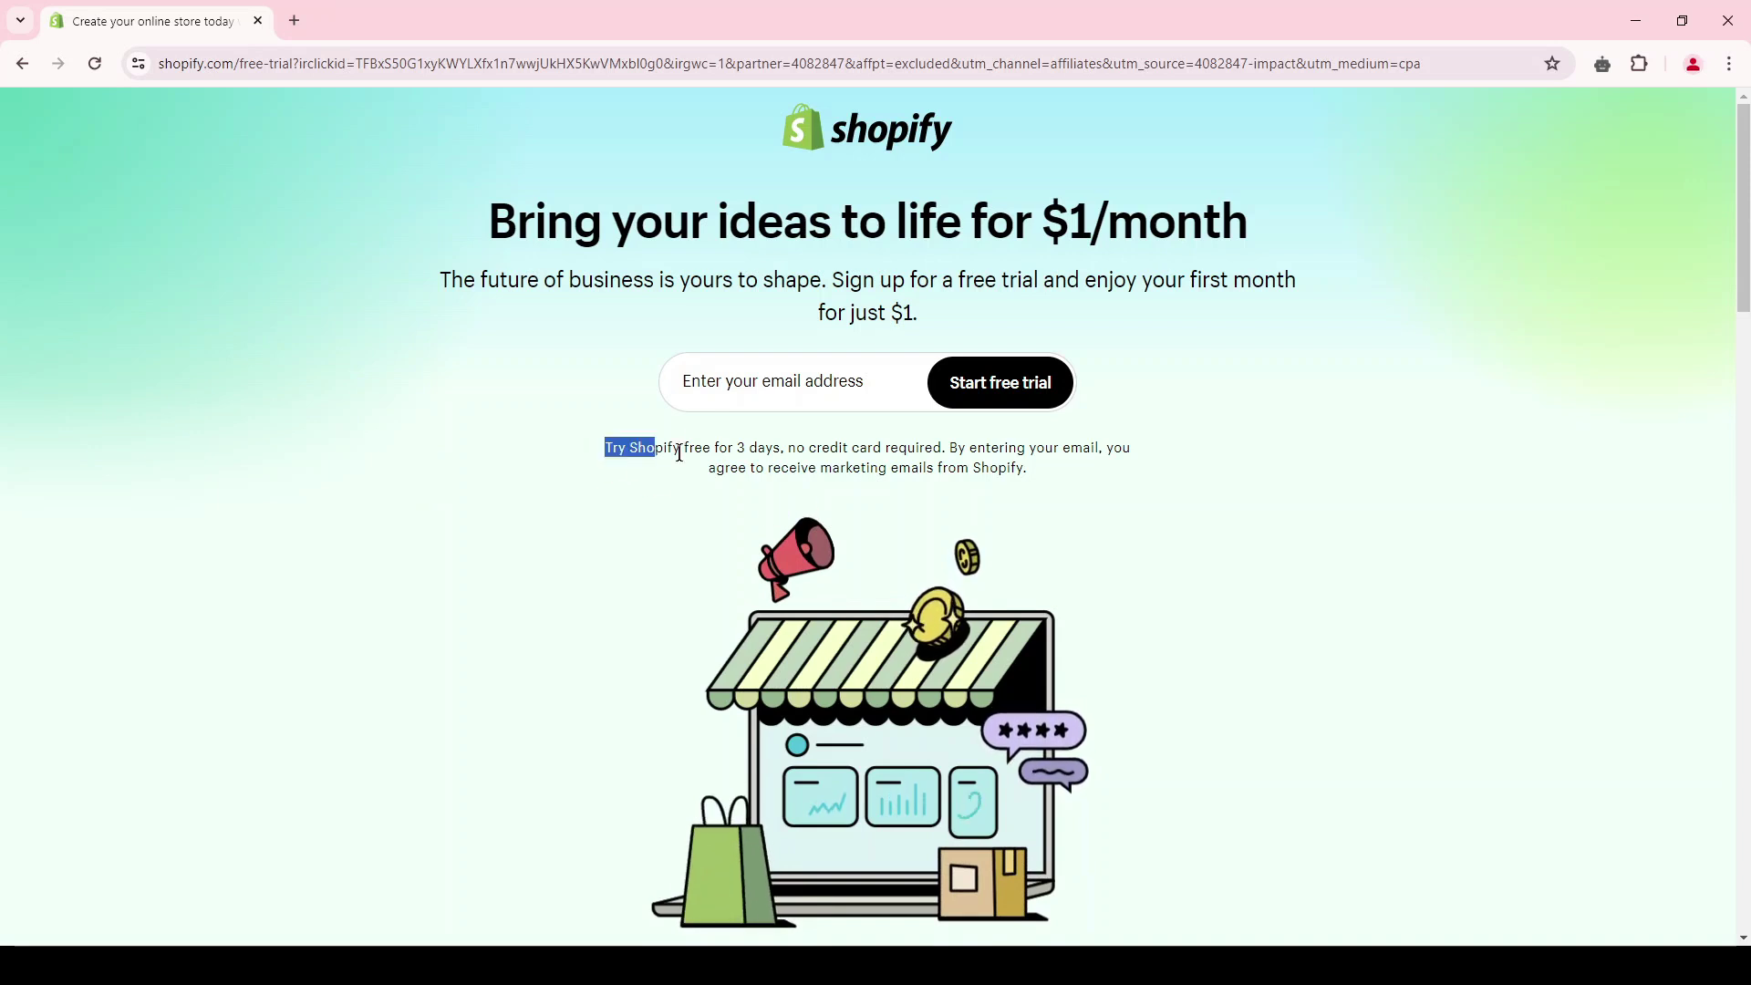
# Review the trial offer terms and start the free trial with the account's e-mail address.
pyautogui.moveTo(678, 453); pyautogui.dragTo(773, 451)
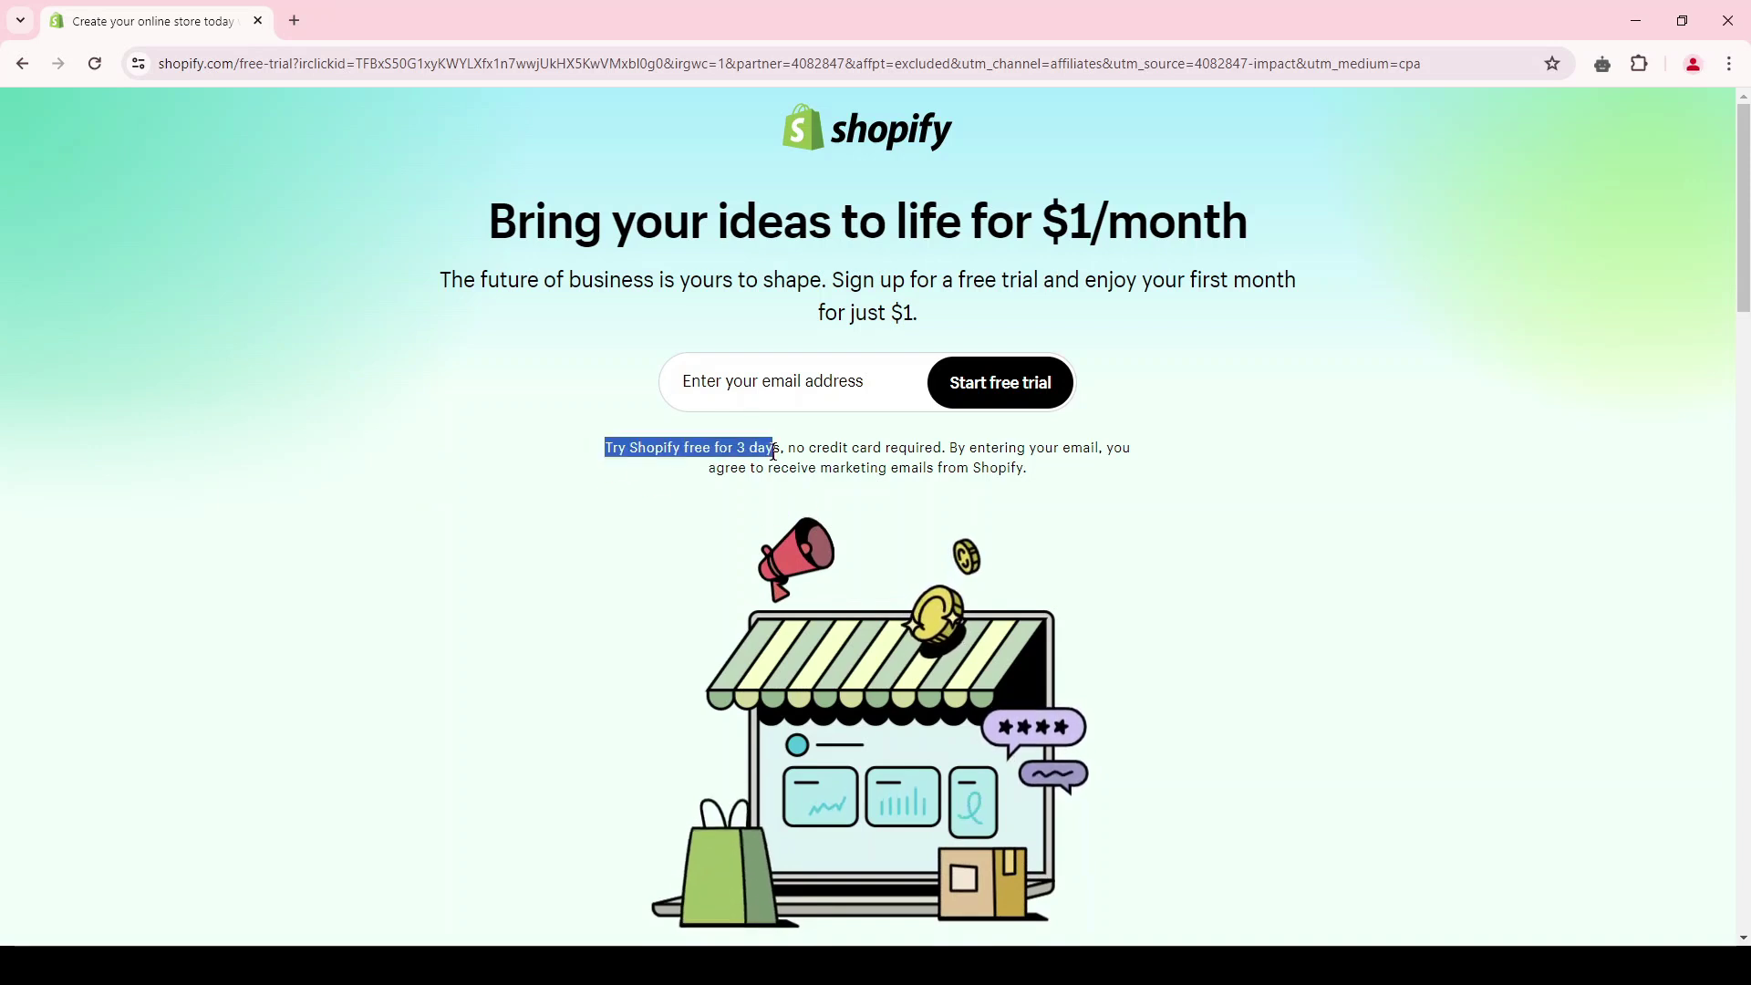
pyautogui.click(917, 317)
pyautogui.moveTo(882, 314); pyautogui.dragTo(1094, 284)
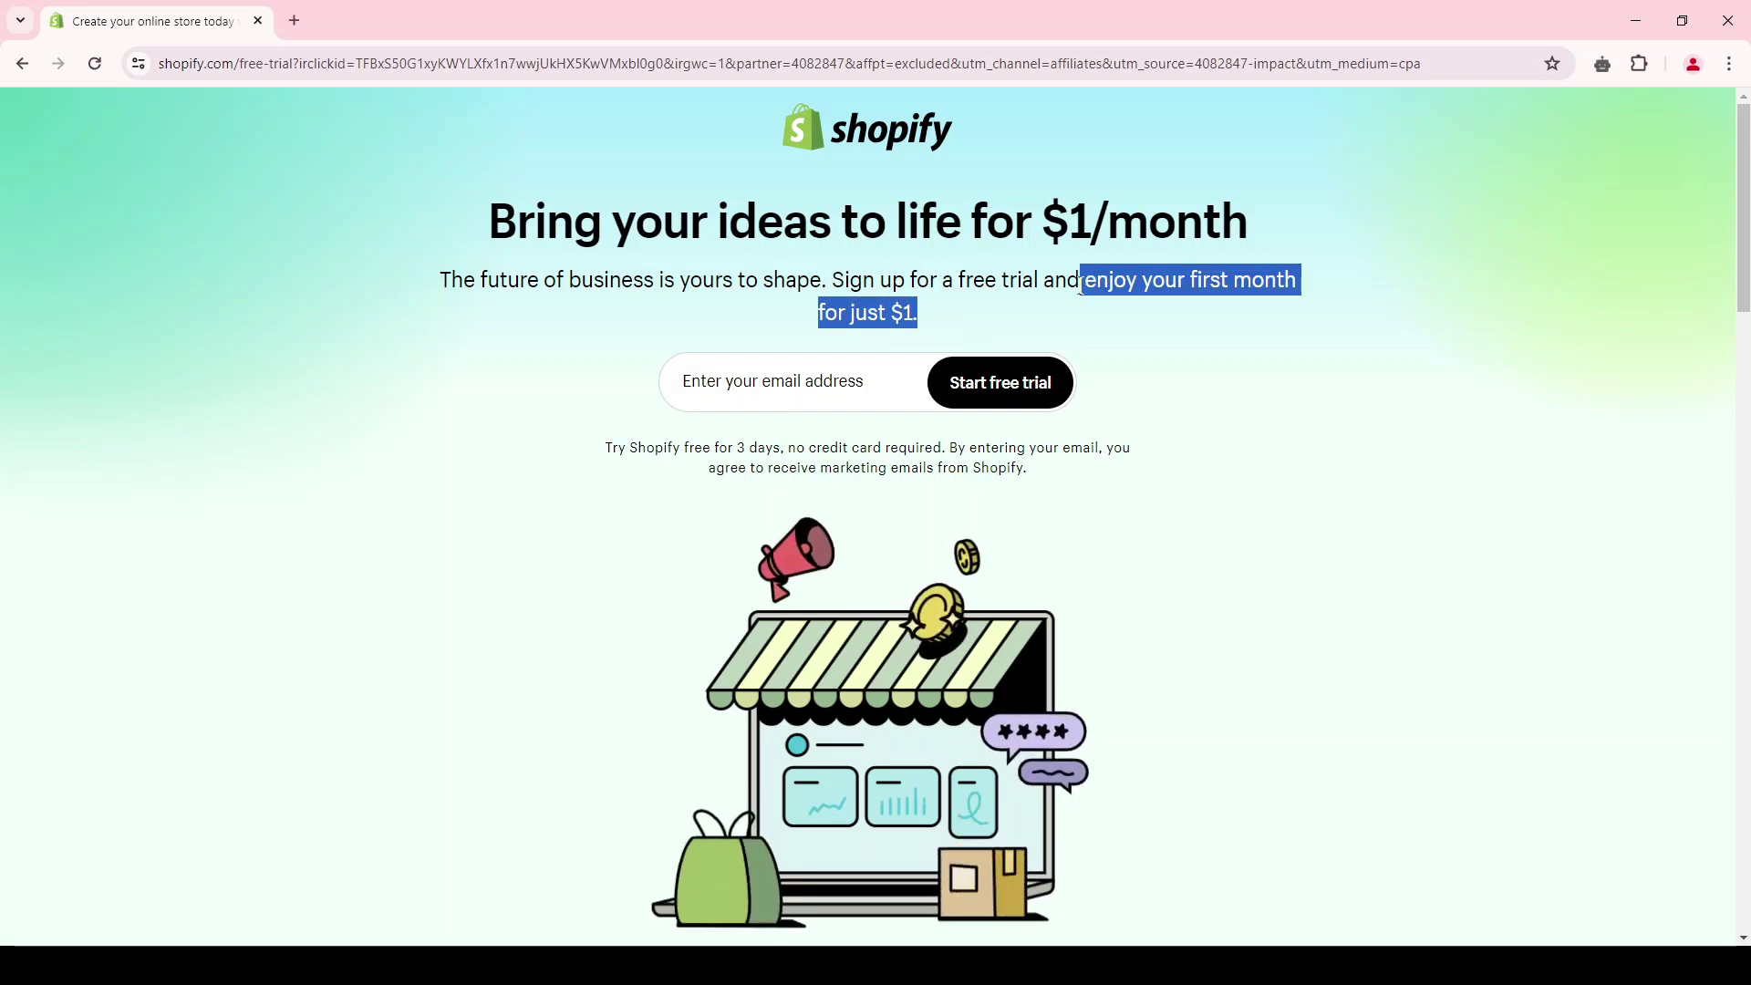
pyautogui.click(1080, 287)
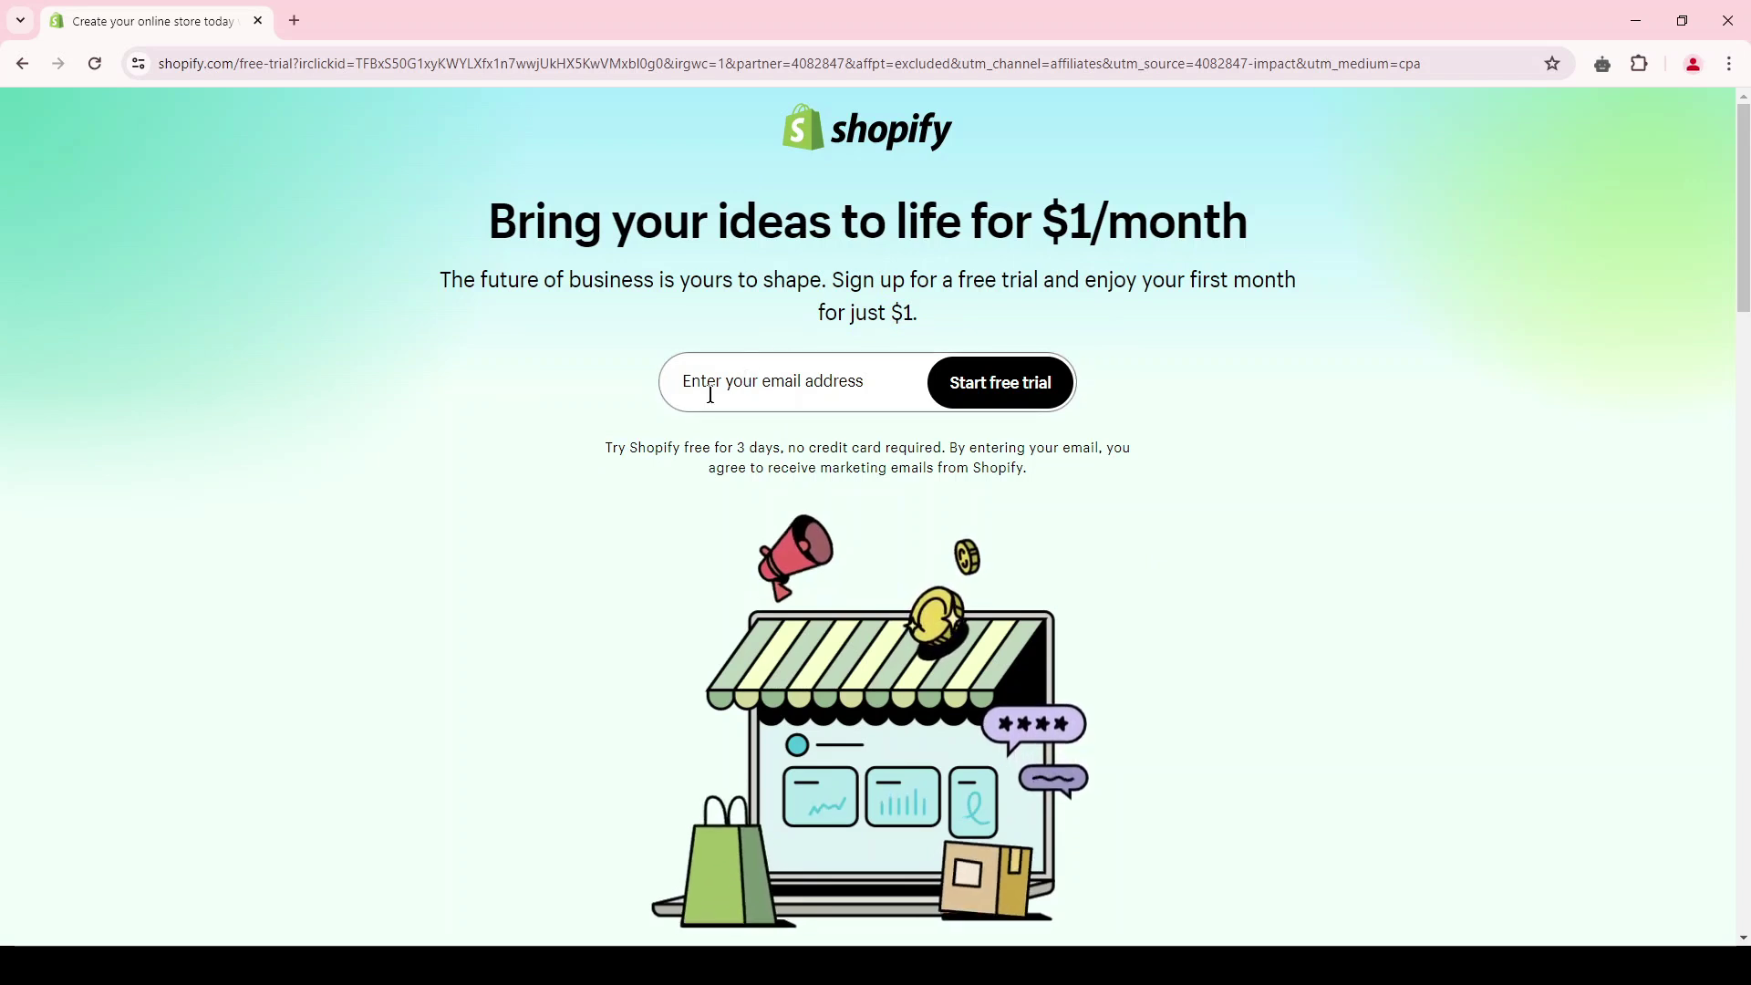
pyautogui.click(752, 375)
pyautogui.hotkey('ctrl', 'v')
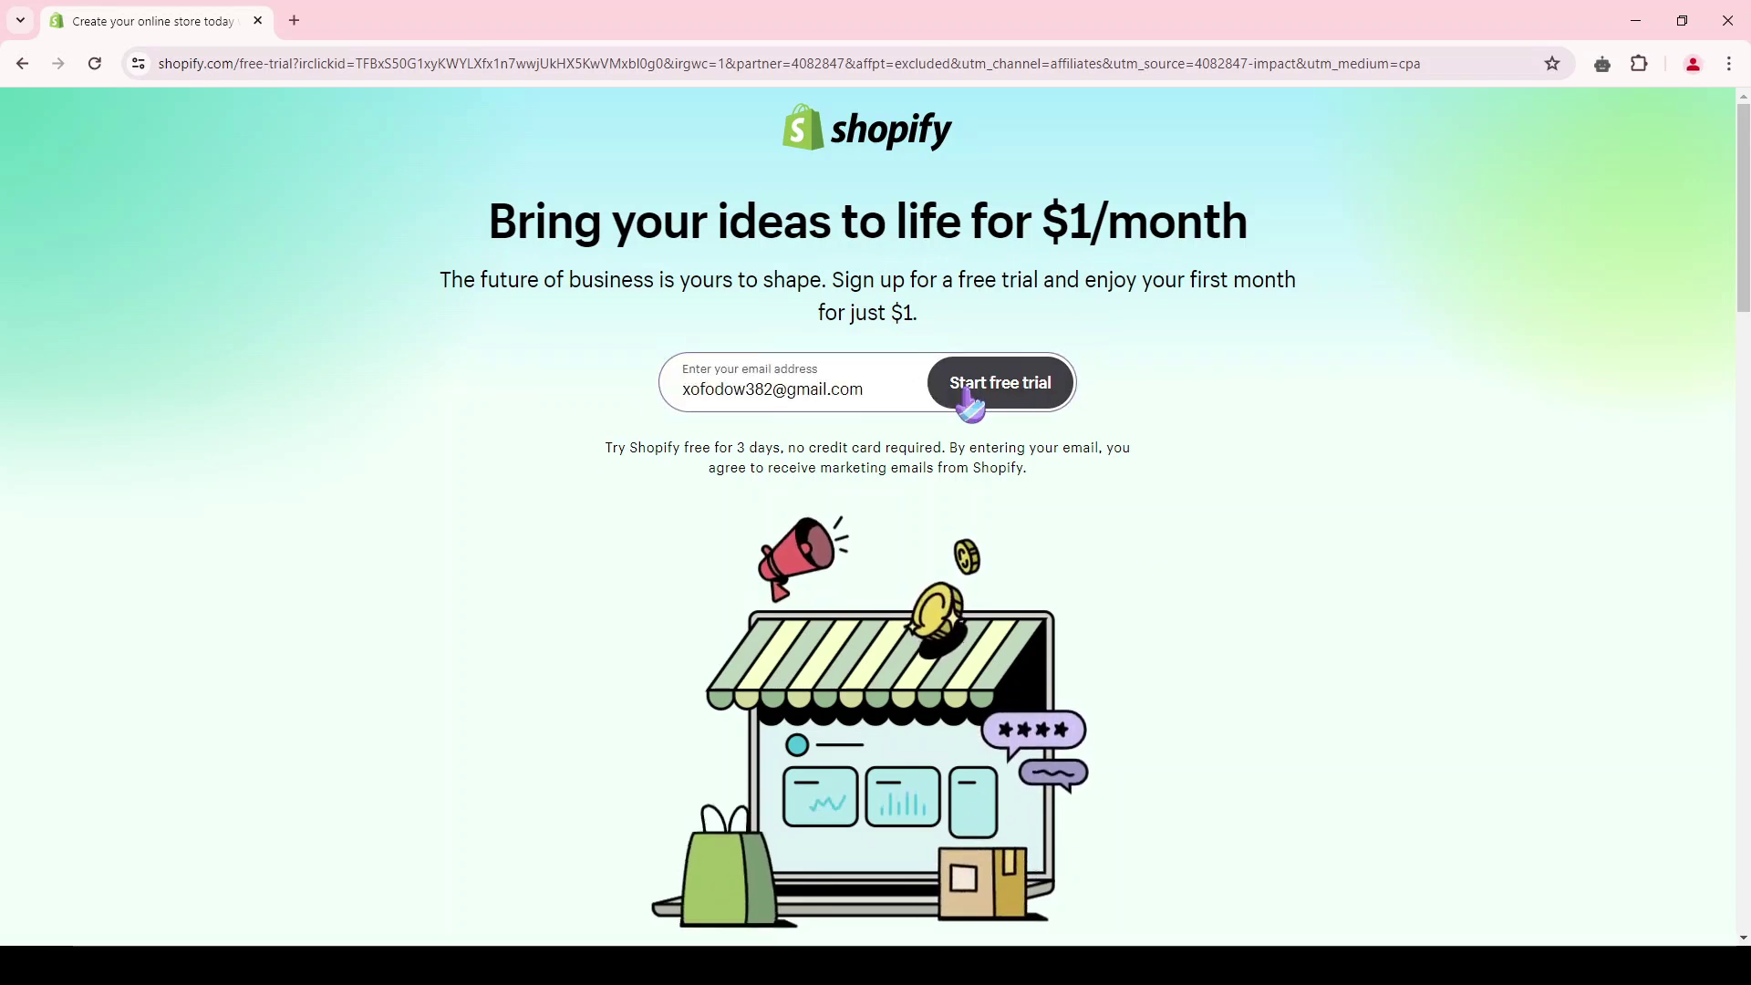
pyautogui.click(1029, 401)
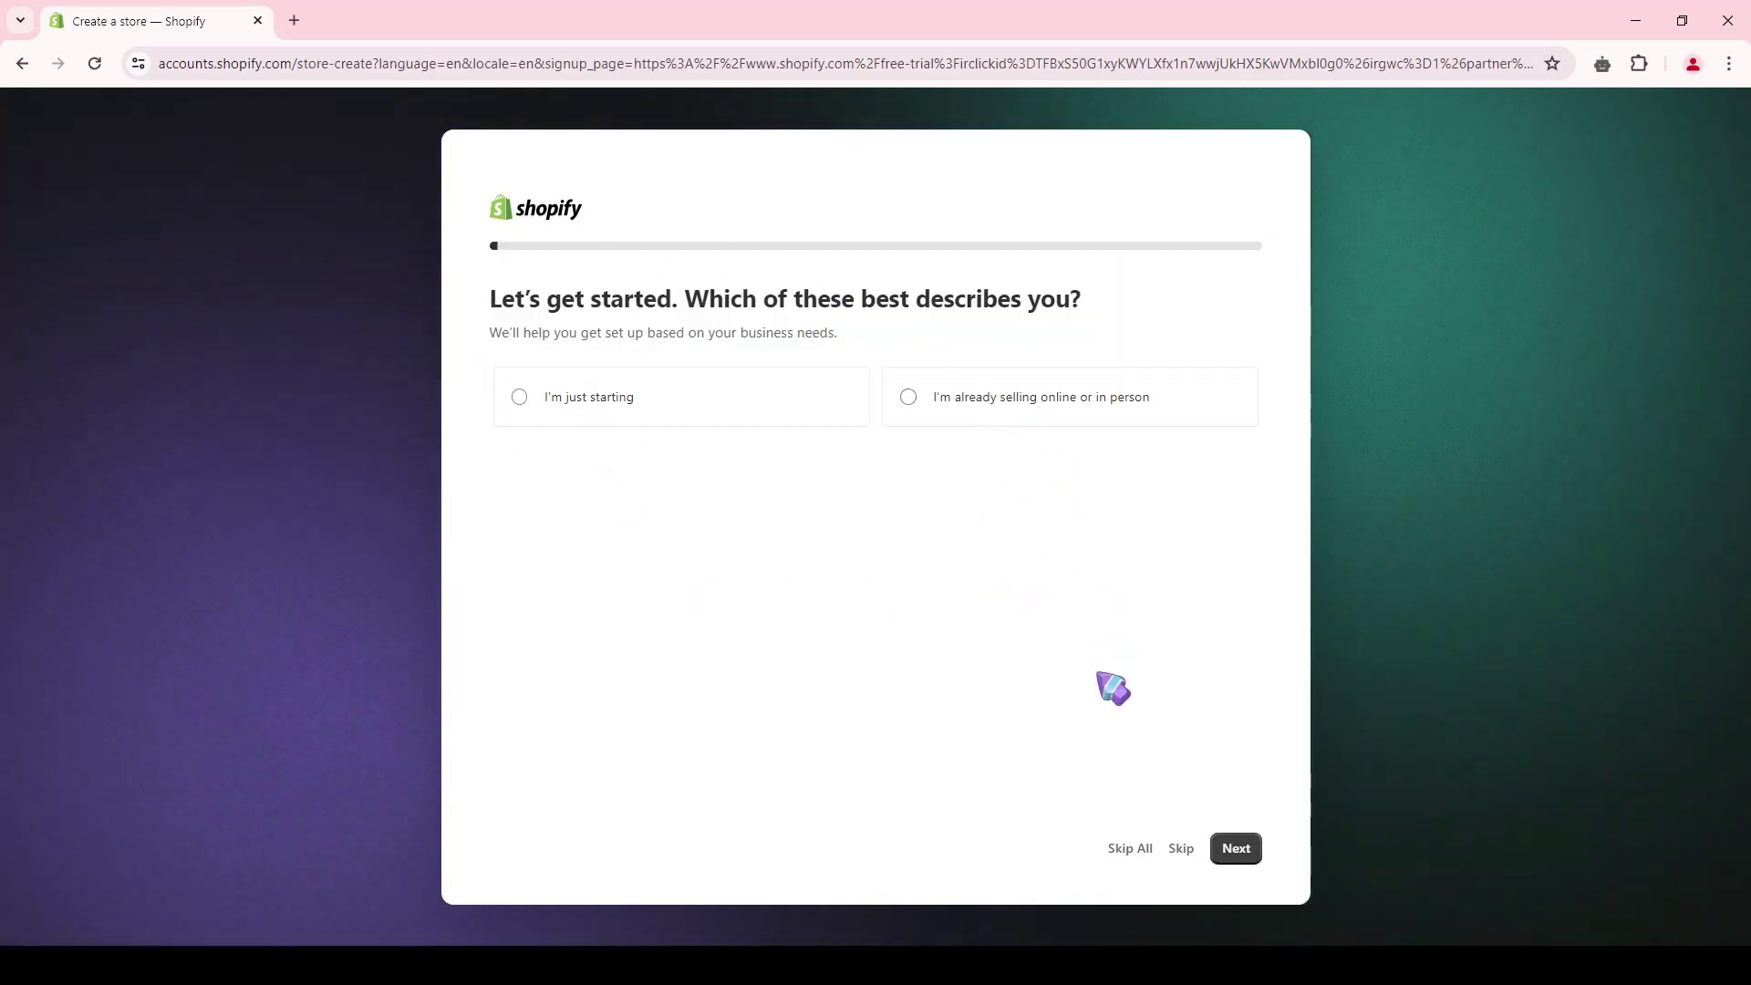
# Skip all the onboarding questions and set the business location to United States.
pyautogui.click(1135, 849)
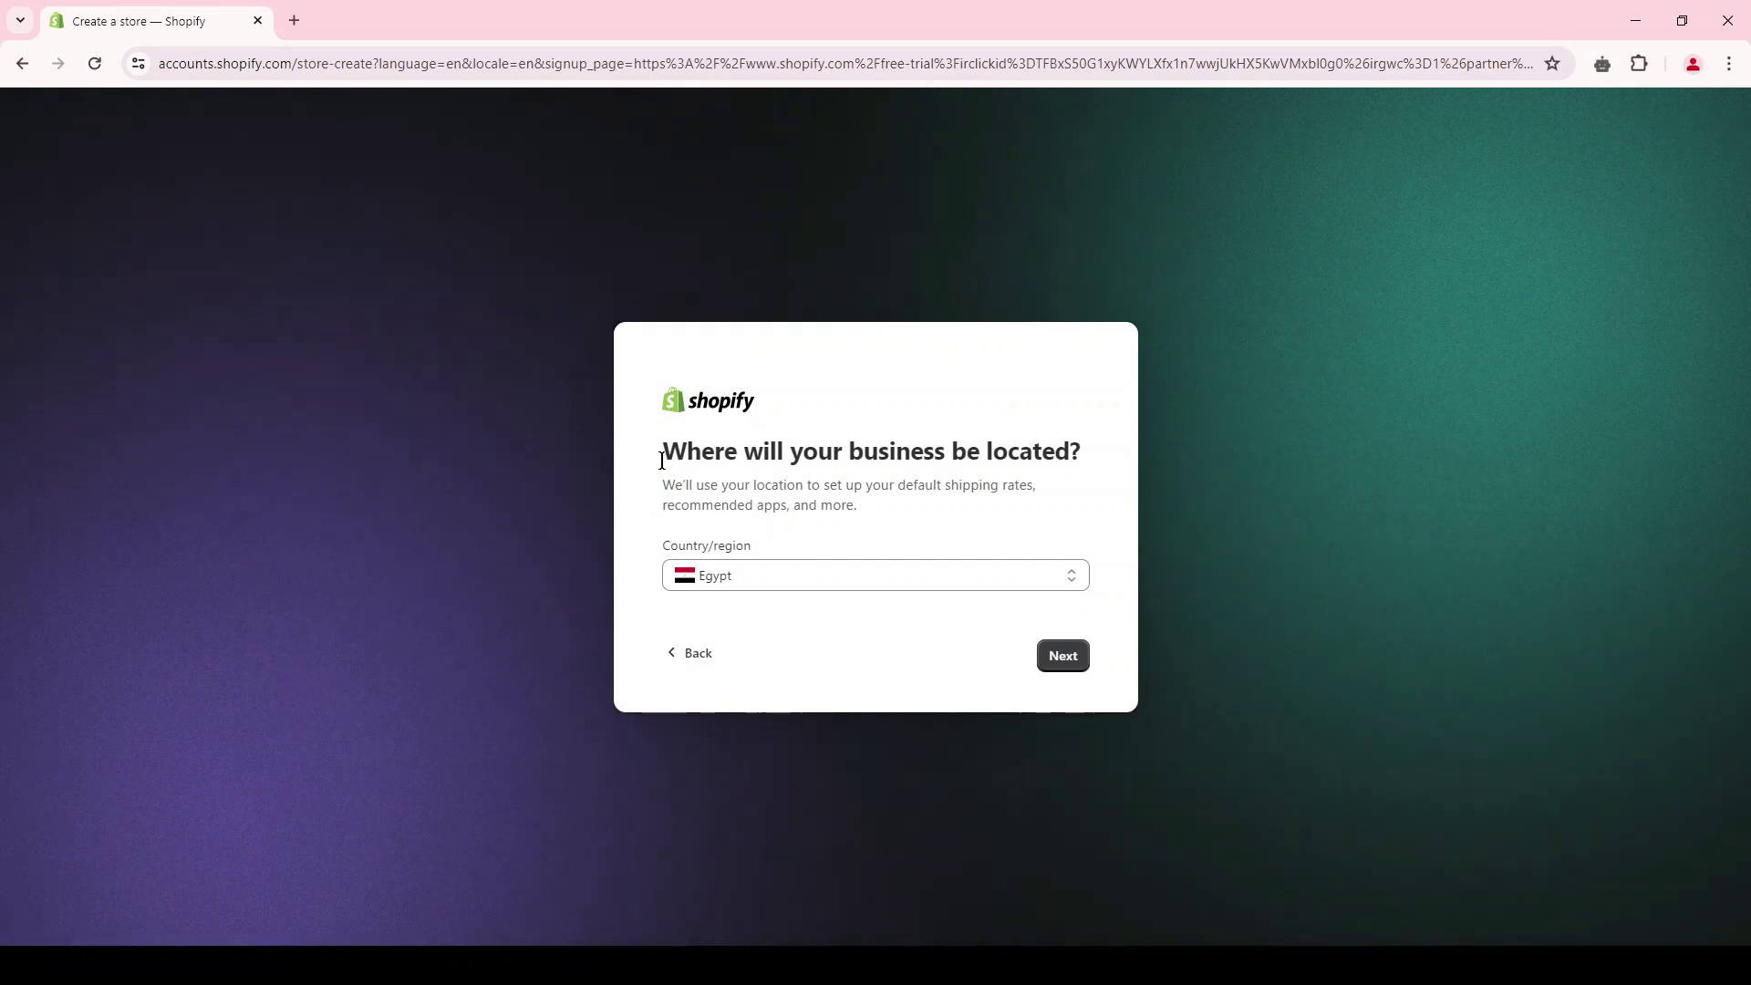
pyautogui.click(743, 576)
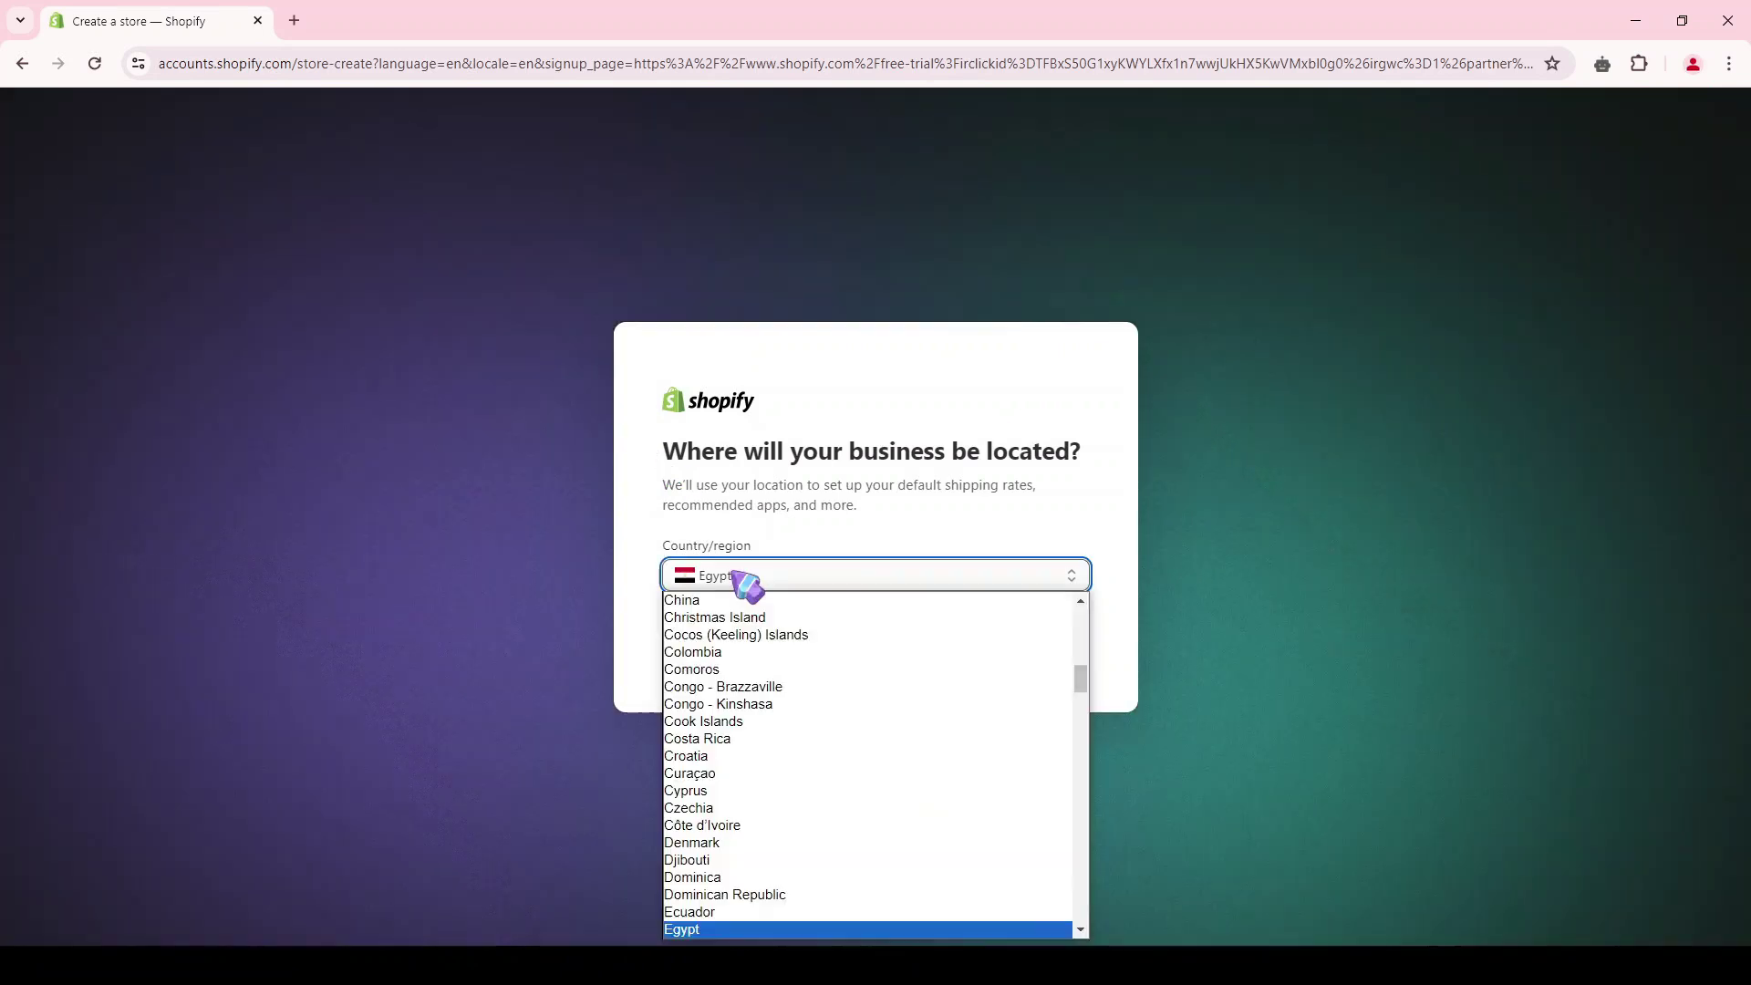
pyautogui.scroll(3, 737, 785)
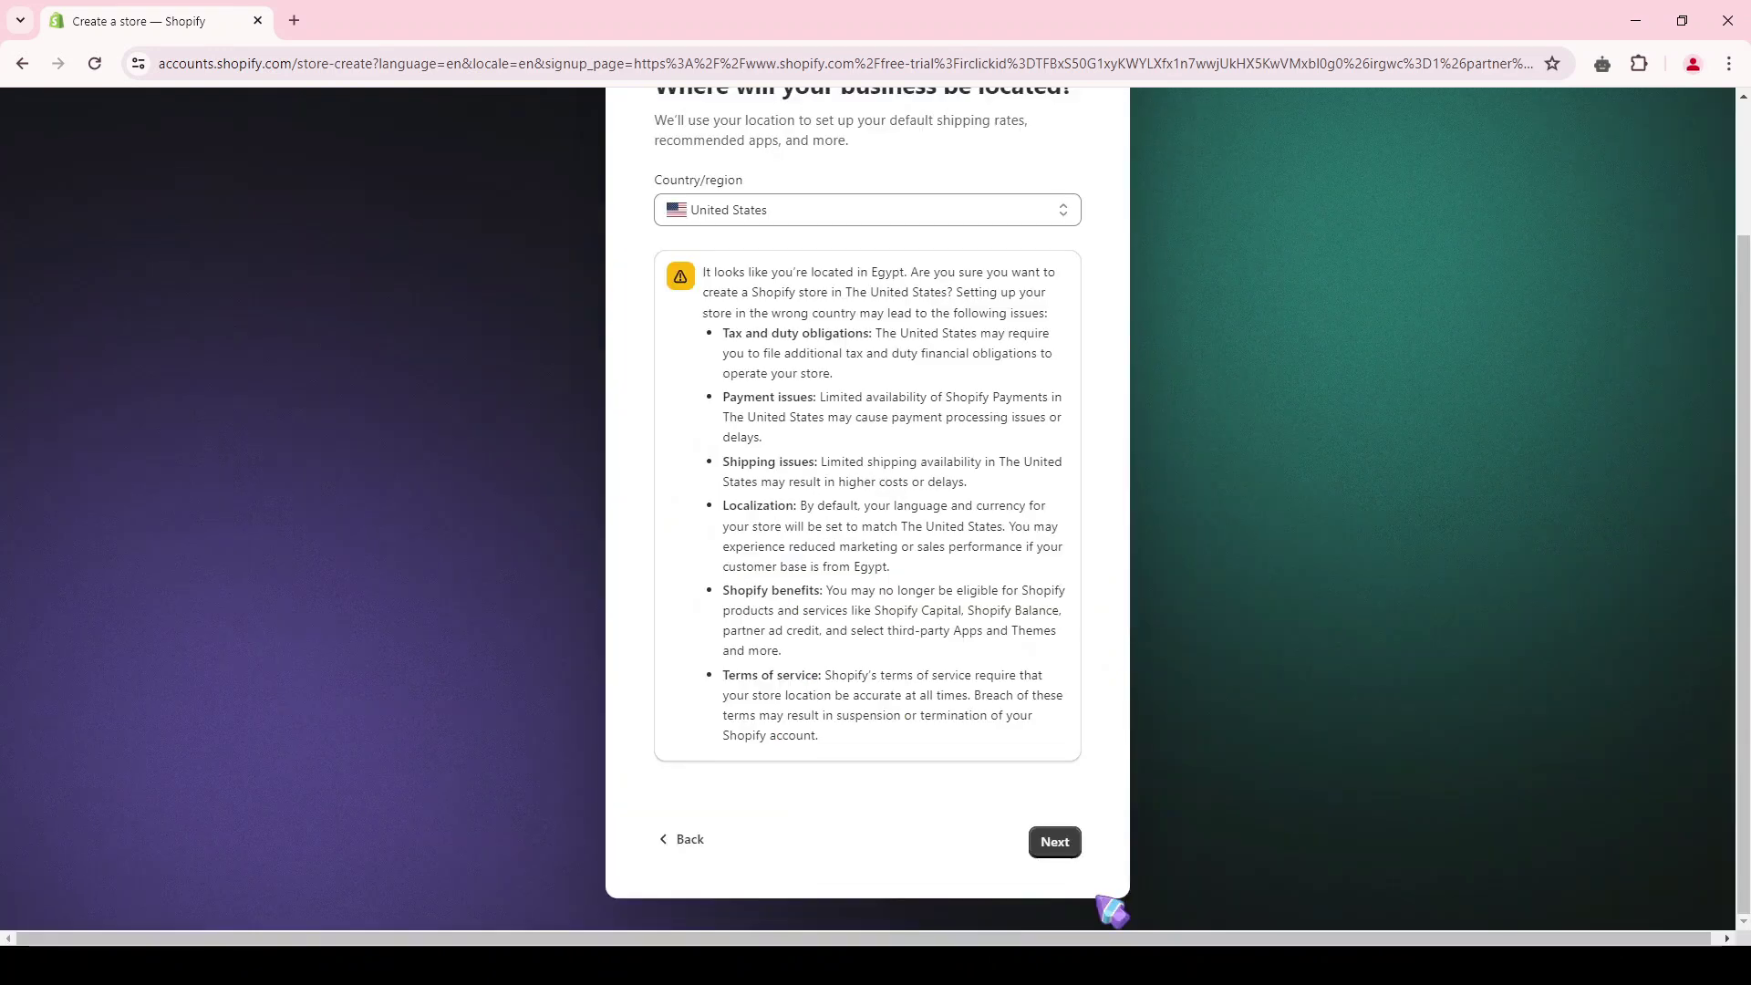
pyautogui.click(1058, 844)
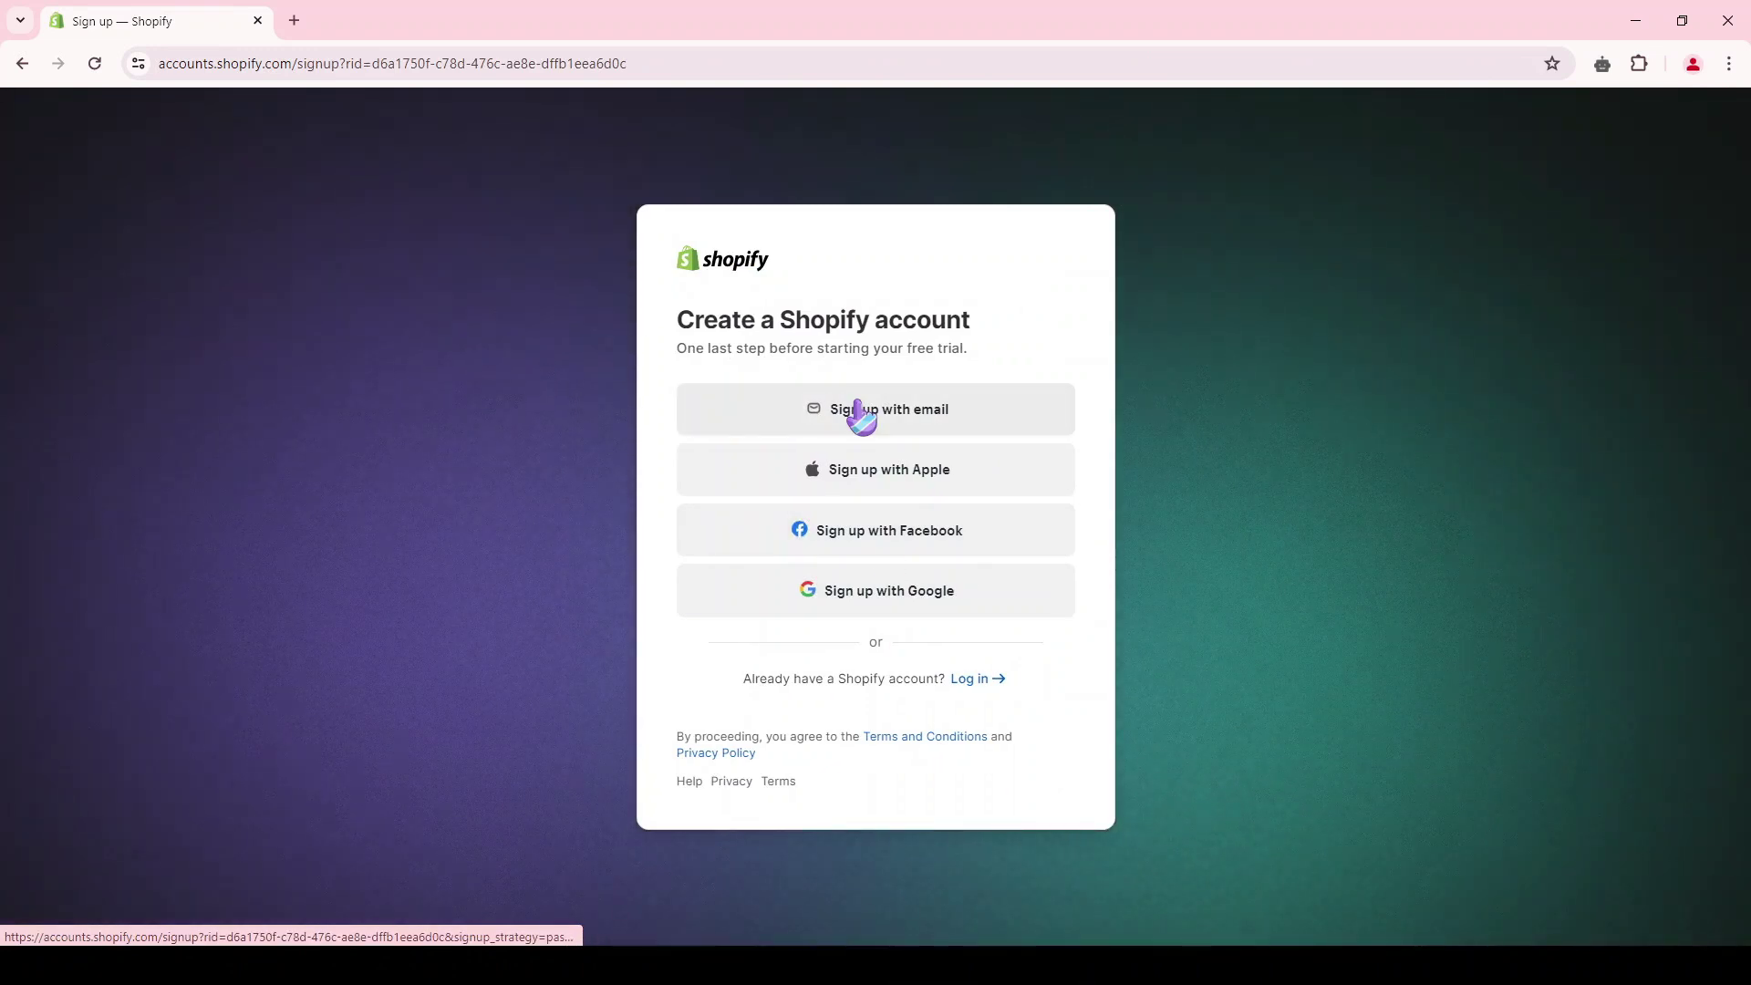
# Sign up with email, enter the account password and create the Shopify account.
pyautogui.click(859, 409)
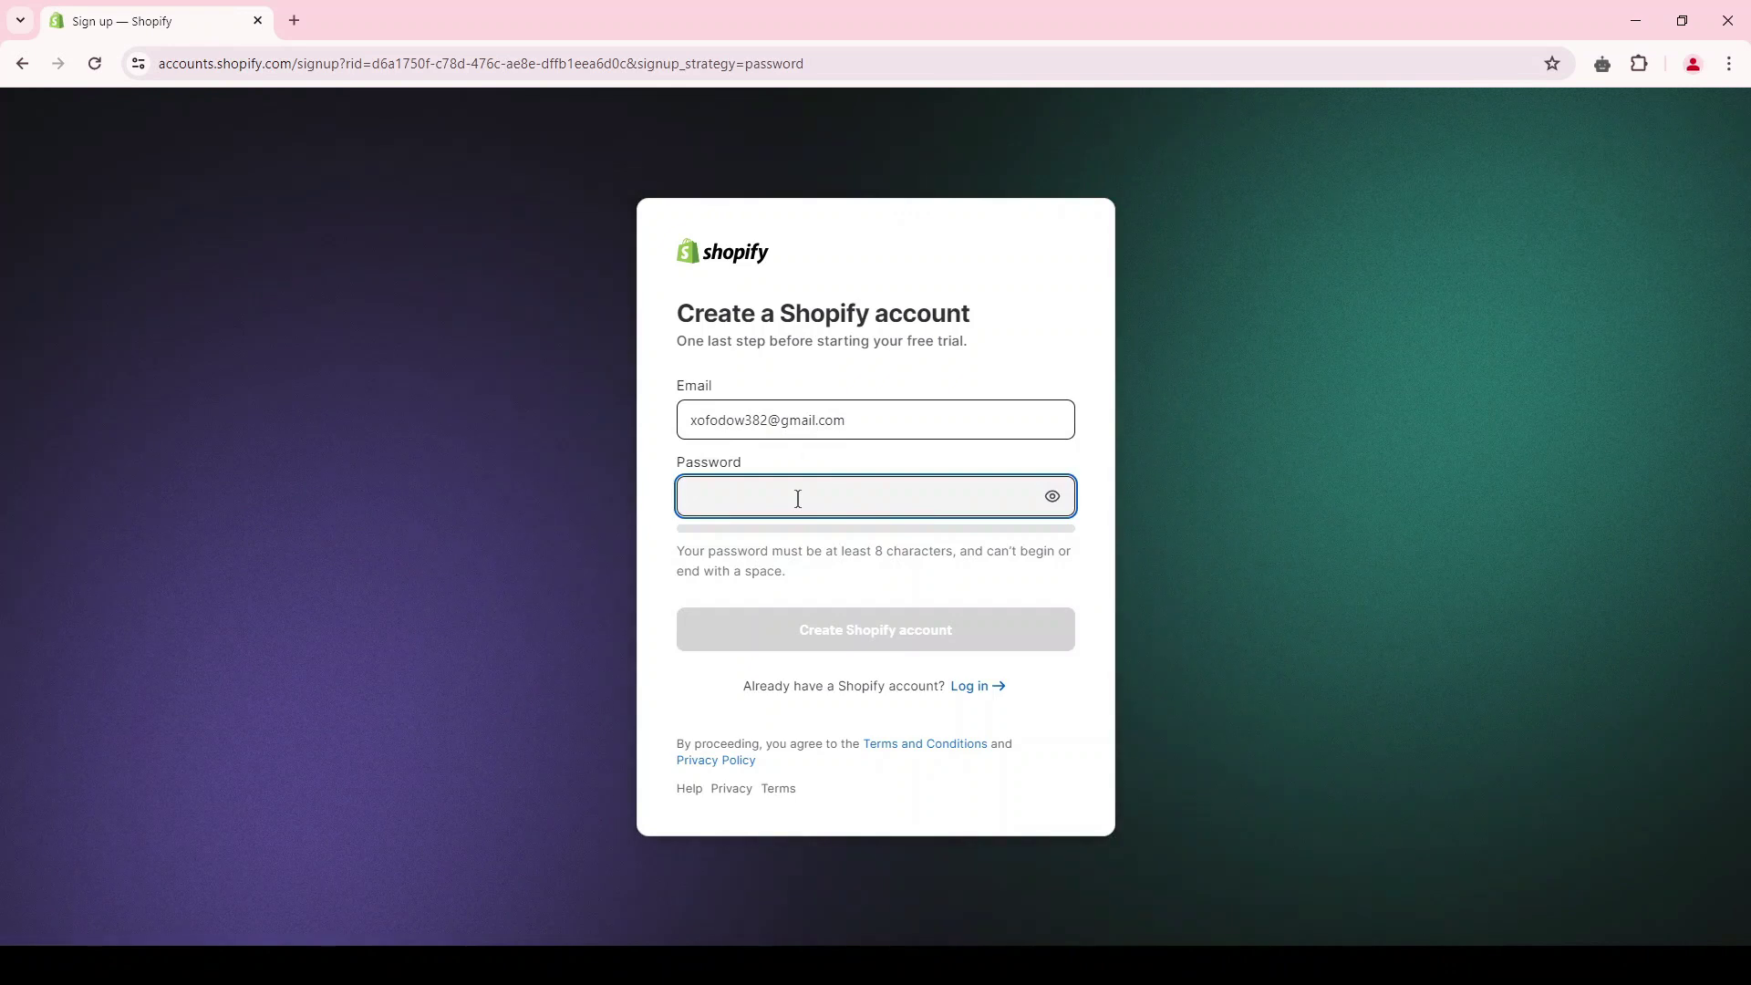
pyautogui.click(950, 638)
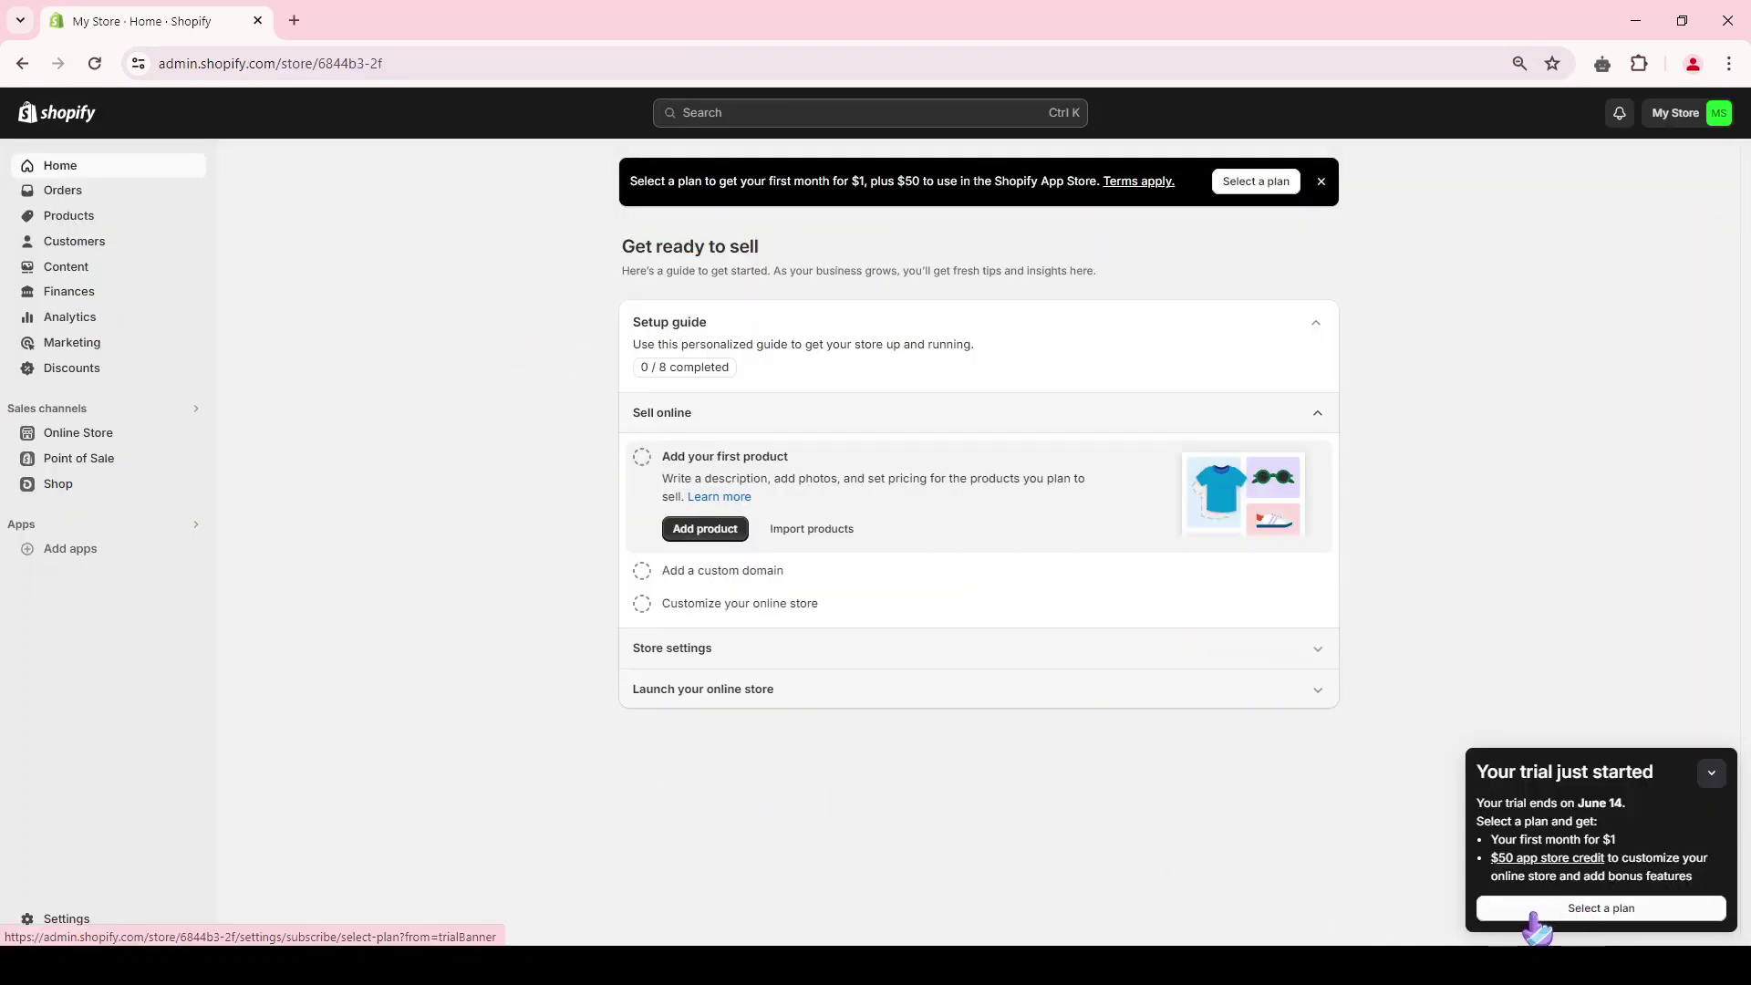
# Open the trial's plan selection and compare the pricing and features of the Basic, Shopify and Advanced plans.
pyautogui.click(1613, 909)
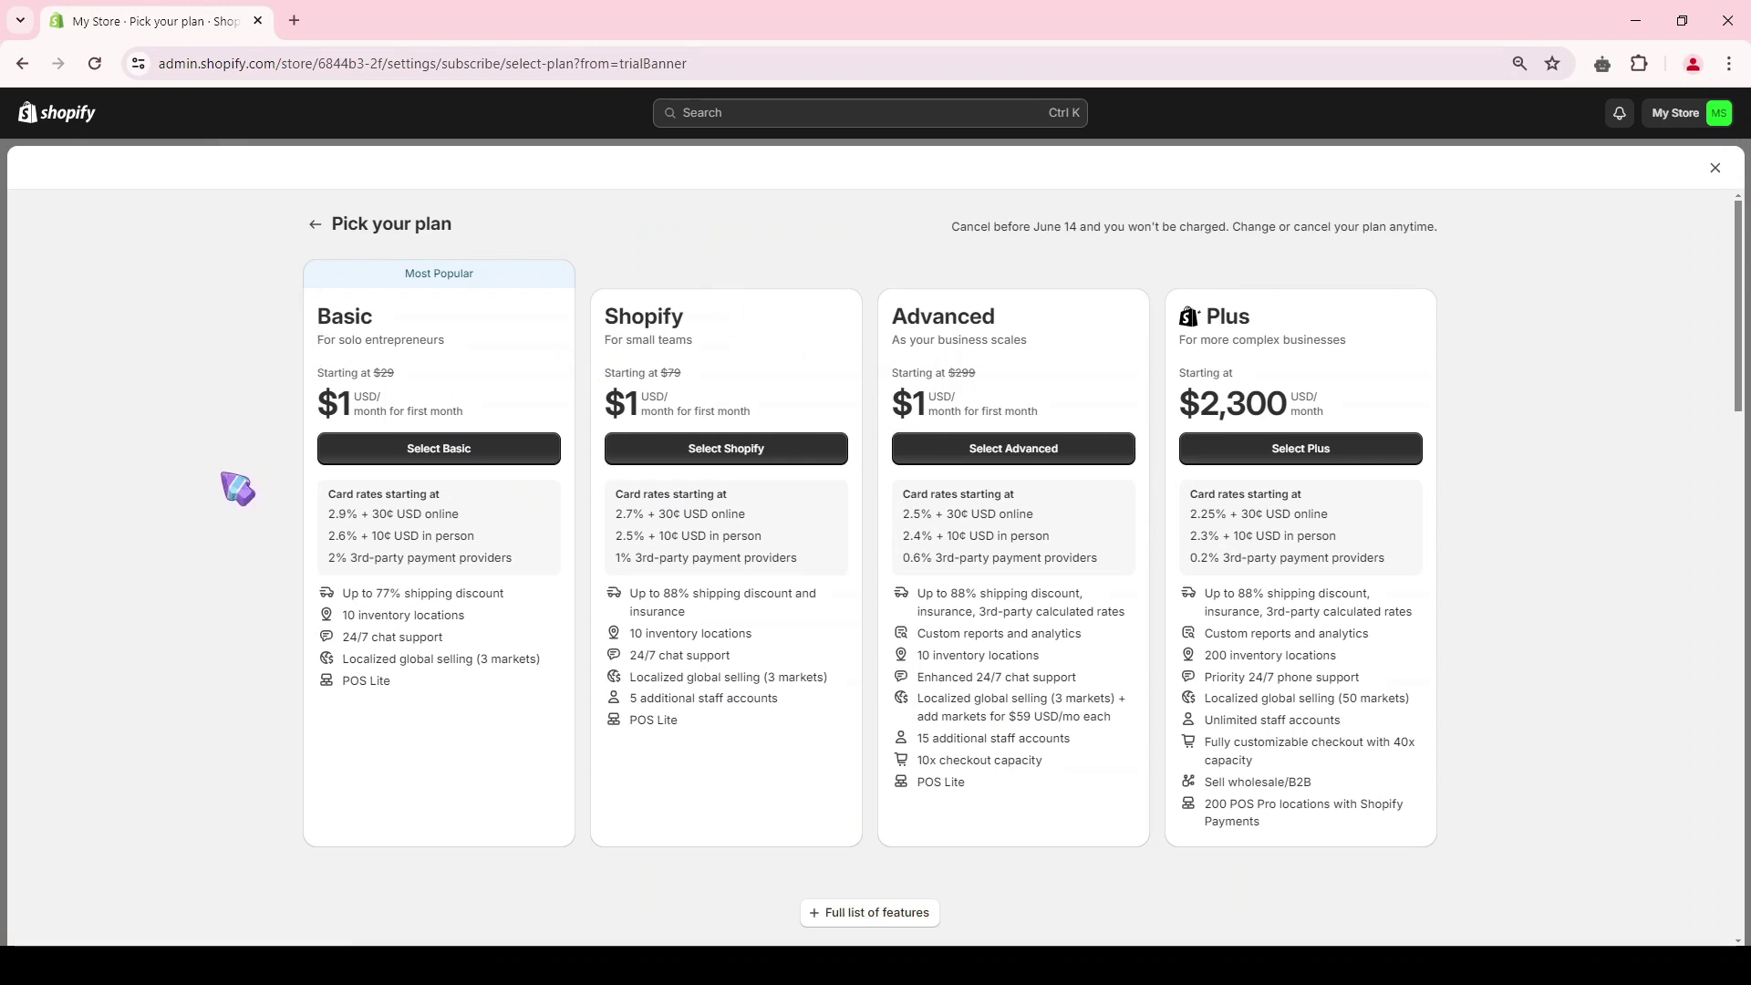
pyautogui.moveTo(326, 312); pyautogui.dragTo(381, 312)
pyautogui.click(381, 312)
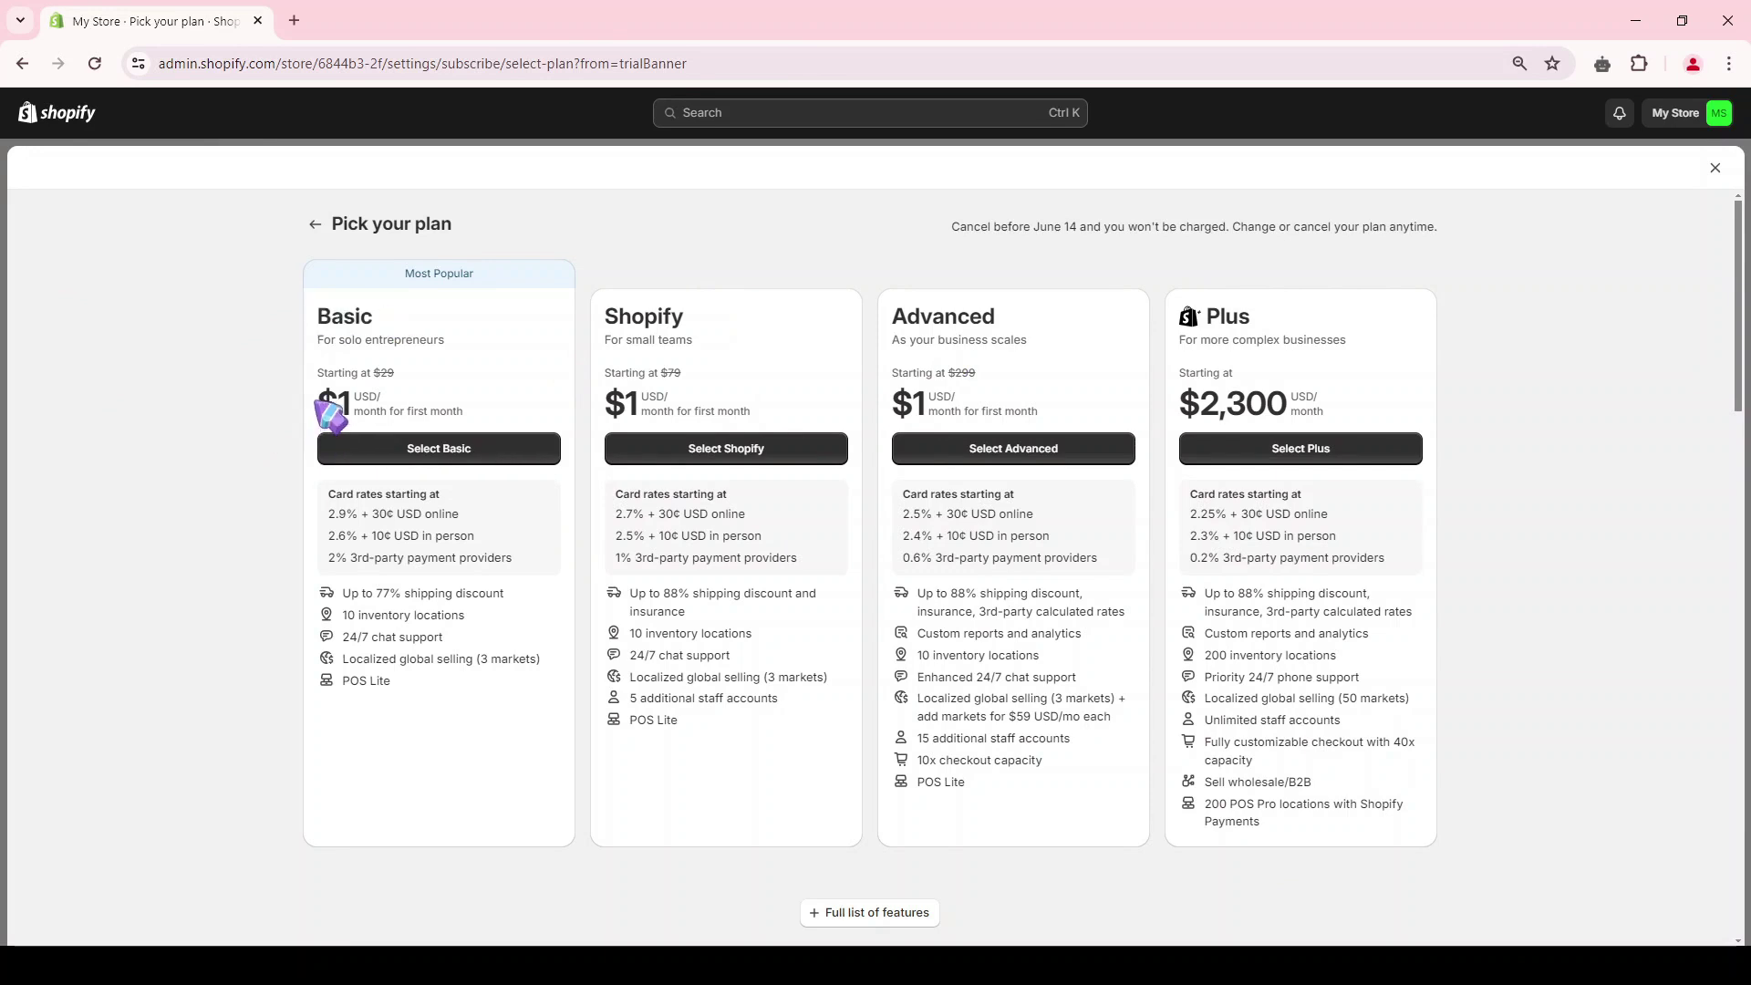
pyautogui.click(361, 407)
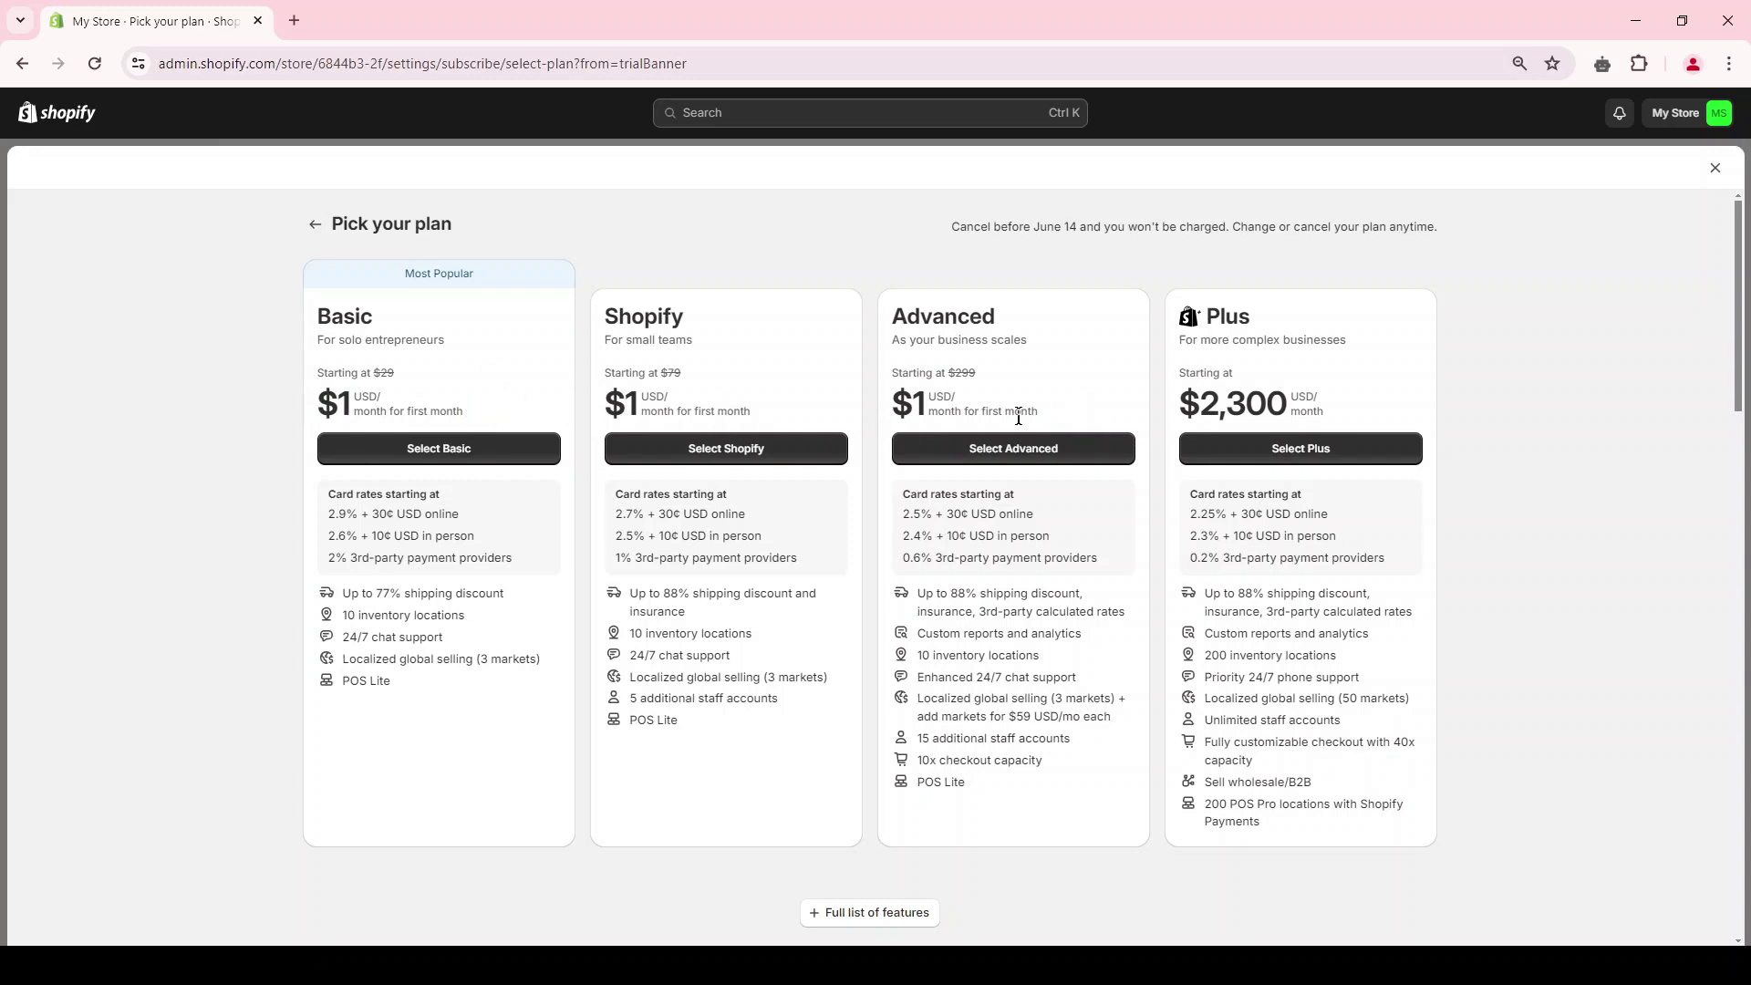
pyautogui.moveTo(384, 494); pyautogui.dragTo(408, 637)
pyautogui.moveTo(642, 513); pyautogui.dragTo(660, 698)
pyautogui.moveTo(974, 513); pyautogui.dragTo(974, 739)
pyautogui.click(974, 742)
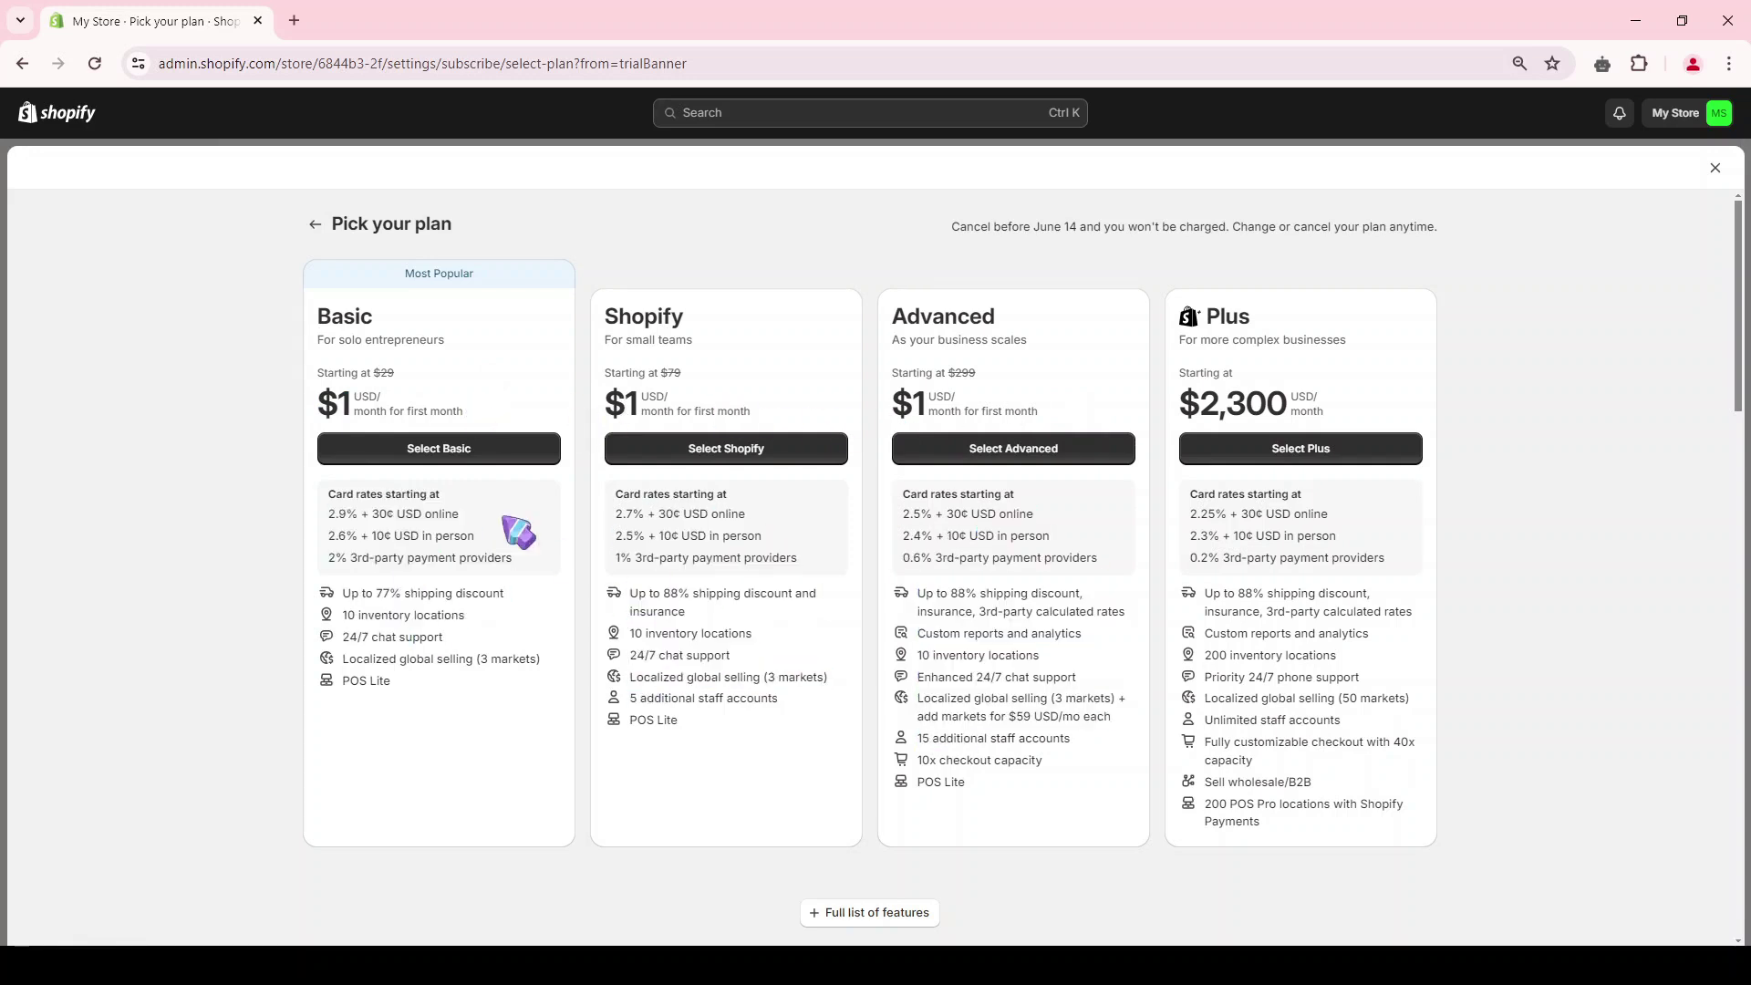
# Select the Basic plan and review its billing schedule and amount due at checkout.
pyautogui.click(441, 461)
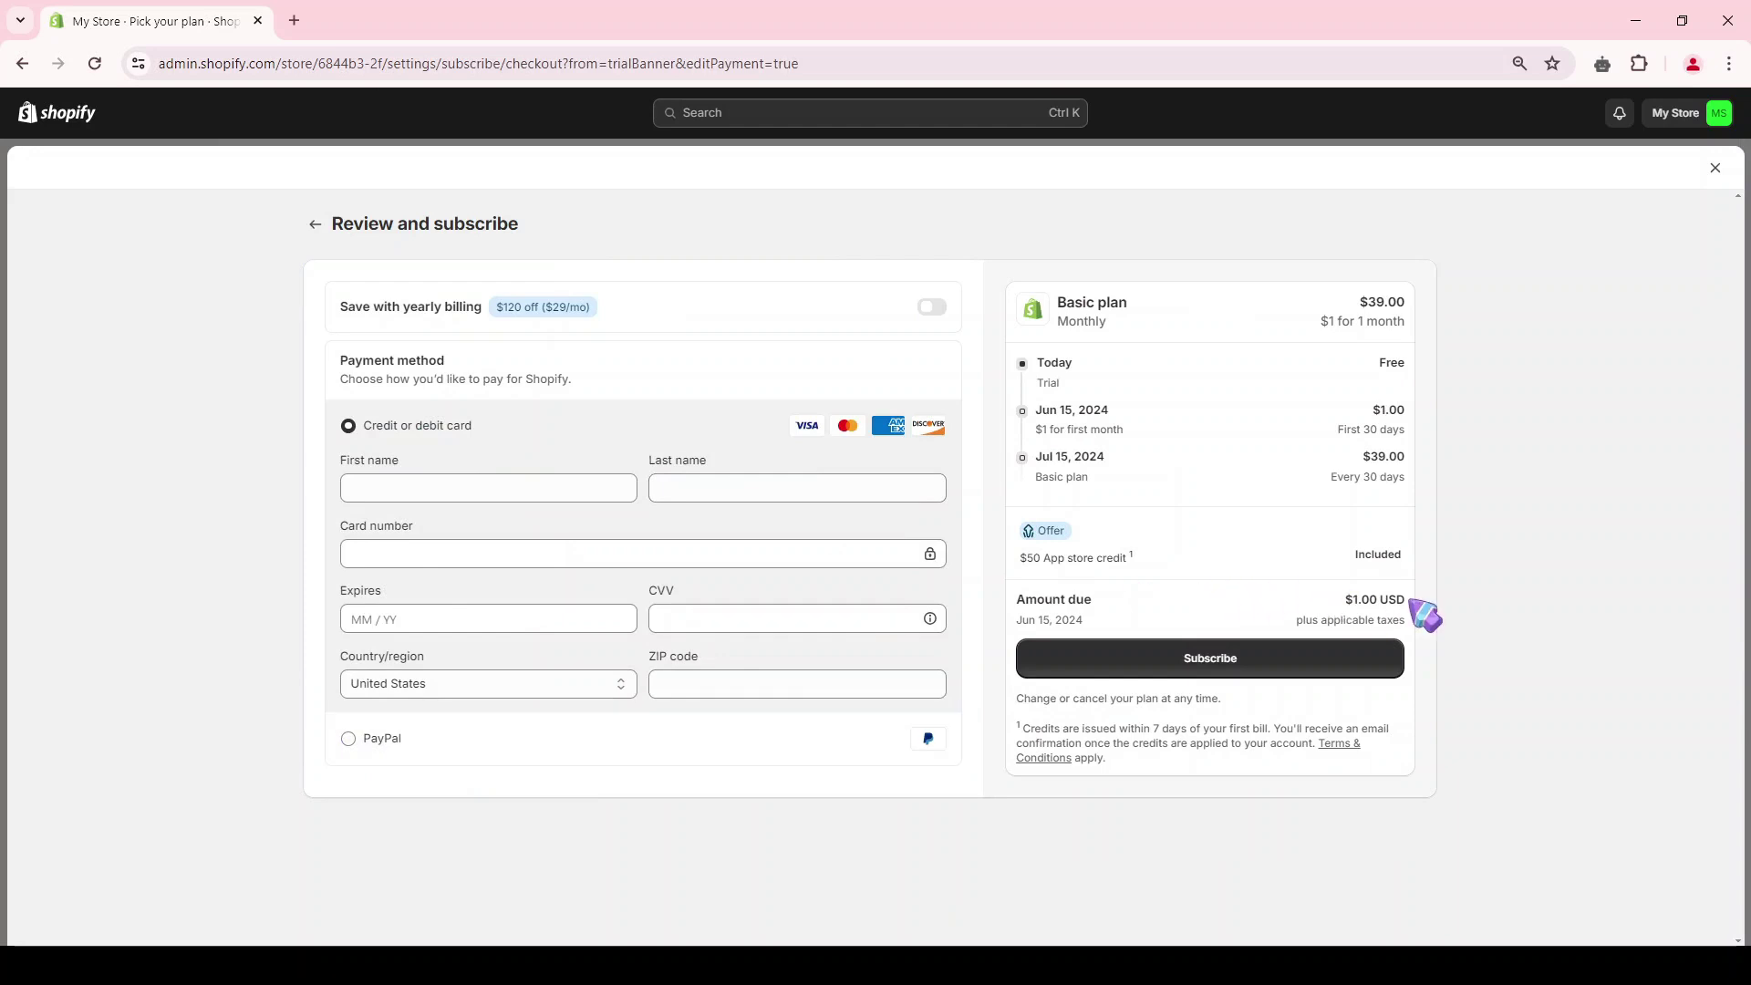
pyautogui.moveTo(1409, 601); pyautogui.dragTo(1343, 597)
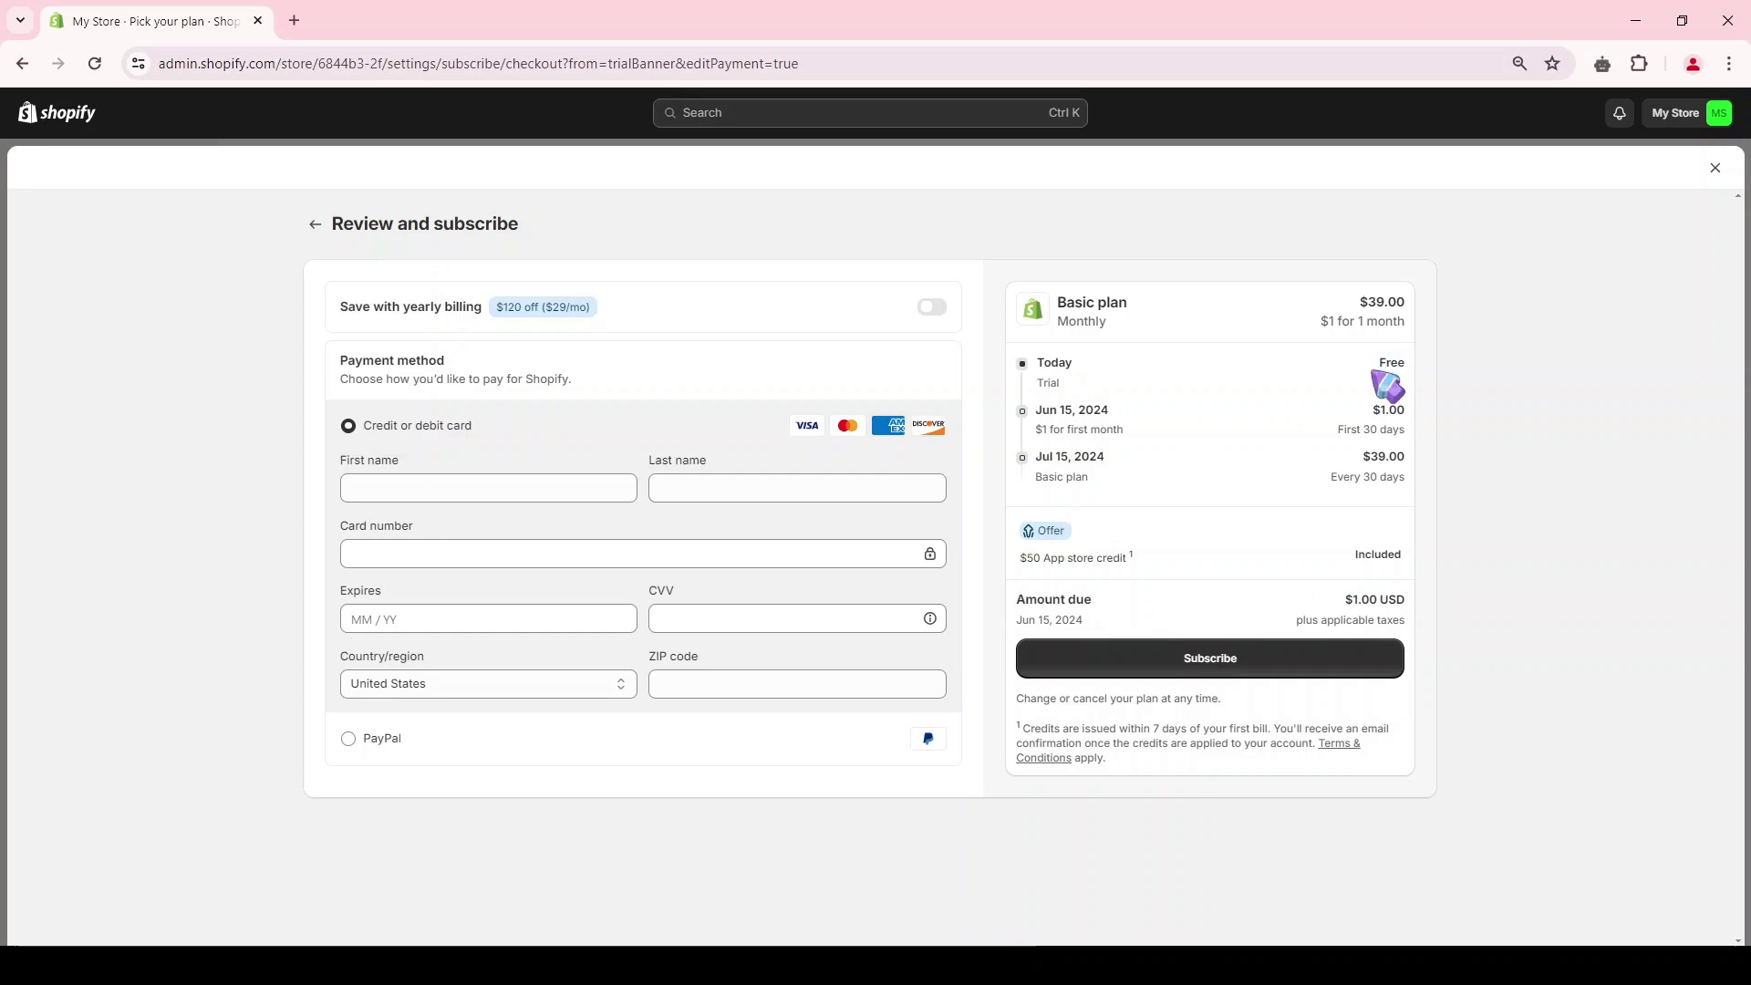
pyautogui.moveTo(1153, 430); pyautogui.dragTo(1029, 427)
pyautogui.click(1044, 441)
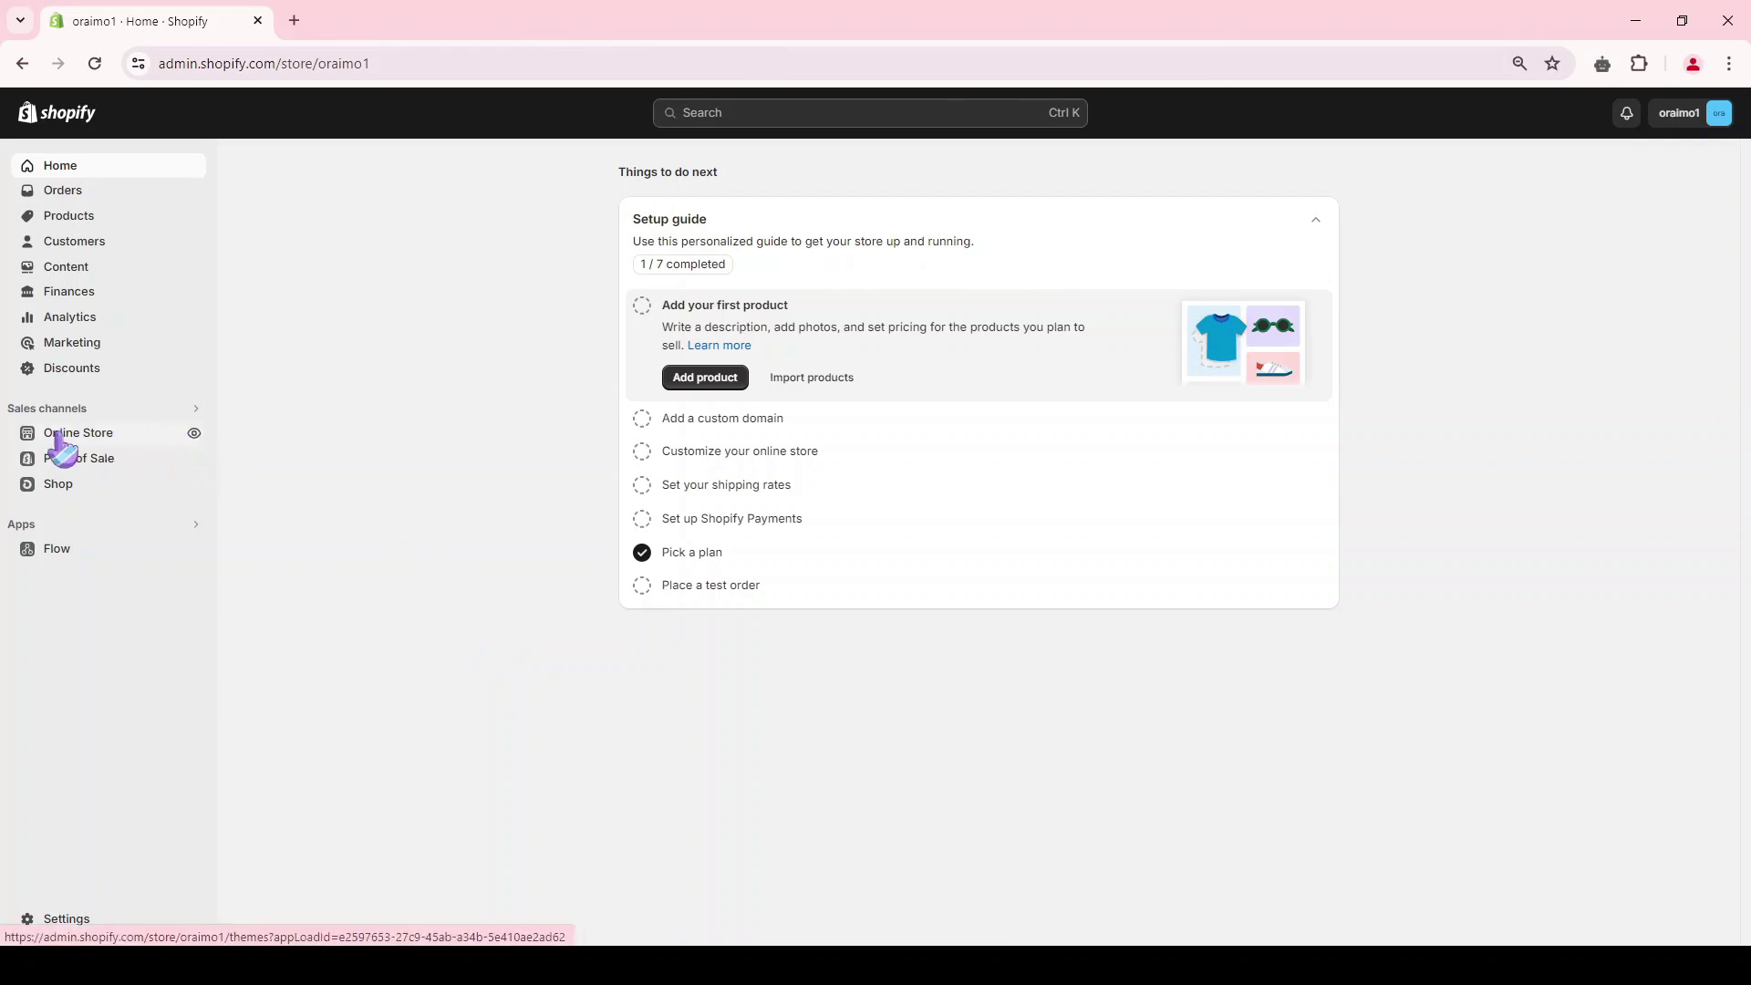
# Open the online store's themes and visit the Theme Store from the popular free themes section.
pyautogui.click(104, 436)
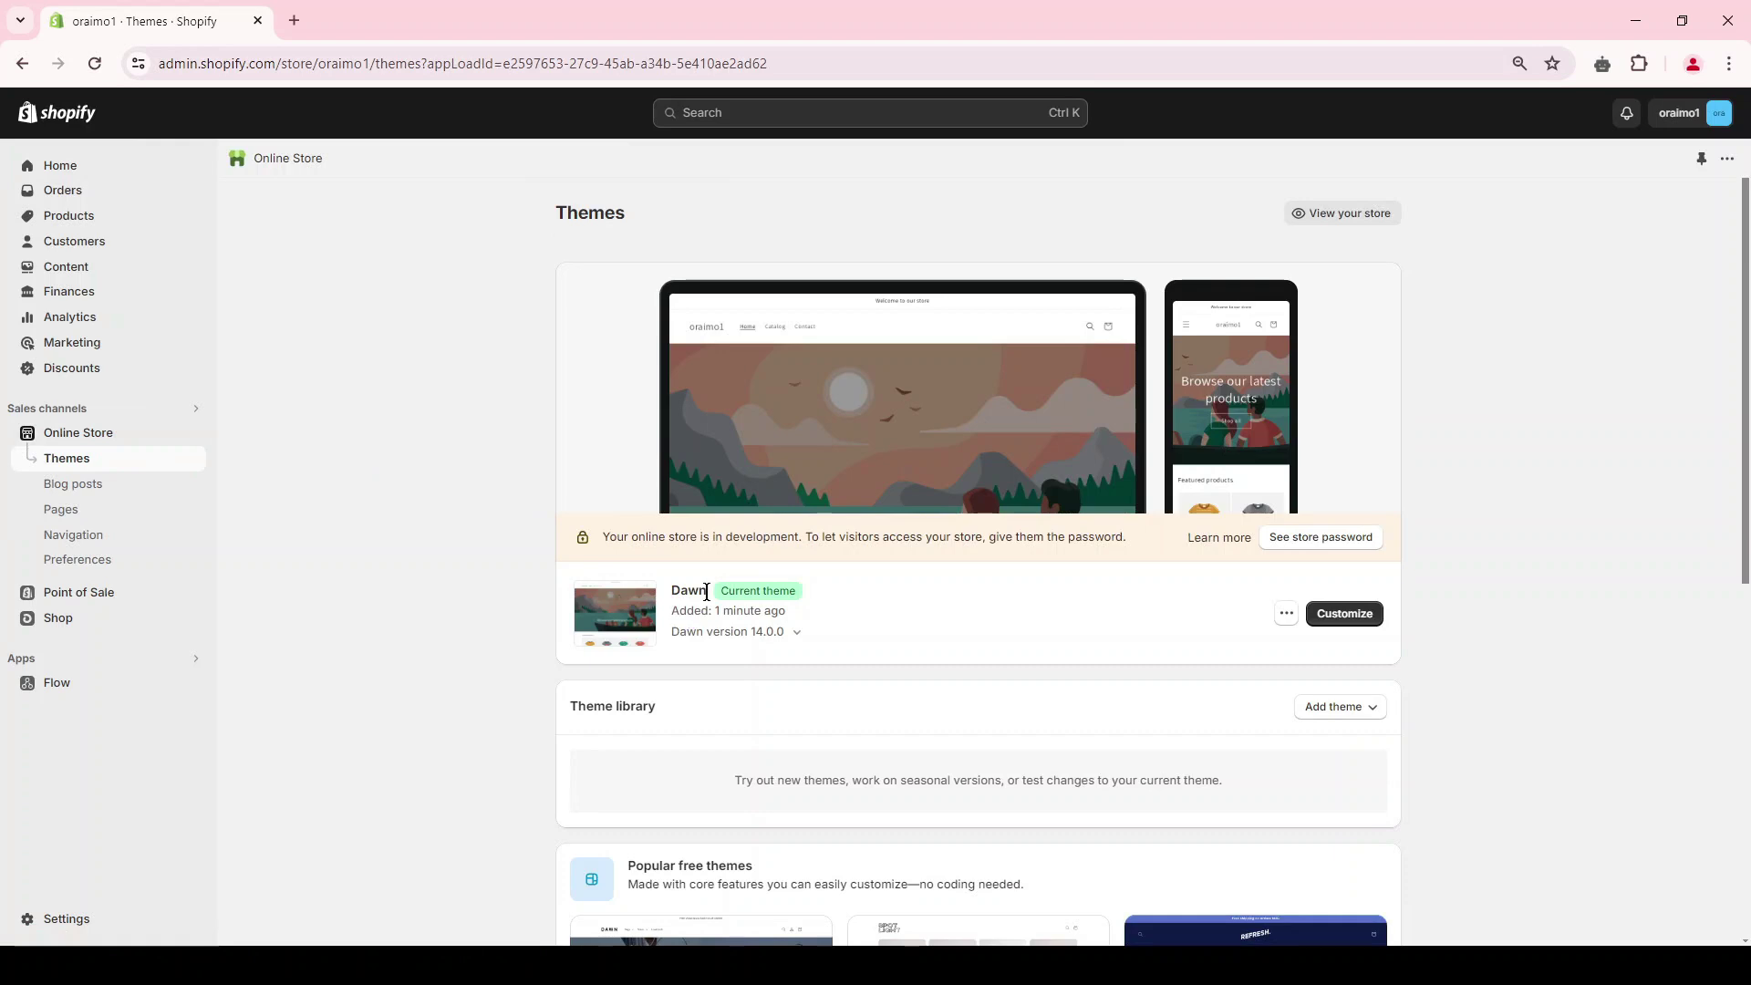
pyautogui.scroll(-6, 712, 593)
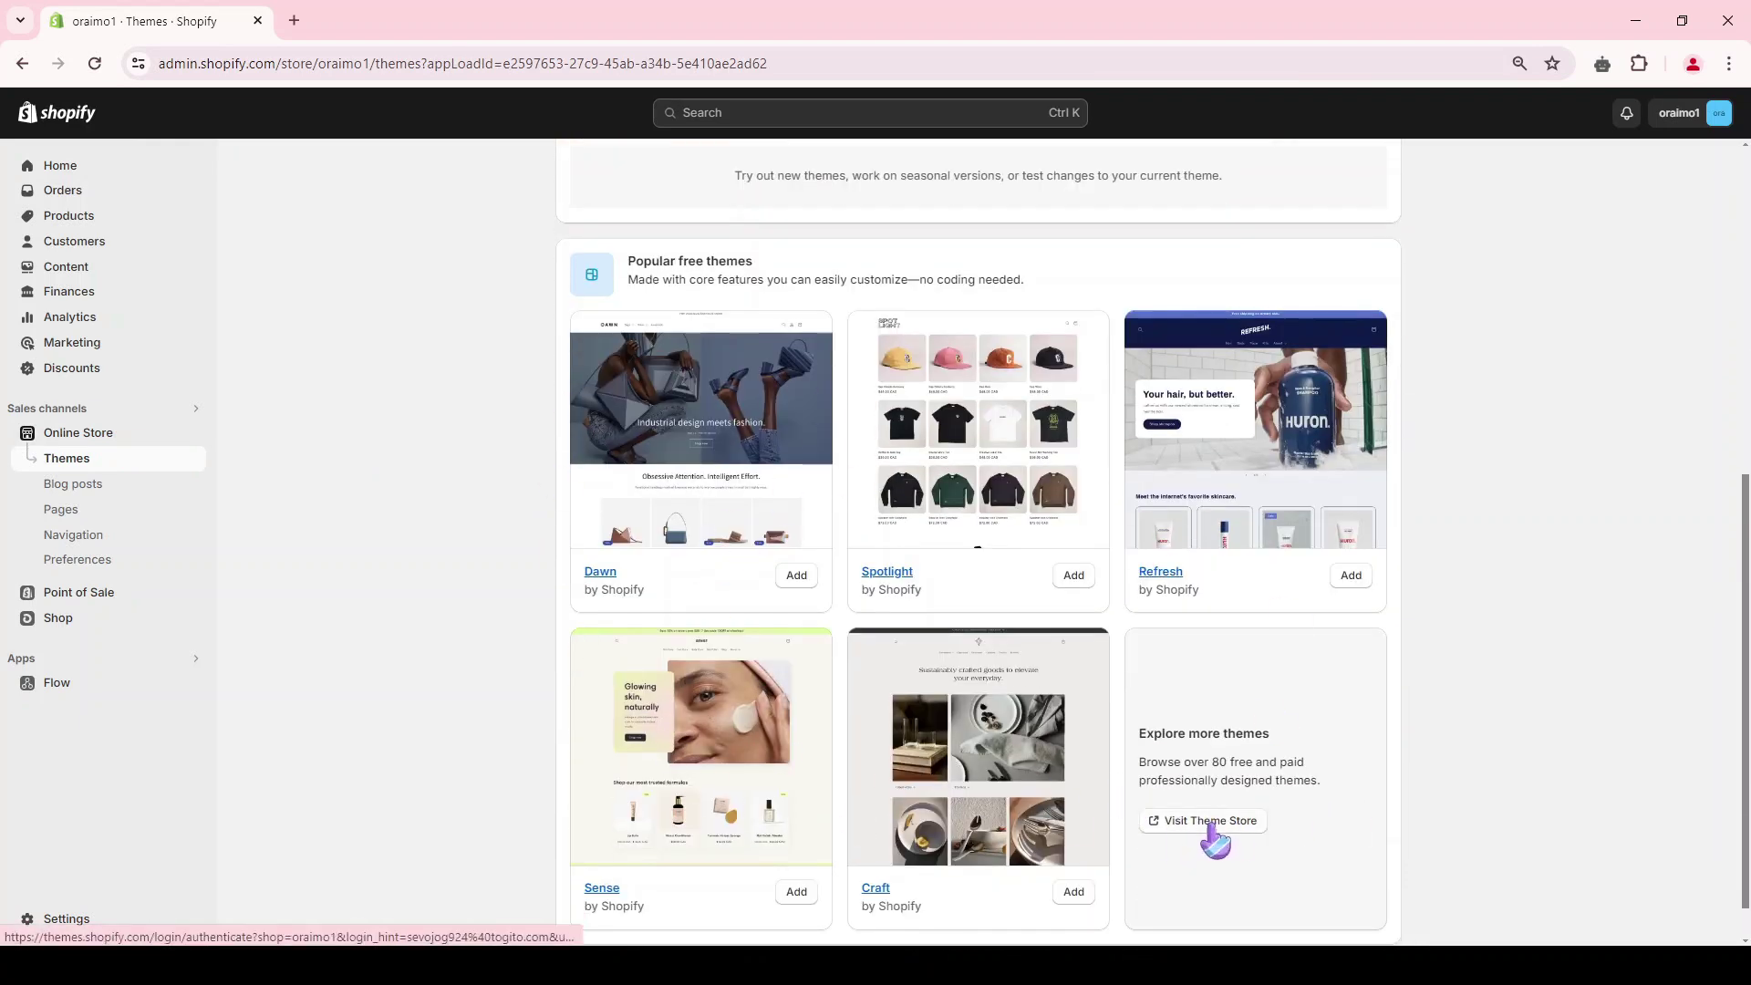
pyautogui.click(1210, 825)
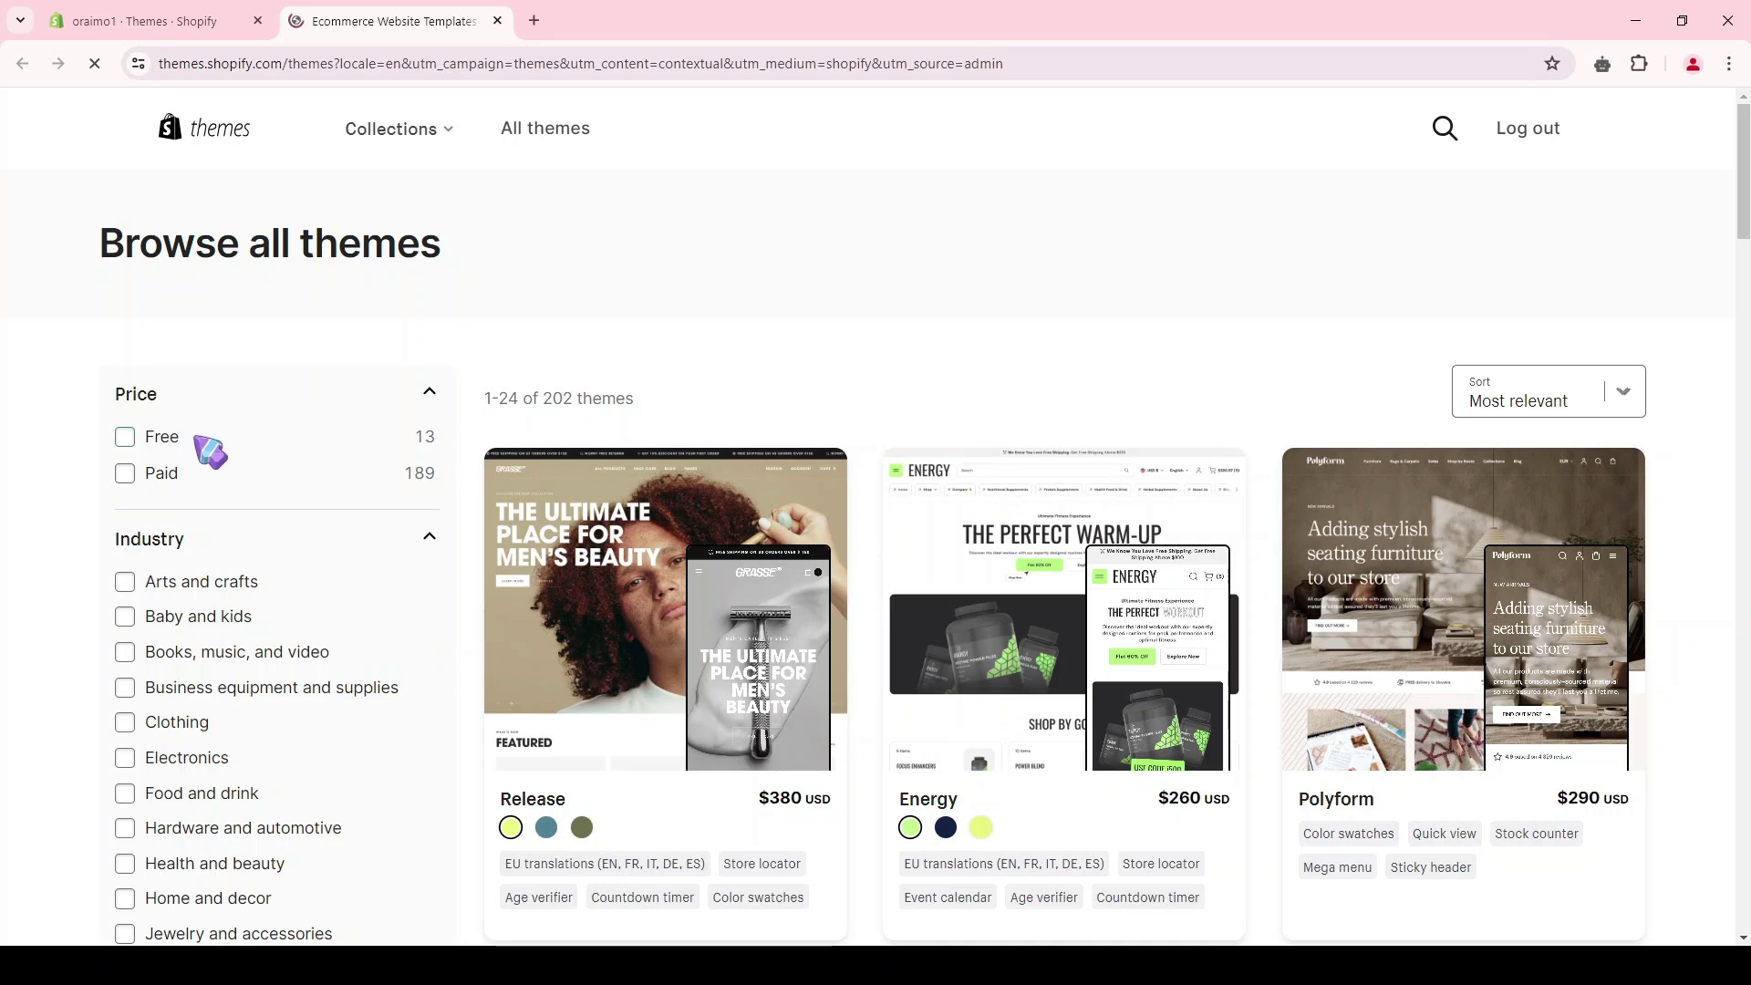
# Filter the Theme Store to free themes and browse the available designs.
pyautogui.click(137, 440)
pyautogui.scroll(-3, 1094, 547)
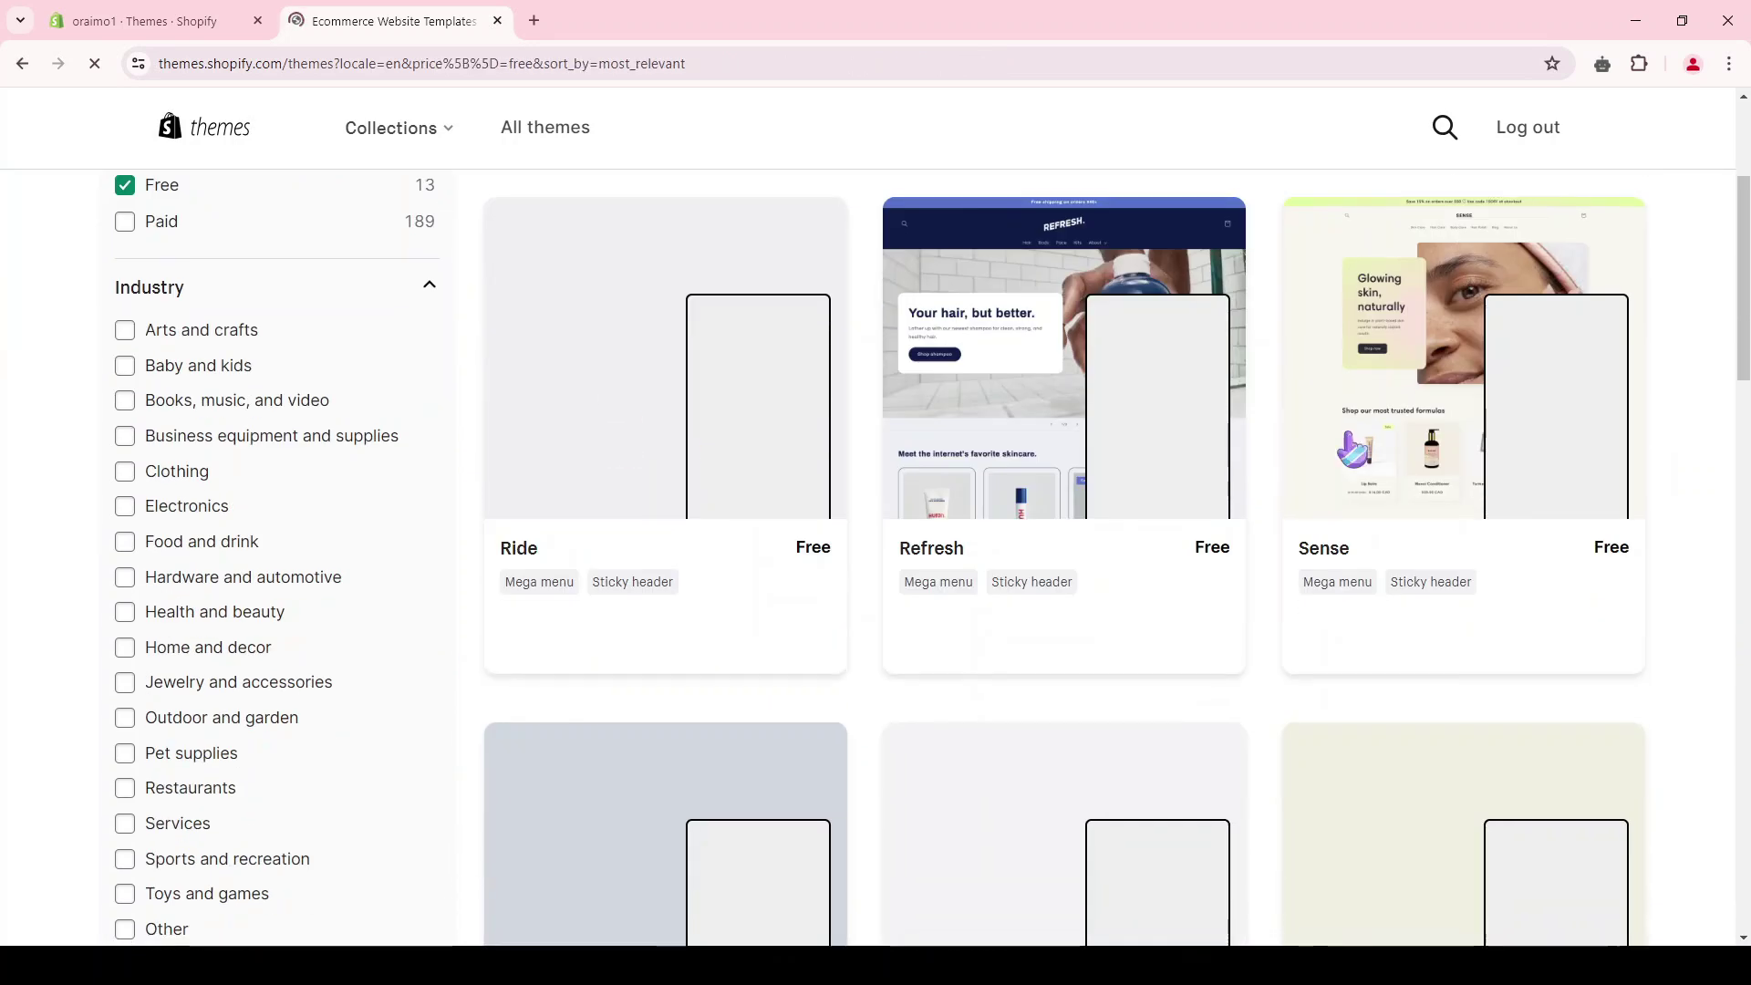
pyautogui.scroll(-2, 1537, 613)
pyautogui.scroll(3, 1524, 617)
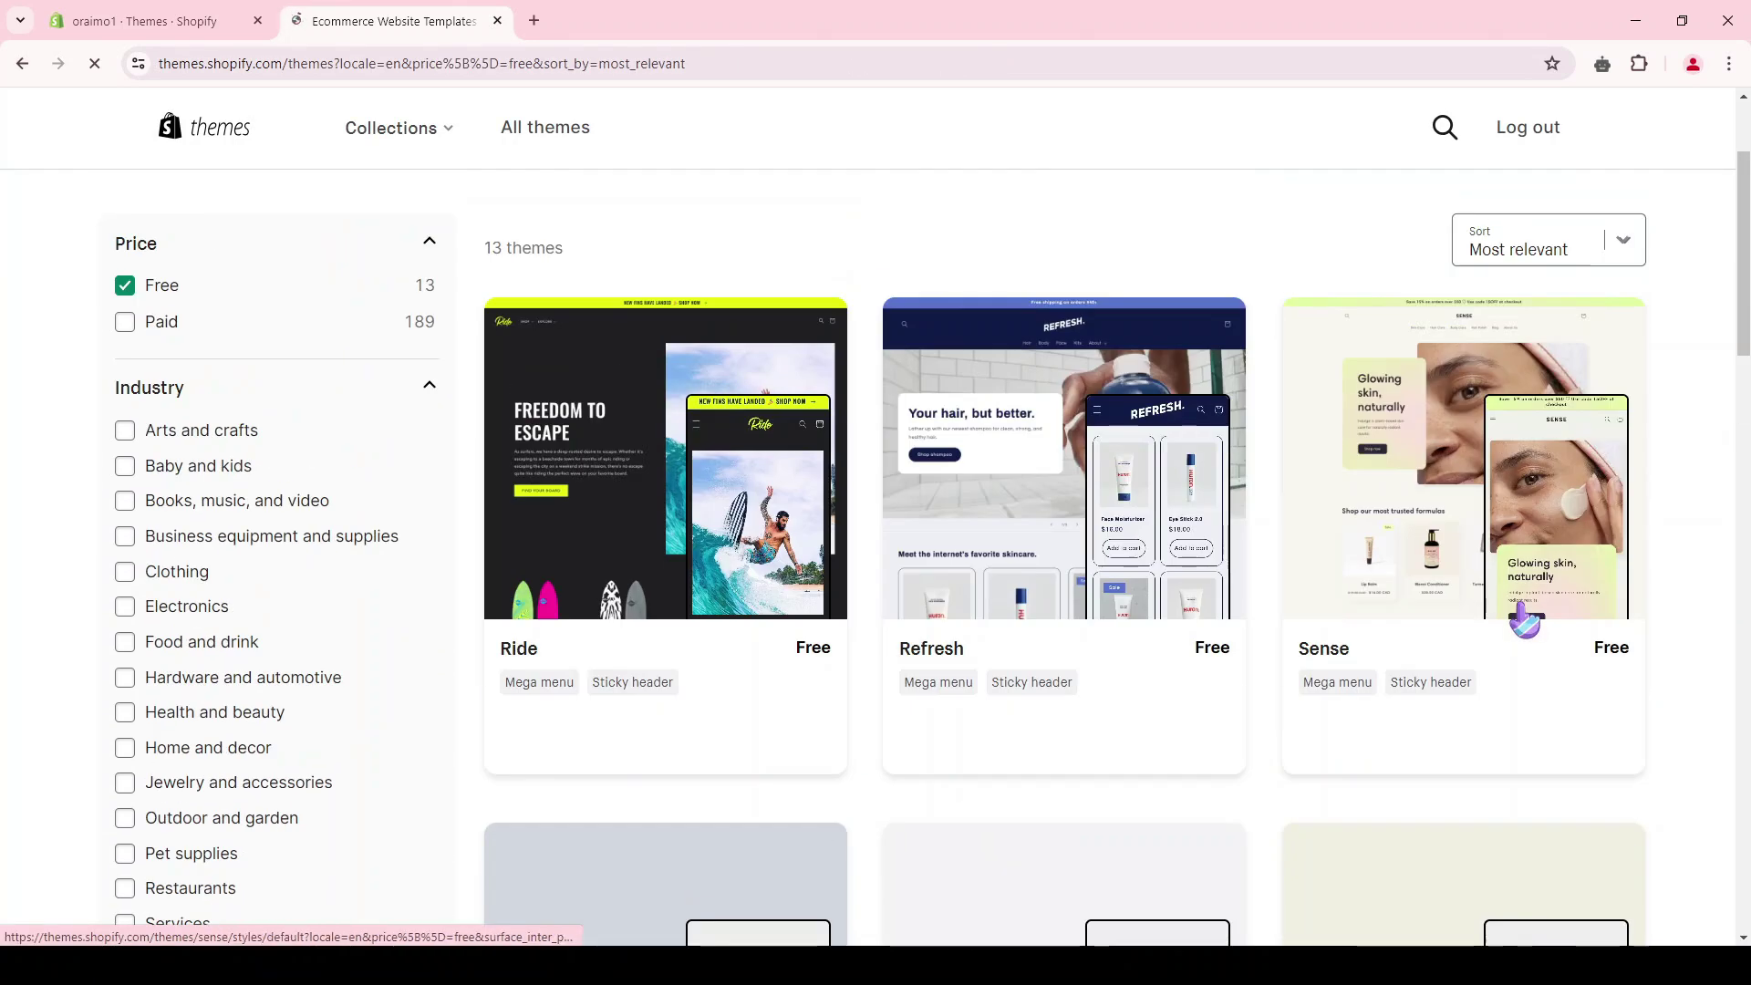
pyautogui.scroll(-10, 1110, 375)
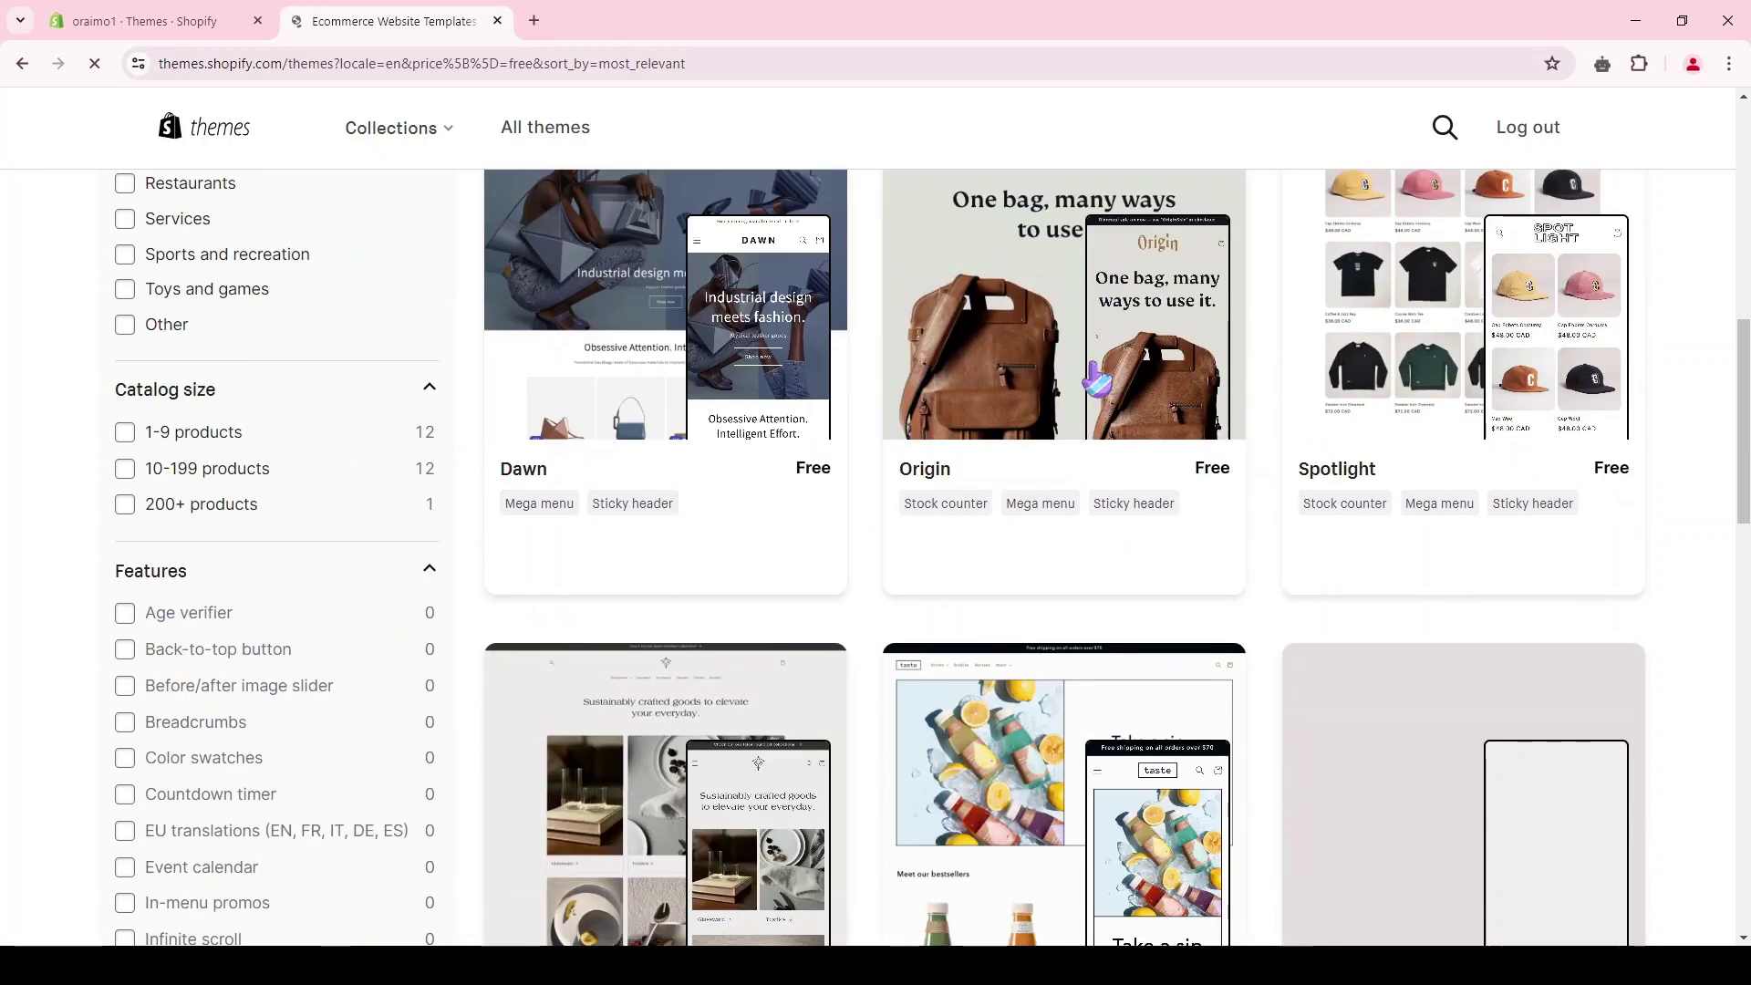
pyautogui.scroll(10, 1140, 638)
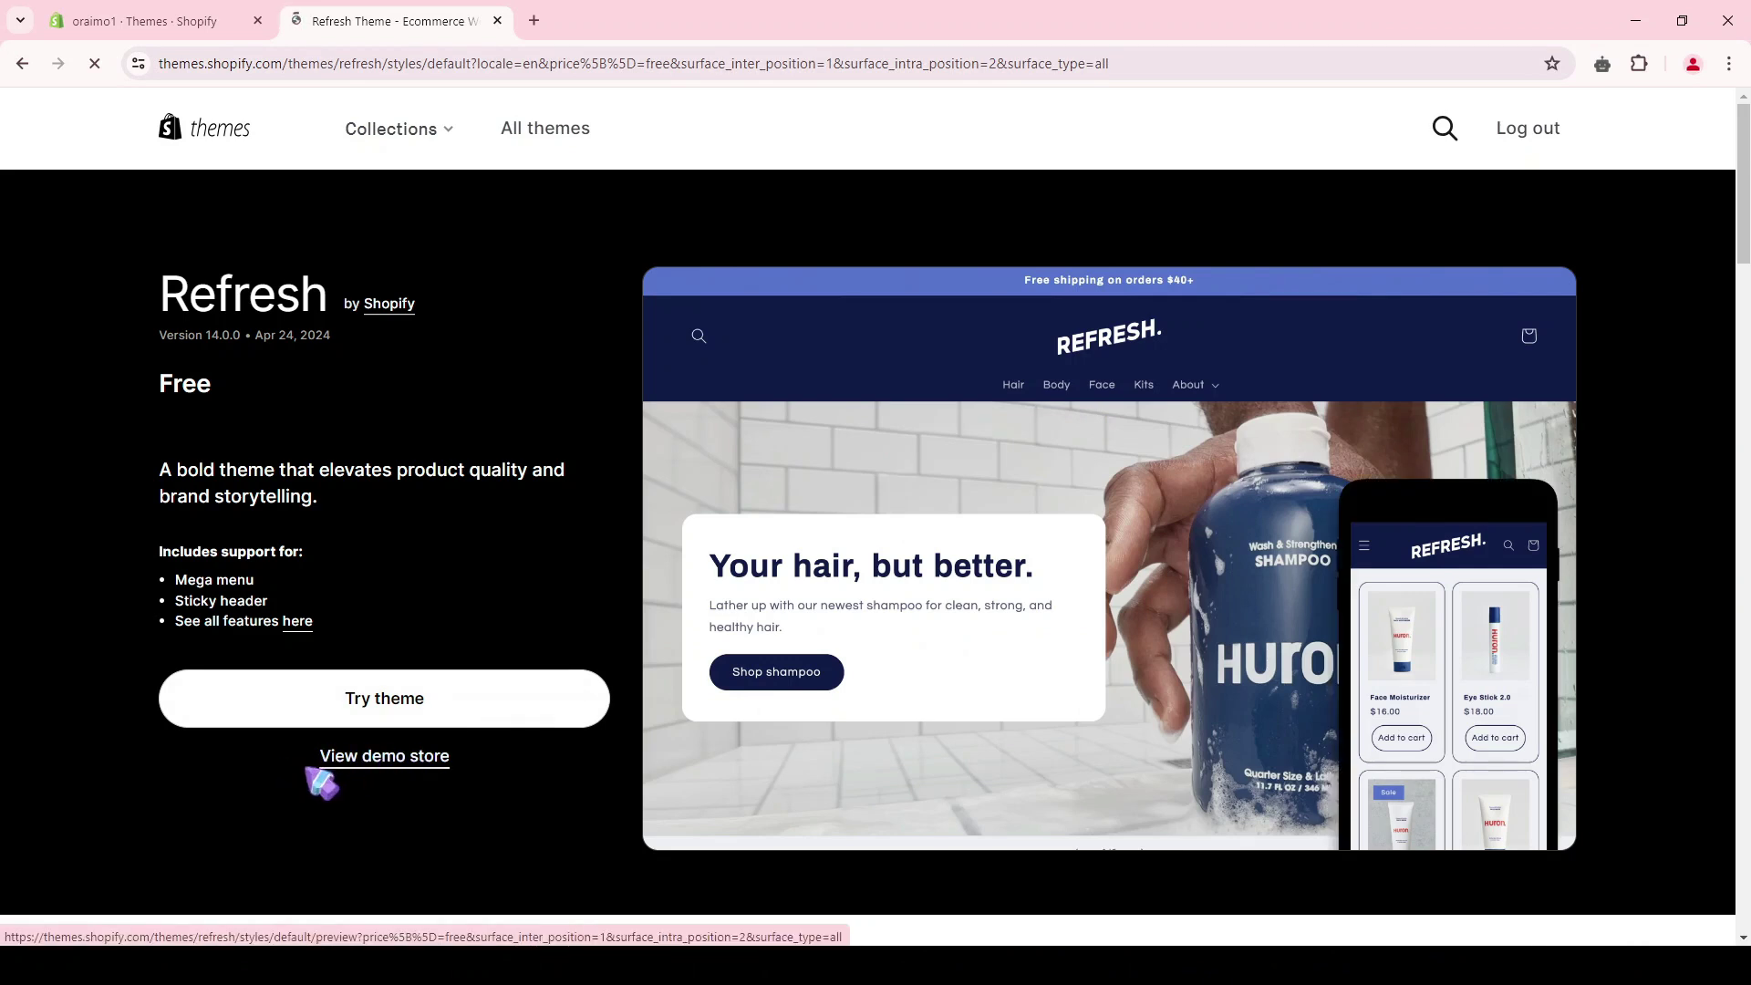
# View the Refresh theme's demo store in both the desktop and mobile previews.
pyautogui.click(399, 766)
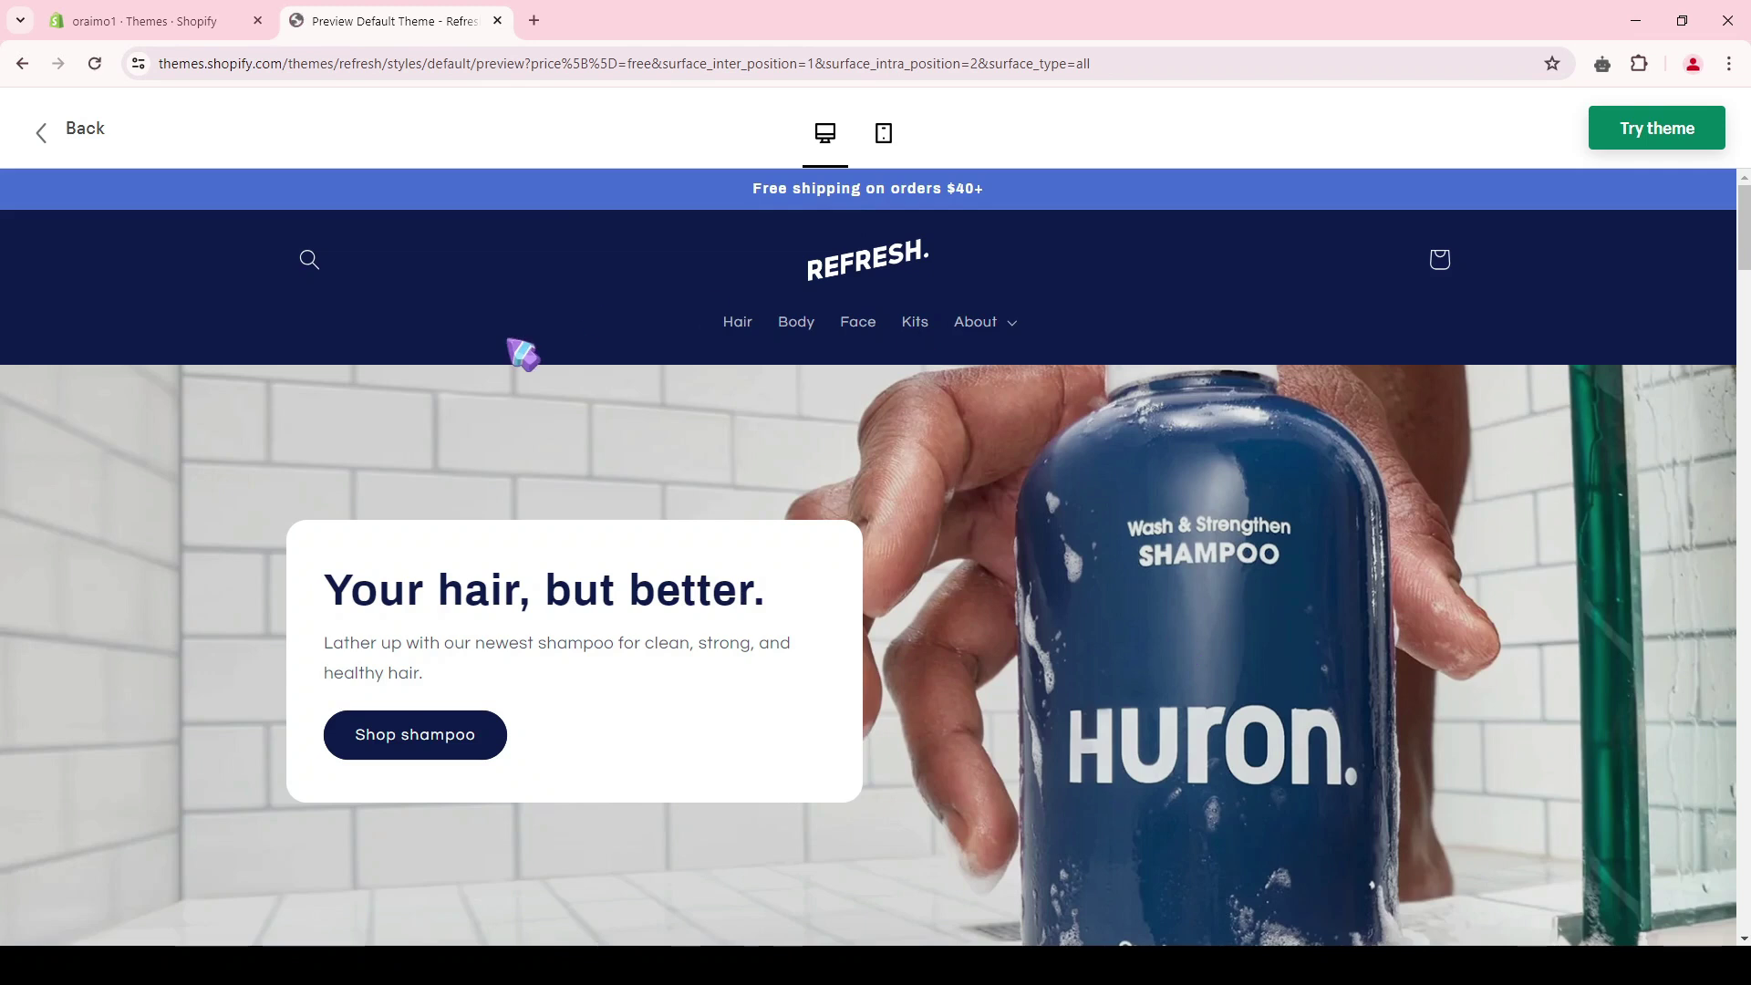
pyautogui.scroll(-10, 520, 352)
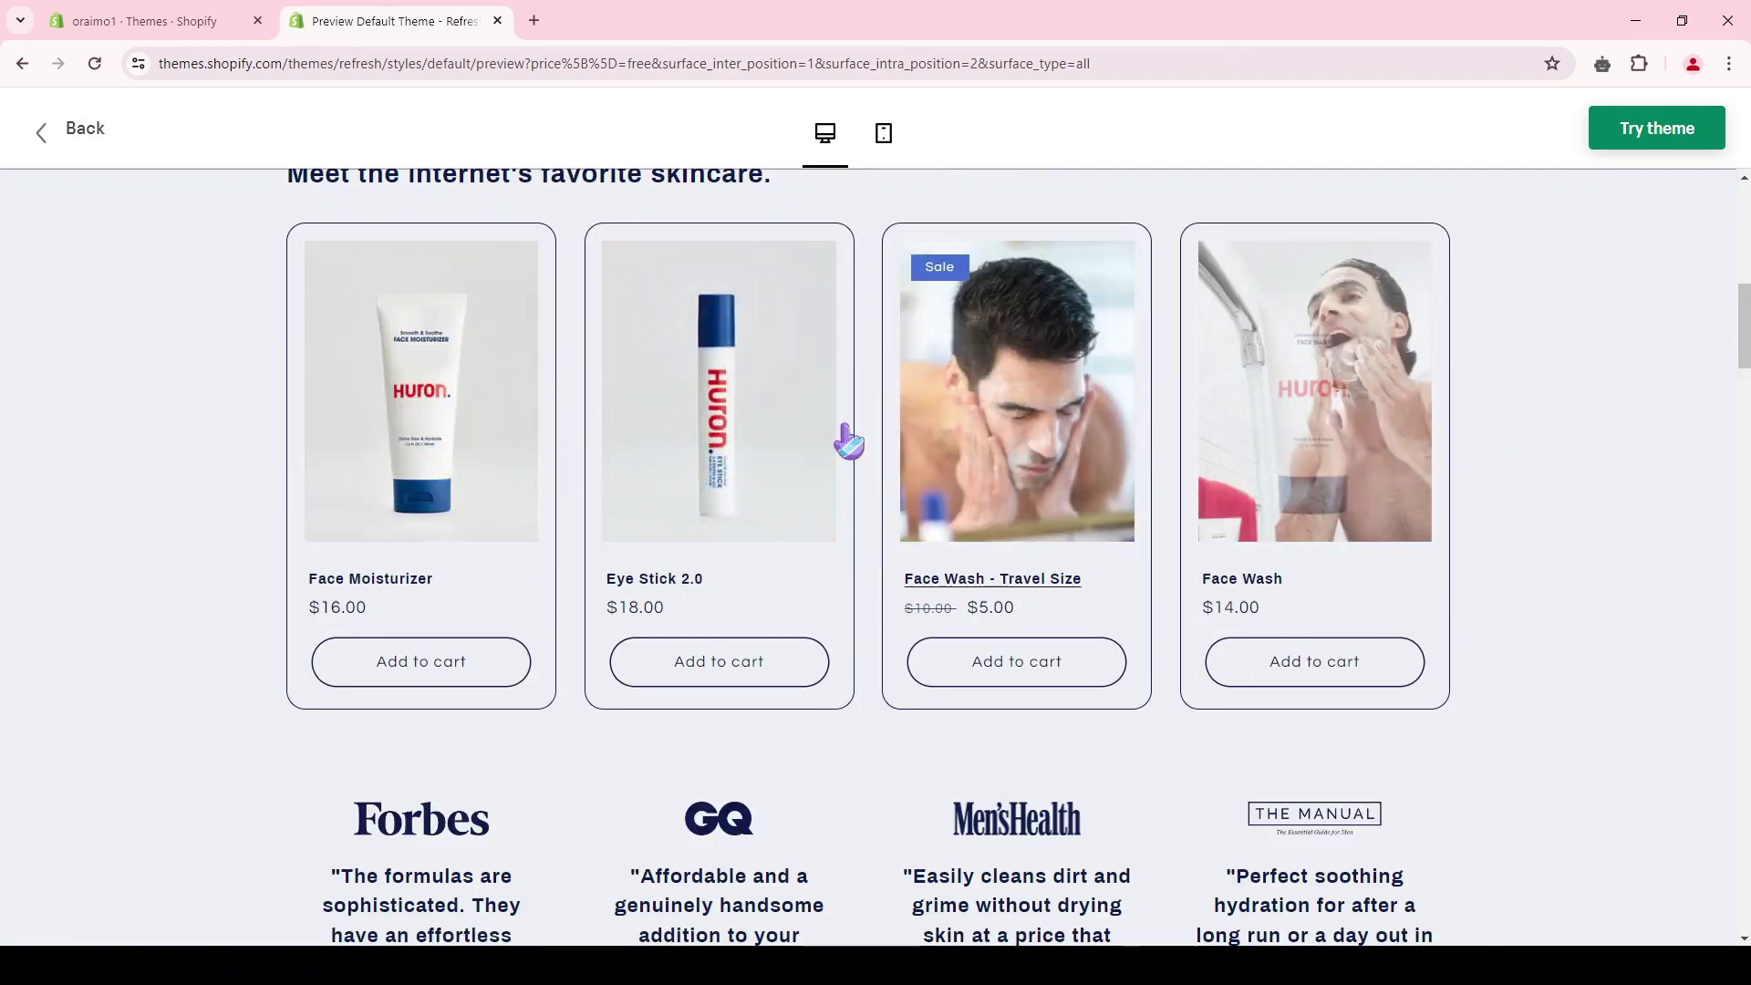
pyautogui.click(883, 133)
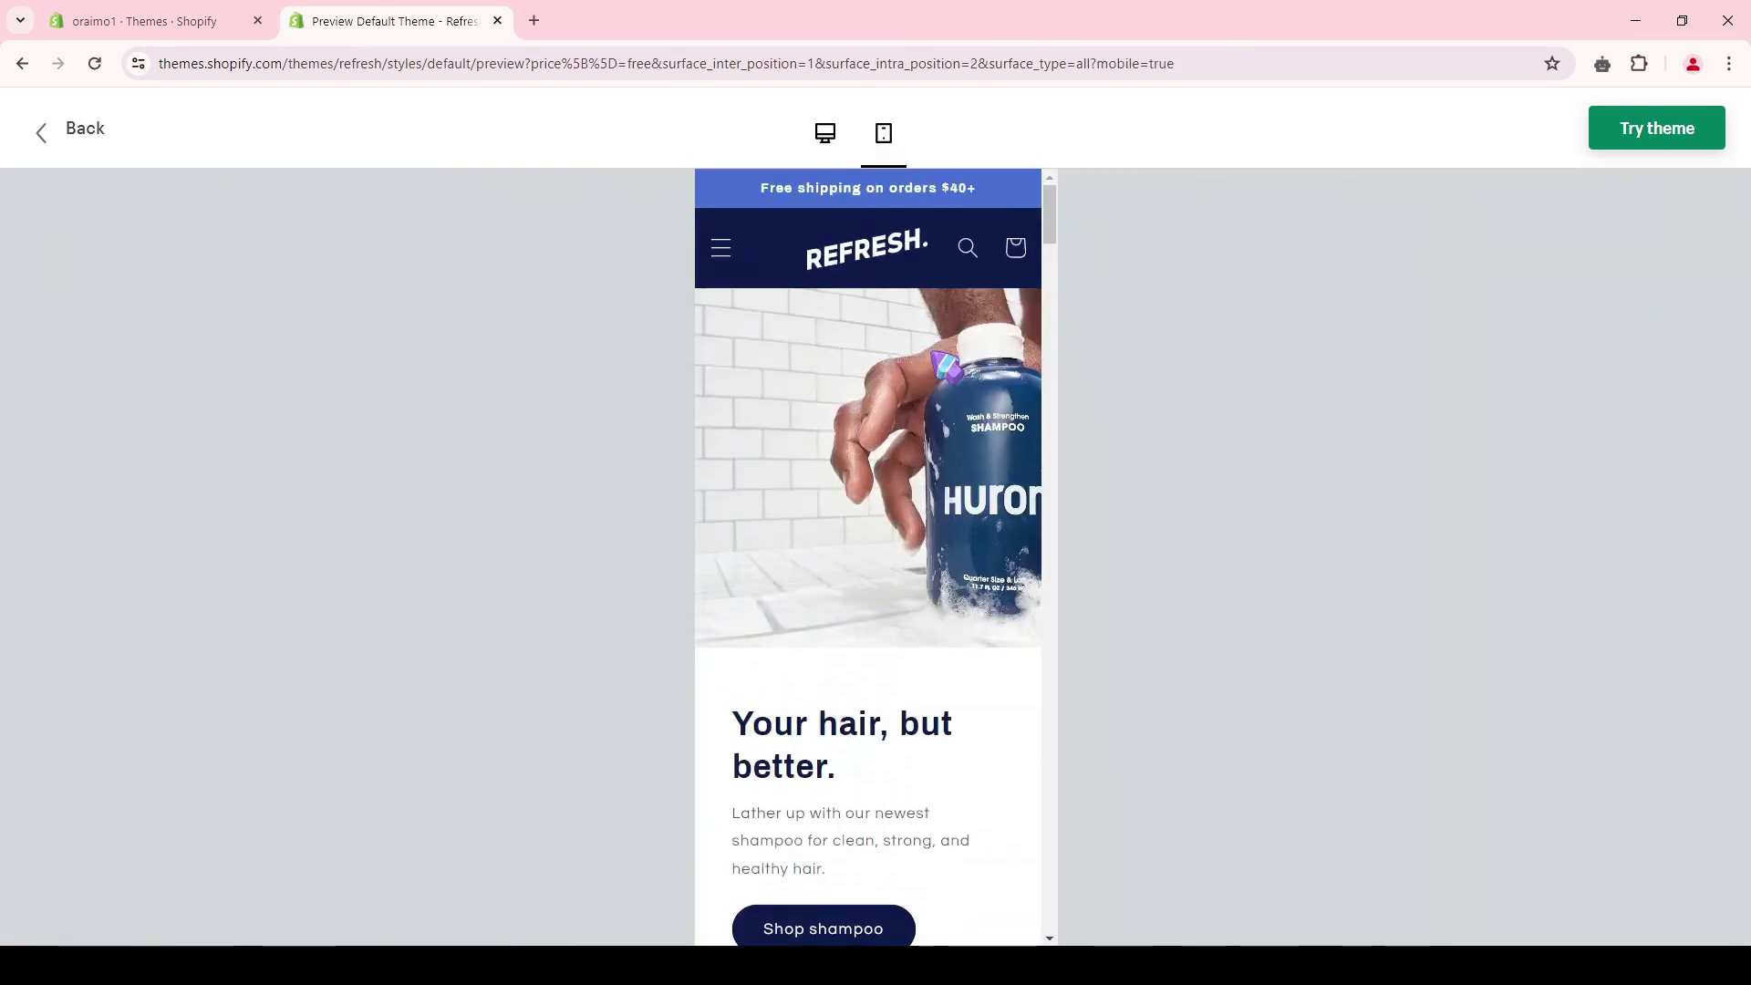
pyautogui.scroll(-15, 944, 365)
pyautogui.scroll(-5, 954, 390)
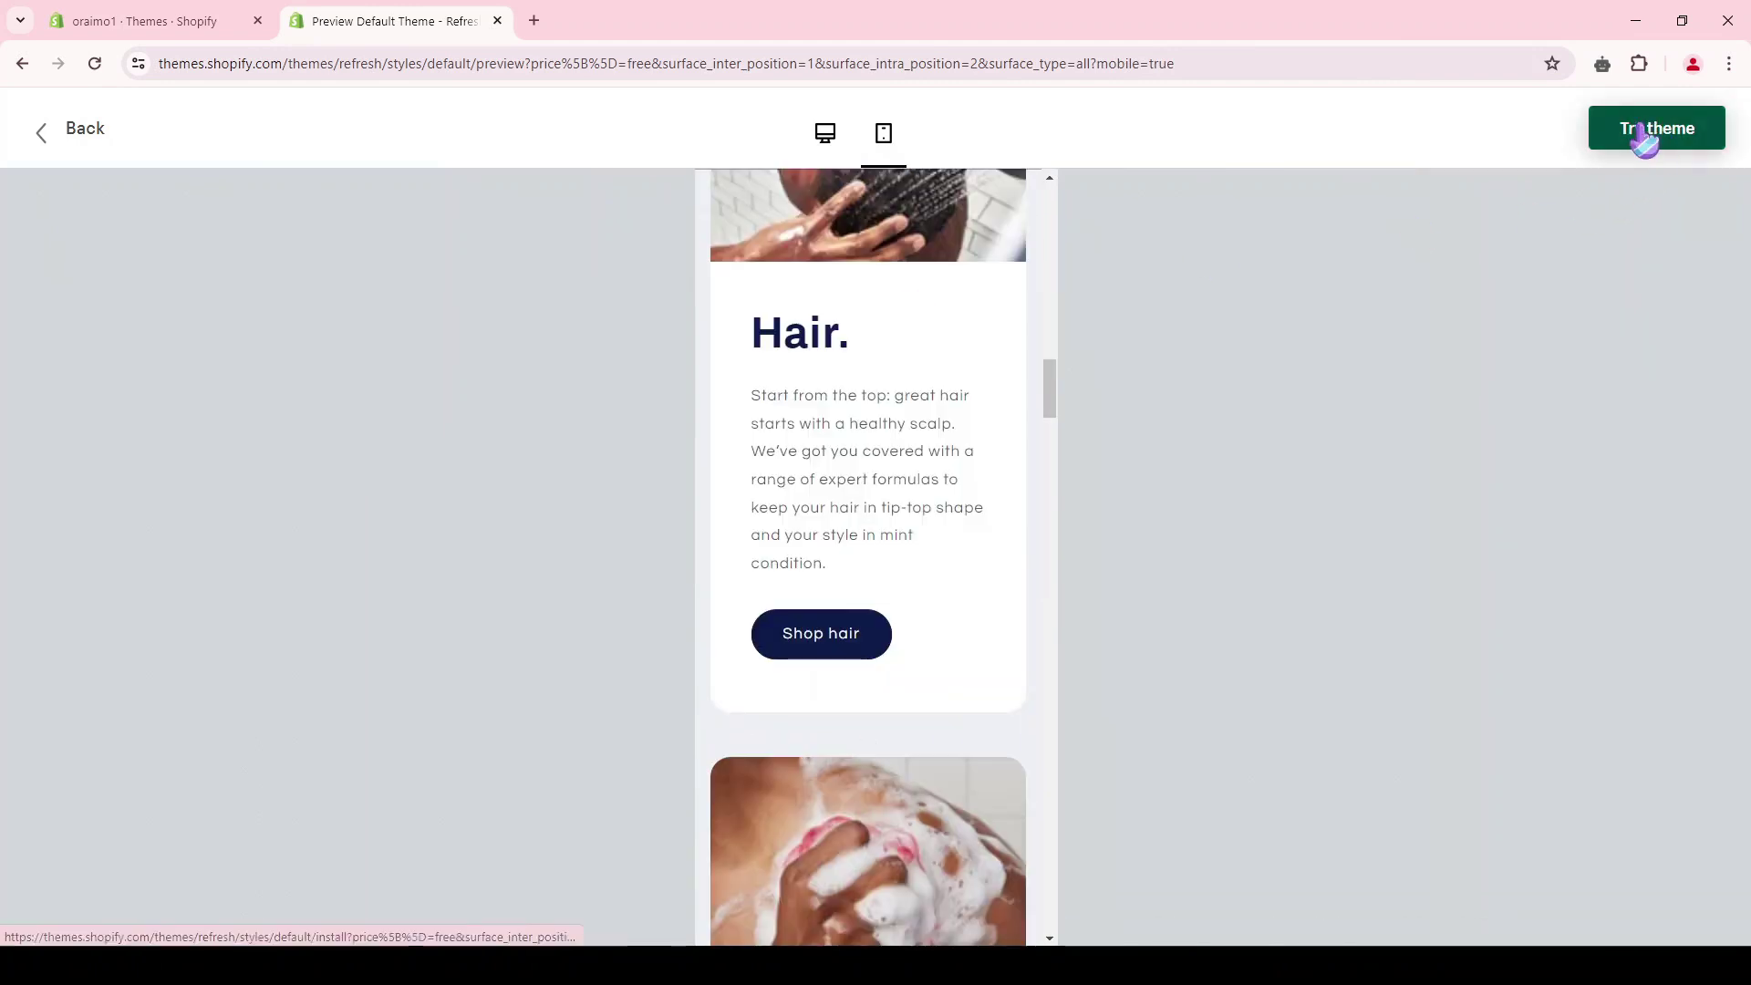
# Return to the store's themes page and open the current Dawn theme for customization in a new tab.
pyautogui.click(155, 21)
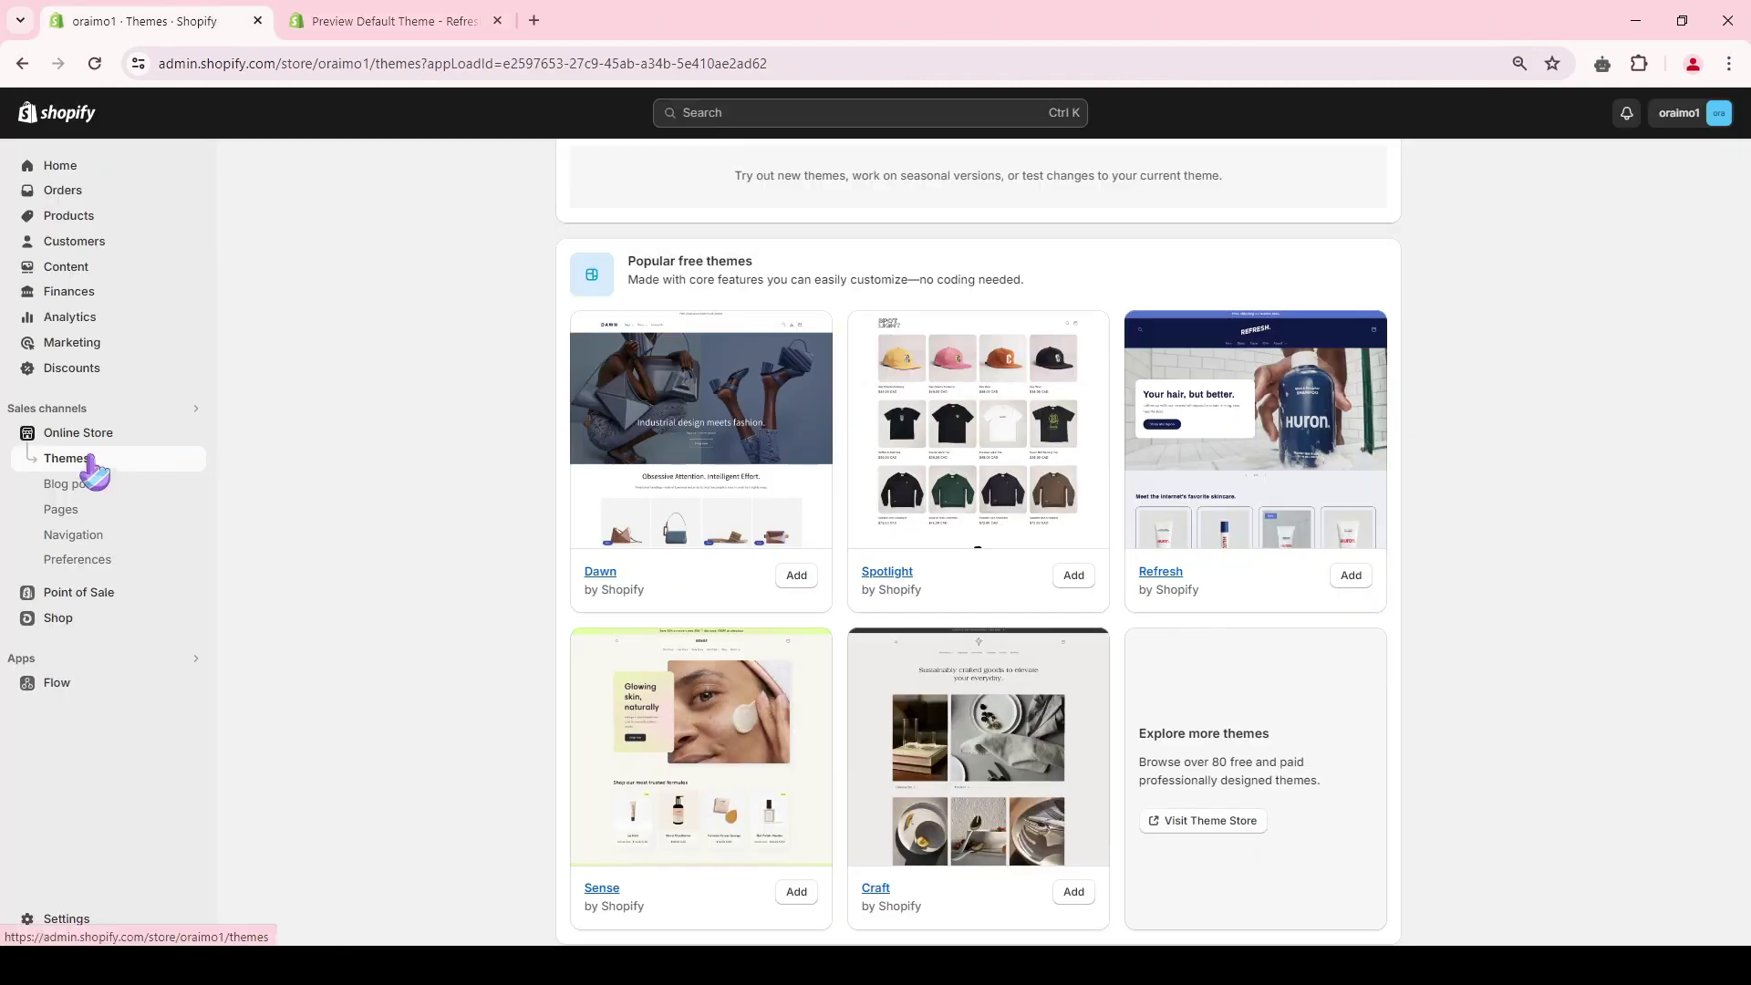
pyautogui.click(84, 459)
pyautogui.doubleClick(688, 591)
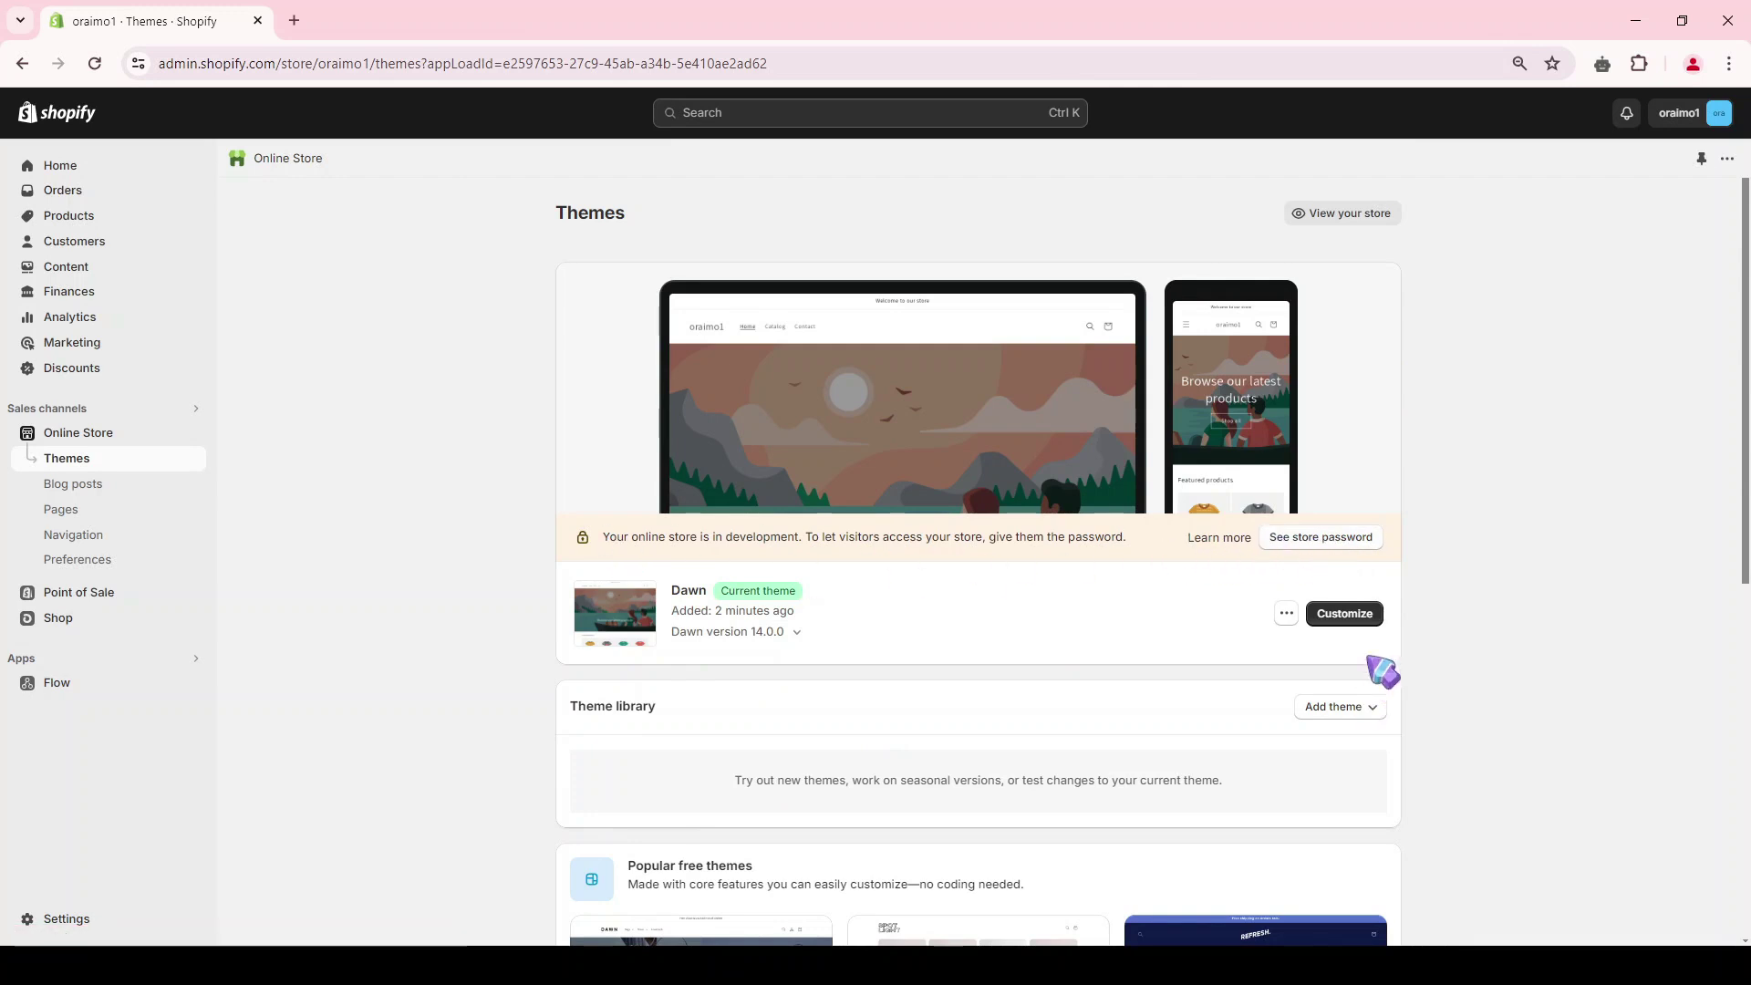
pyautogui.rightClick(1337, 613)
pyautogui.click(1414, 629)
pyautogui.hotkey('ctrl', 'Tab')
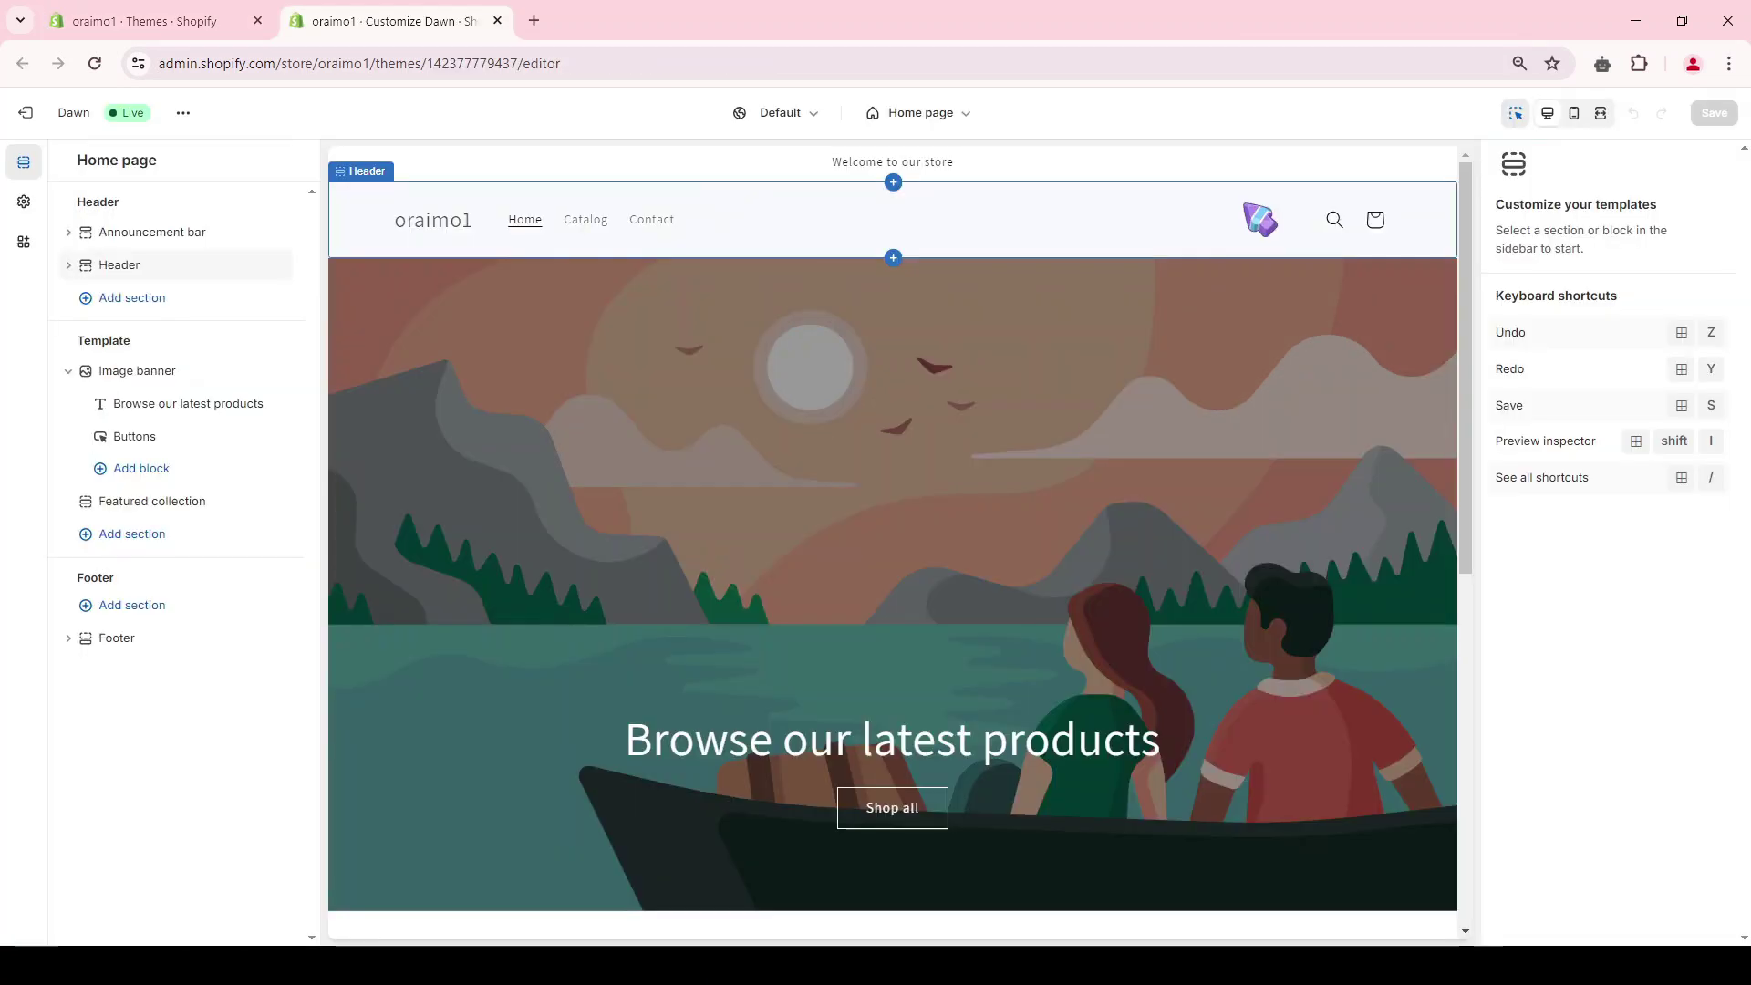
# Examine the Dawn home page preview and its Header, Template and Footer section groups.
pyautogui.scroll(-5, 638, 375)
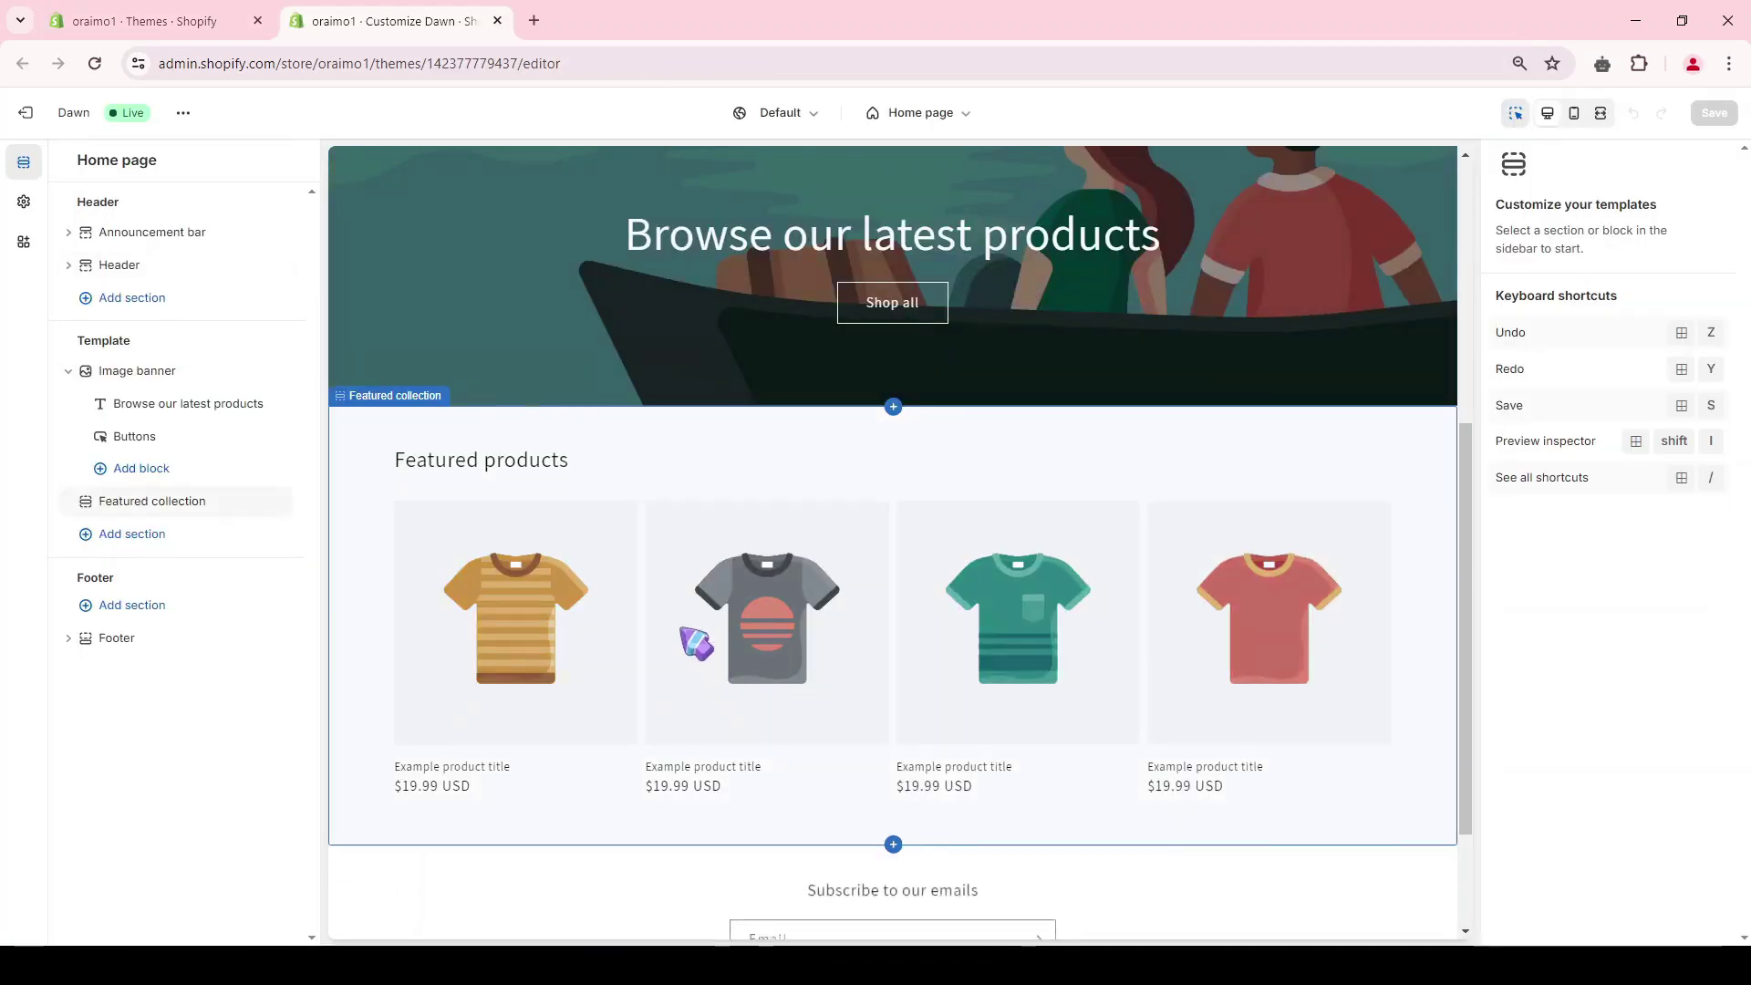
pyautogui.scroll(5, 1113, 743)
pyautogui.scroll(-4, 889, 246)
pyautogui.scroll(-4, 912, 259)
pyautogui.scroll(6, 962, 477)
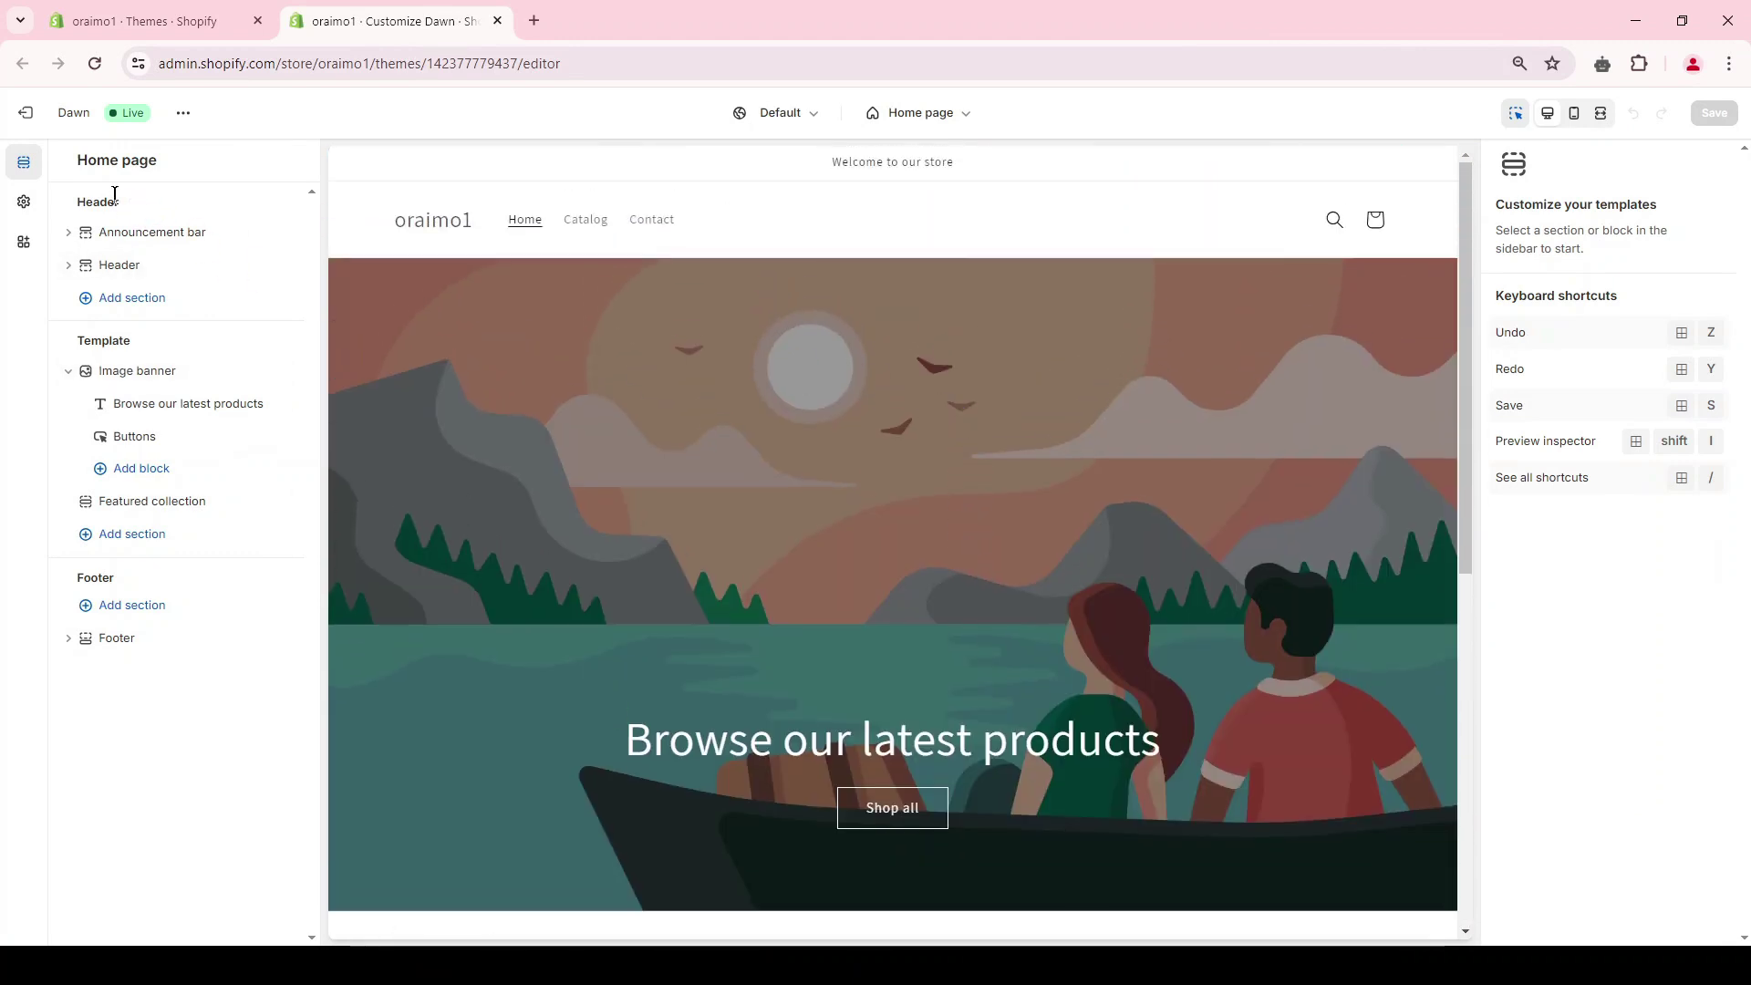
pyautogui.moveTo(75, 341); pyautogui.dragTo(118, 343)
pyautogui.moveTo(74, 579); pyautogui.dragTo(124, 581)
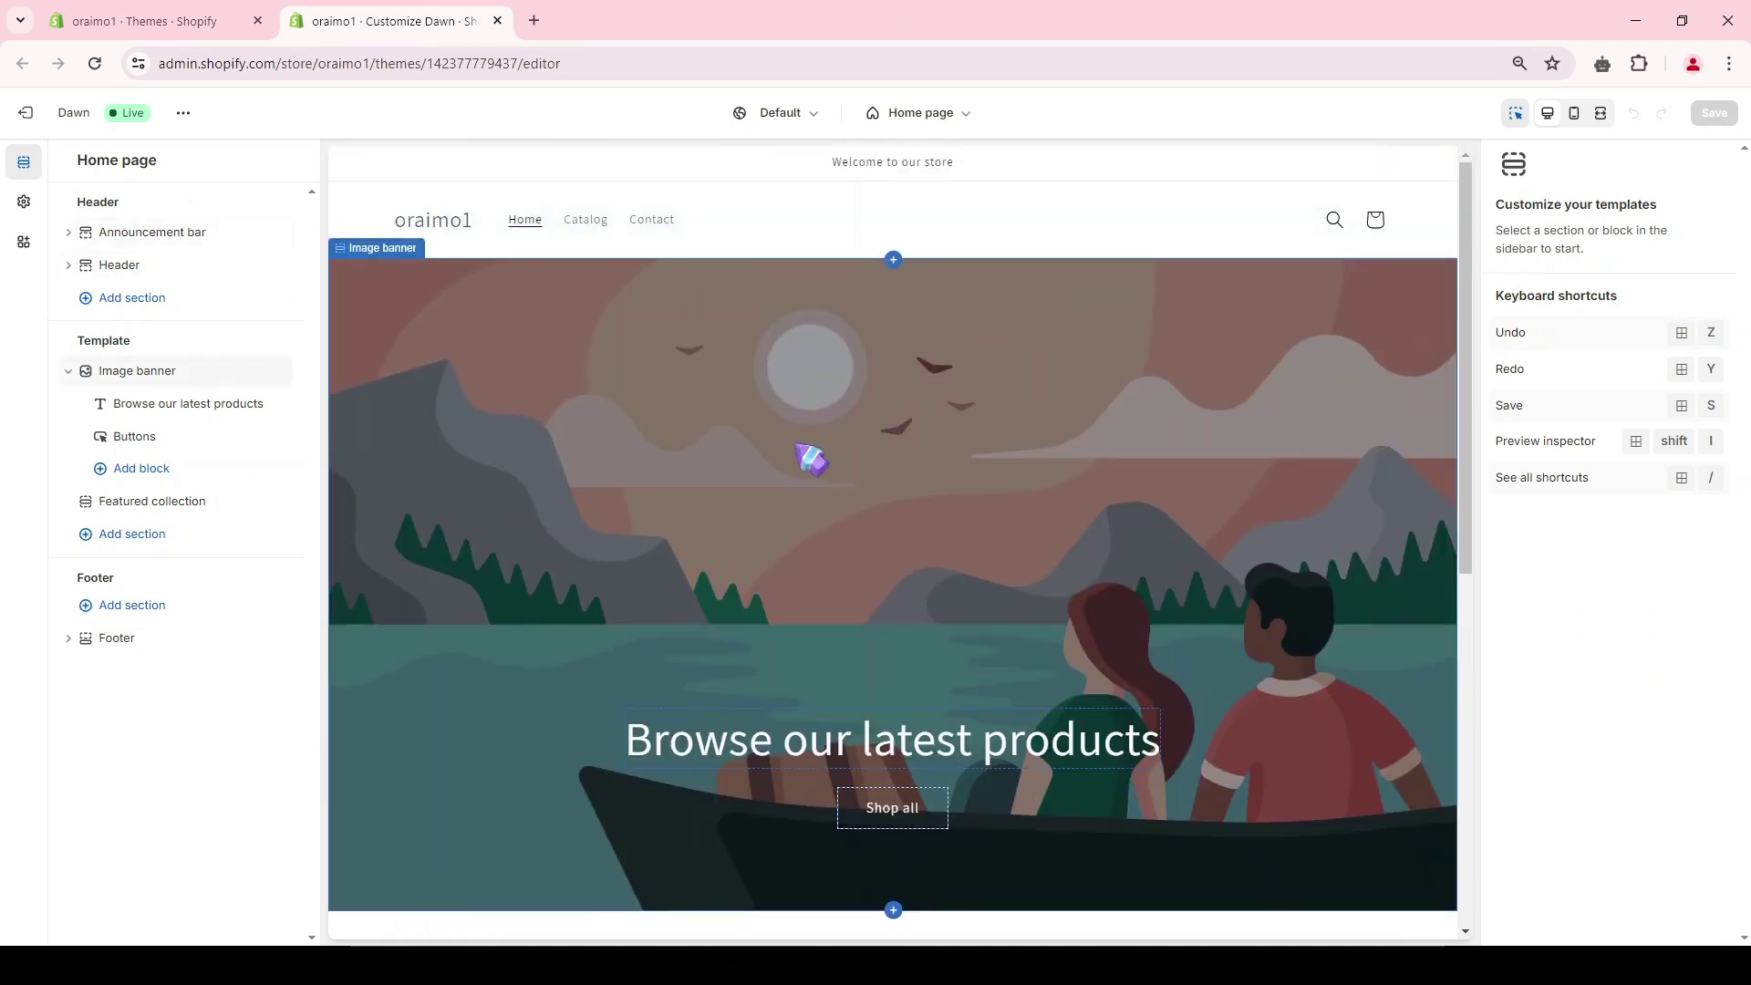
# Replace the announcement bar's text with "Don't Miss Out! Huge Sale + Free Shipping on All Orders!".
pyautogui.scroll(-5, 547, 485)
pyautogui.scroll(-1, 867, 915)
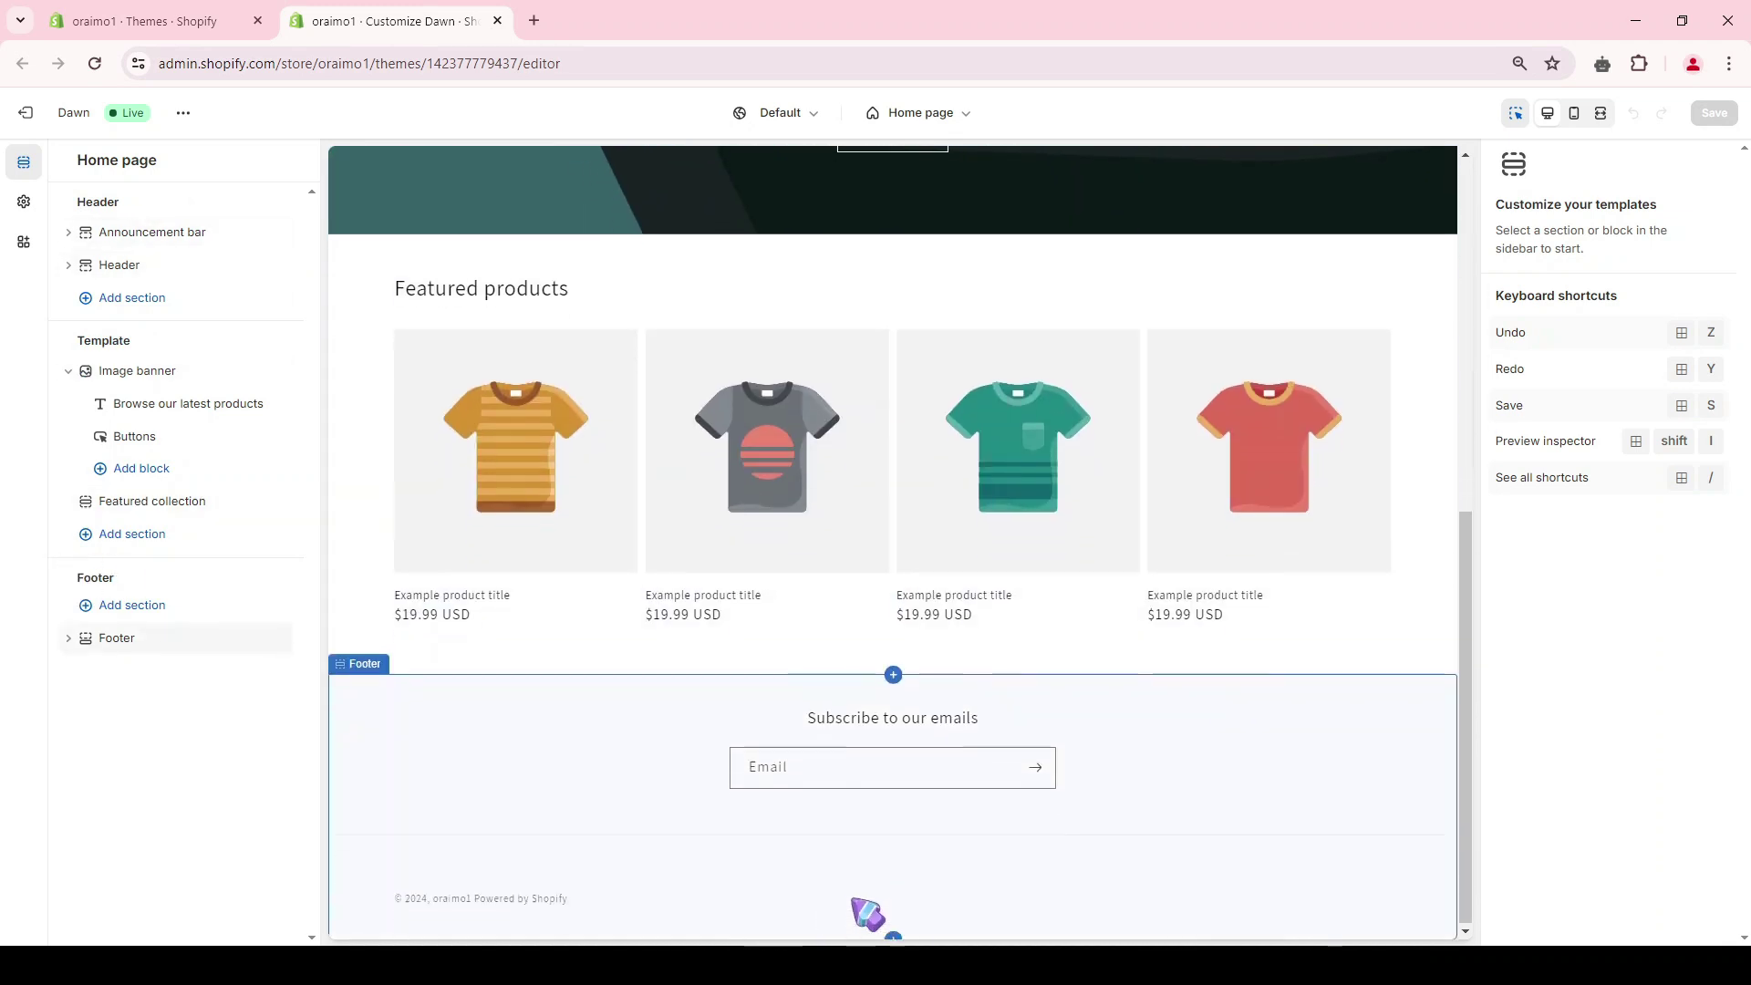
pyautogui.scroll(7, 521, 180)
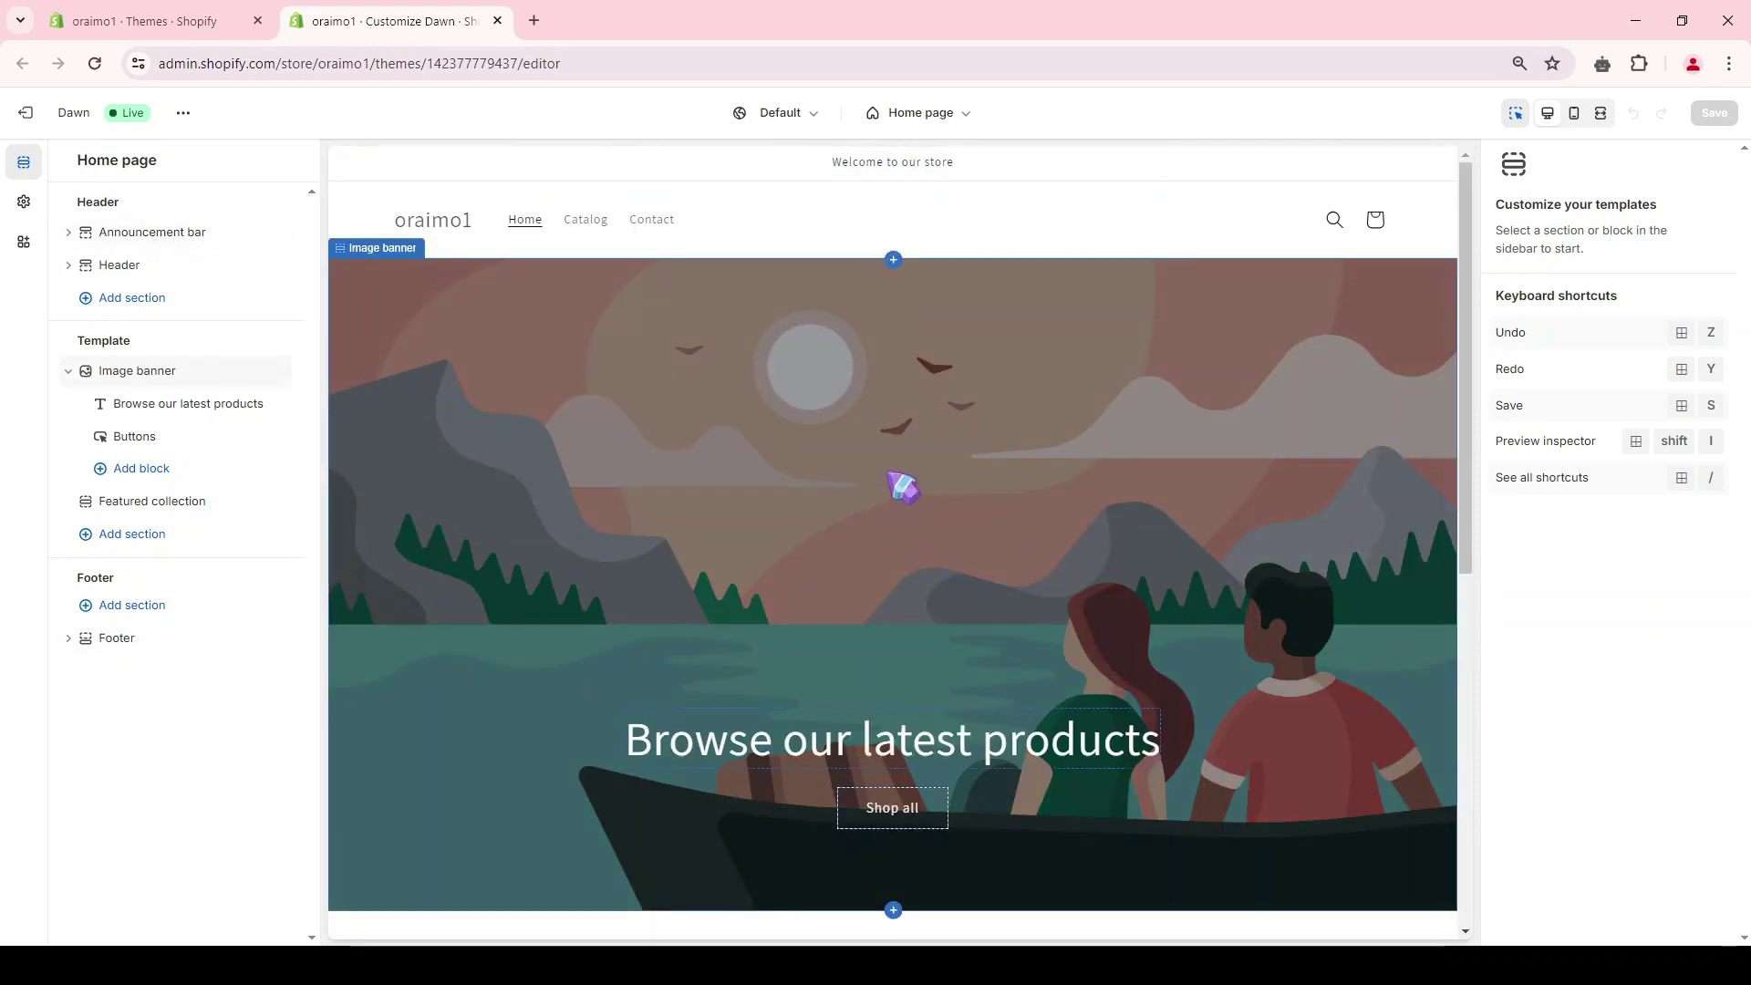
pyautogui.click(163, 233)
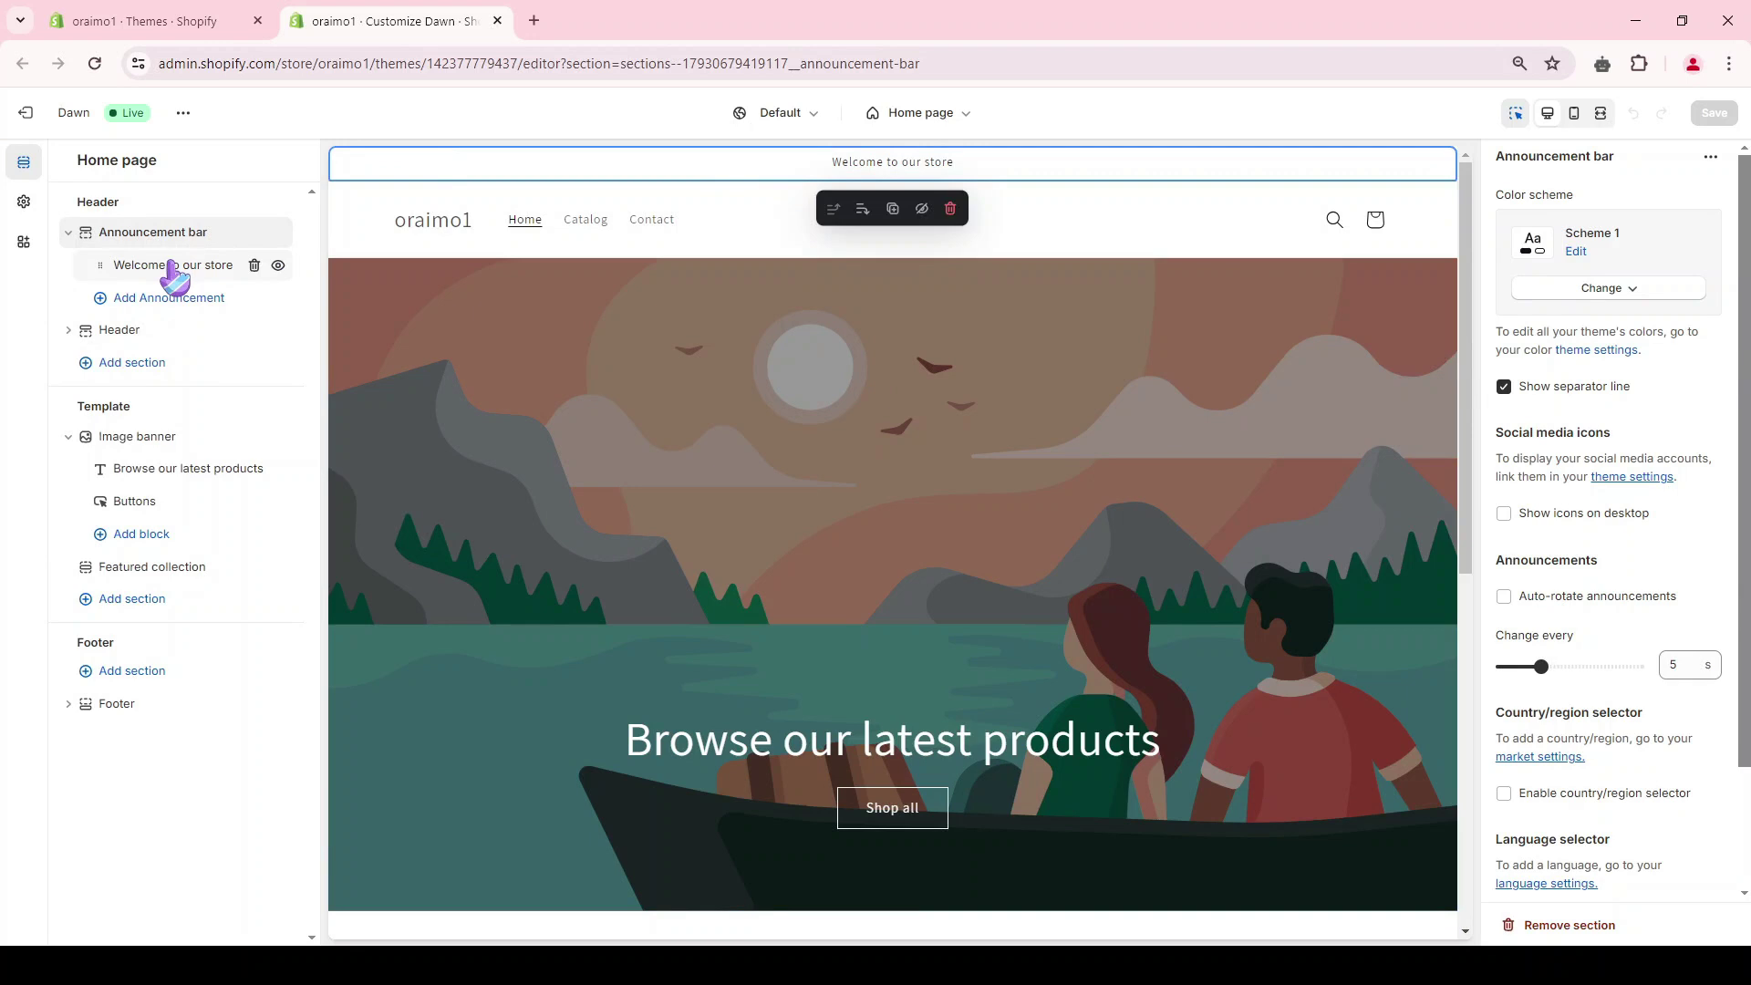
pyautogui.click(167, 274)
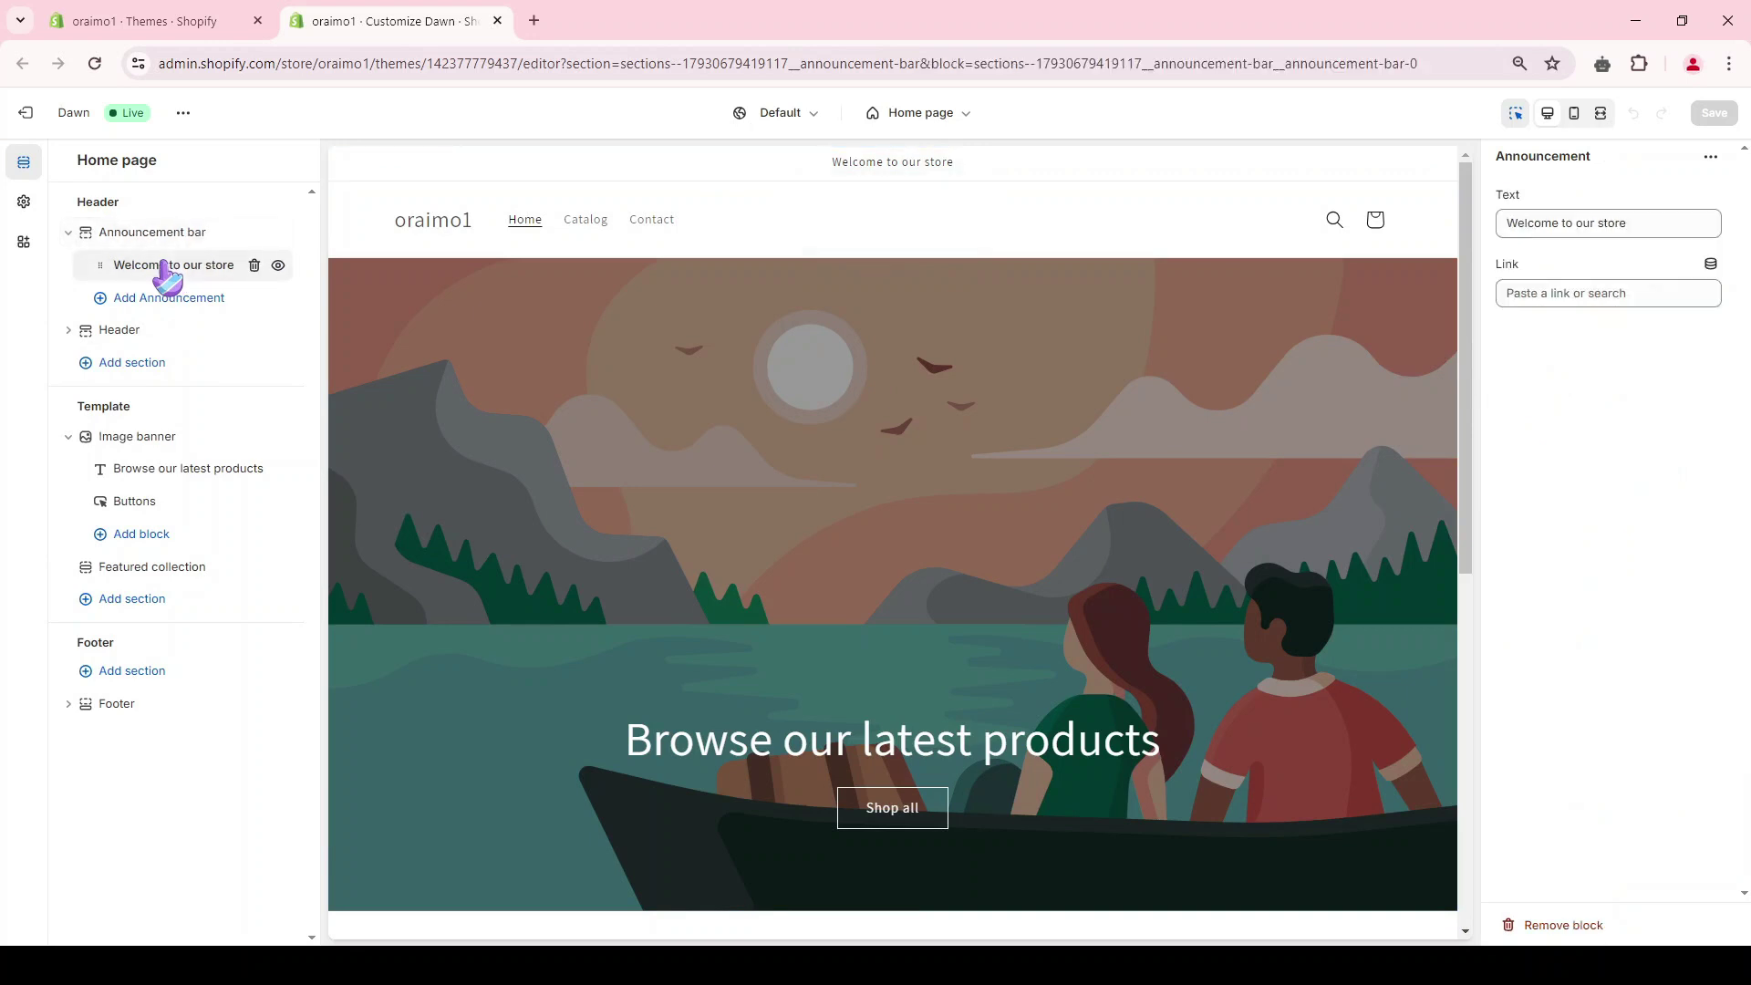
pyautogui.click(1596, 219)
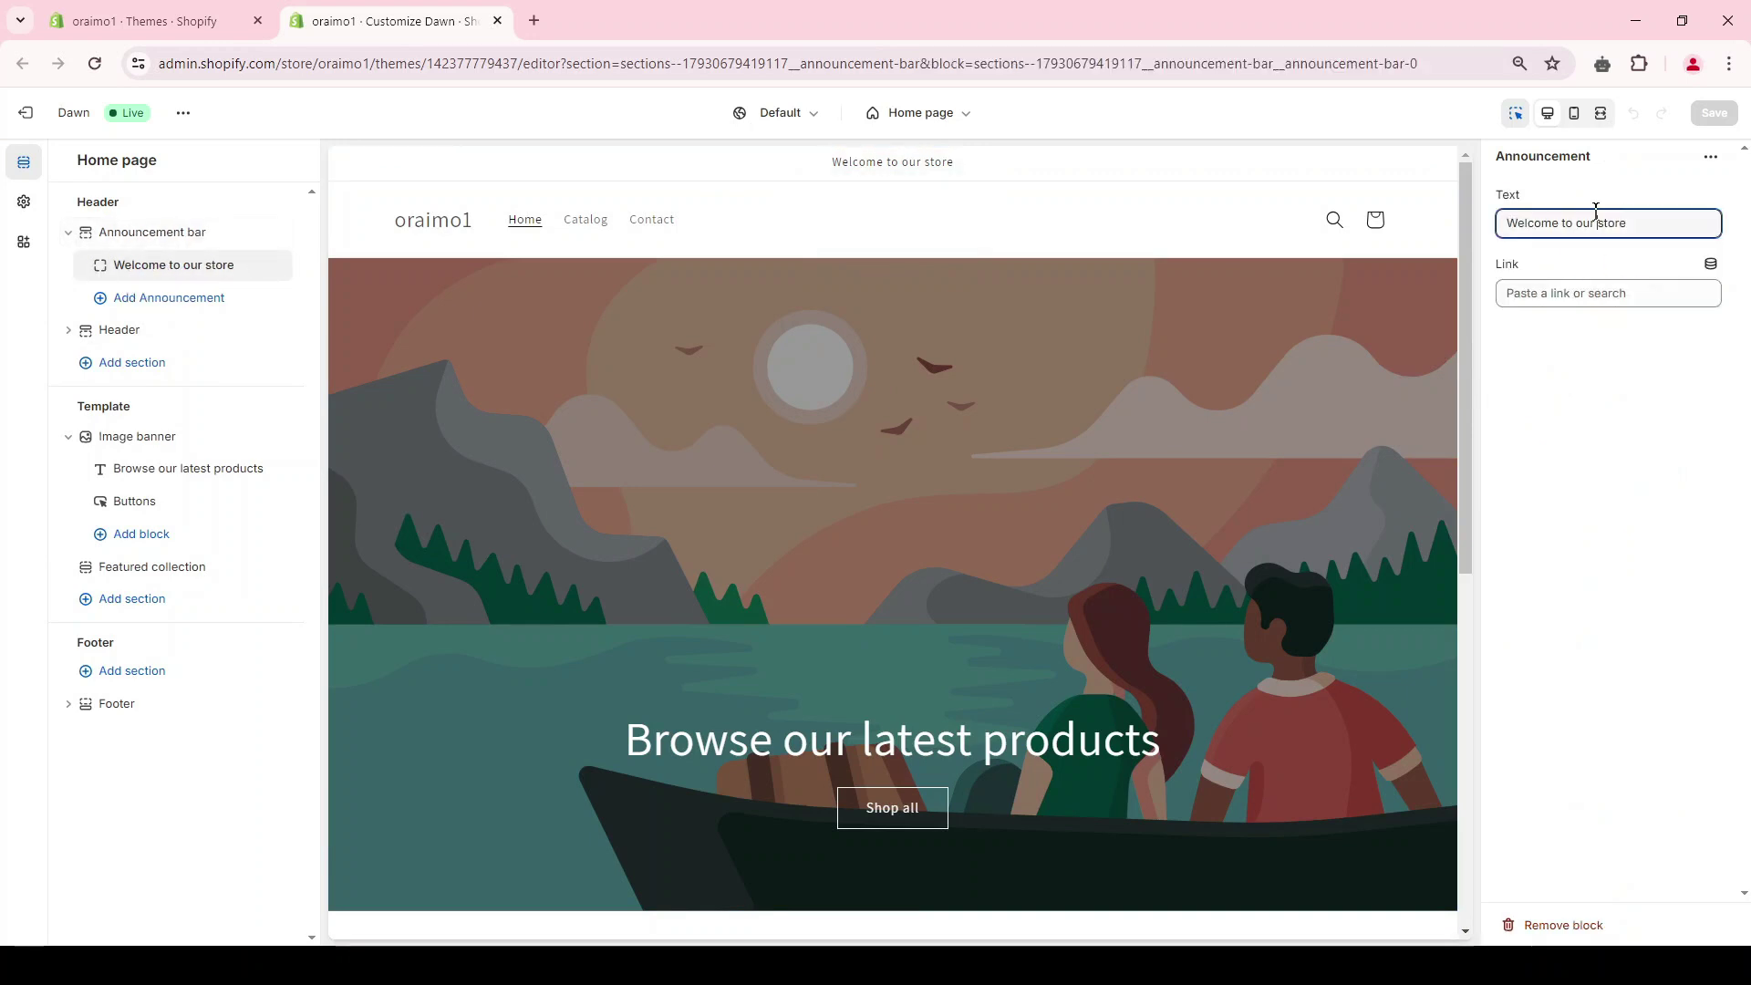
pyautogui.write("Don't Miss Out! Huge Sale + Free Shipping on All Orders")
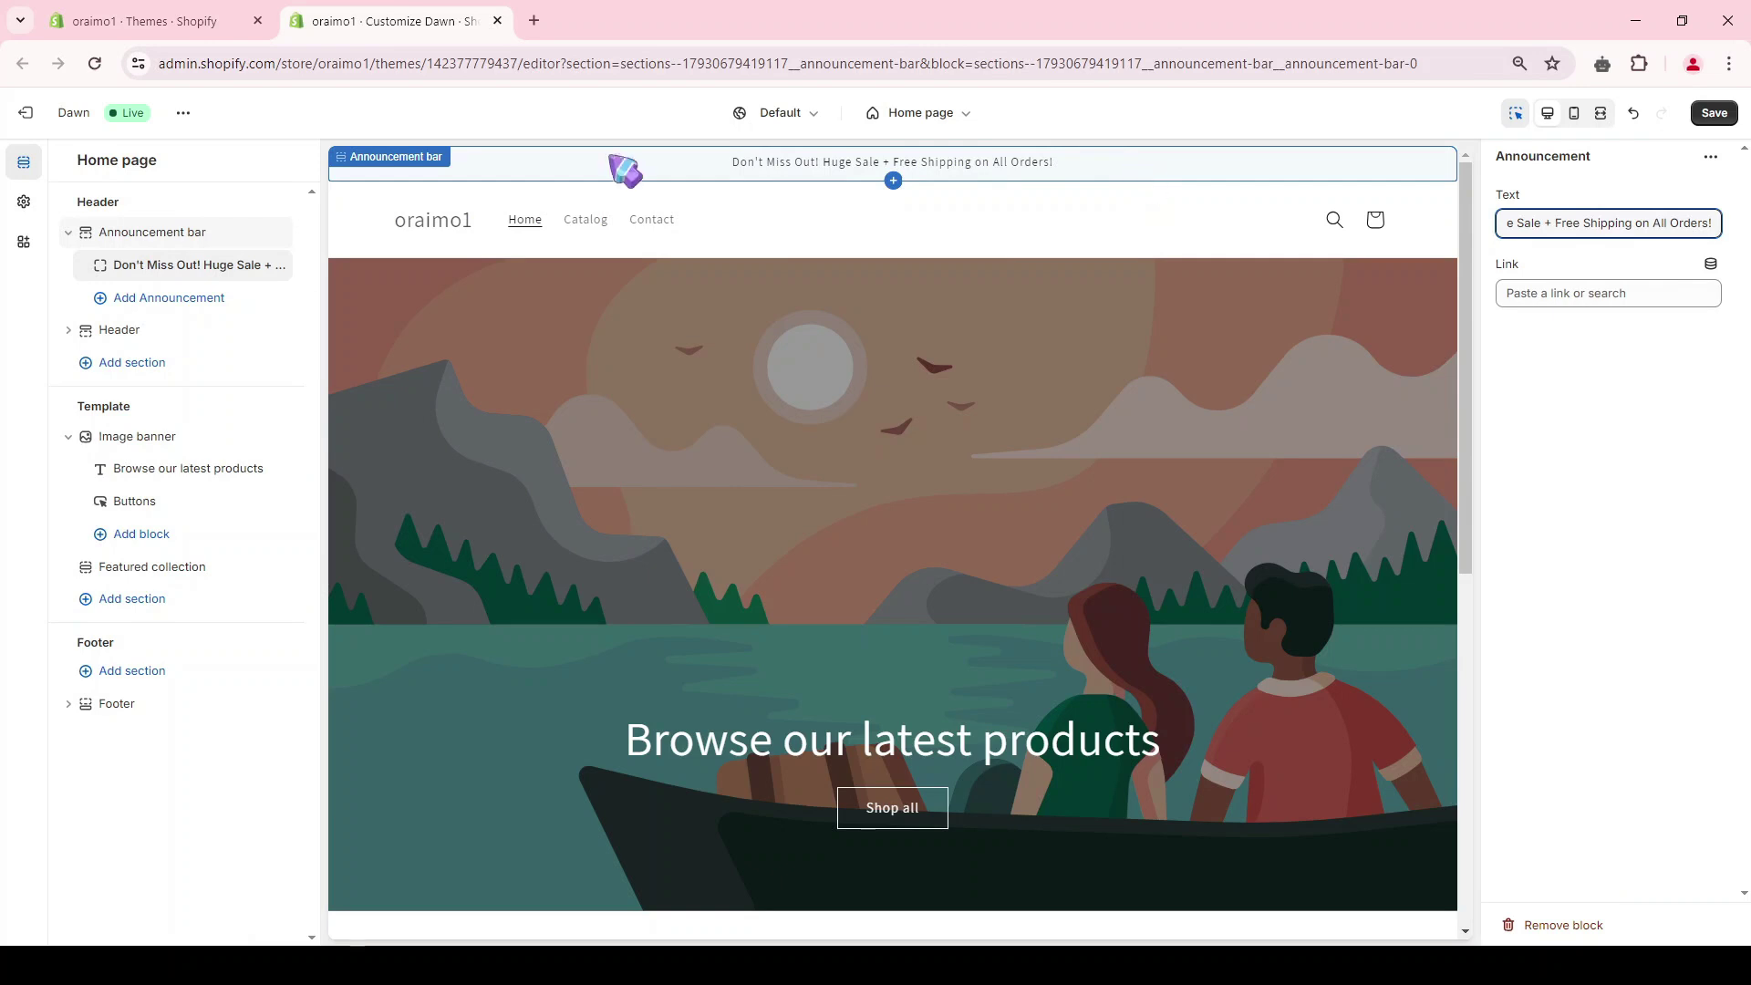
# Apply the Scheme 5 color scheme to the announcement bar section.
pyautogui.click(406, 171)
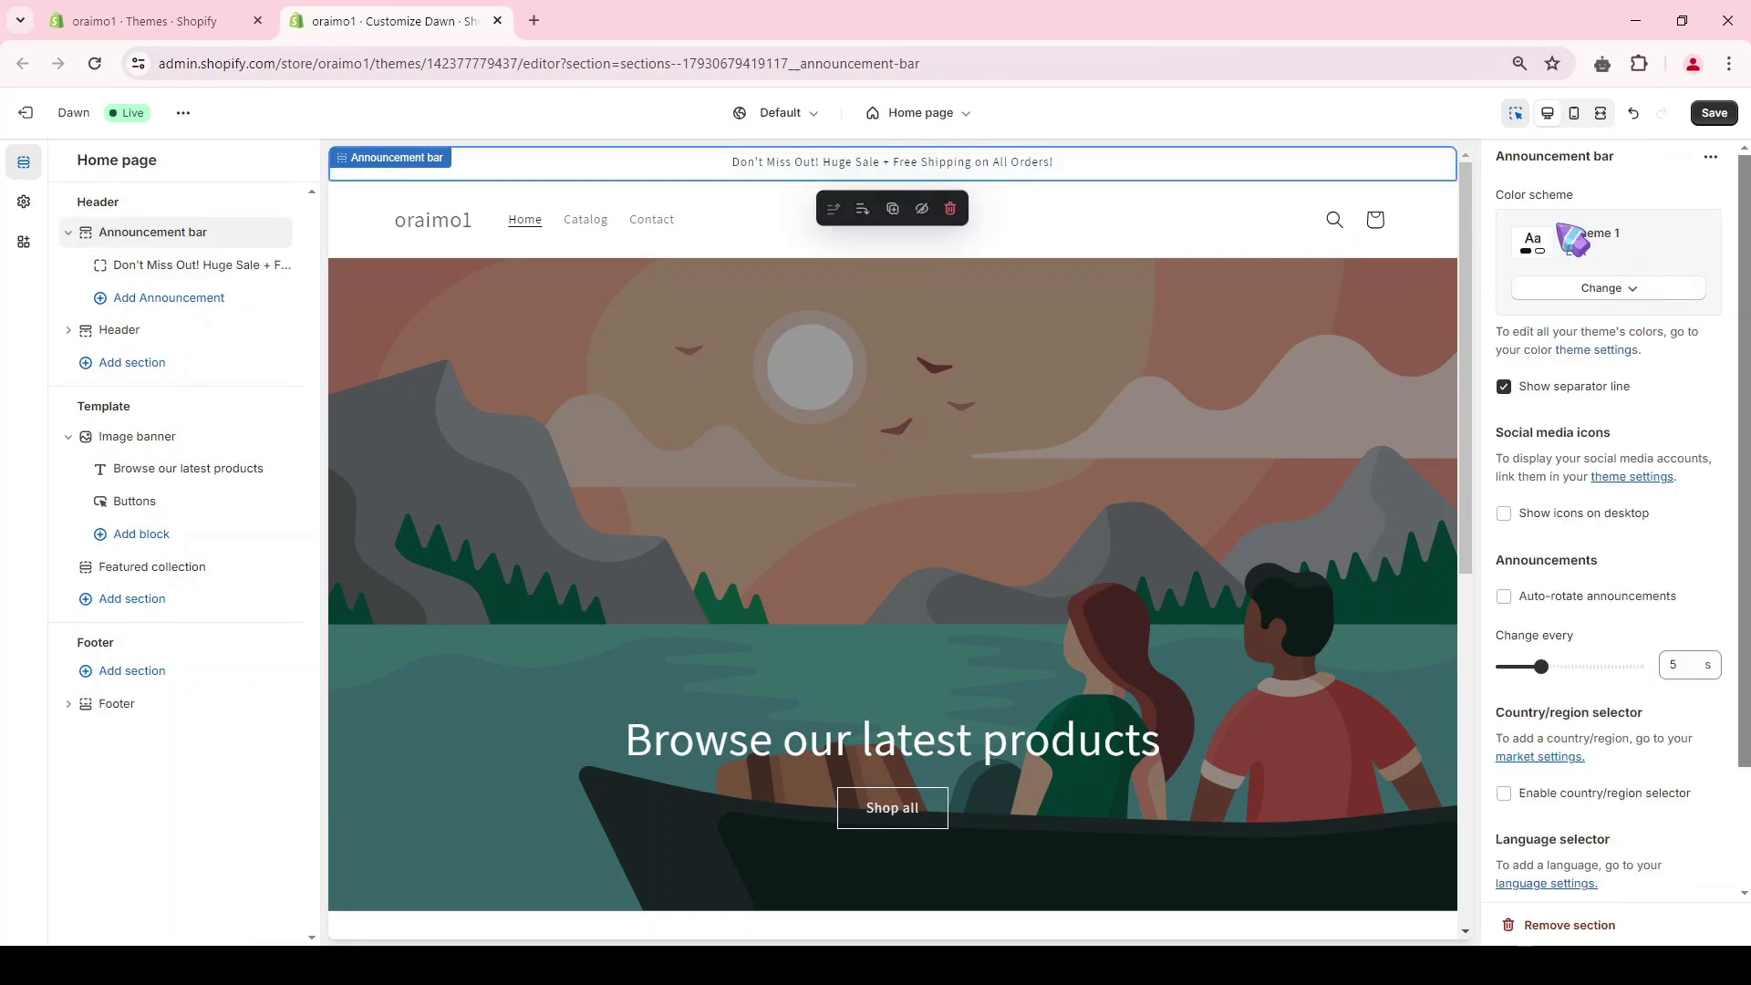
pyautogui.click(1605, 289)
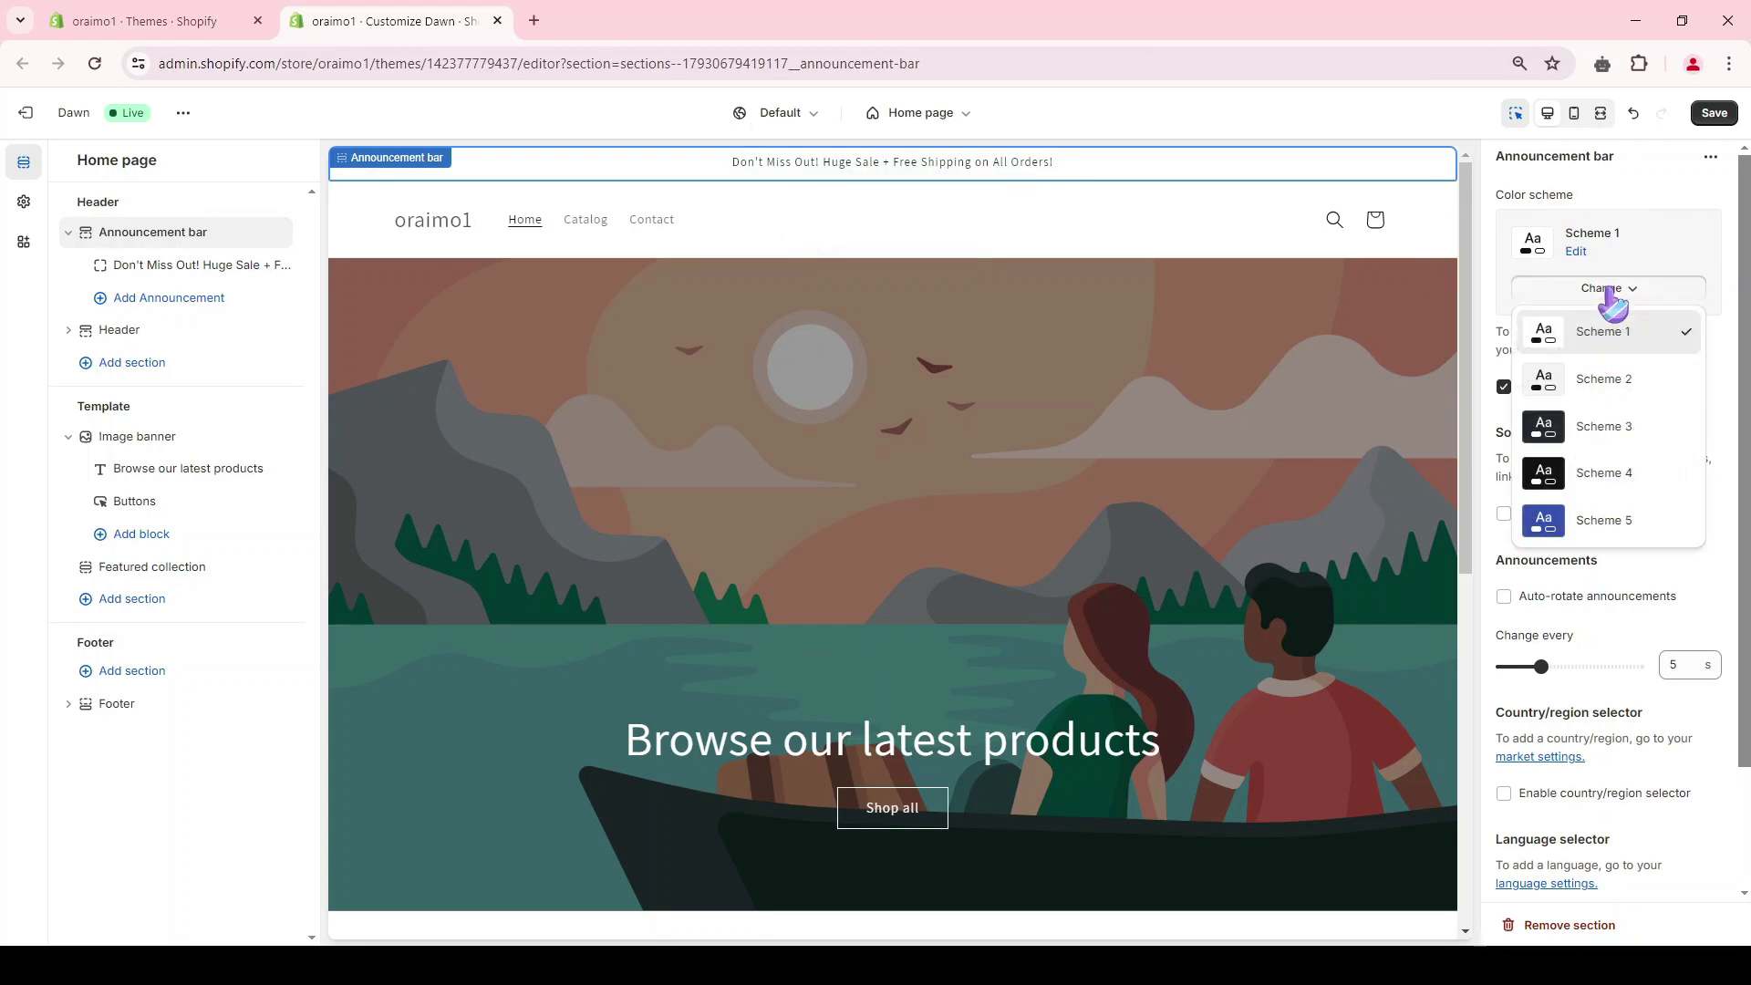
pyautogui.click(1620, 521)
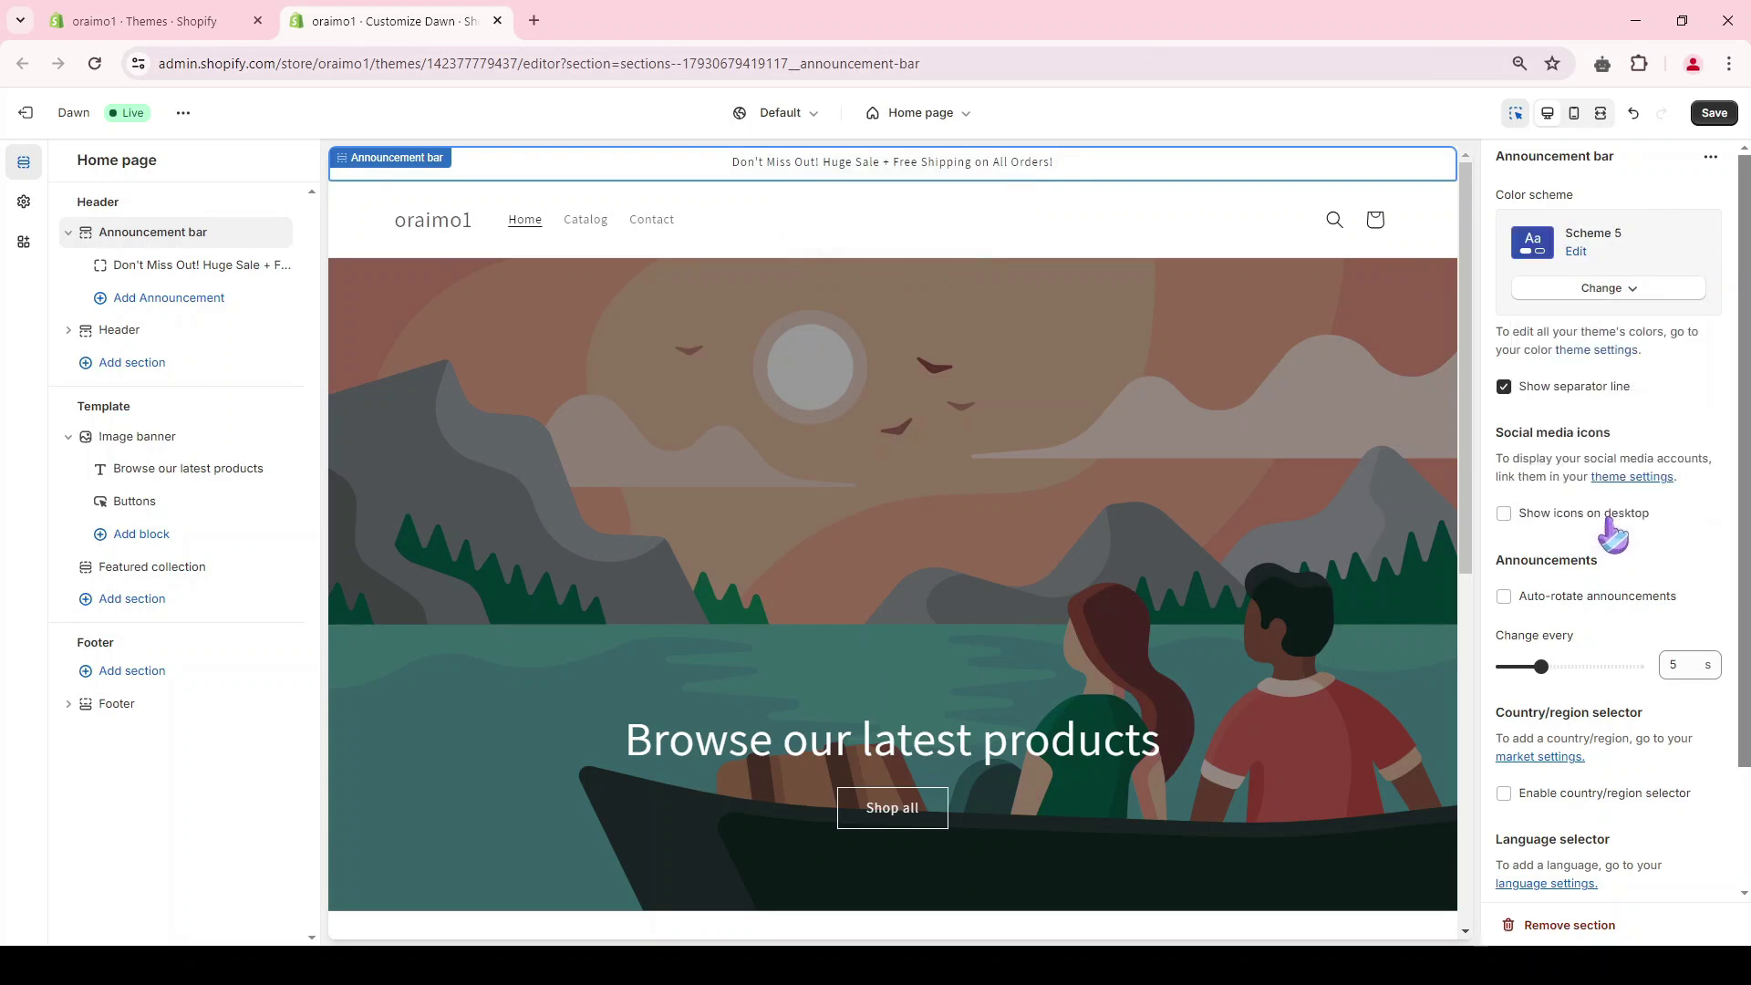
# Set Scheme 5's background color to #FD7300, save the theme and check the home page in the mobile preview.
pyautogui.click(1576, 254)
pyautogui.click(1510, 337)
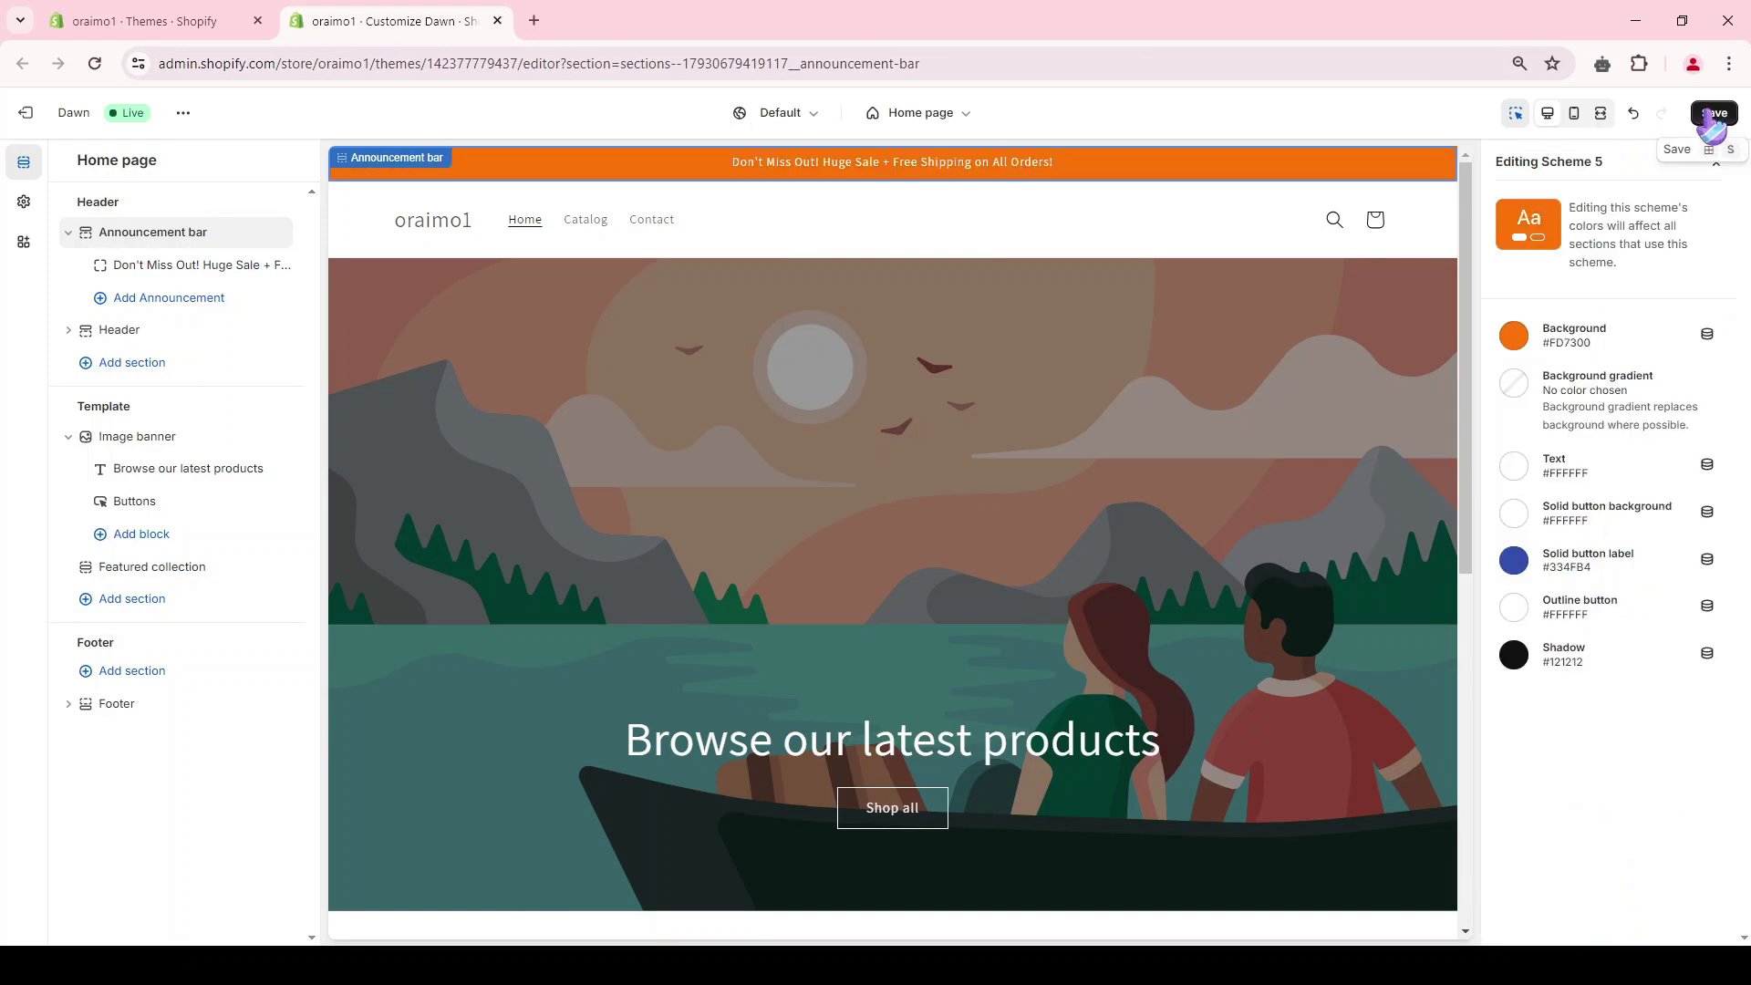
pyautogui.click(1707, 115)
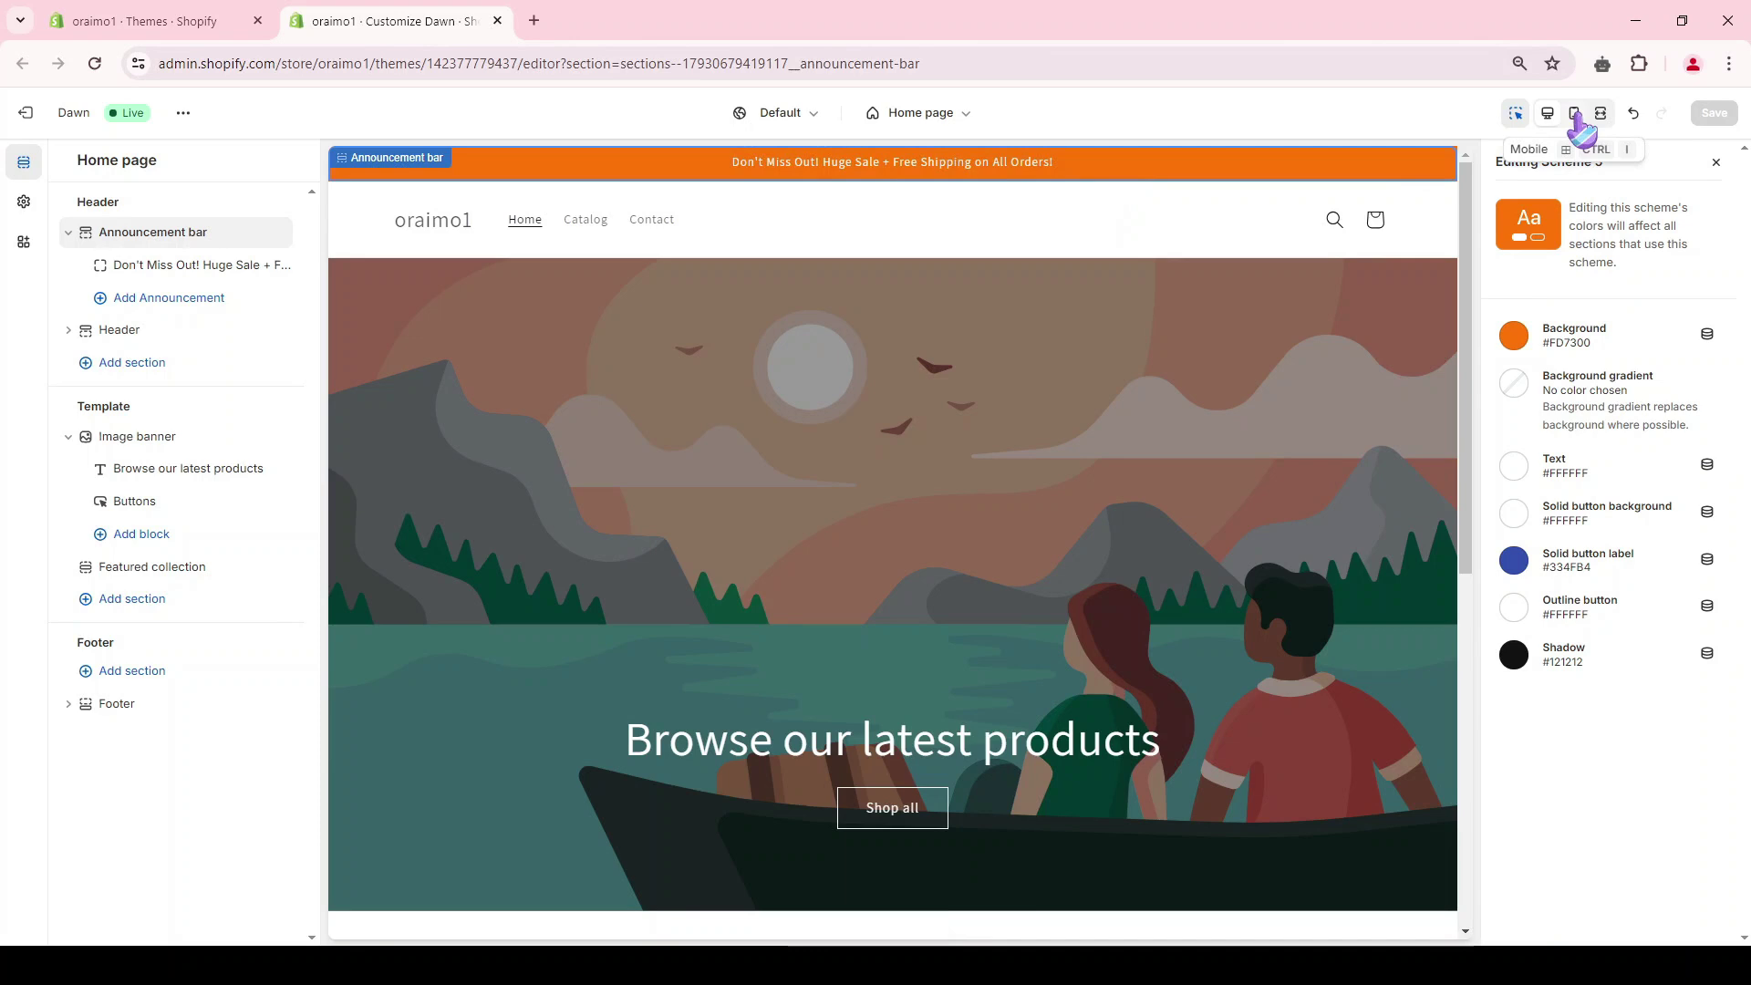
pyautogui.click(1574, 113)
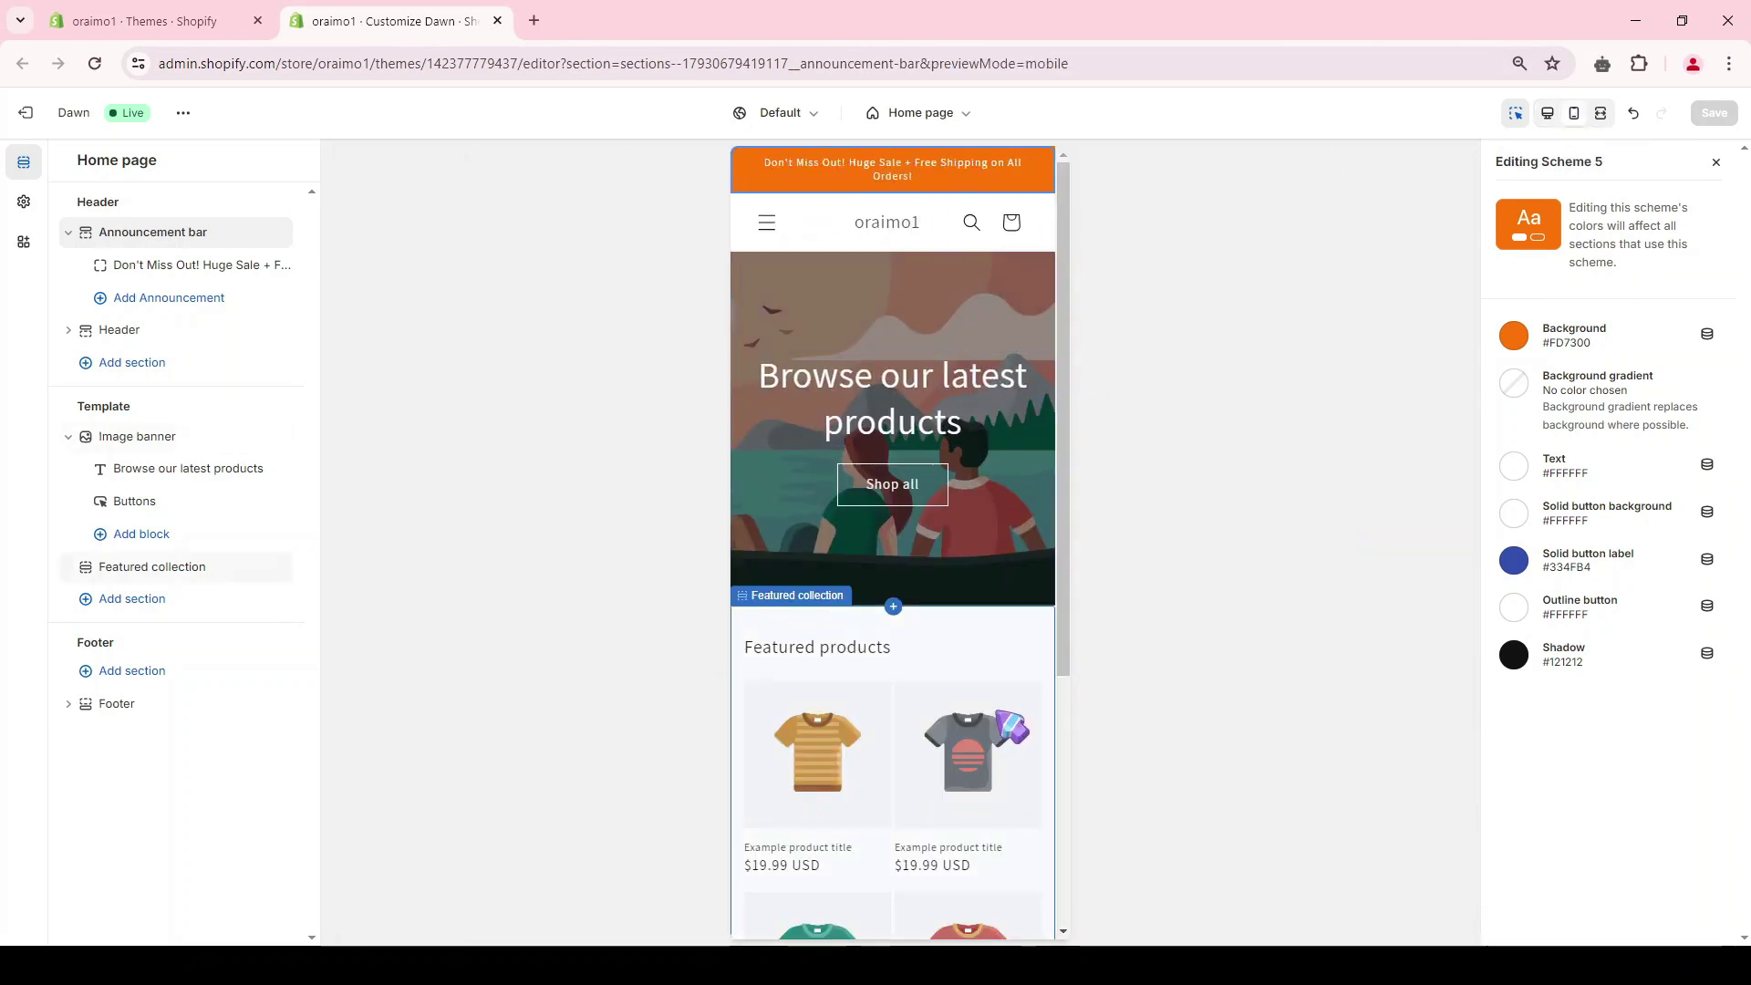
pyautogui.click(1549, 114)
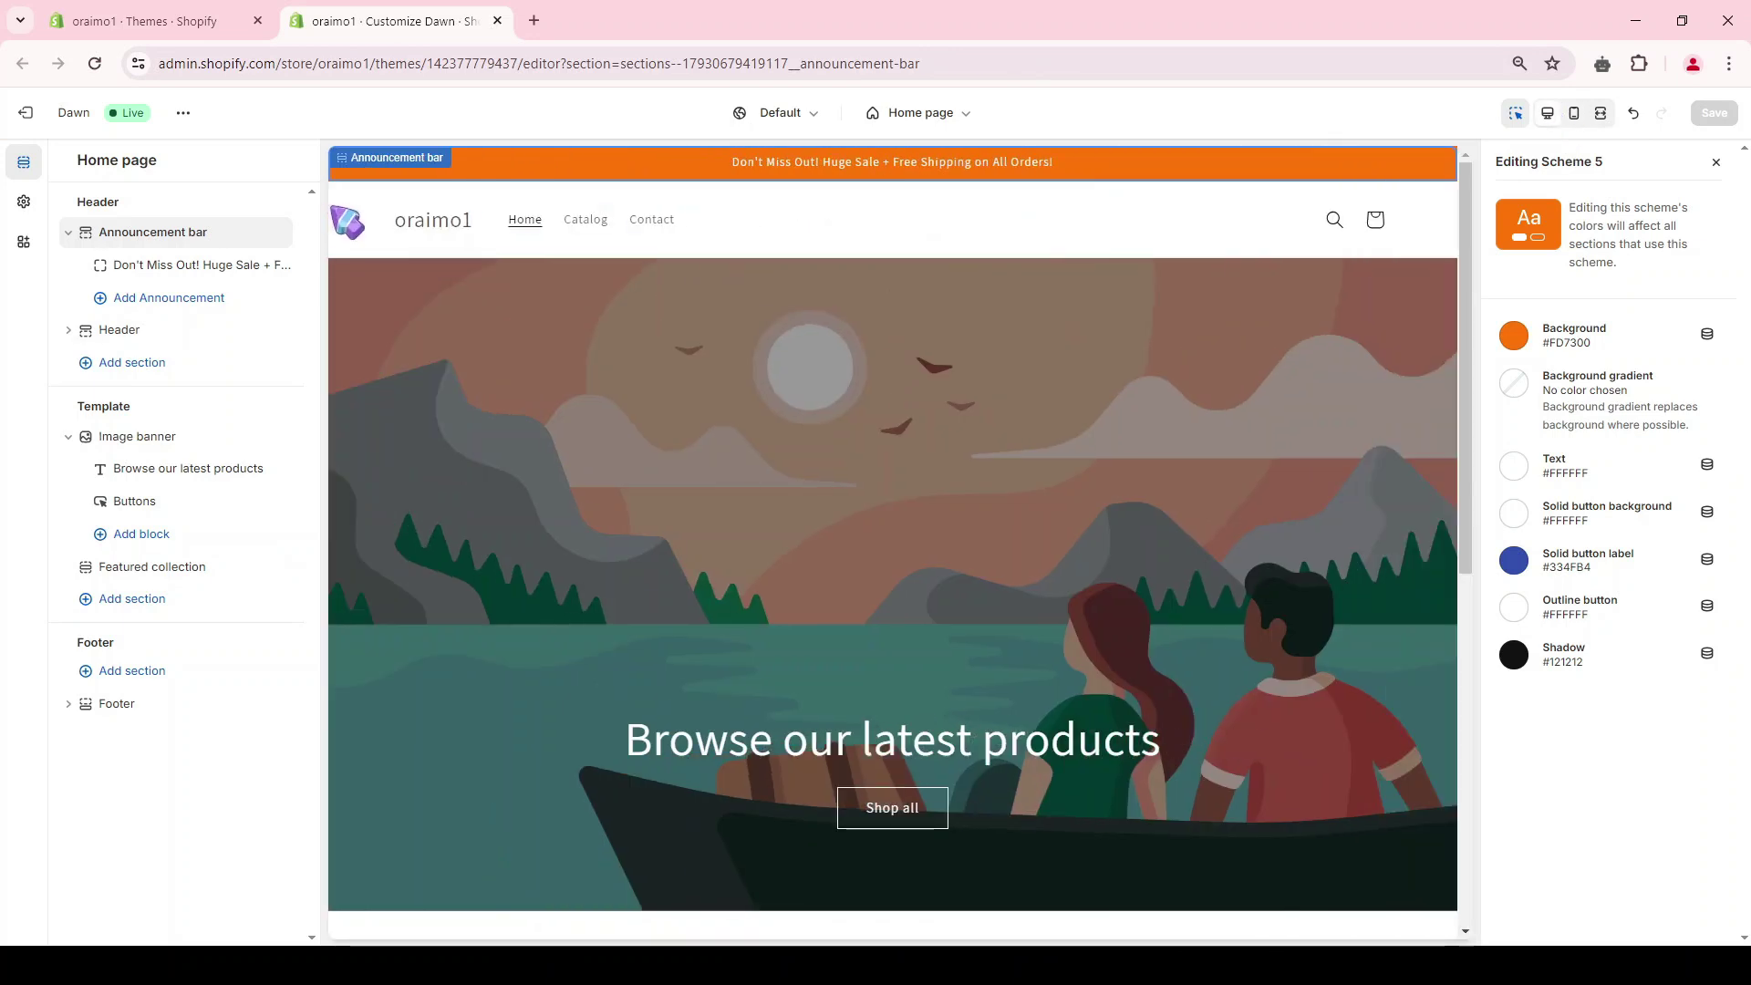
# Set the header section's desktop logo position to Middle center.
pyautogui.click(129, 330)
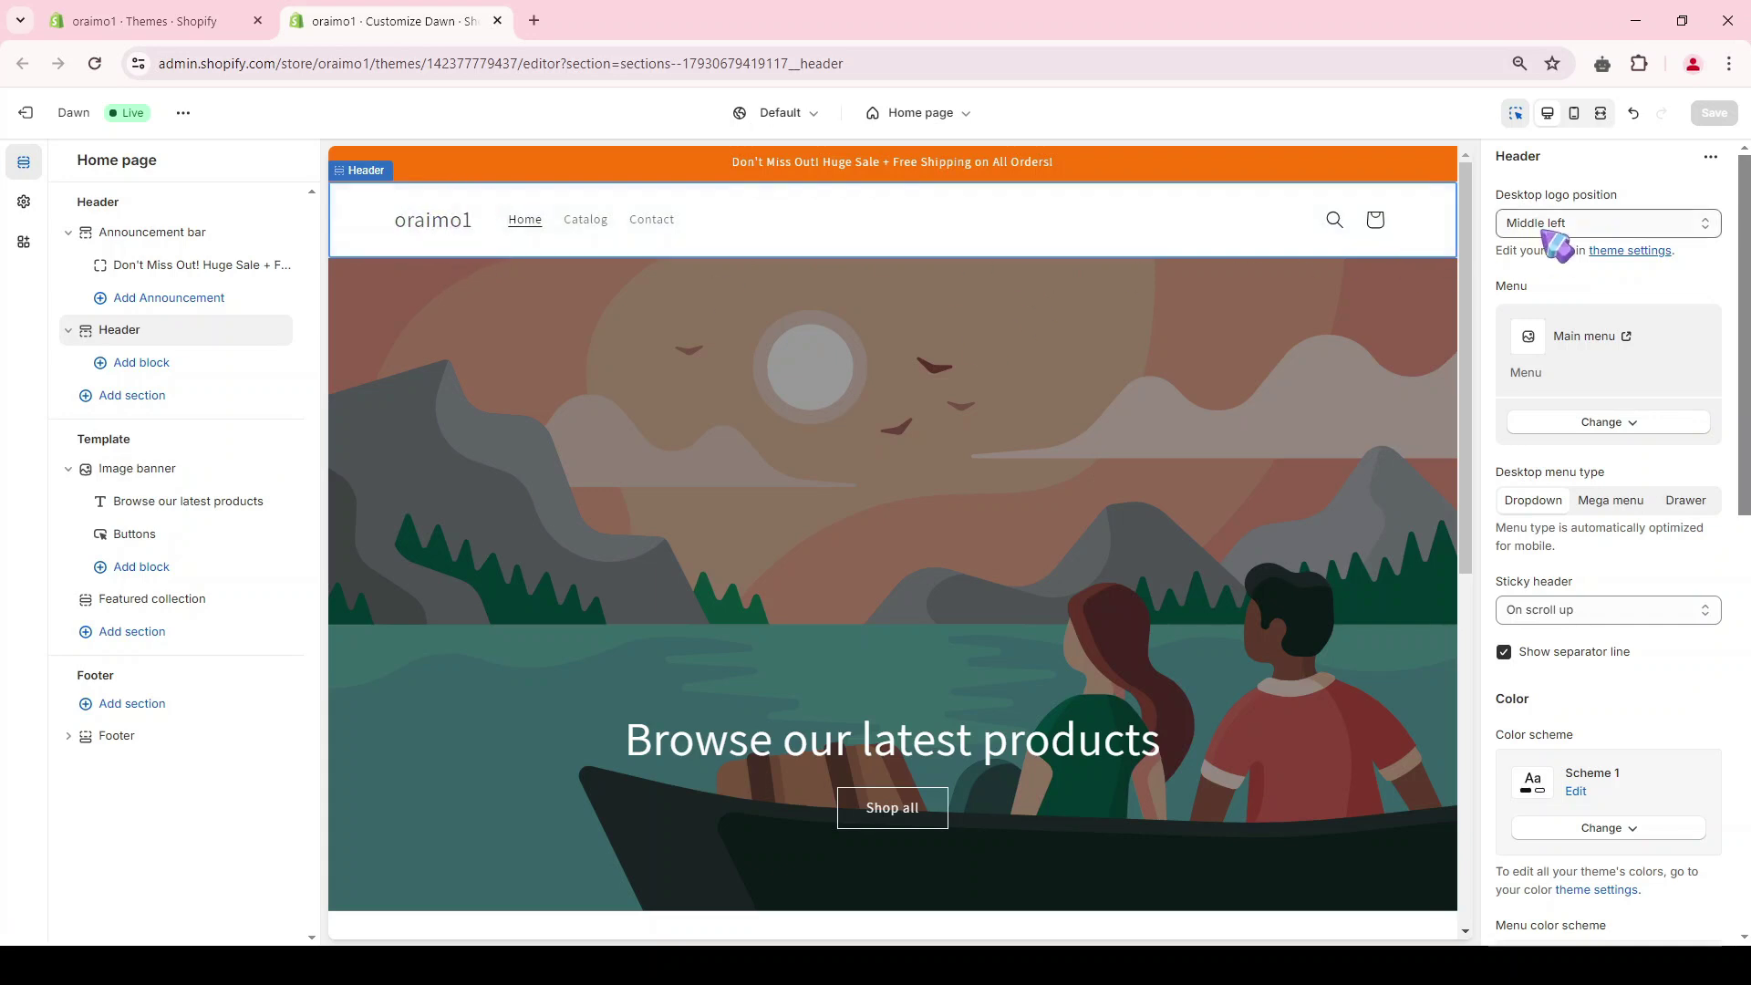
pyautogui.click(1573, 226)
pyautogui.click(1521, 293)
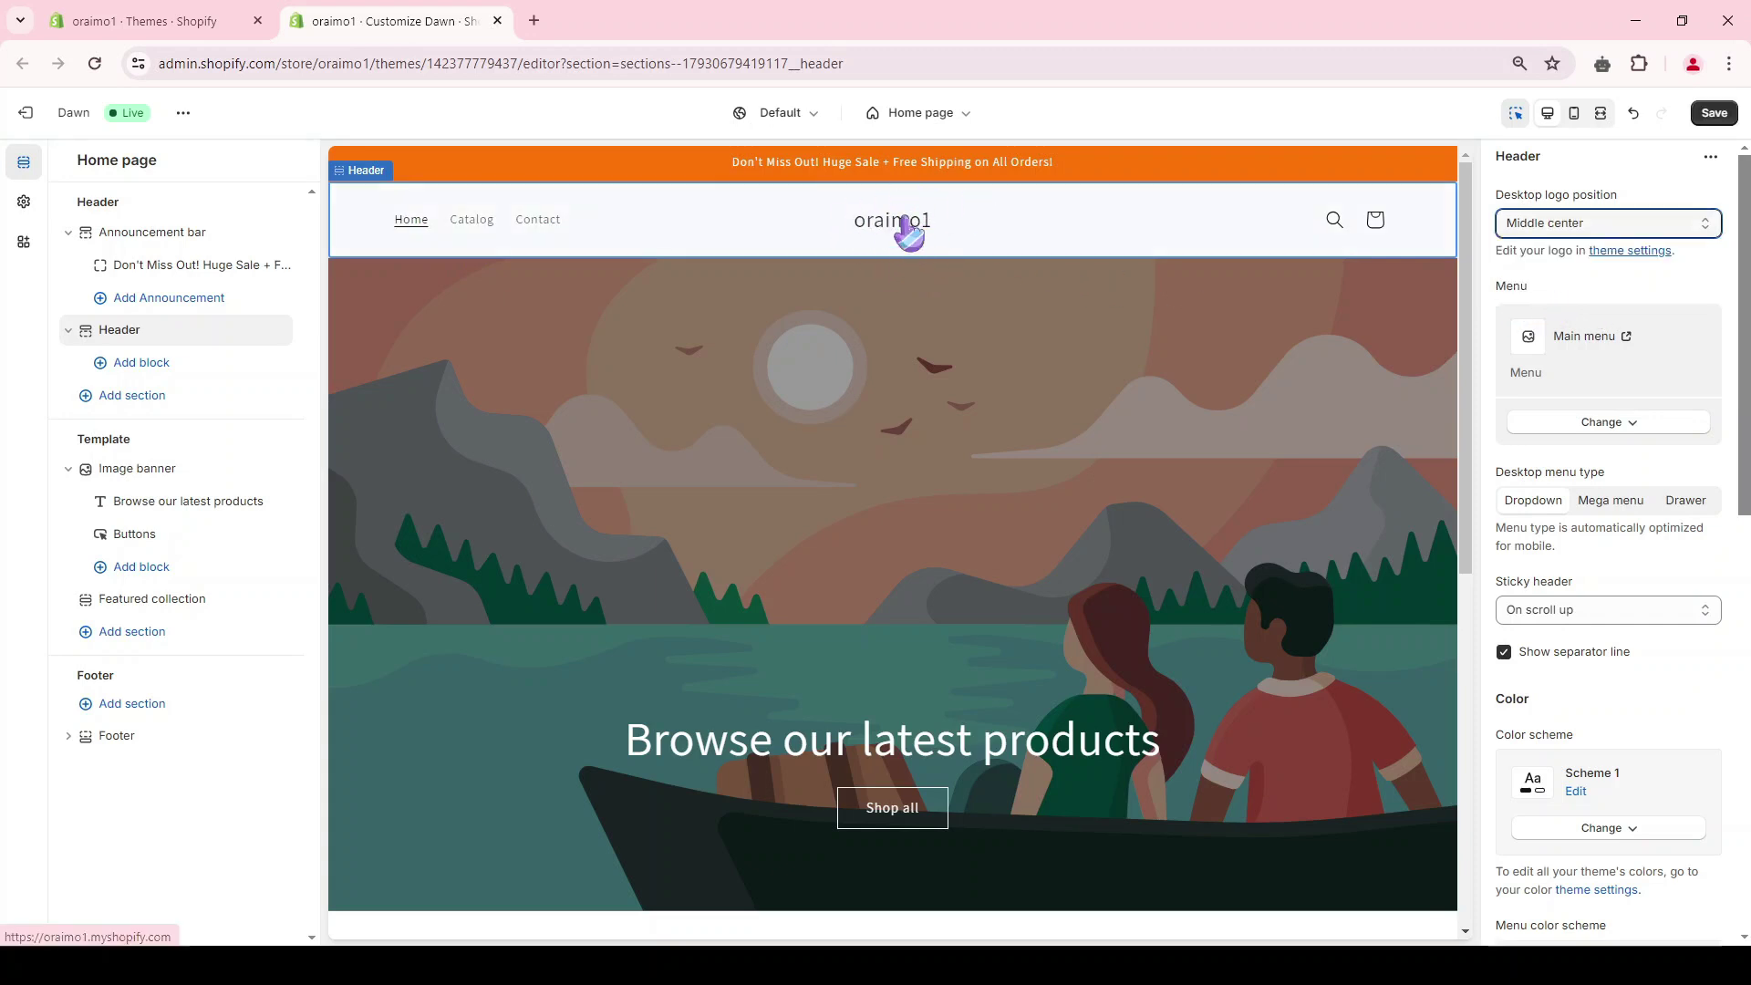
# Upload the logo PNG as the store logo in the theme settings and set the desktop logo width to 170 px.
pyautogui.click(24, 202)
pyautogui.click(233, 204)
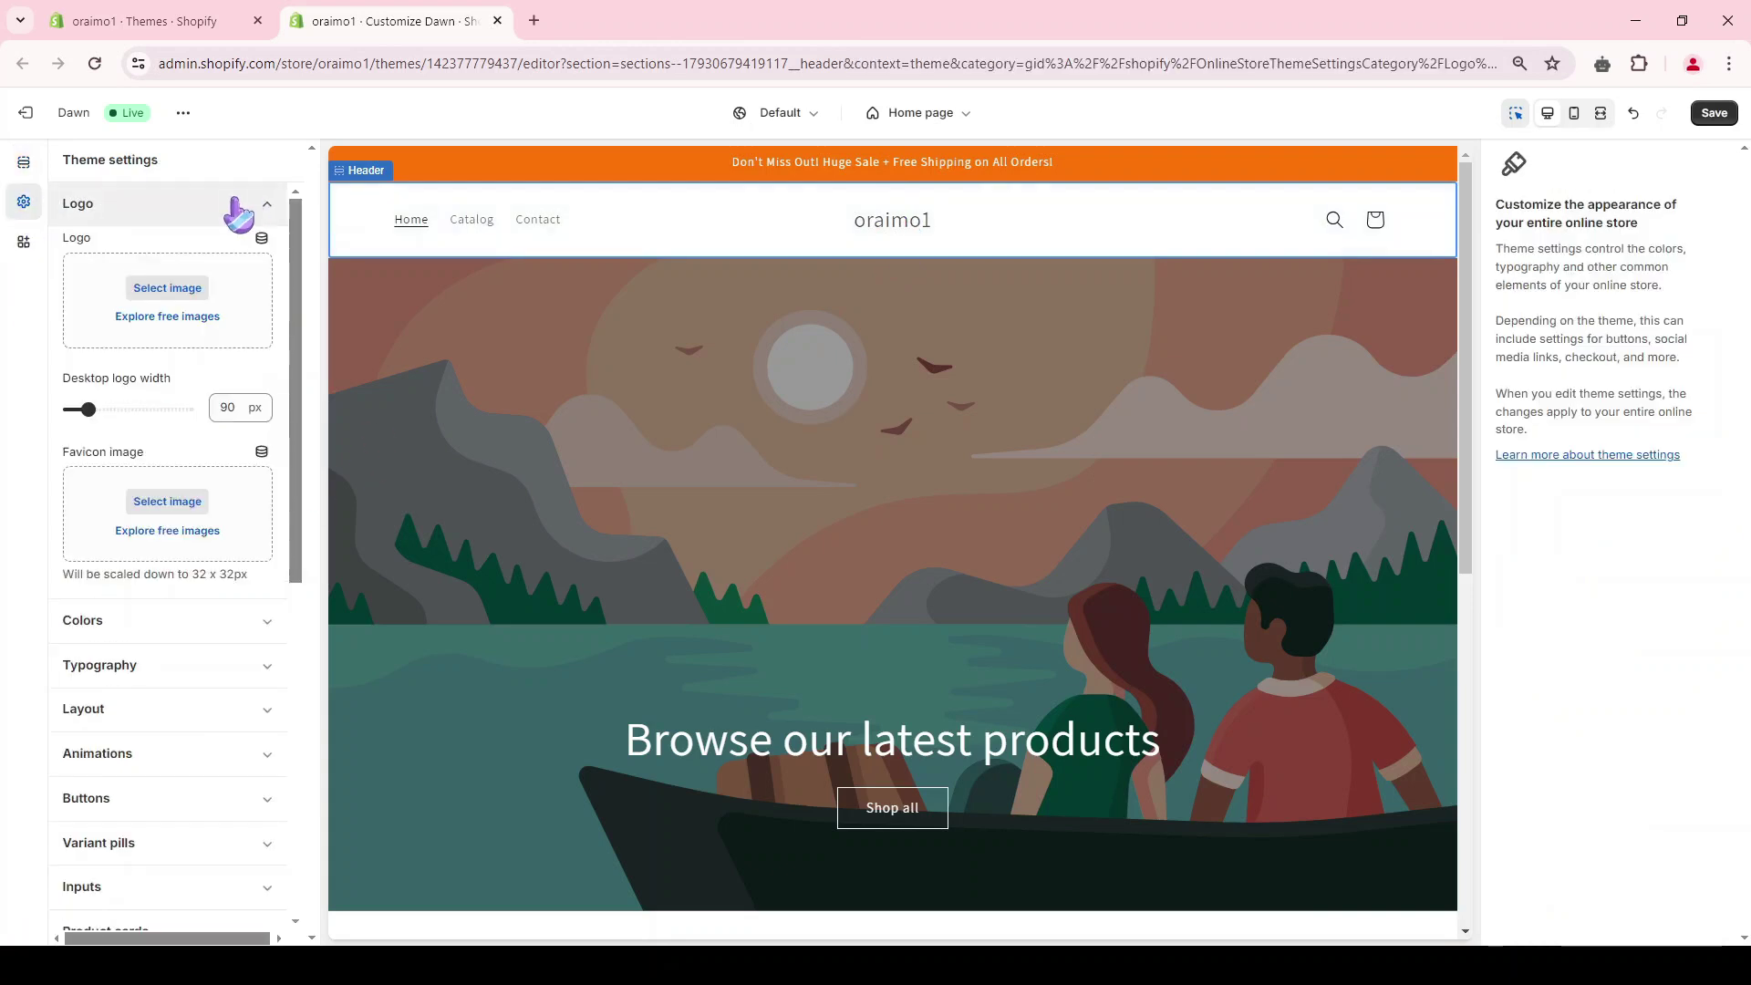
pyautogui.click(151, 293)
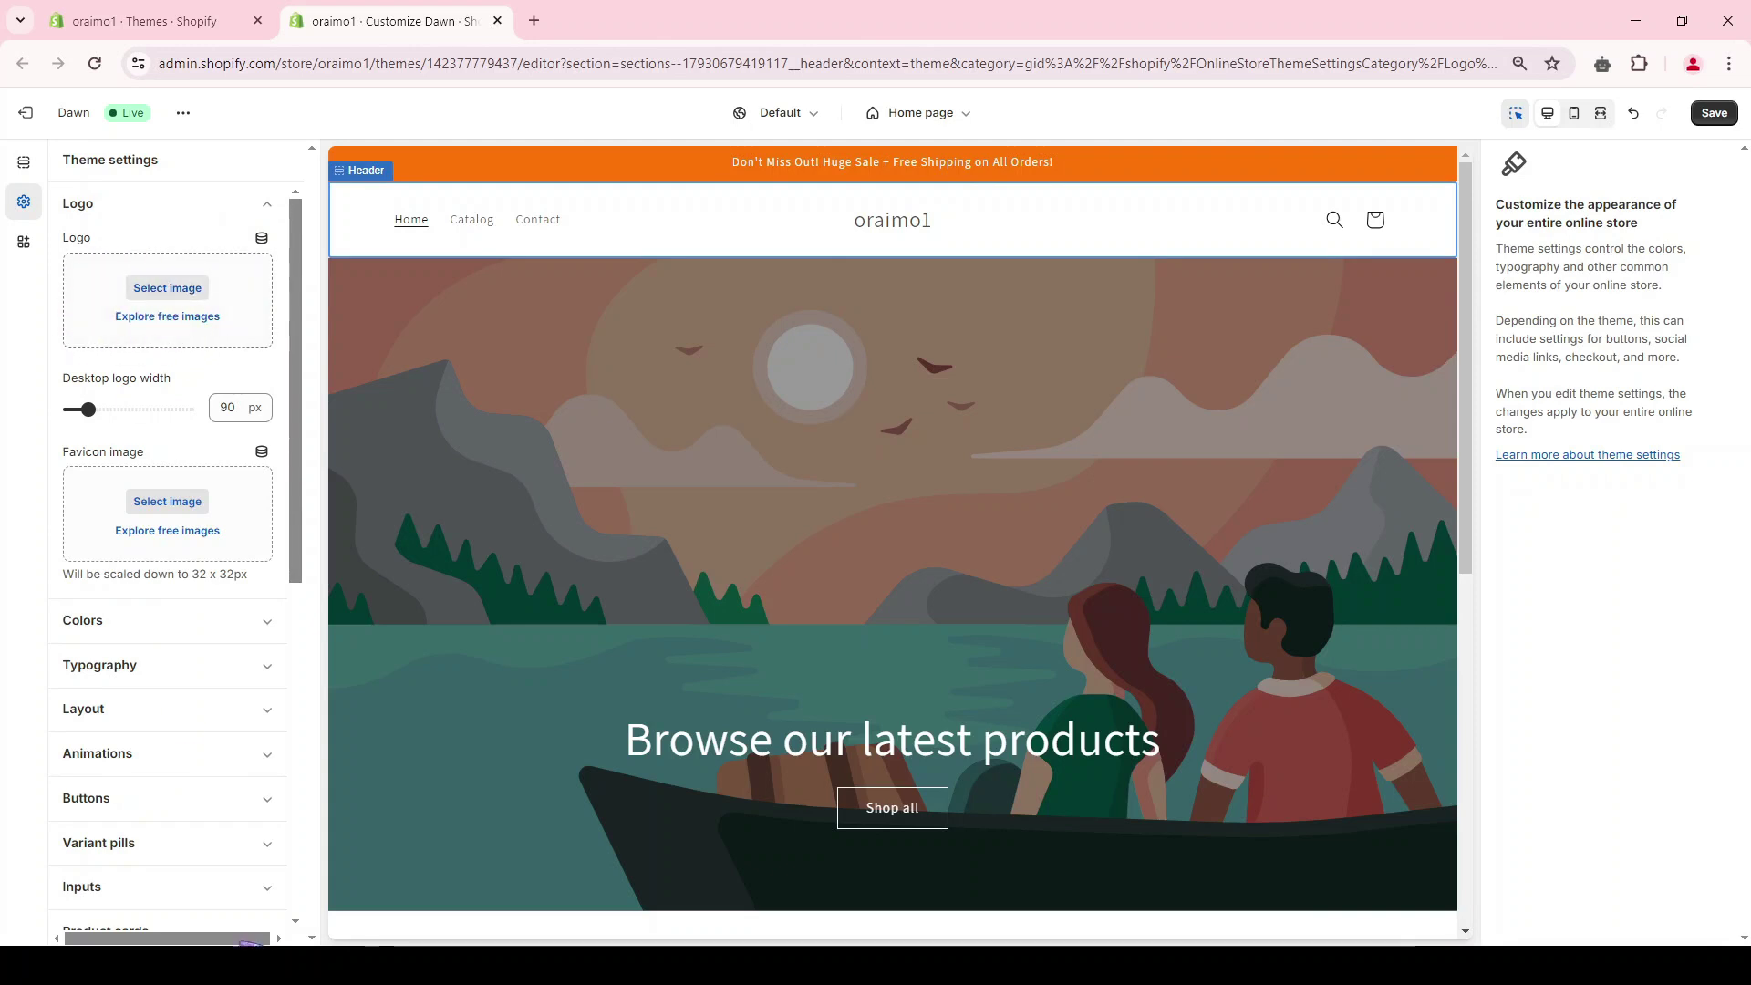
pyautogui.click(870, 626)
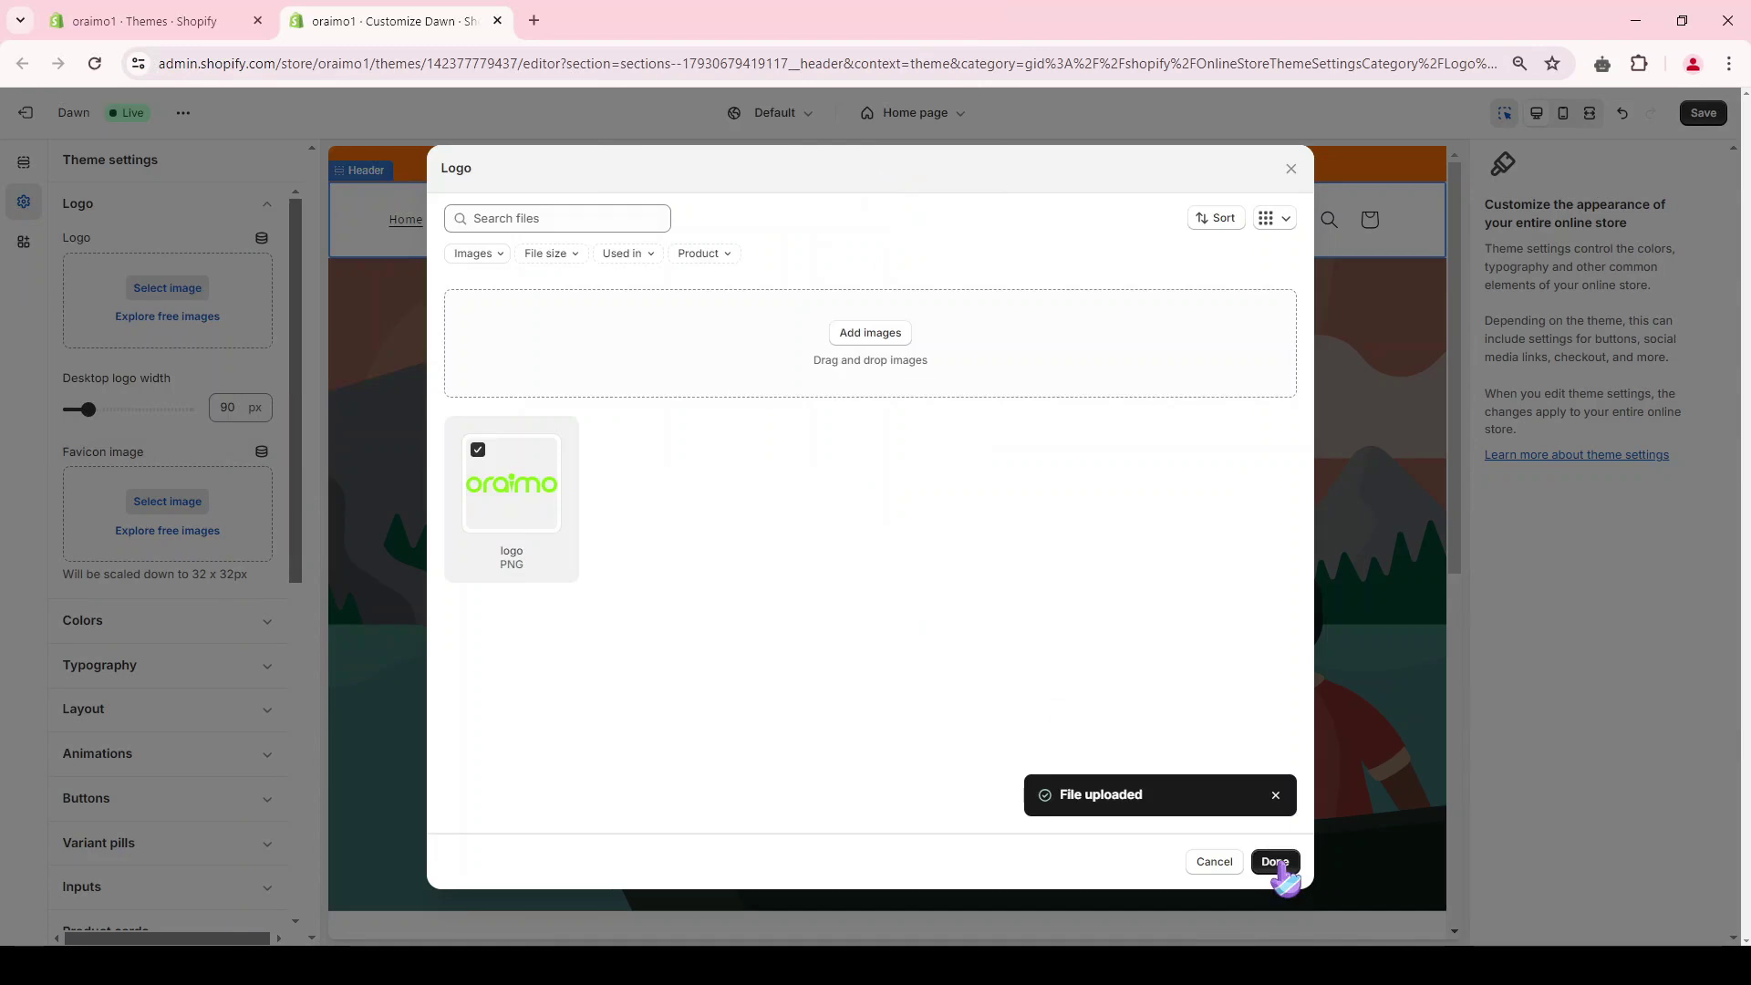
pyautogui.click(1275, 862)
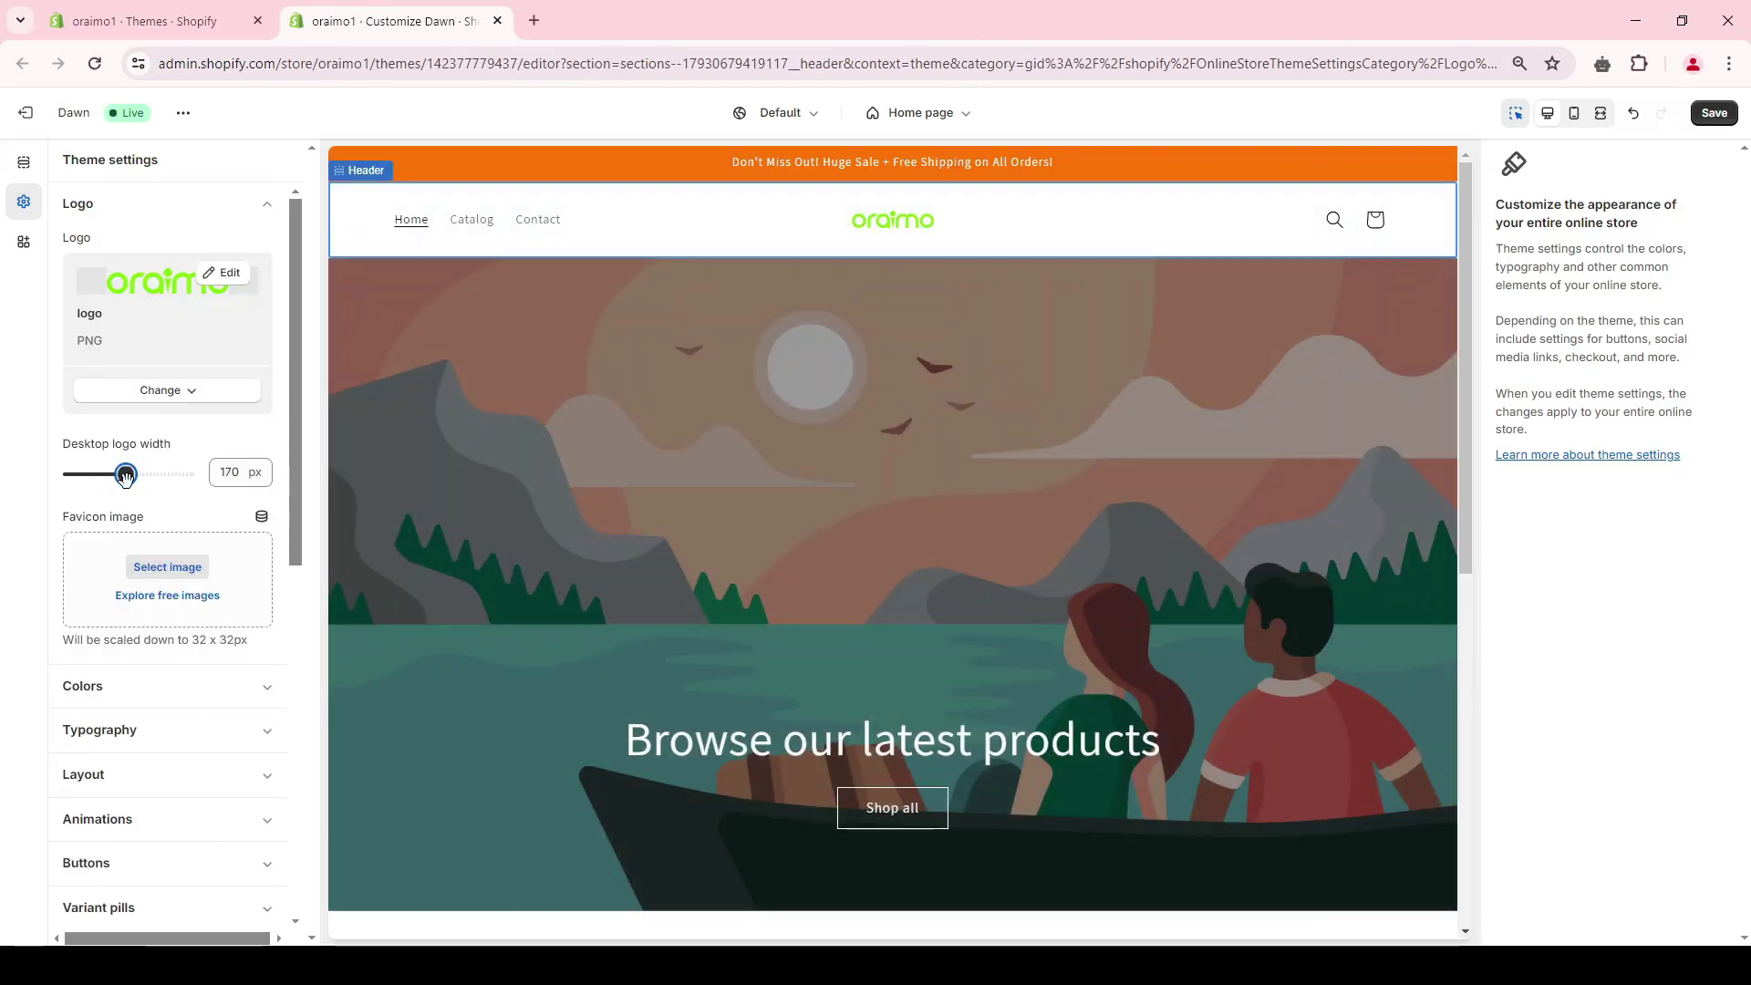
# Open flaticon.com in a new browser tab and search its icons for "headphone" to find a favicon image.
pyautogui.doubleClick(82, 517)
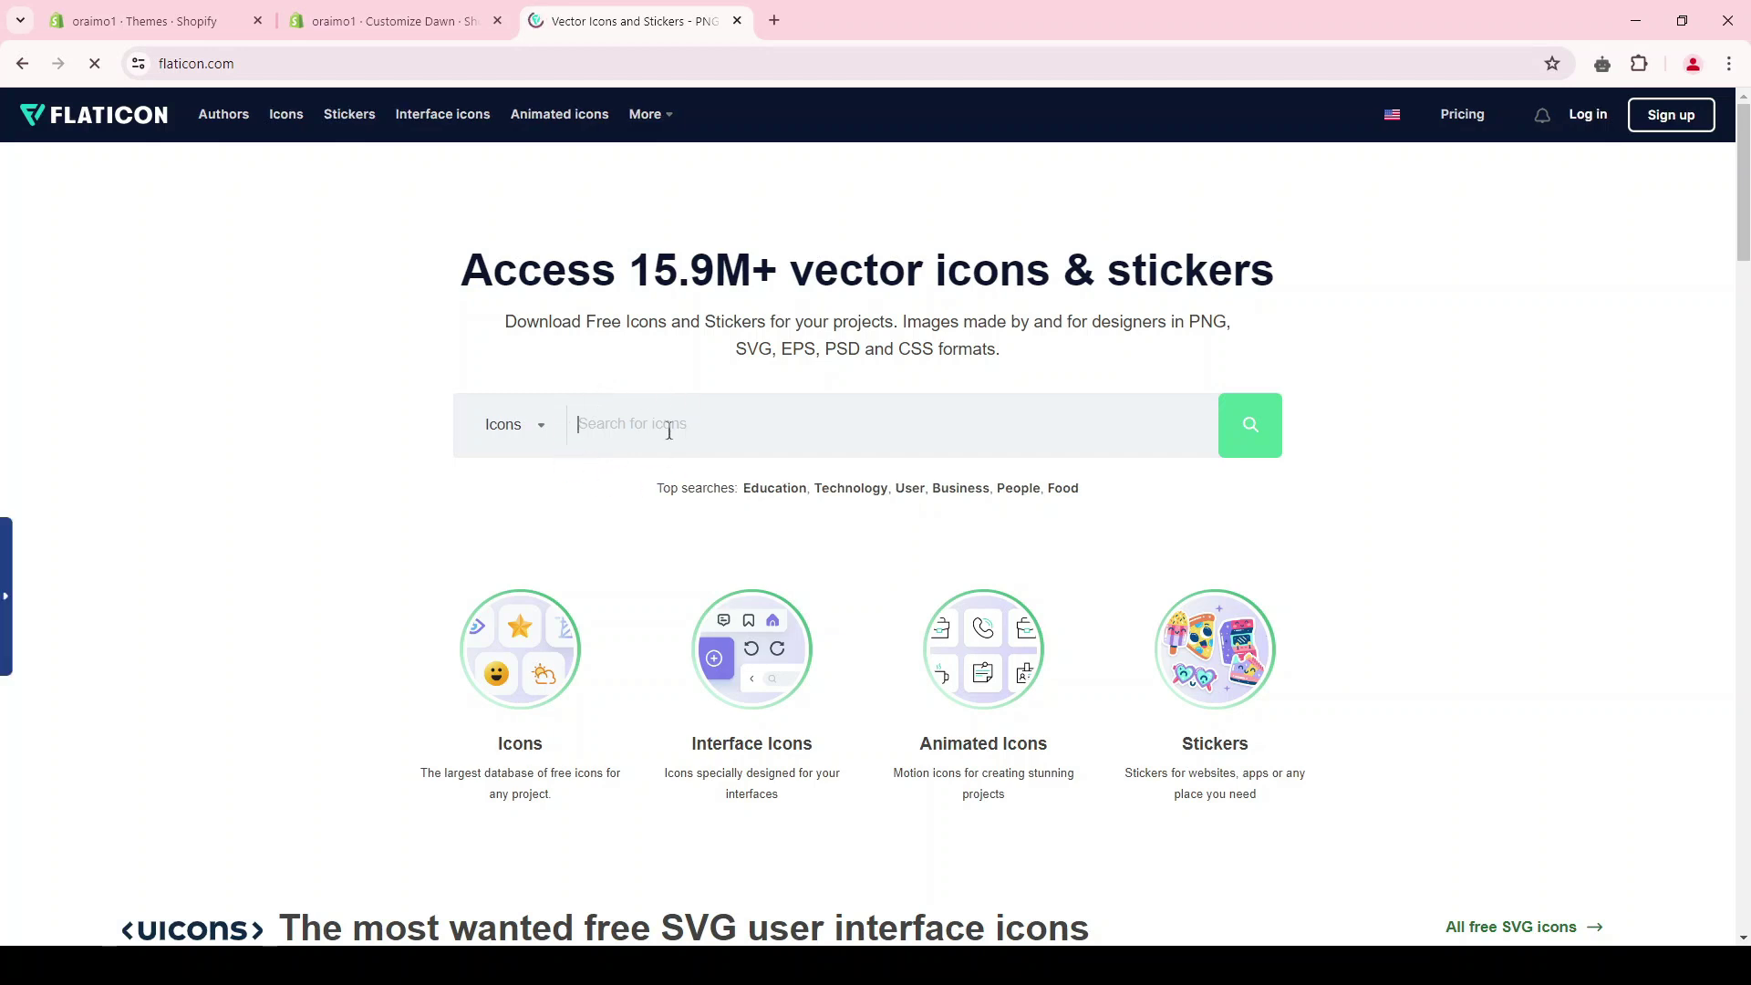
pyautogui.click(637, 420)
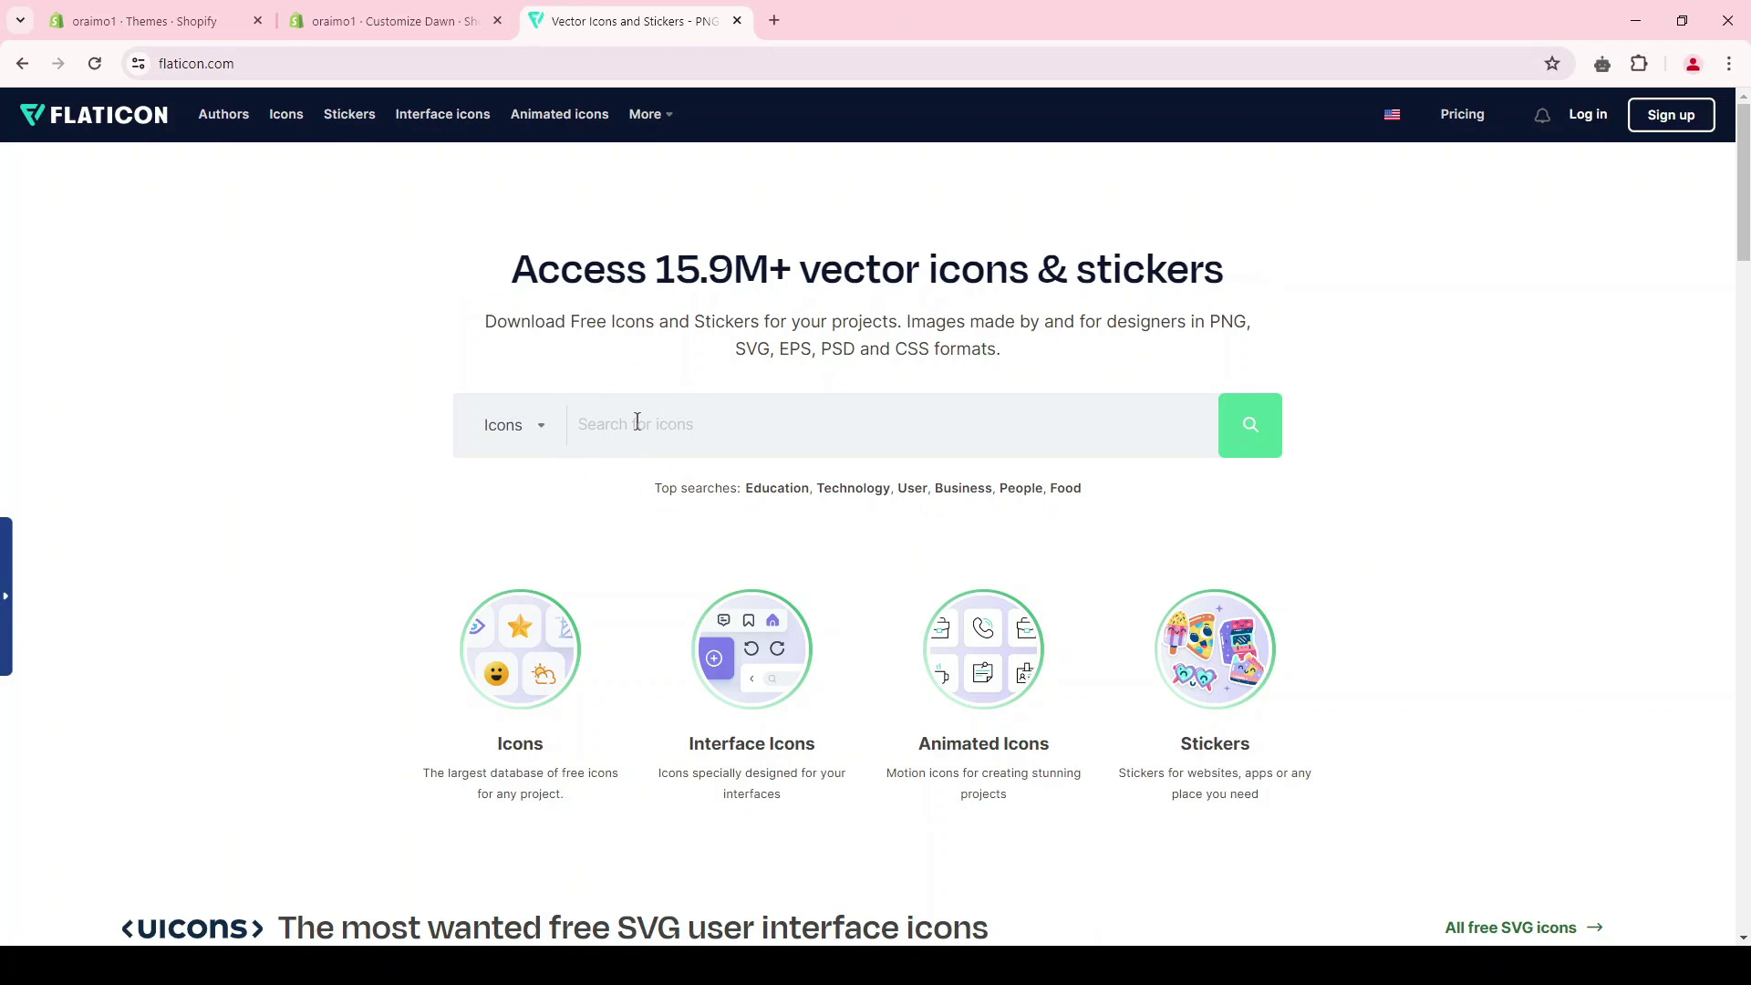
pyautogui.write('headphone')
pyautogui.press('Return')
# Download the solid black earphones icon as a free 32px PNG and set it as the favicon image in the Shopify theme editor.
pyautogui.scroll(-5, 1044, 582)
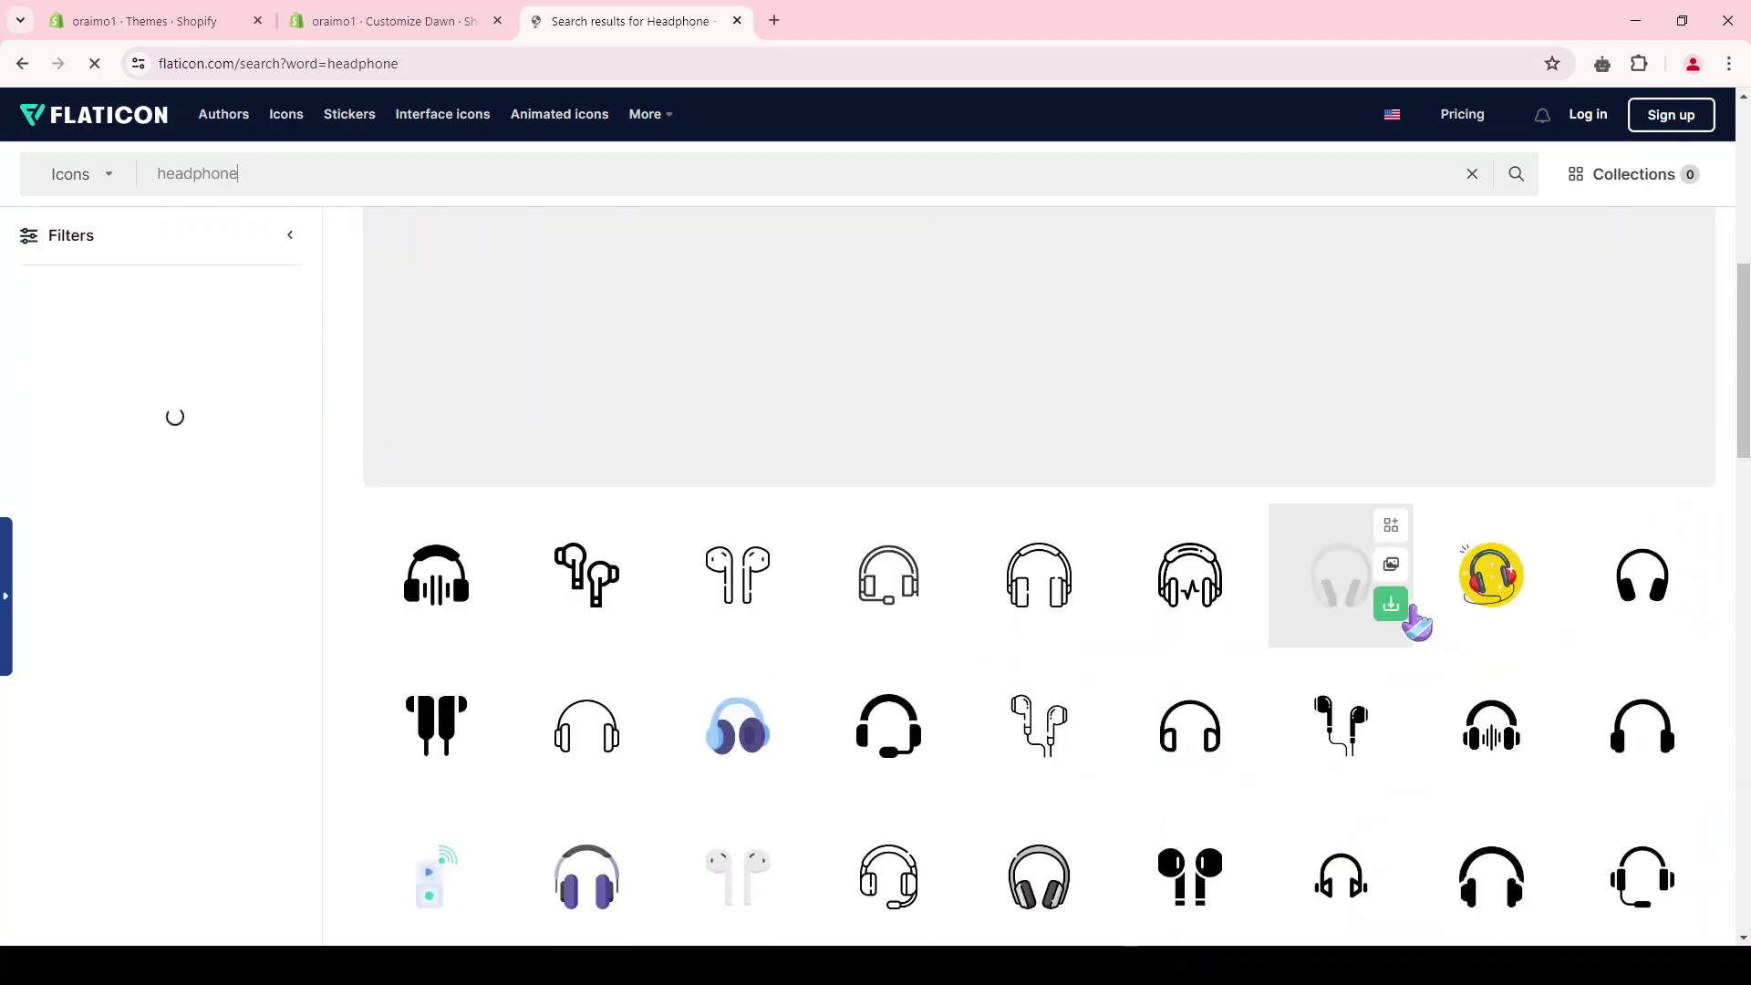
pyautogui.scroll(-2, 1417, 624)
pyautogui.click(429, 511)
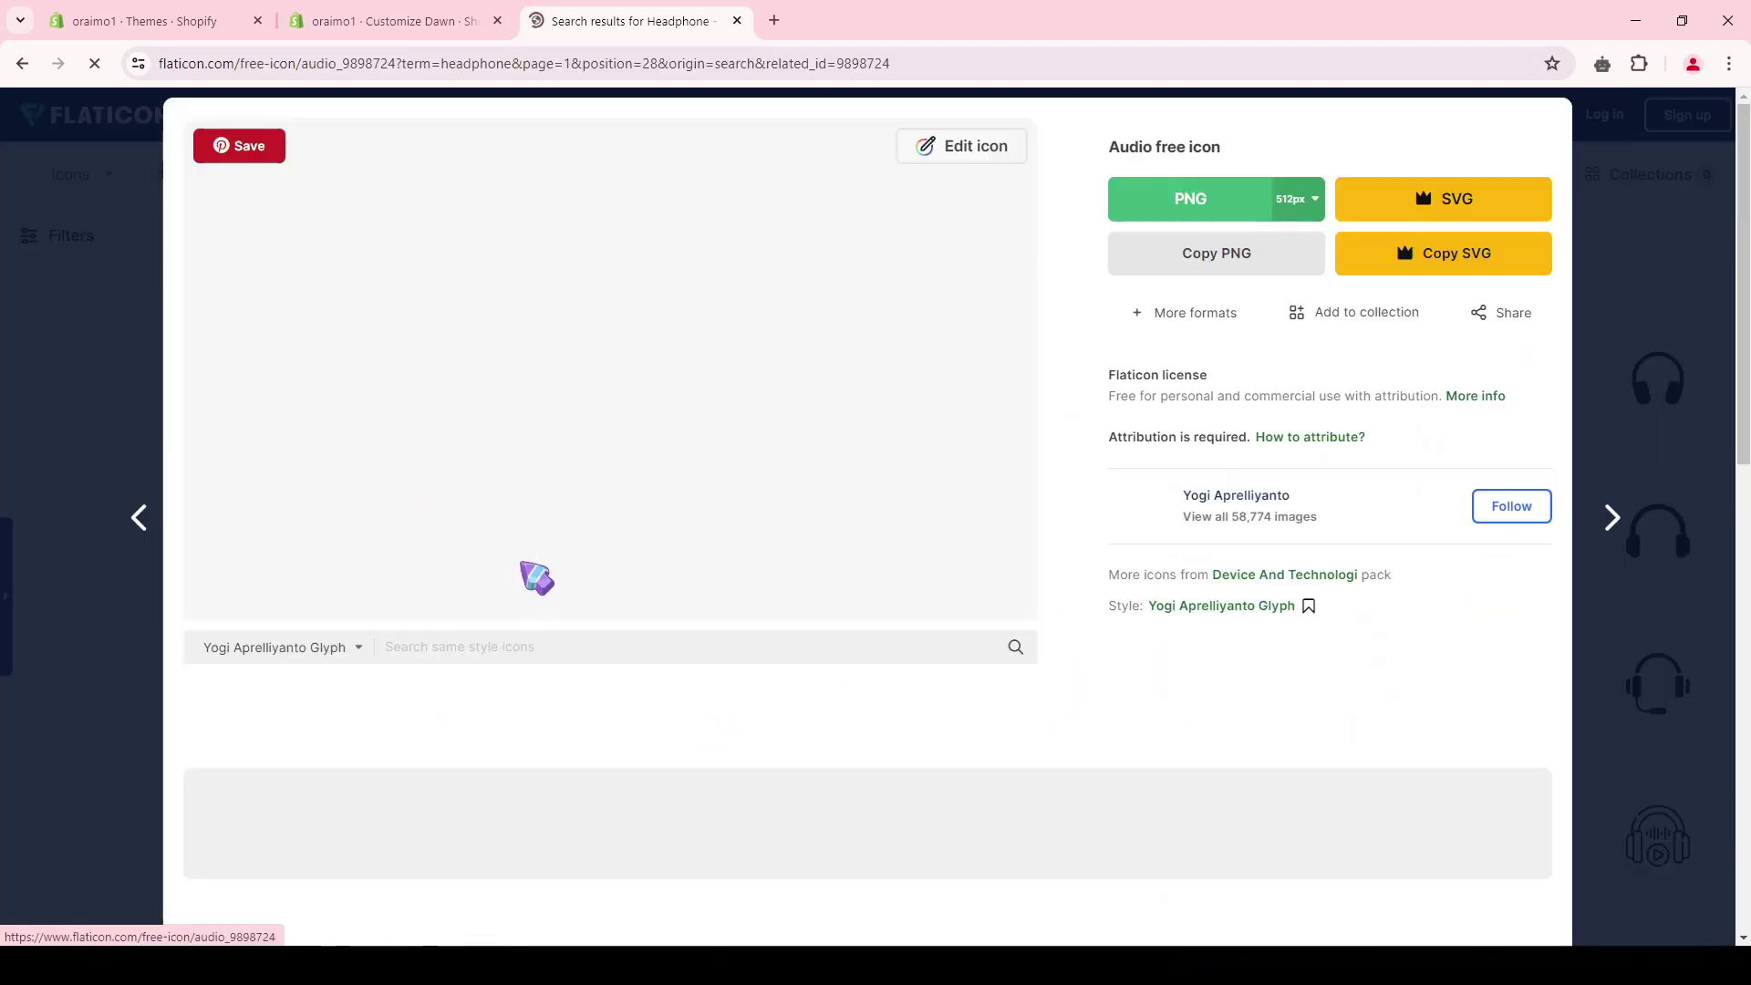
pyautogui.click(1316, 201)
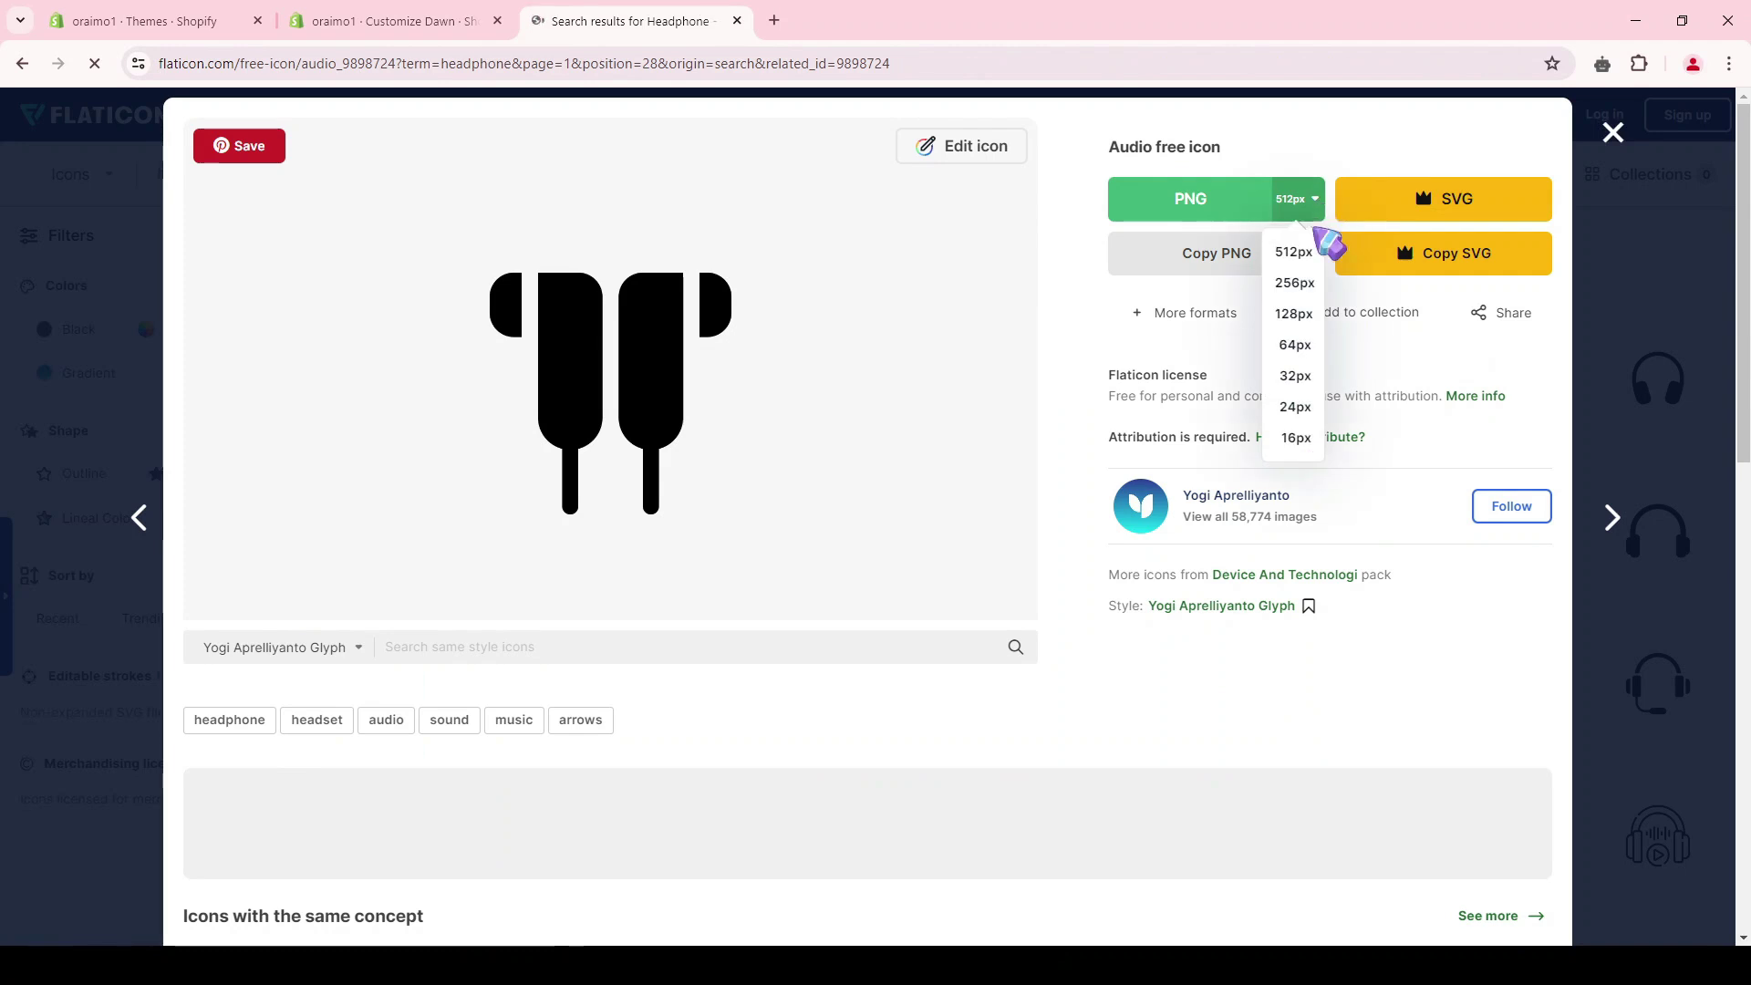
pyautogui.click(1302, 380)
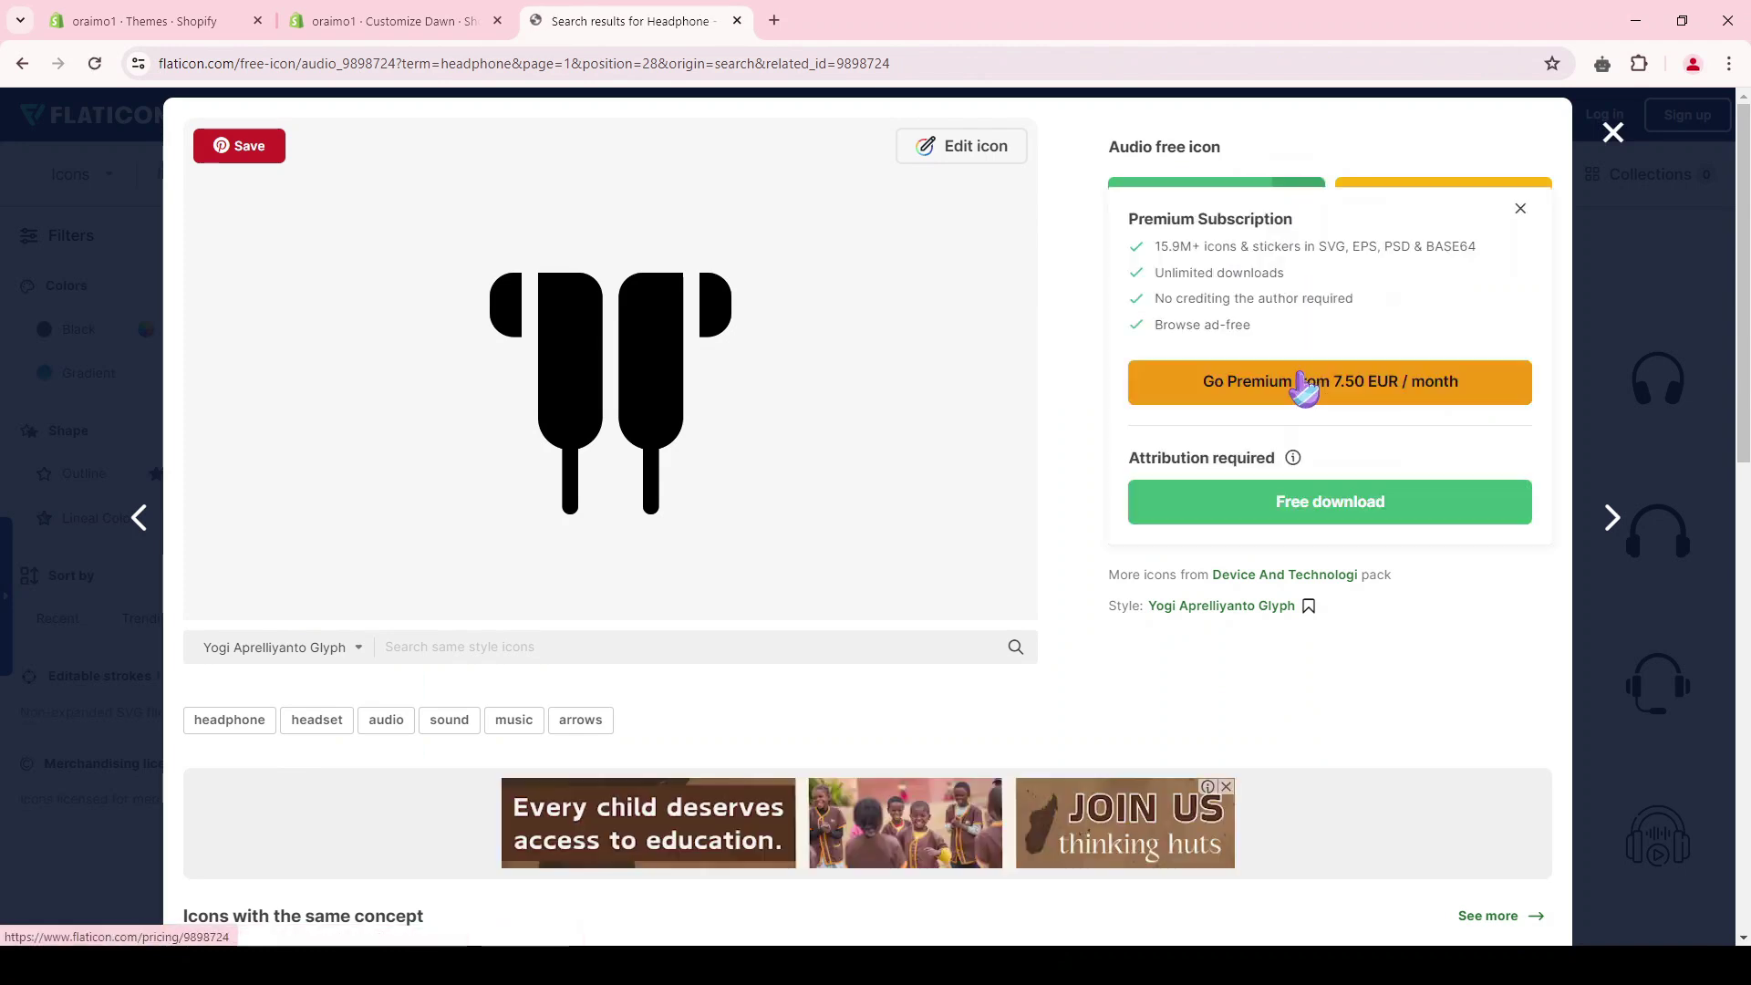
pyautogui.click(1262, 509)
pyautogui.hotkey('ctrl', 'shift', 'Tab')
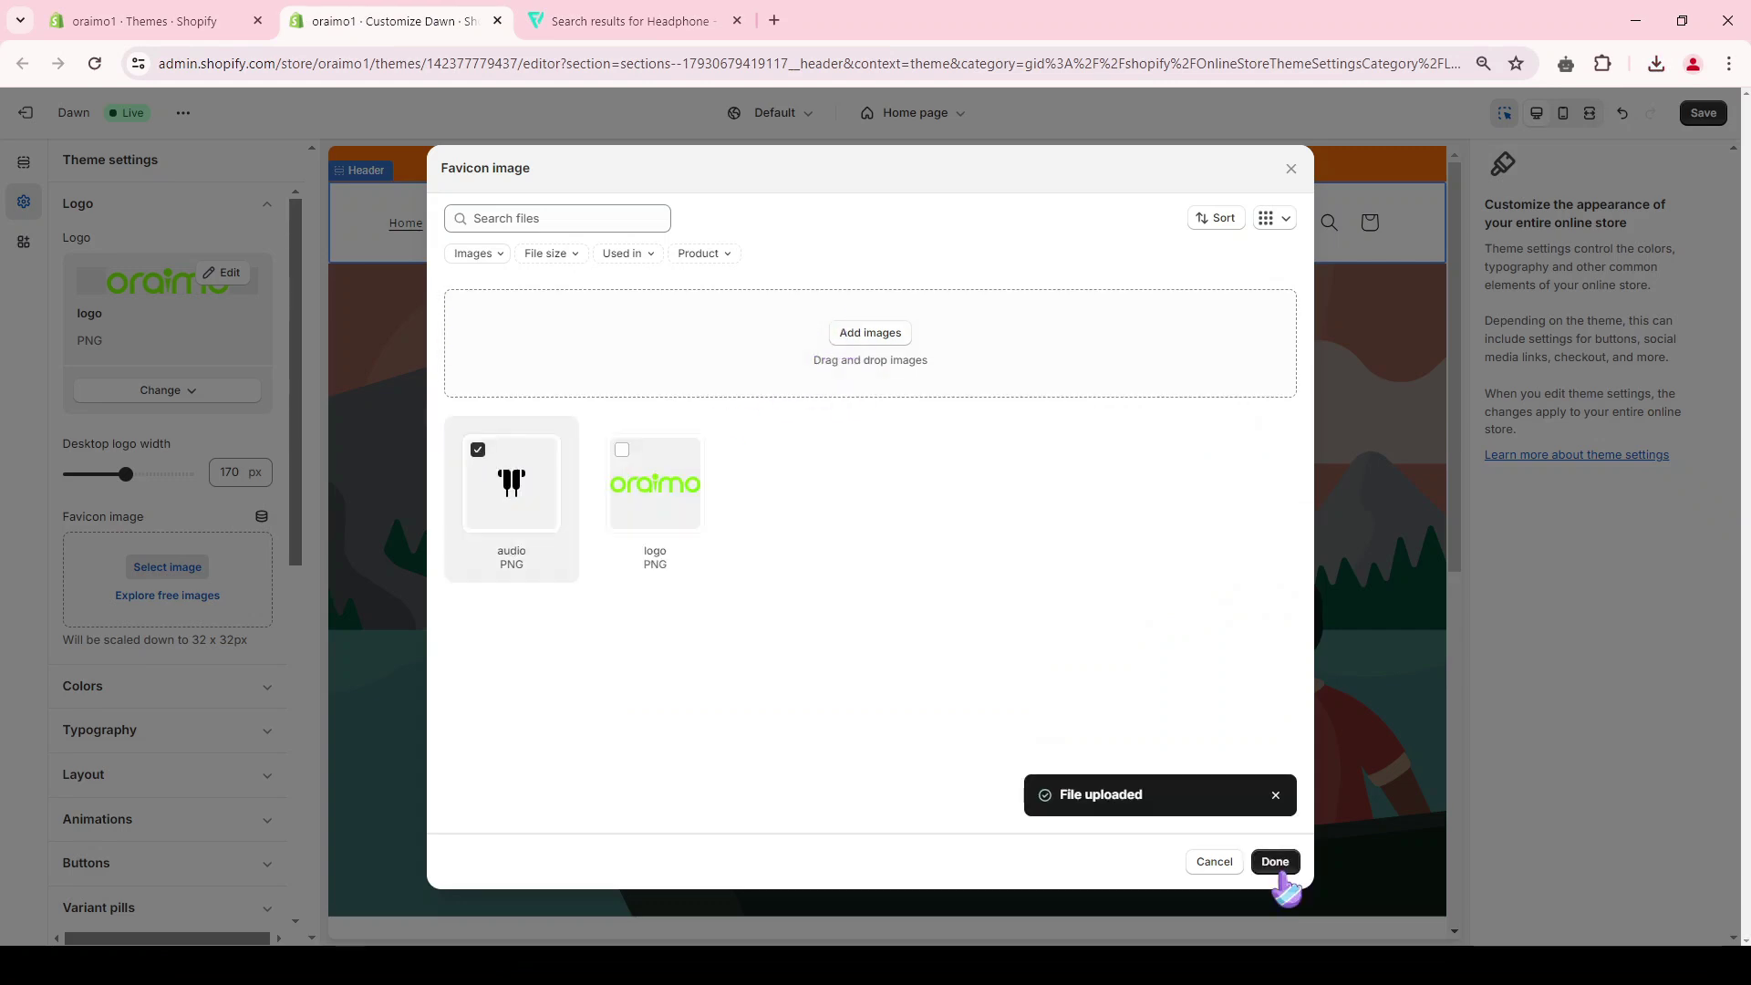
pyautogui.click(1275, 862)
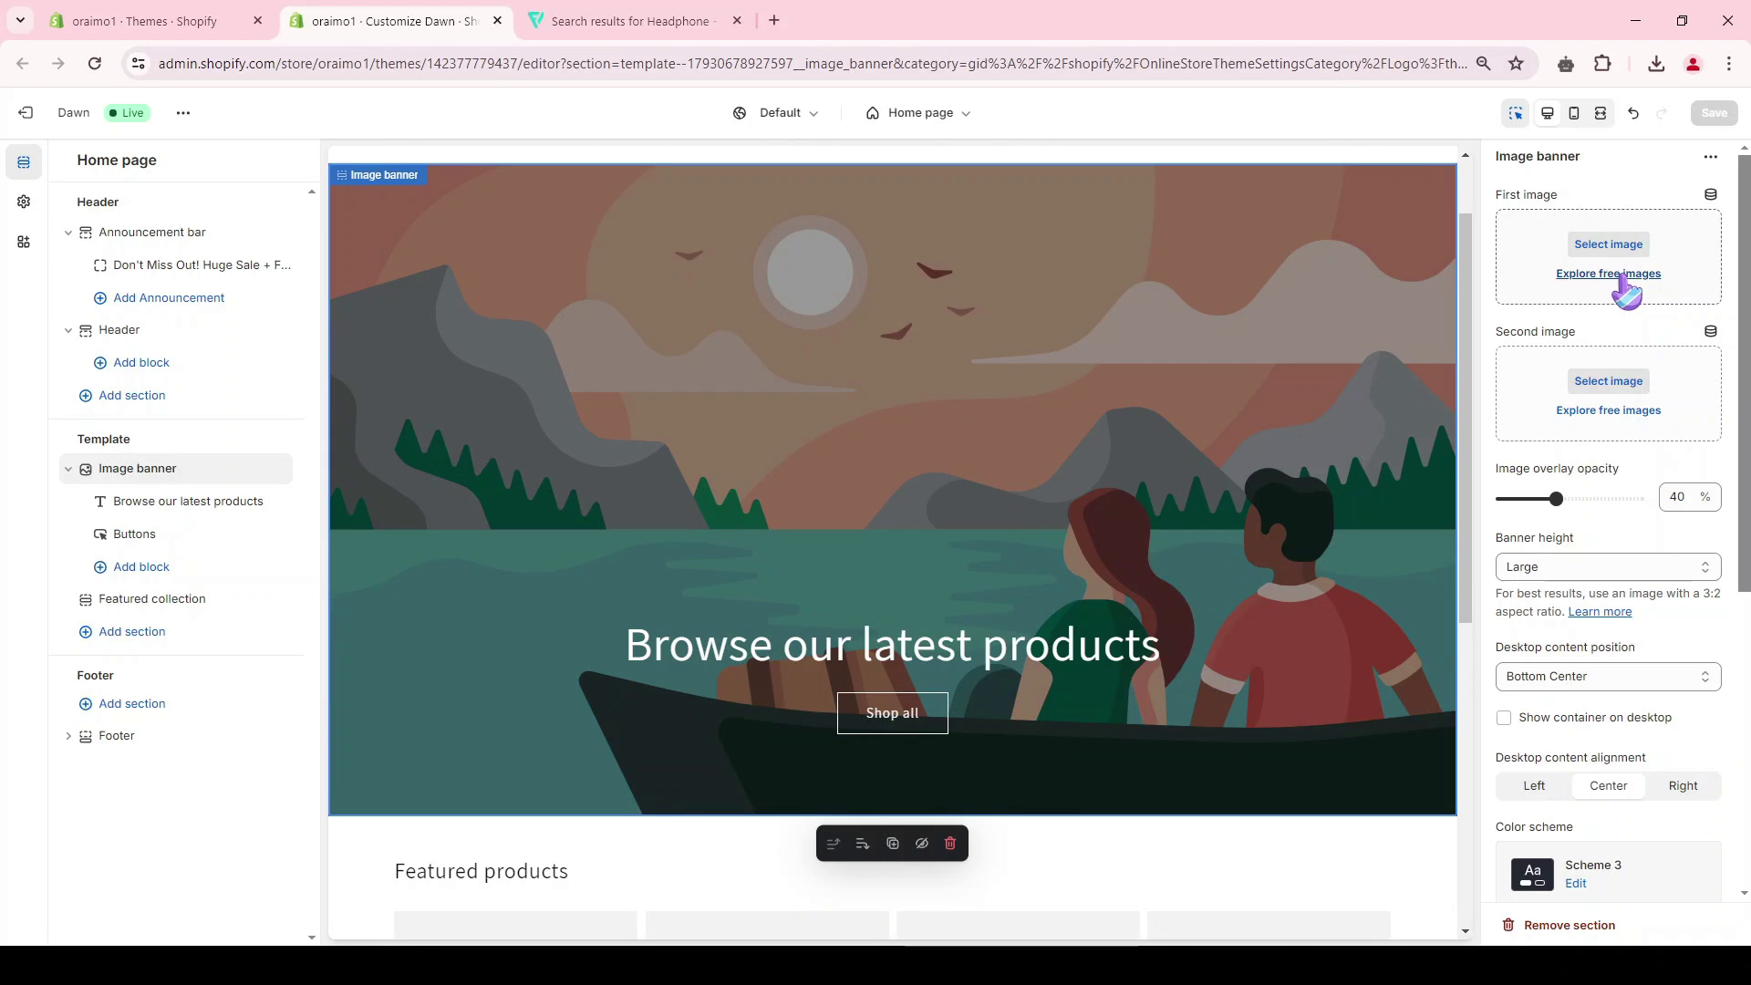
# Search the free images for "headphones" and use the photo of white earbuds on a dark table as the banner's first image.
pyautogui.click(1622, 275)
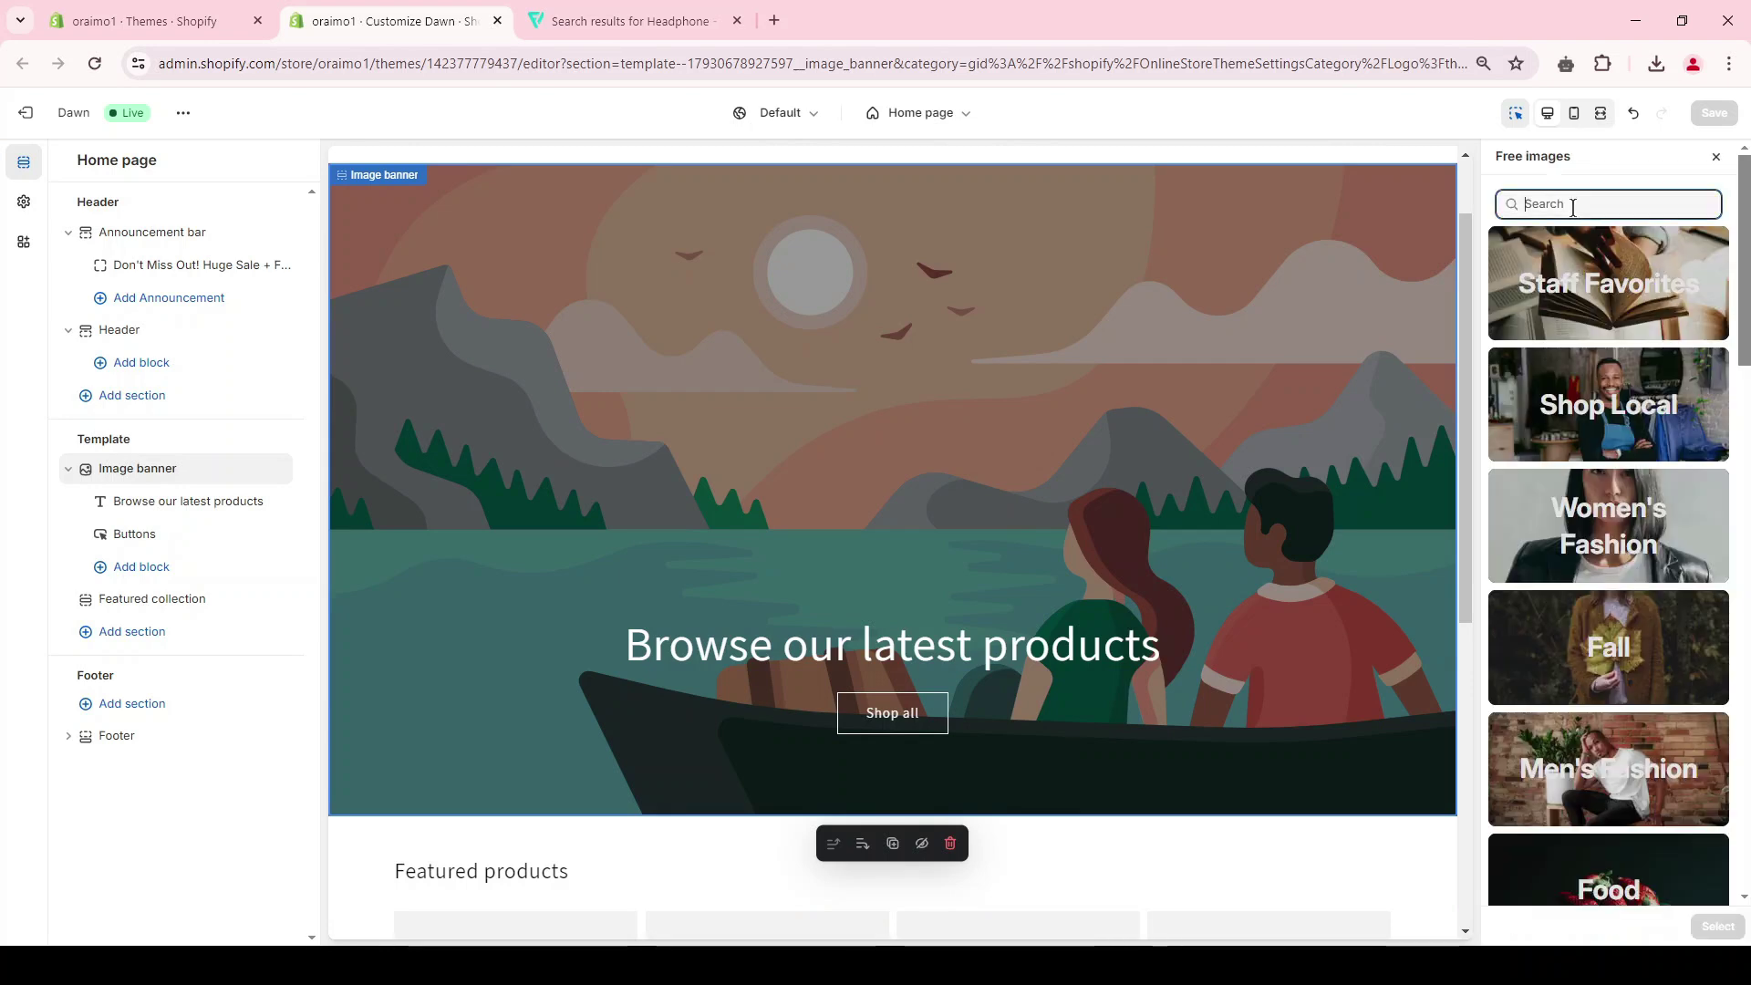
pyautogui.write('headphones')
pyautogui.click(1561, 580)
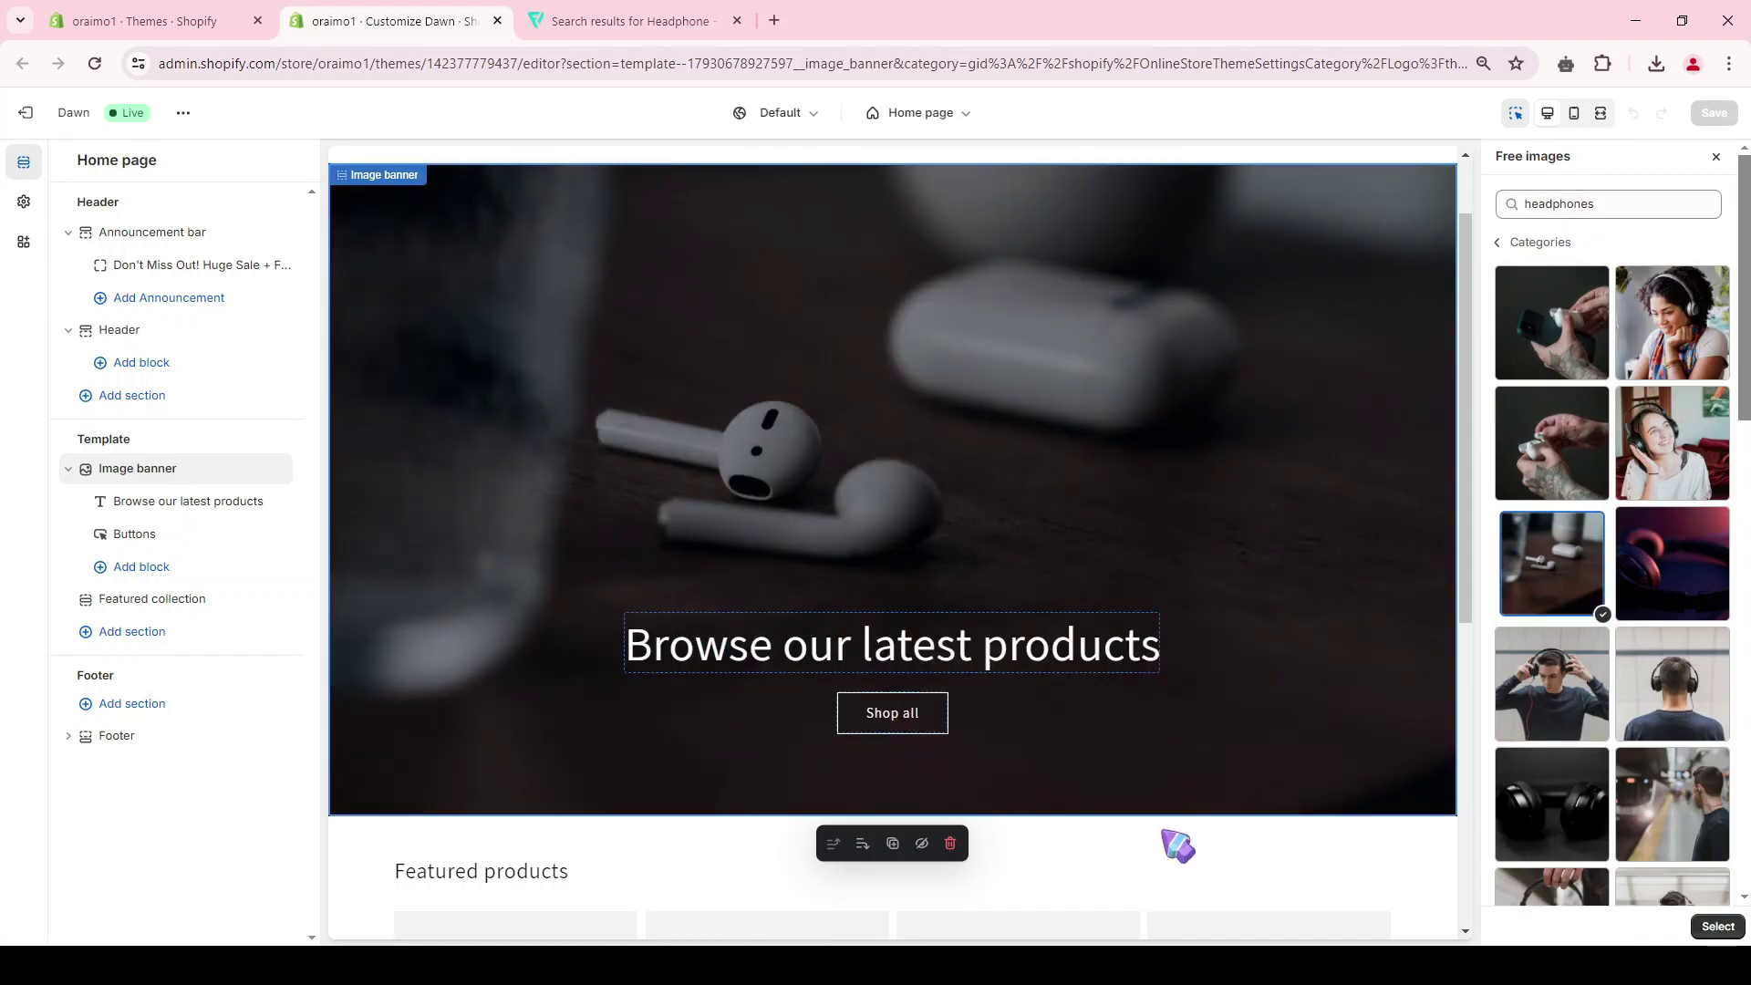
pyautogui.click(1718, 932)
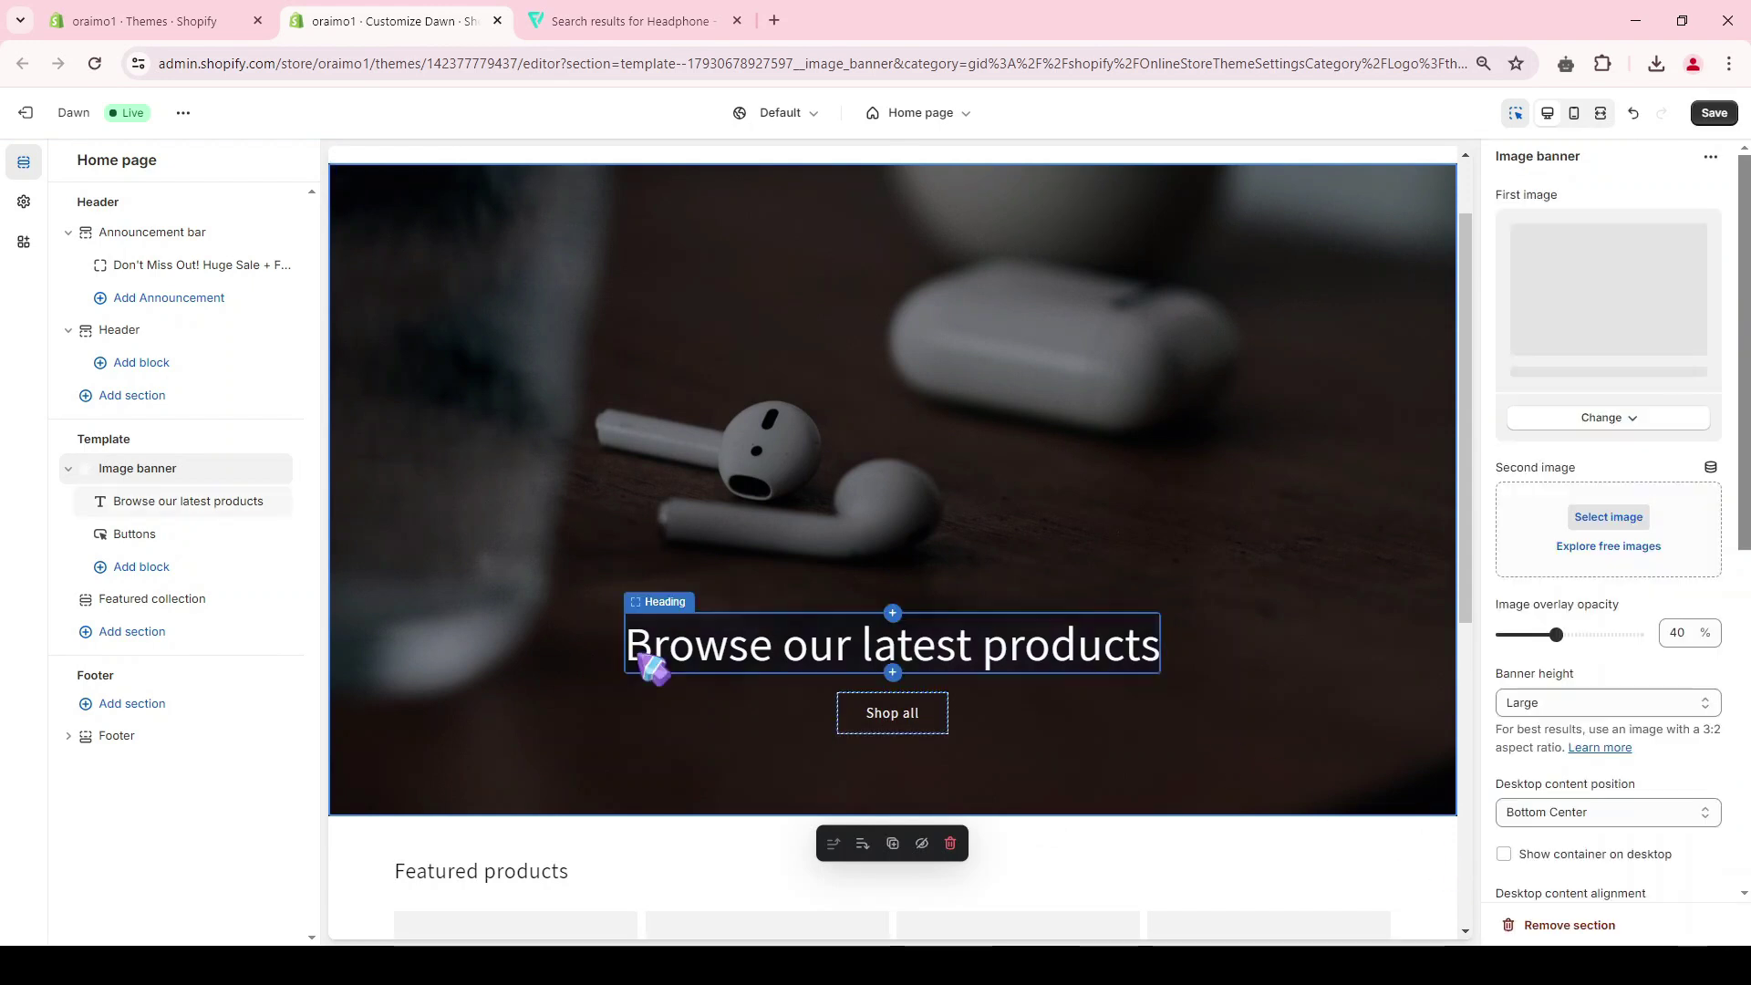
# Change the image banner's heading to "Free Shipping on Everything!".
pyautogui.click(745, 650)
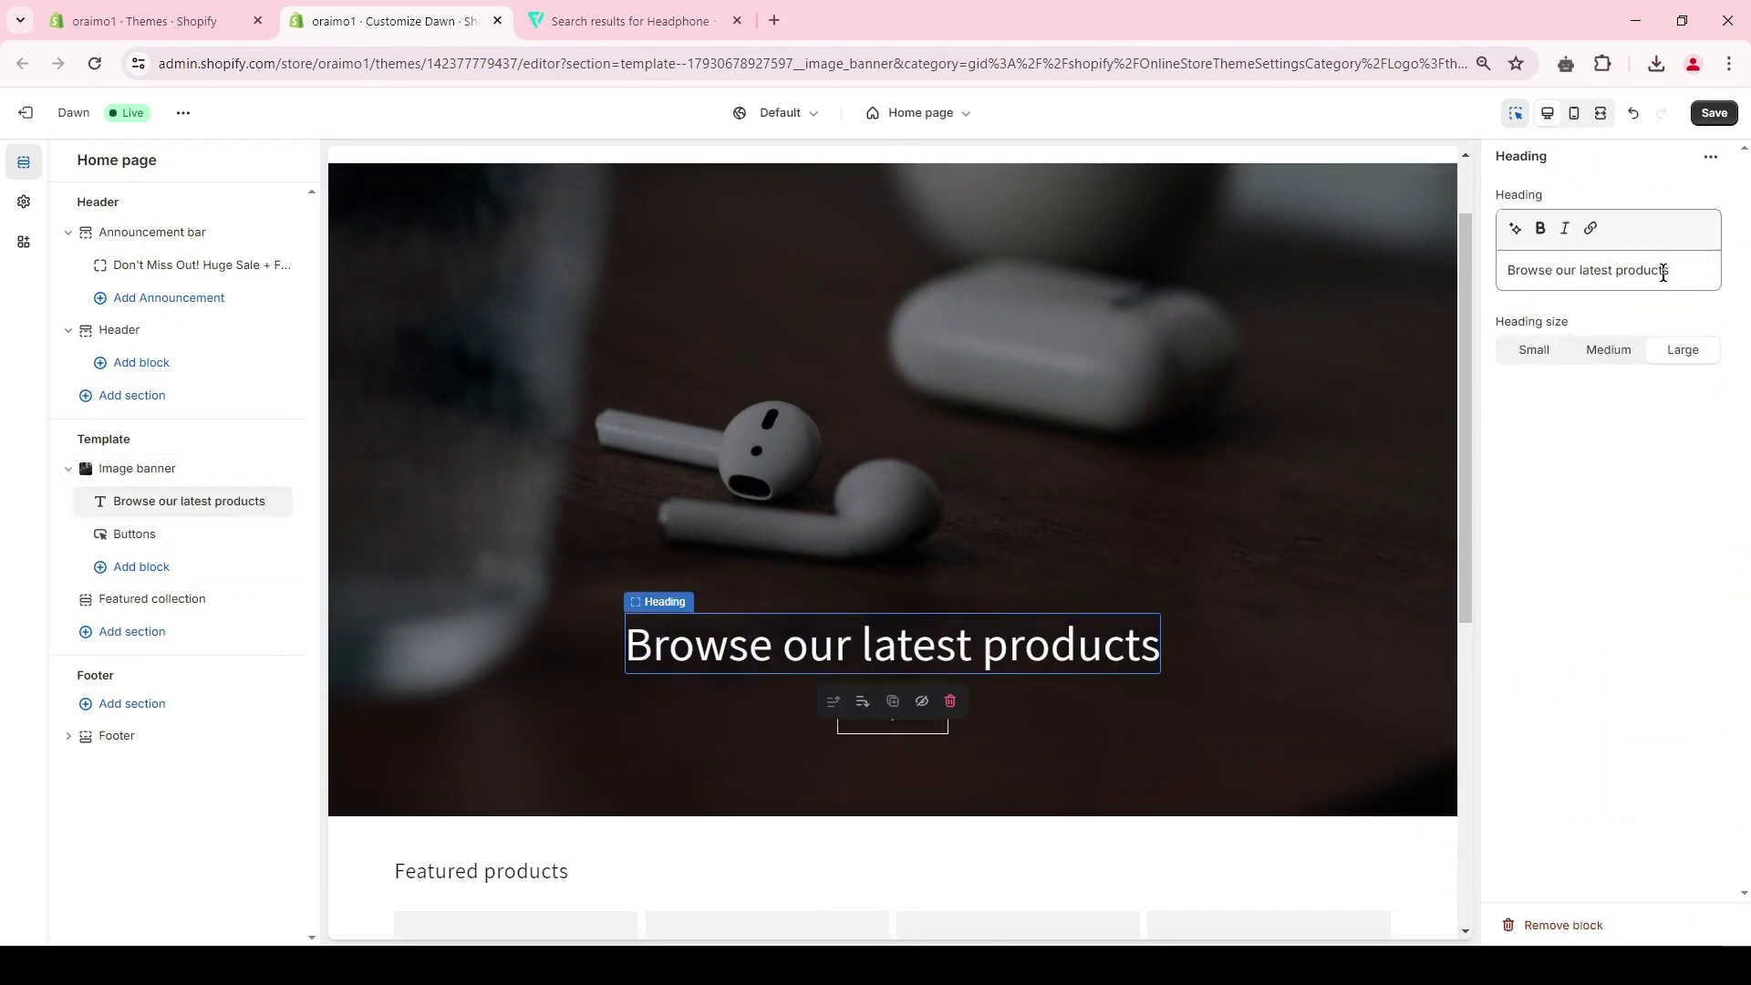
pyautogui.tripleClick(1661, 275)
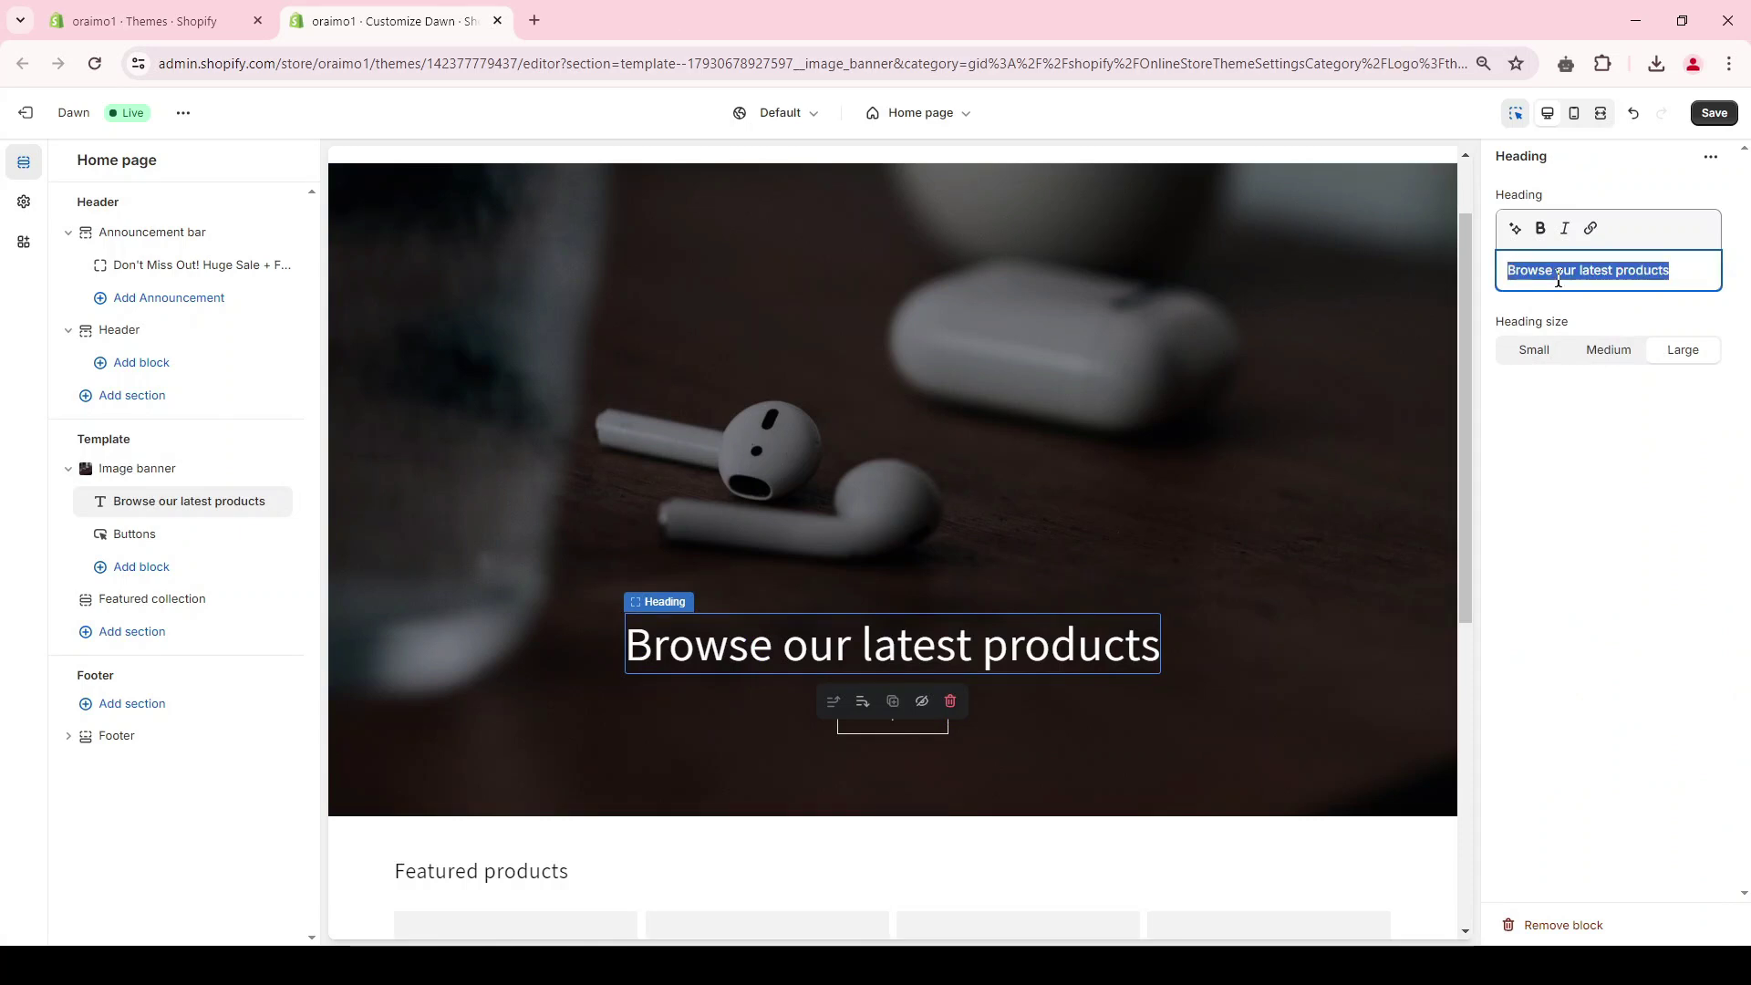
pyautogui.write('Free Shipping on Everything!')
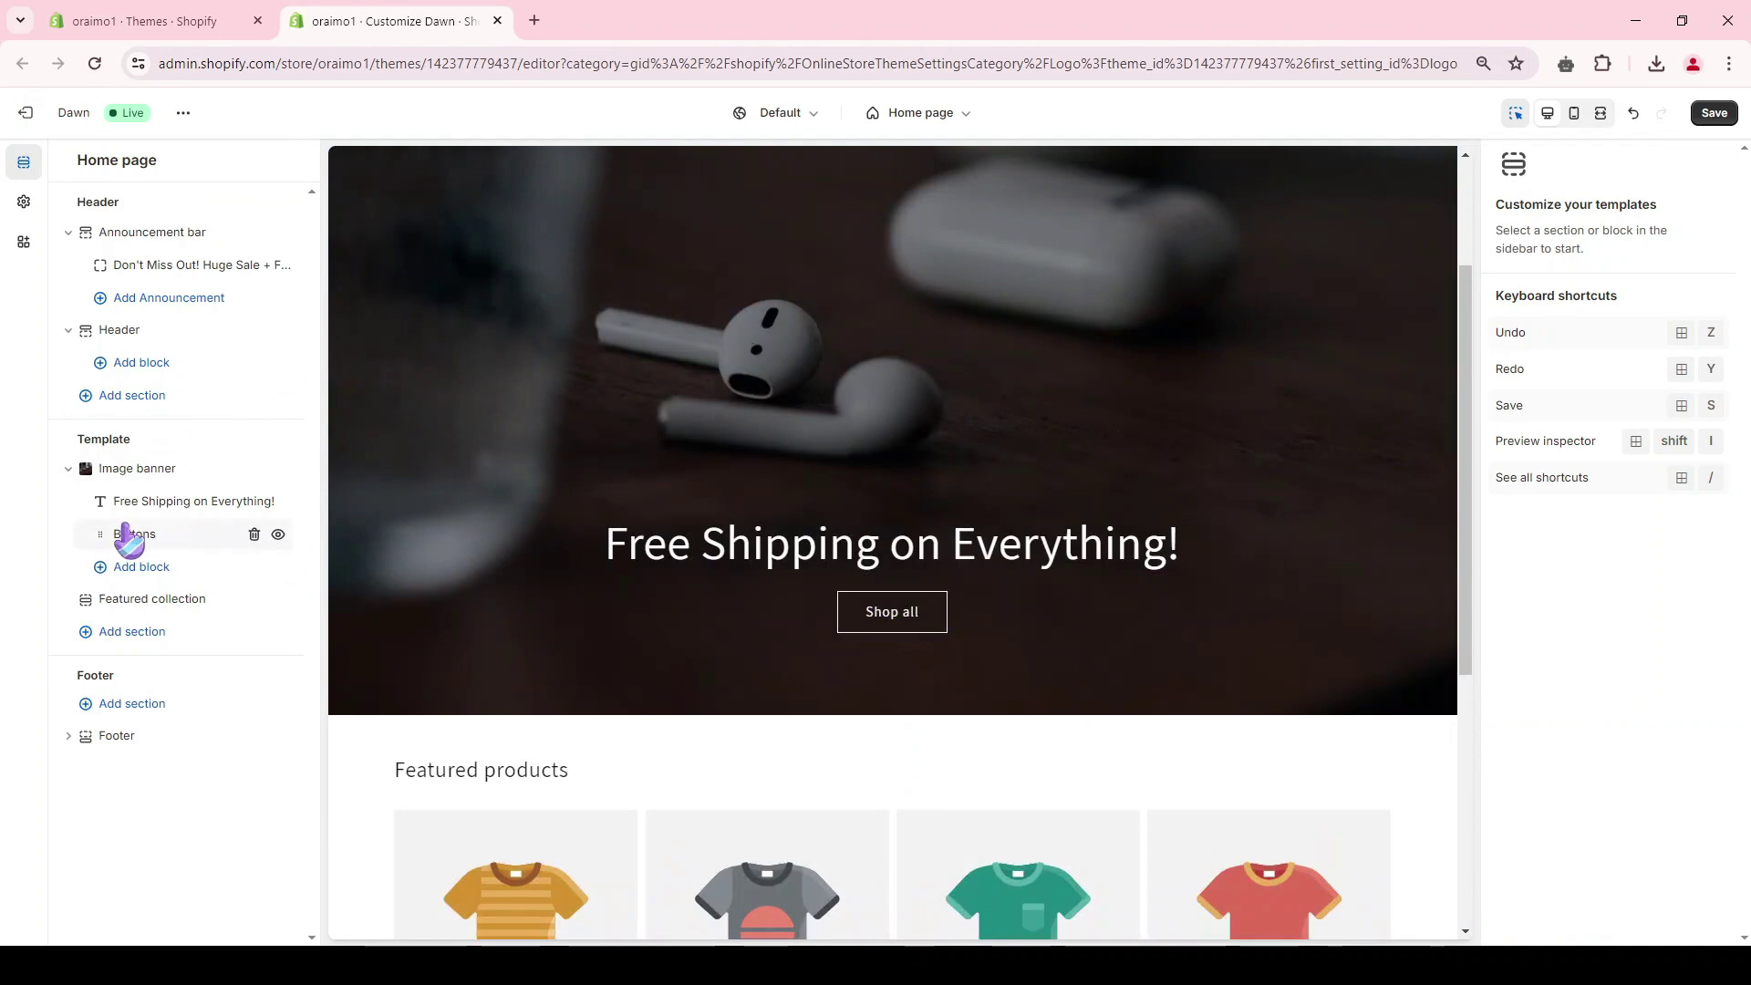
# Label the image banner's first button "Shop now" and link it to the All products page.
pyautogui.click(137, 536)
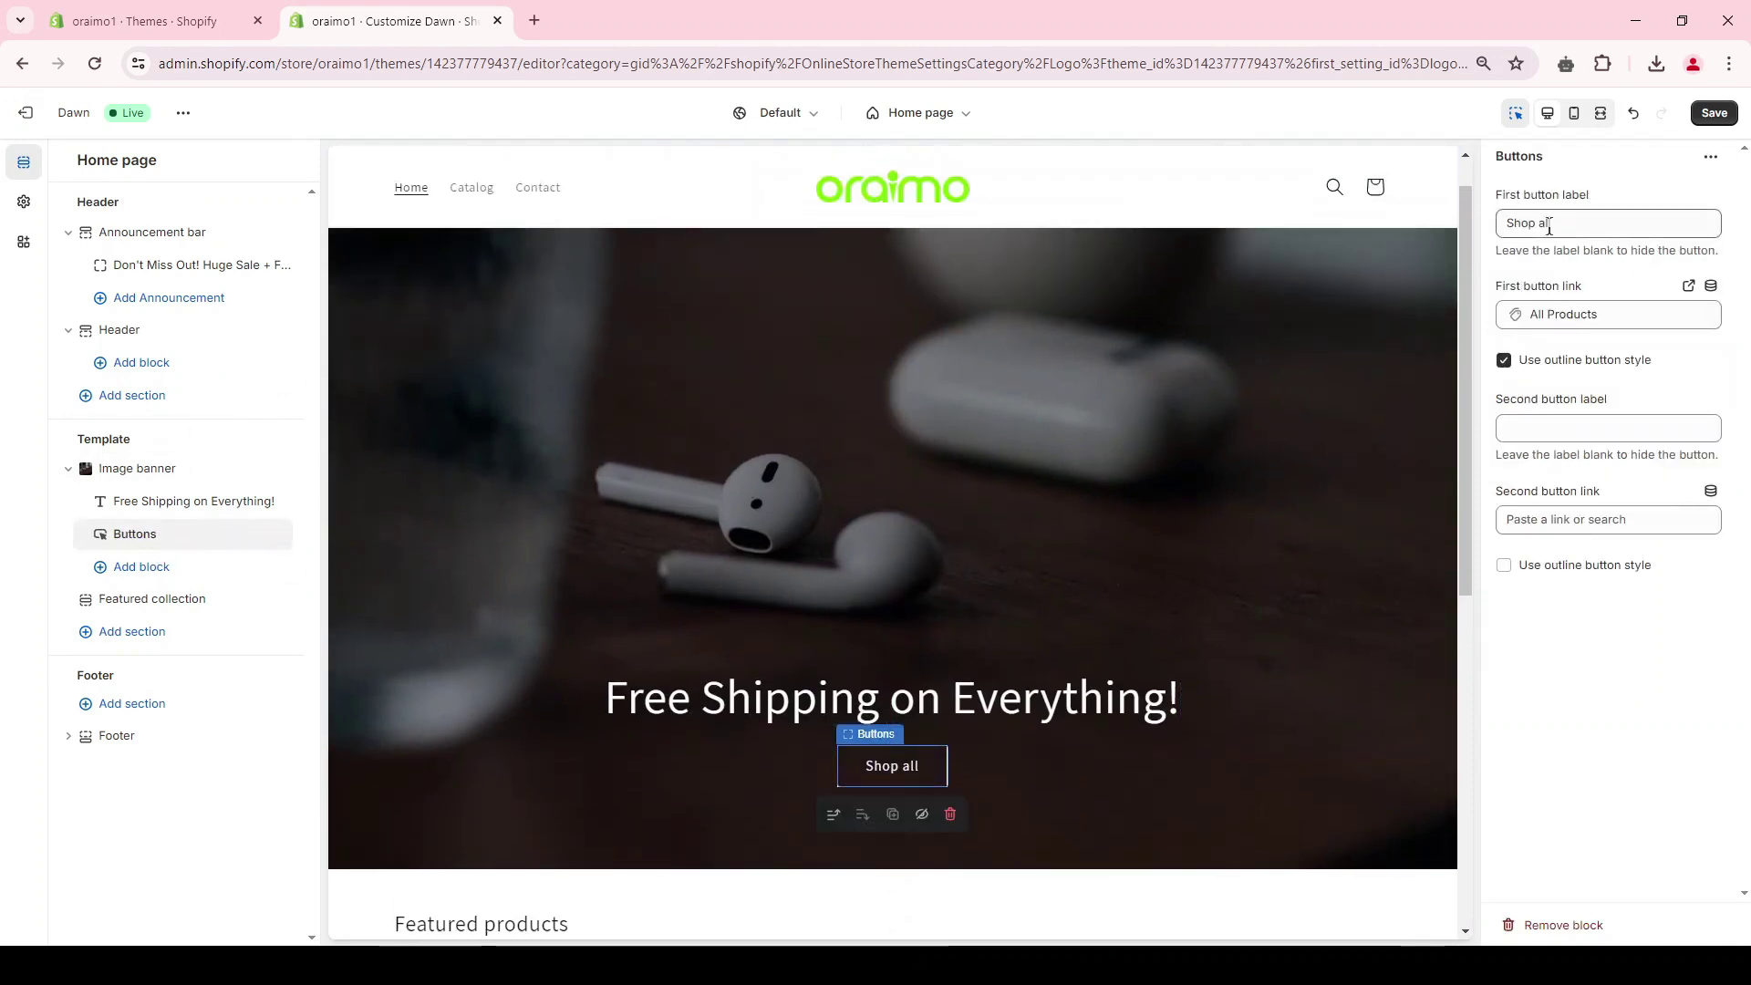
pyautogui.tripleClick(1540, 219)
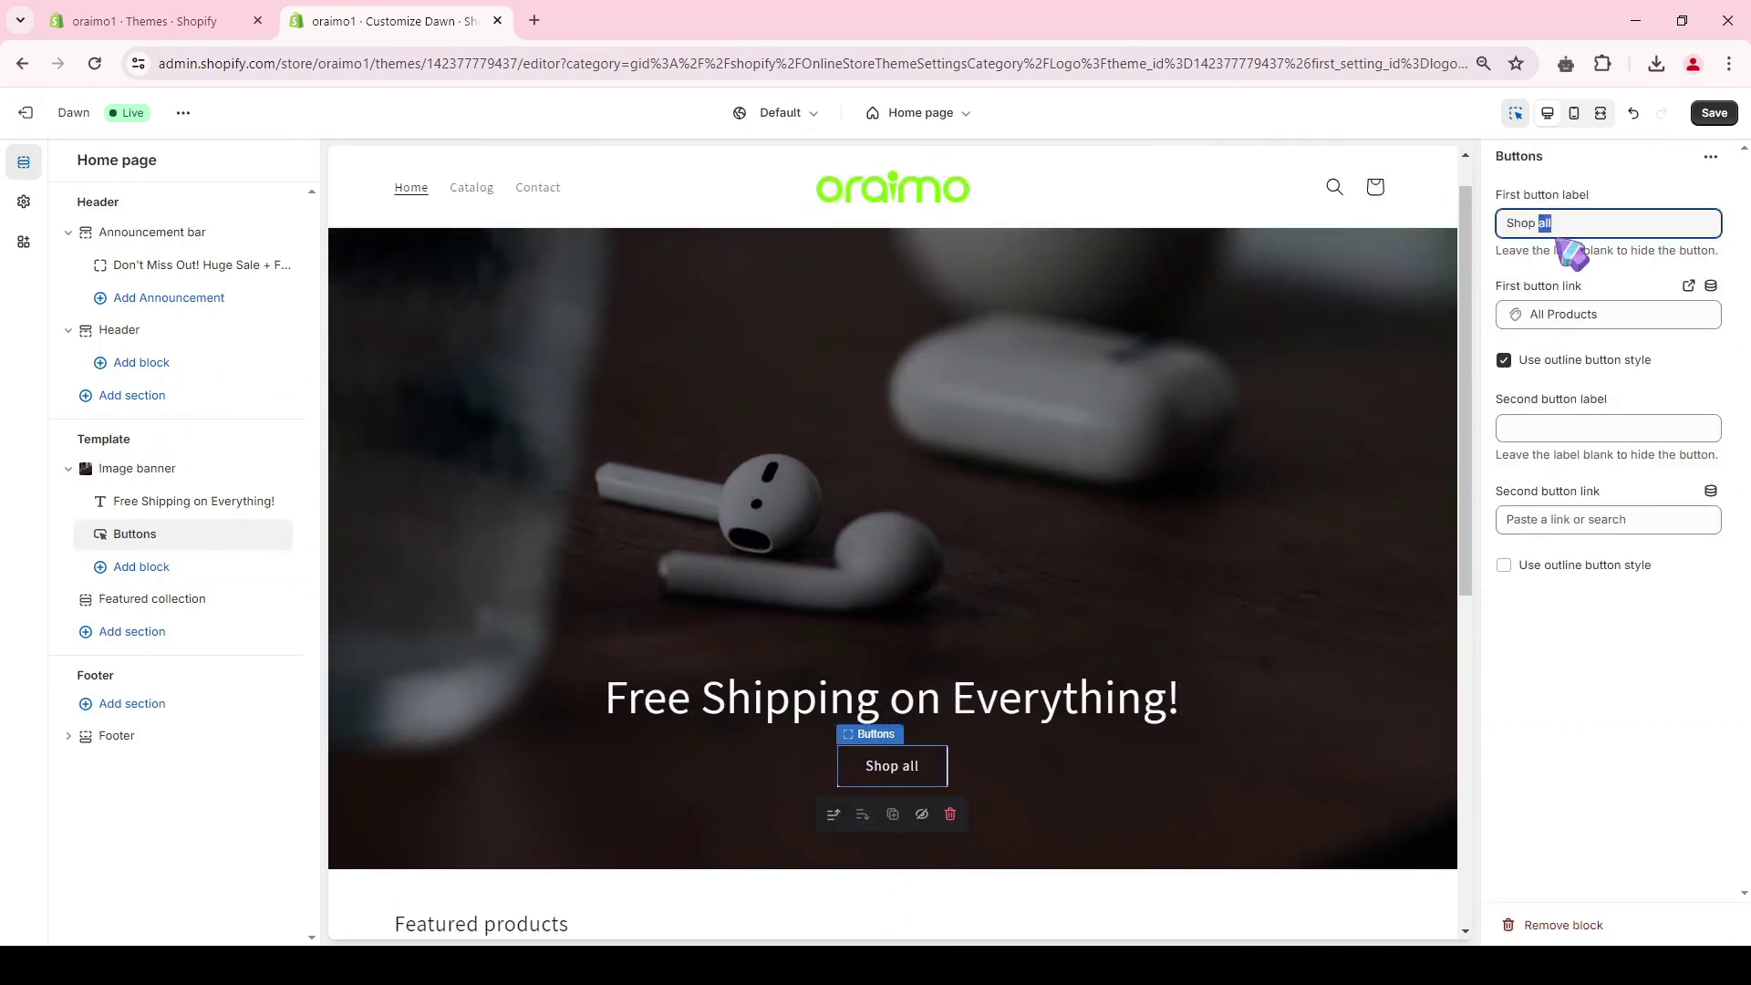
pyautogui.write('now')
pyautogui.click(1566, 314)
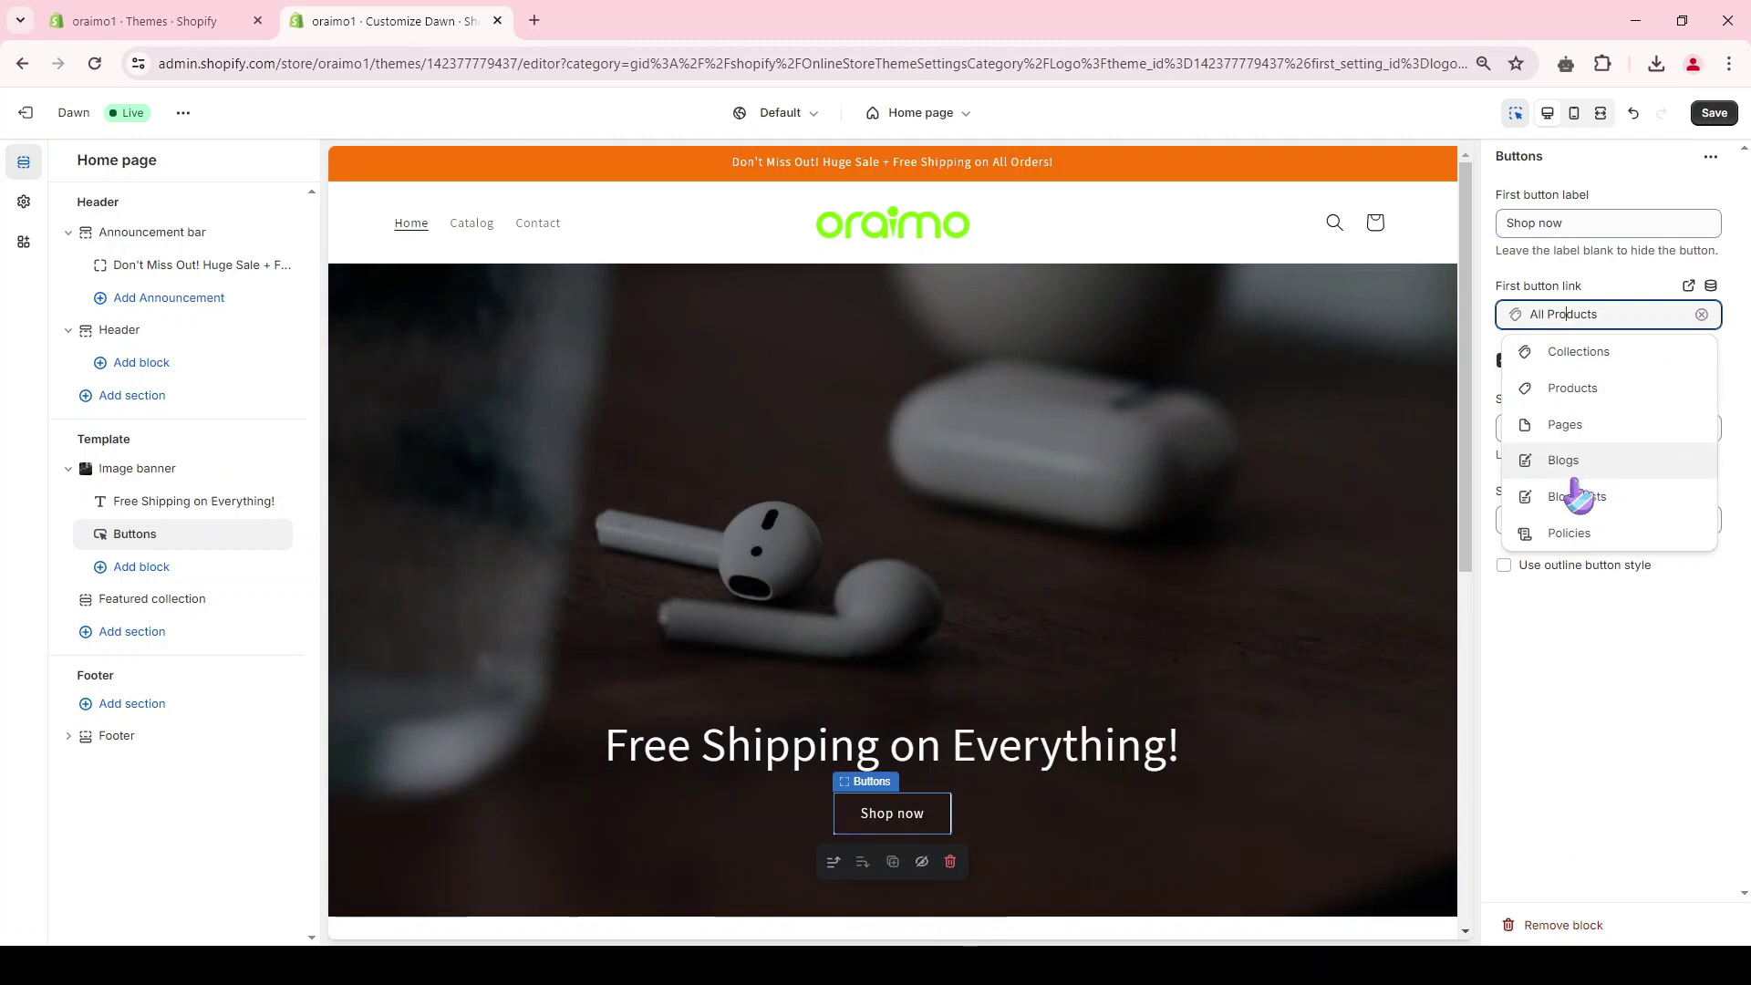
pyautogui.click(1578, 394)
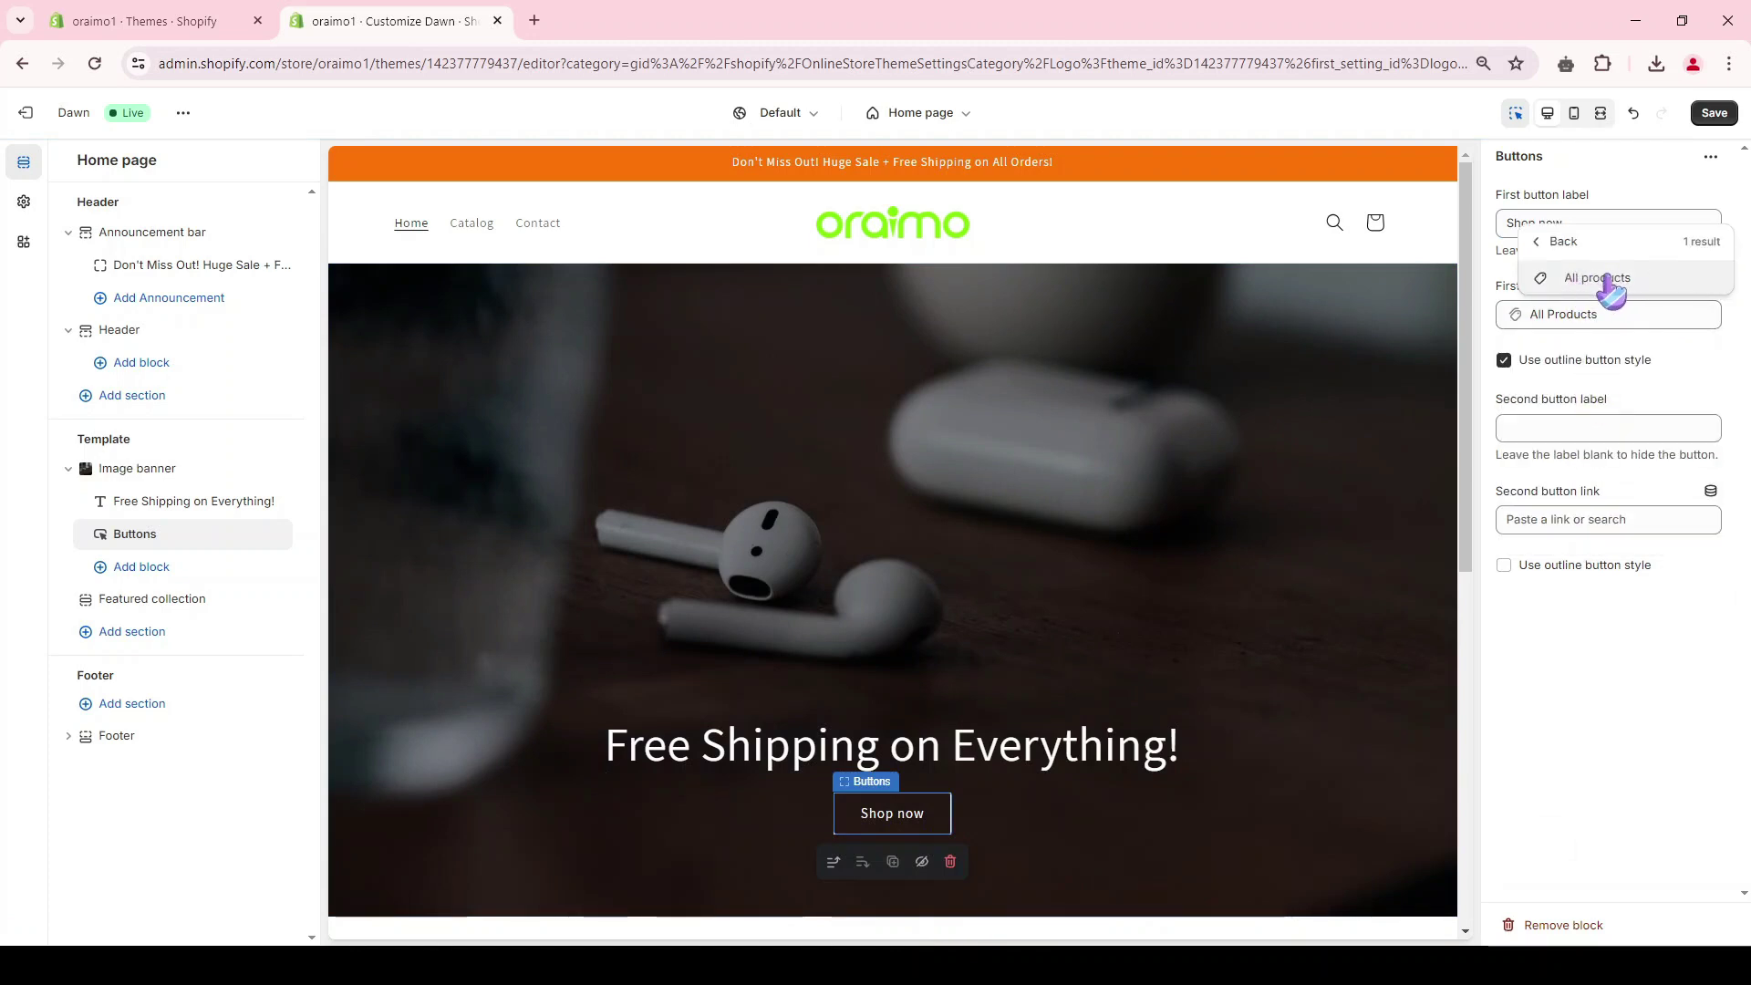
pyautogui.click(1610, 294)
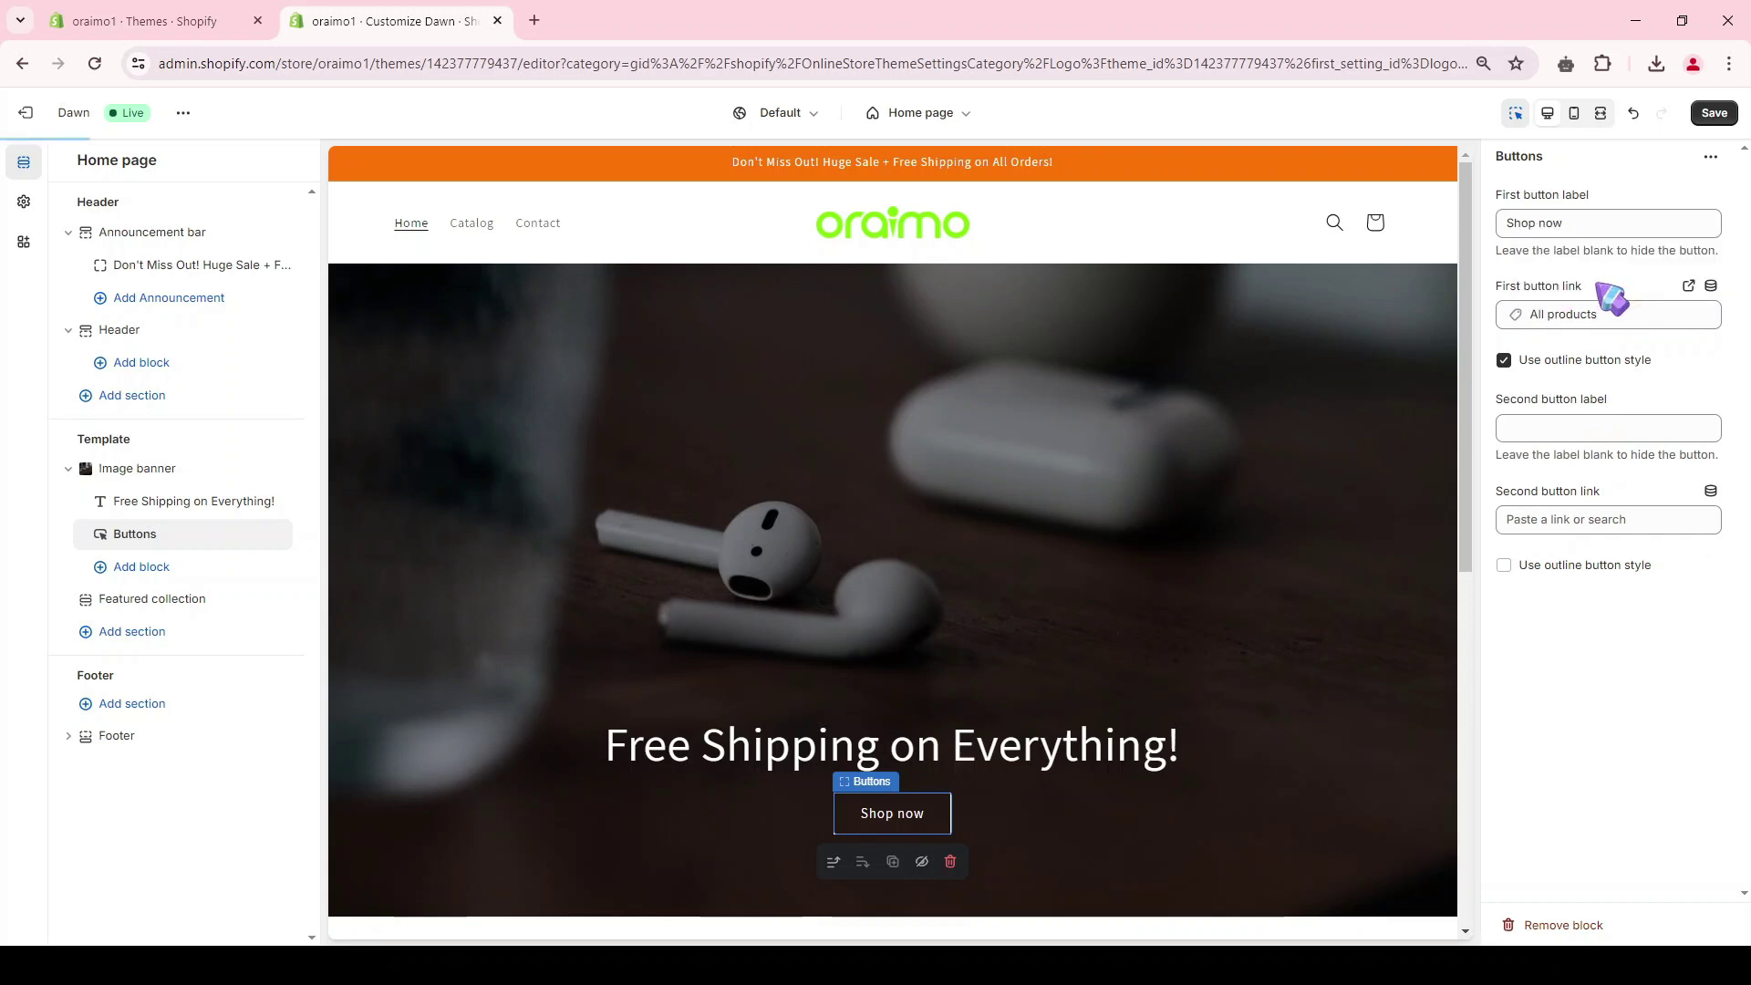
pyautogui.click(1632, 314)
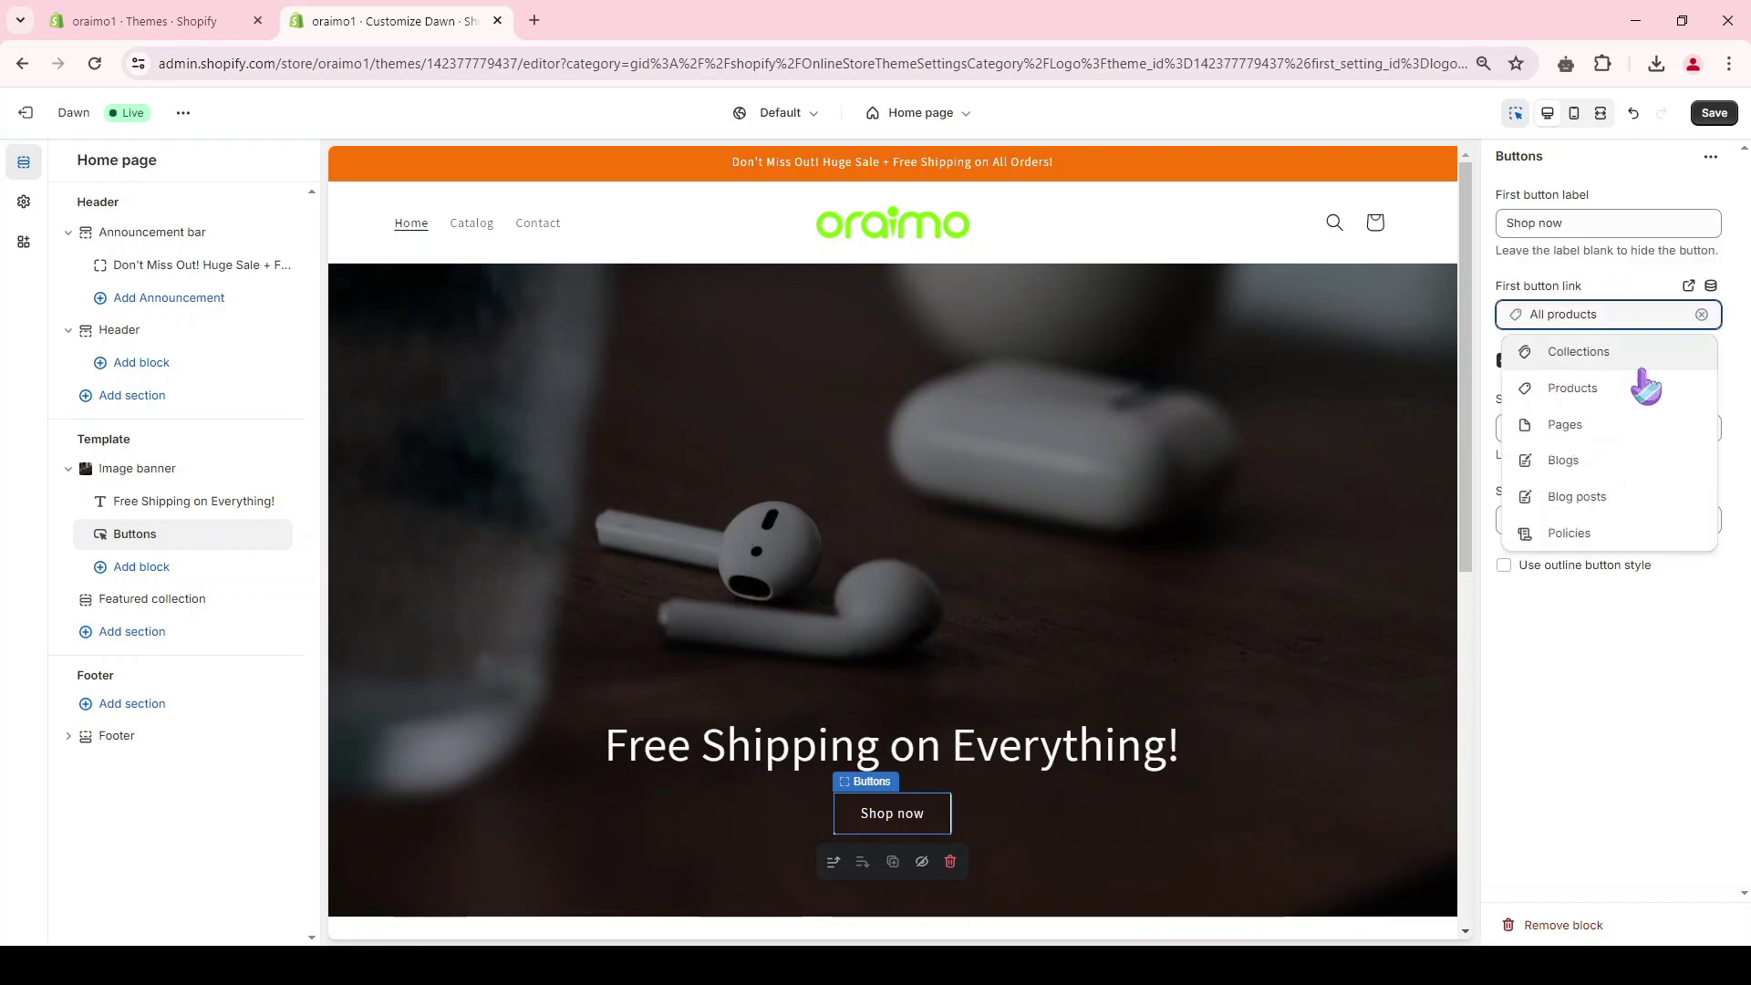
pyautogui.click(1565, 287)
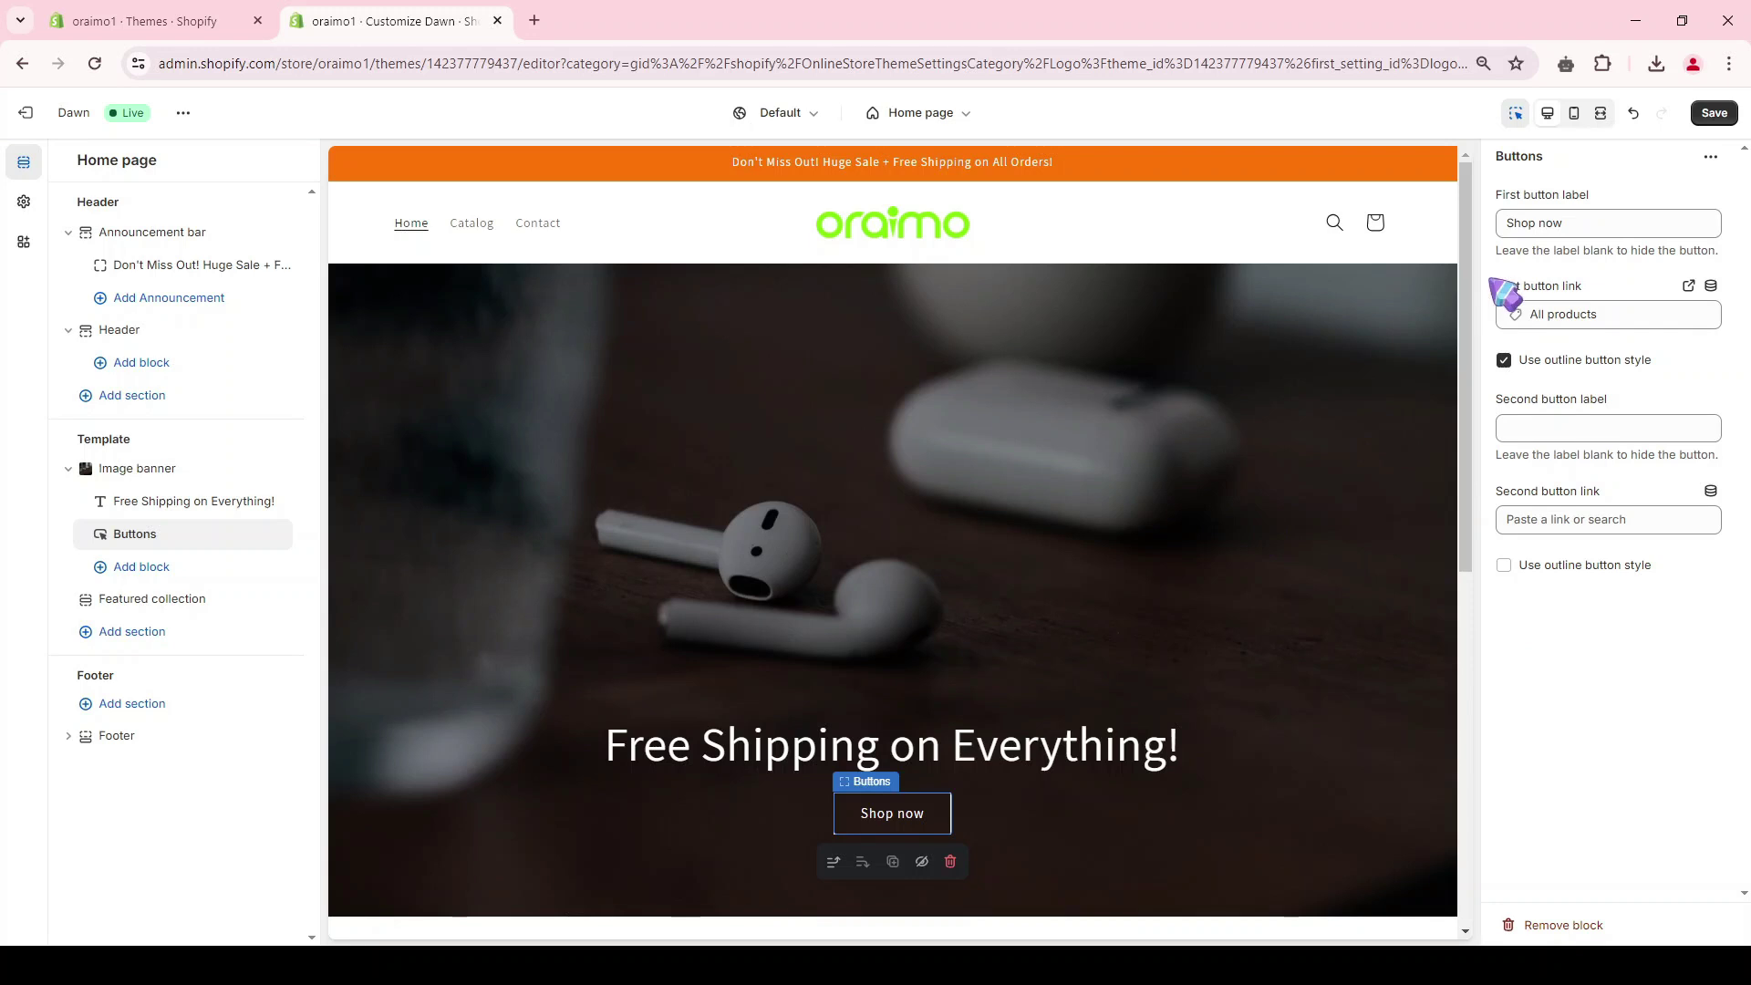
pyautogui.click(1593, 315)
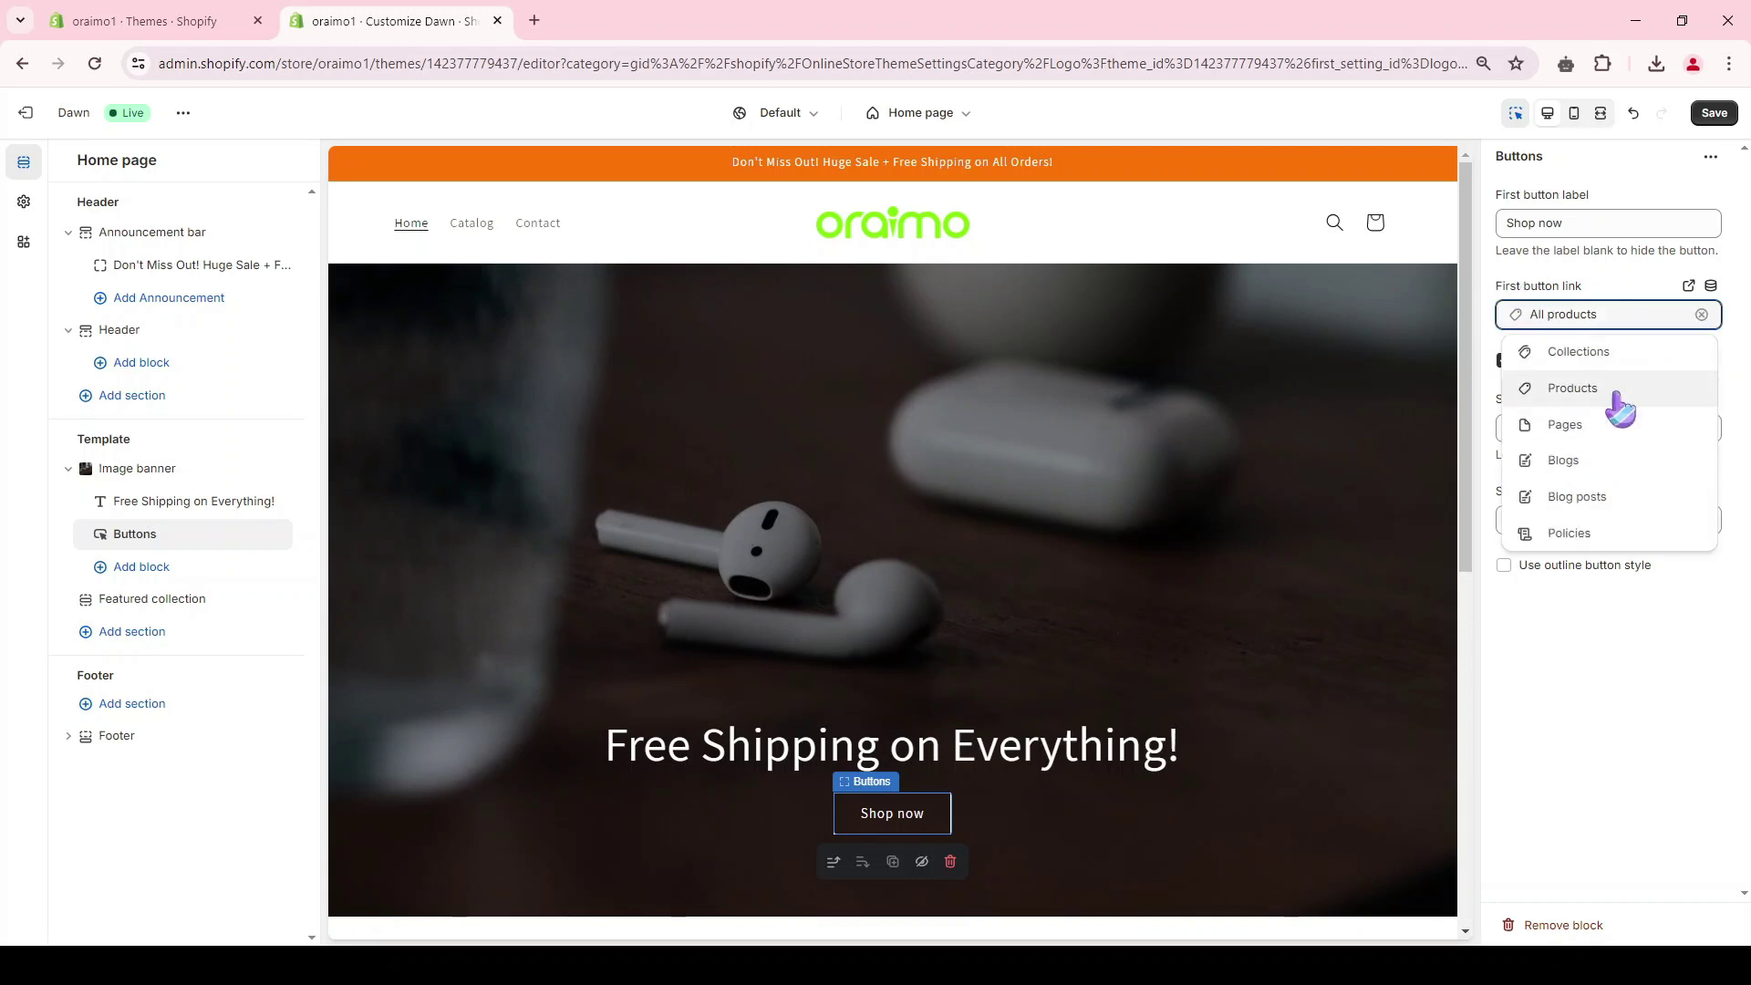
pyautogui.click(1584, 294)
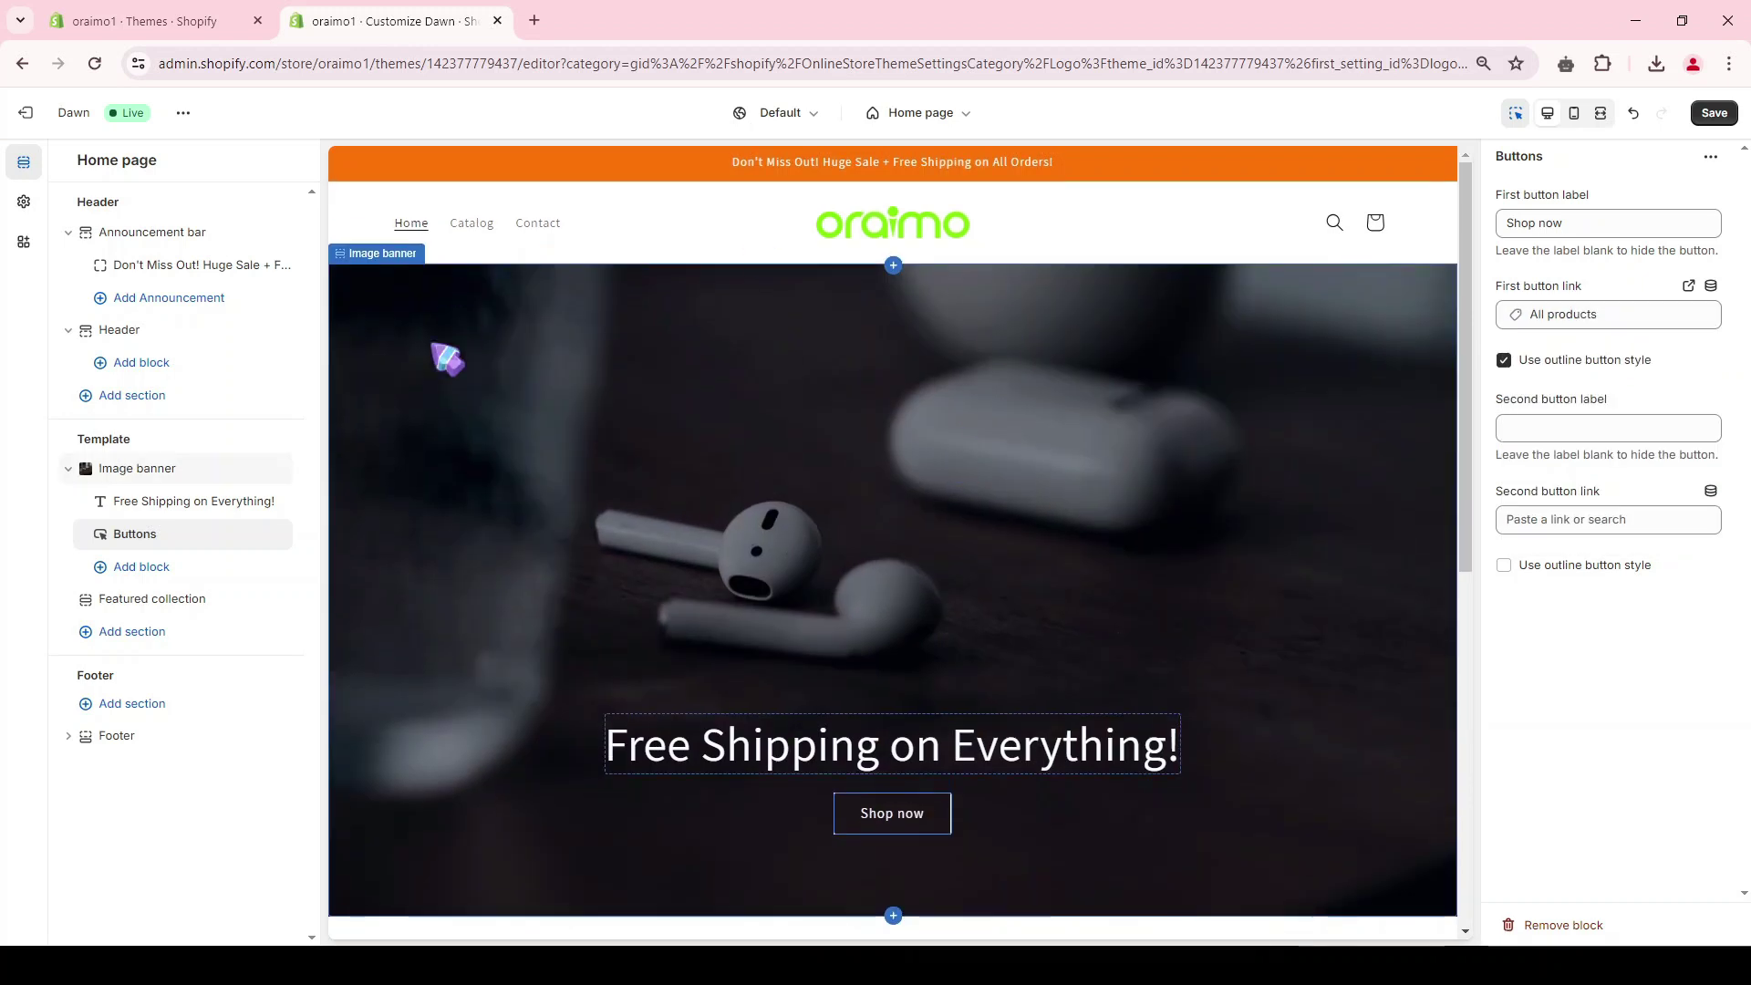
pyautogui.scroll(-2, 1001, 715)
pyautogui.scroll(2, 653, 402)
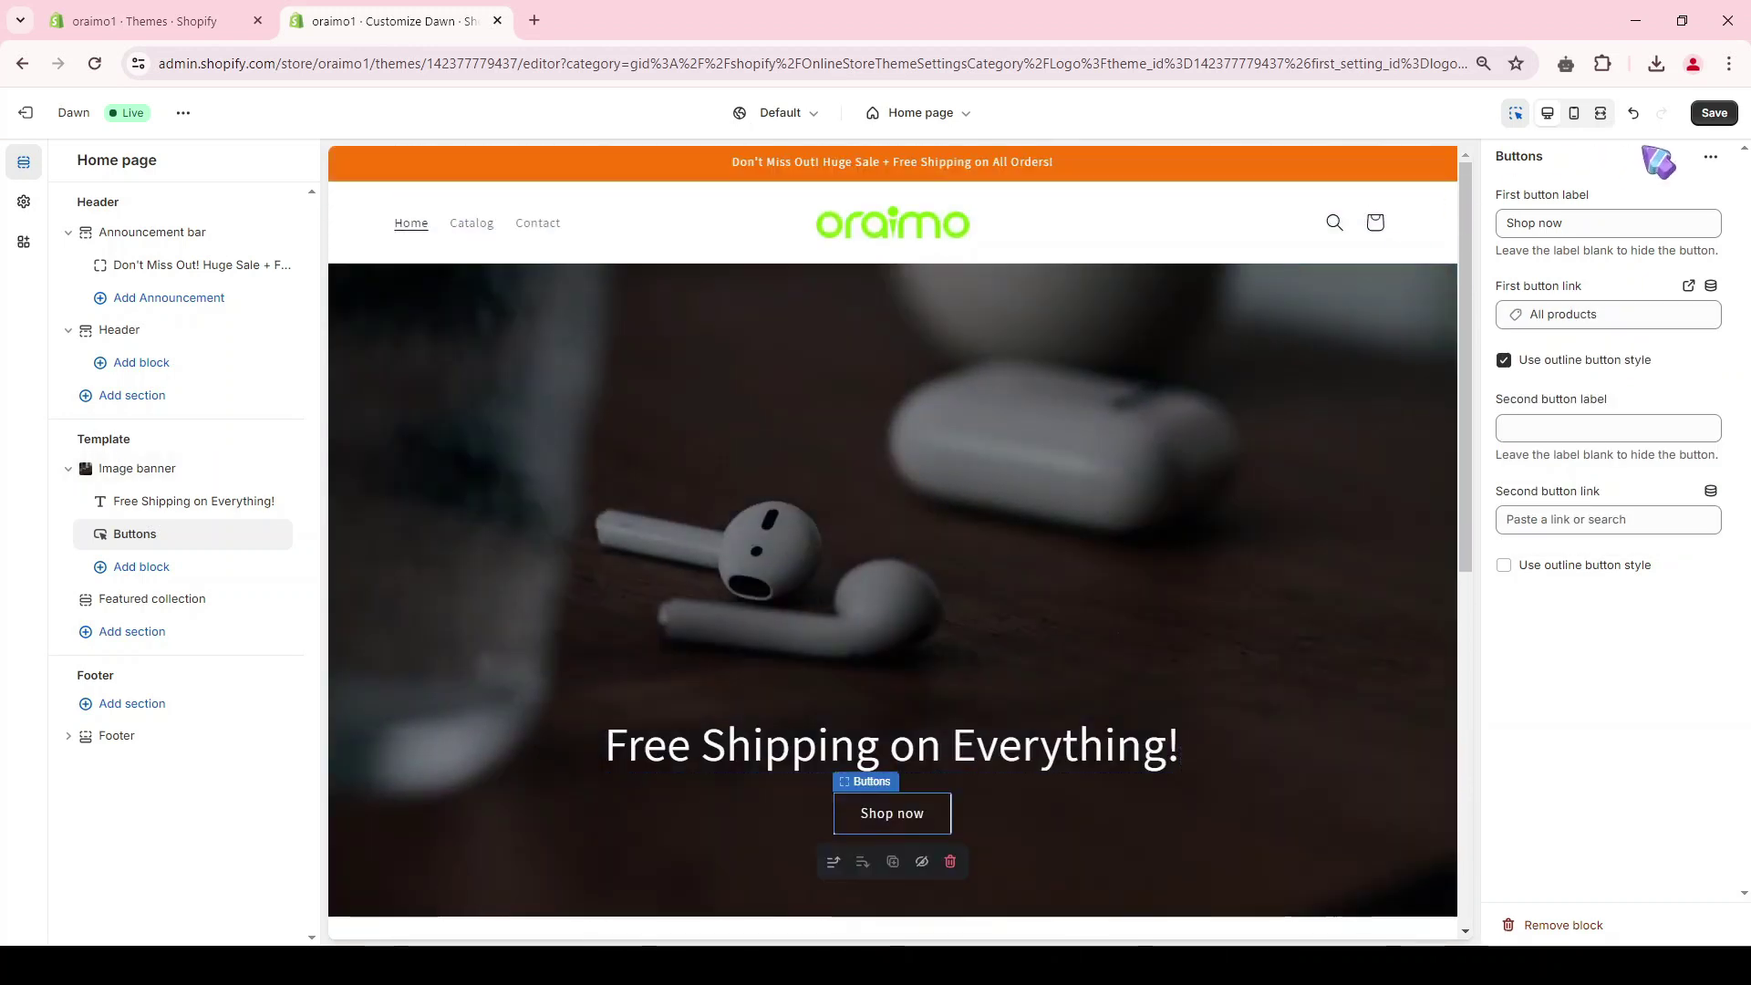
# Save the theme changes and start adding a new product in the store admin.
pyautogui.click(1715, 112)
pyautogui.click(201, 13)
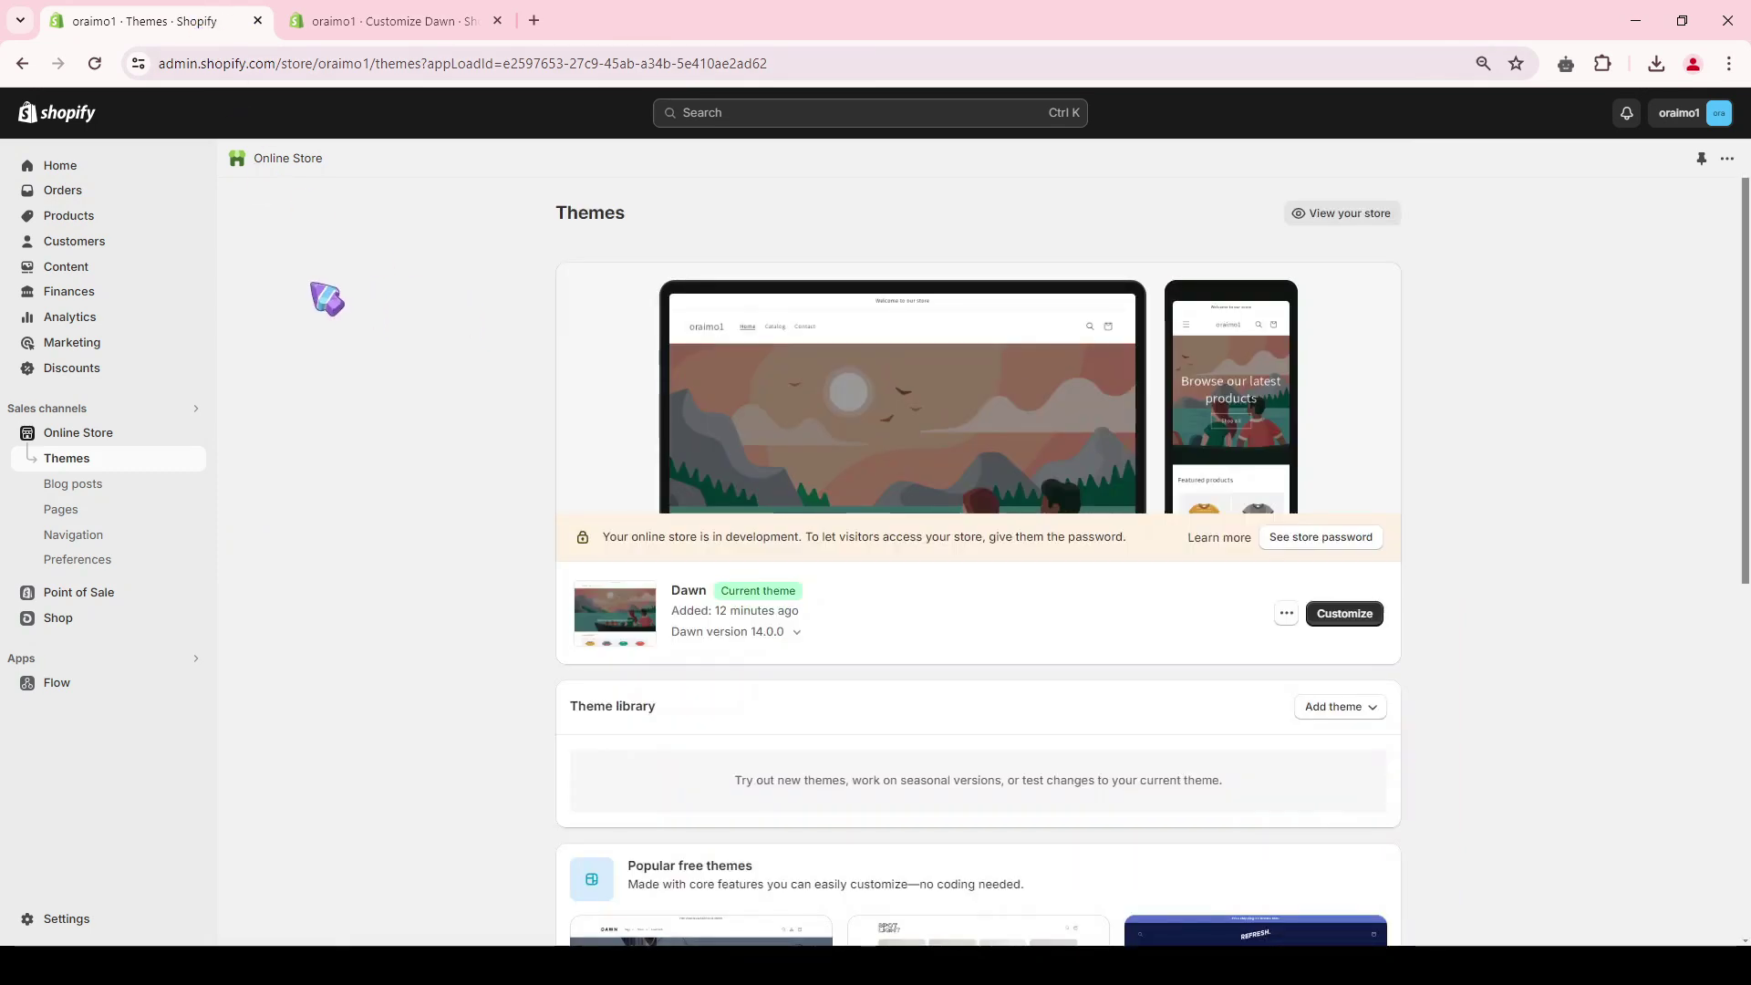
pyautogui.click(72, 223)
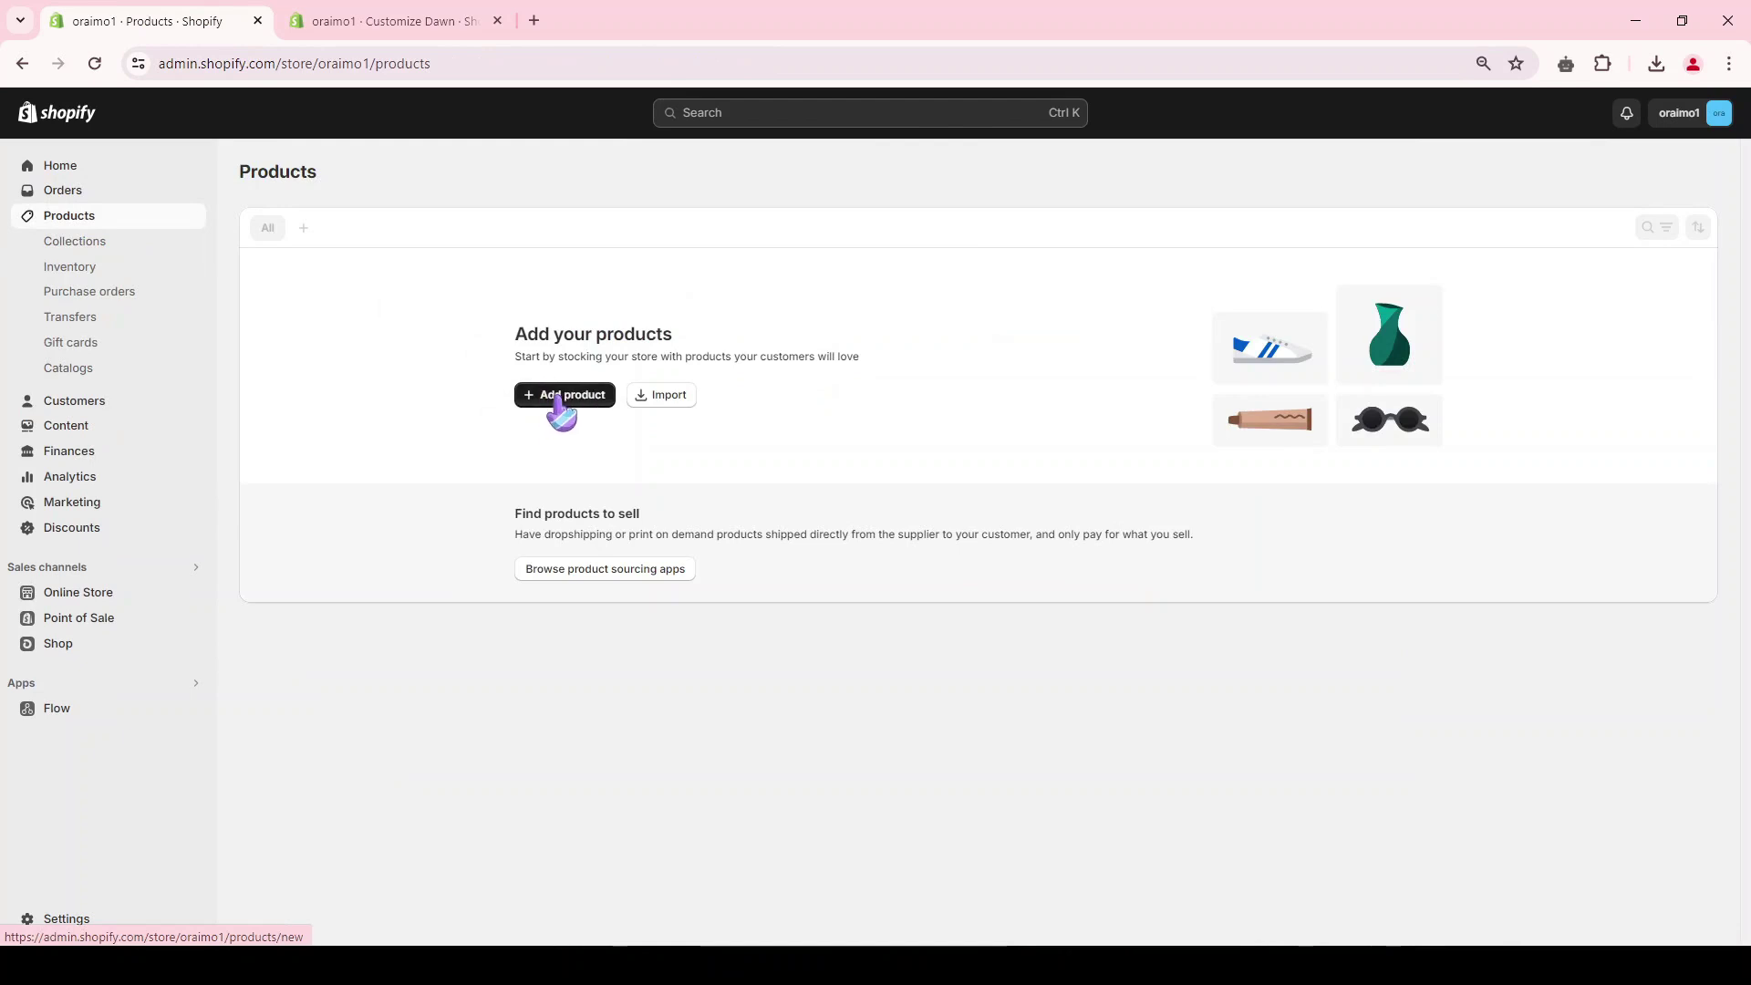
pyautogui.click(558, 402)
# Title the product "oraimo Watch ES 2" and enter a description presenting it as a reliable and advanced smartwatch designed for everyday use.
pyautogui.scroll(-4, 880, 750)
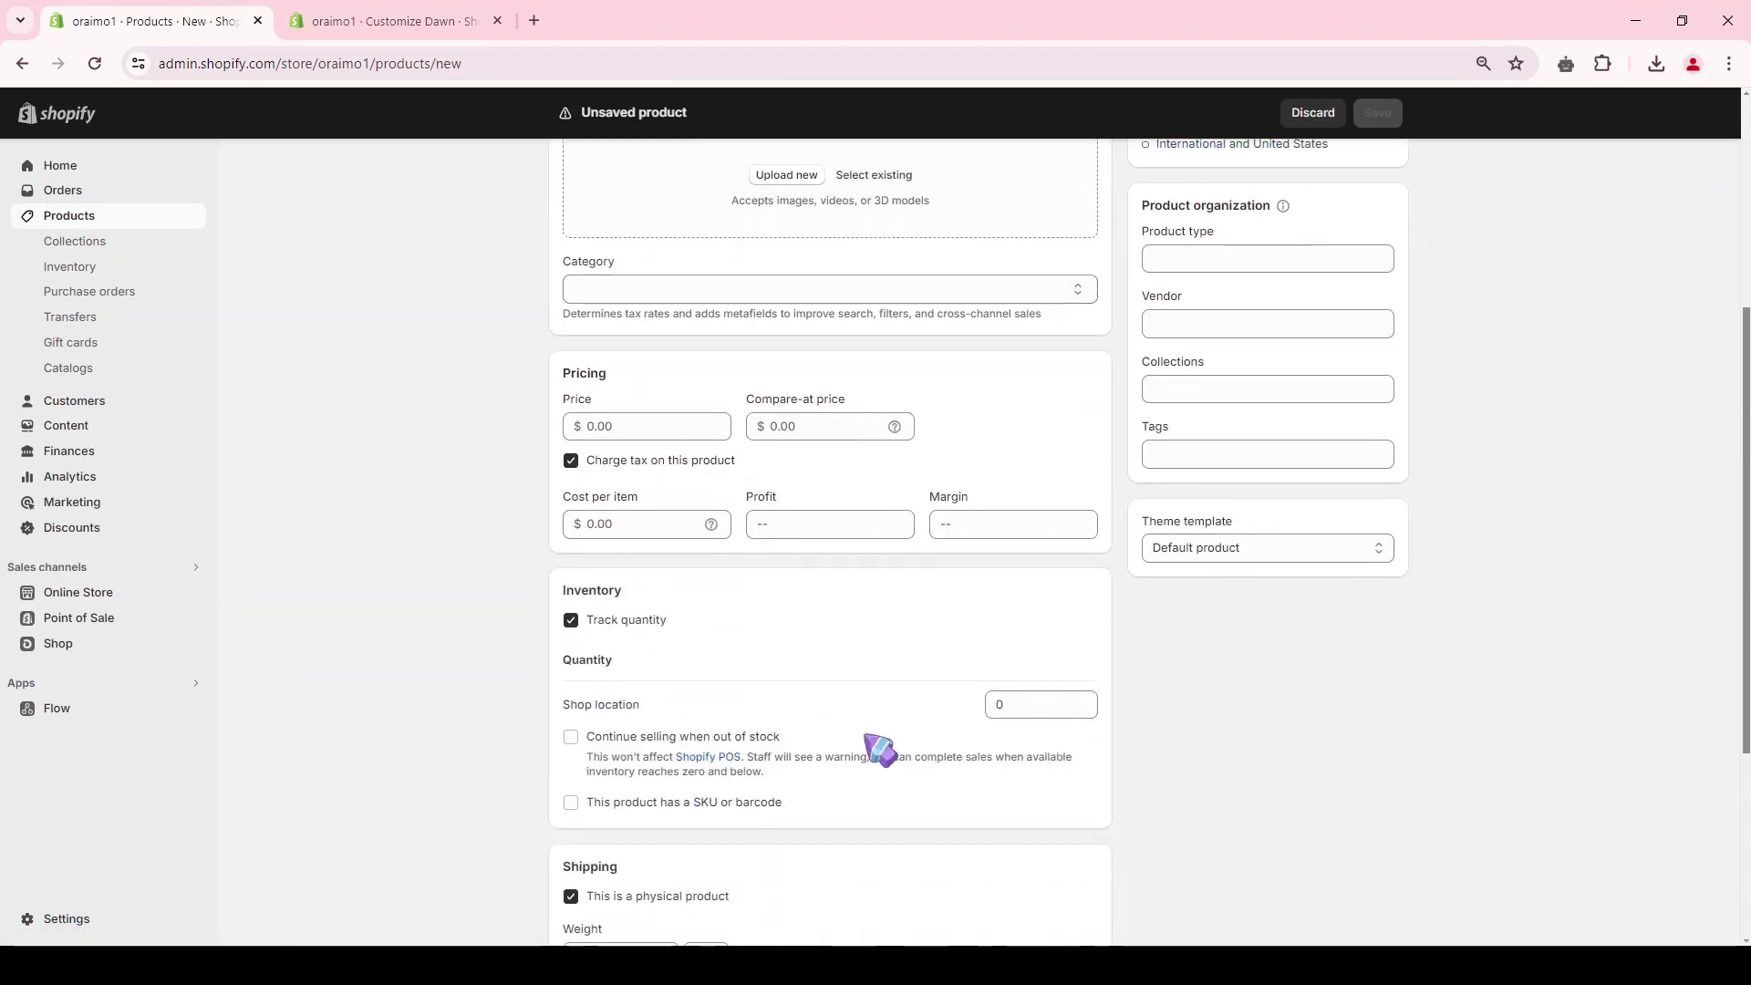
pyautogui.scroll(4, 880, 750)
pyautogui.click(639, 258)
pyautogui.write('oraimo Watch ES 2')
pyautogui.click(664, 428)
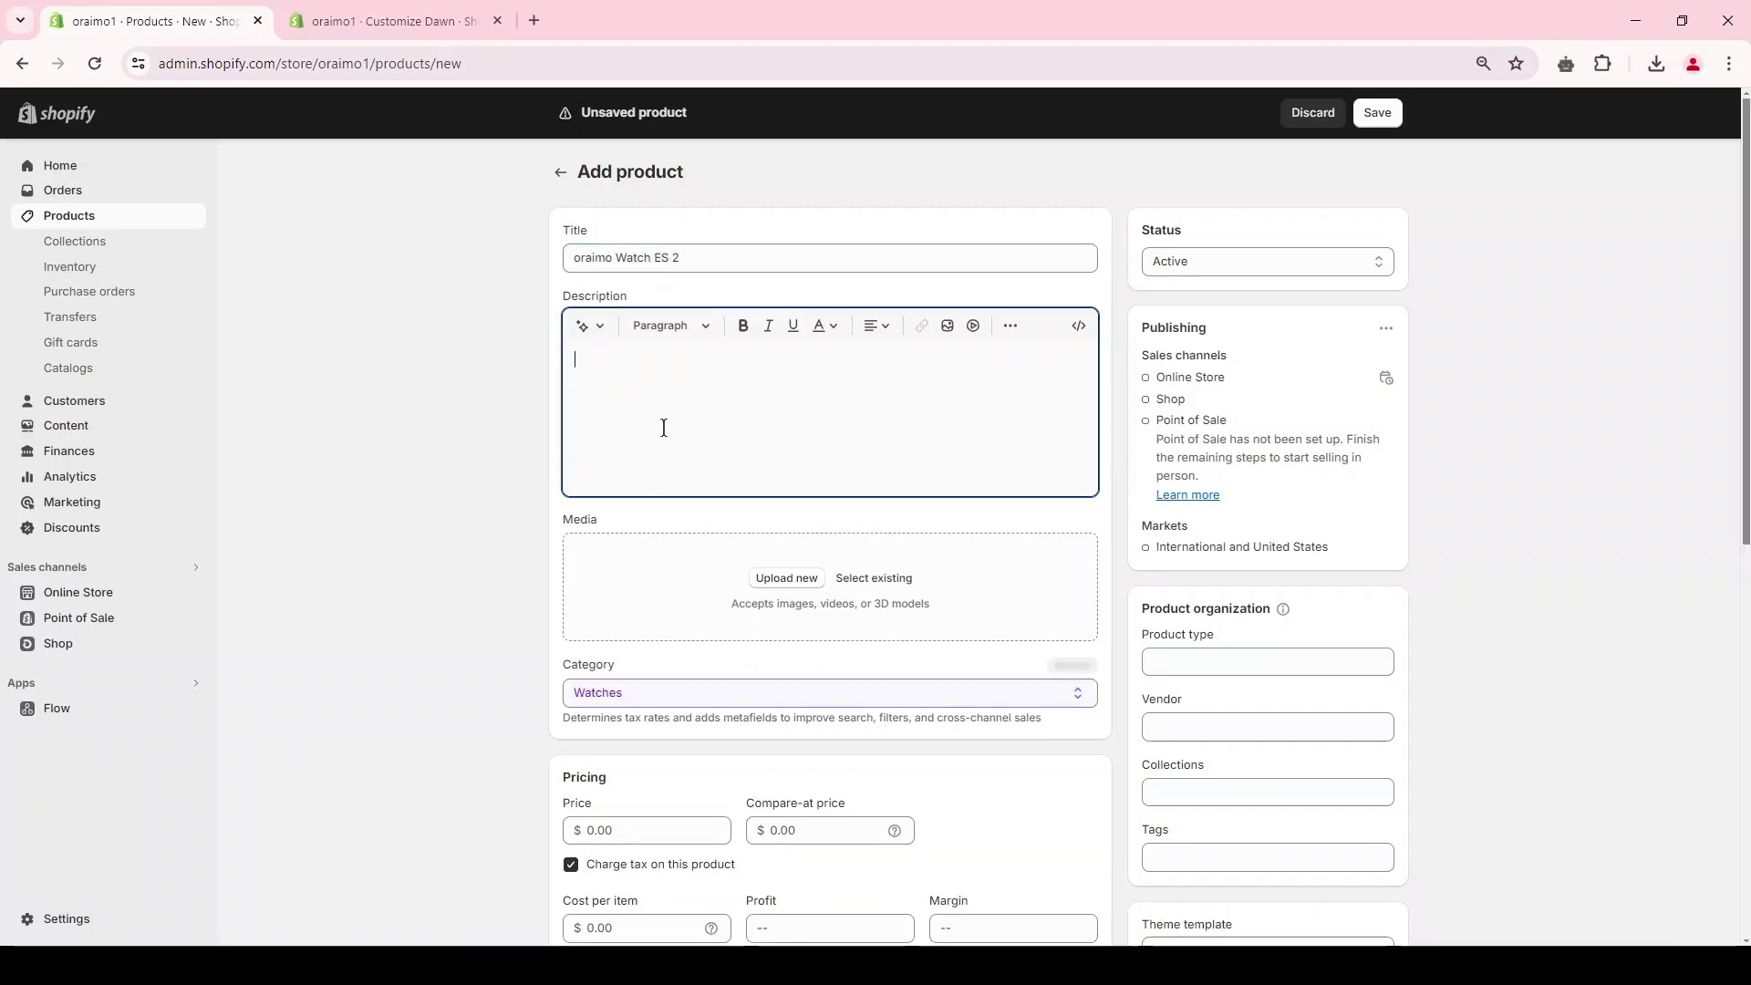
pyautogui.write('The oraimo Watch ES 2 is a reliable and advanced smartwatch designed for everyday use. With its sleek design and robust features, this watch offers convenience and efficiency to its users. Stay connected and track your fitness goals with this must-have device.')
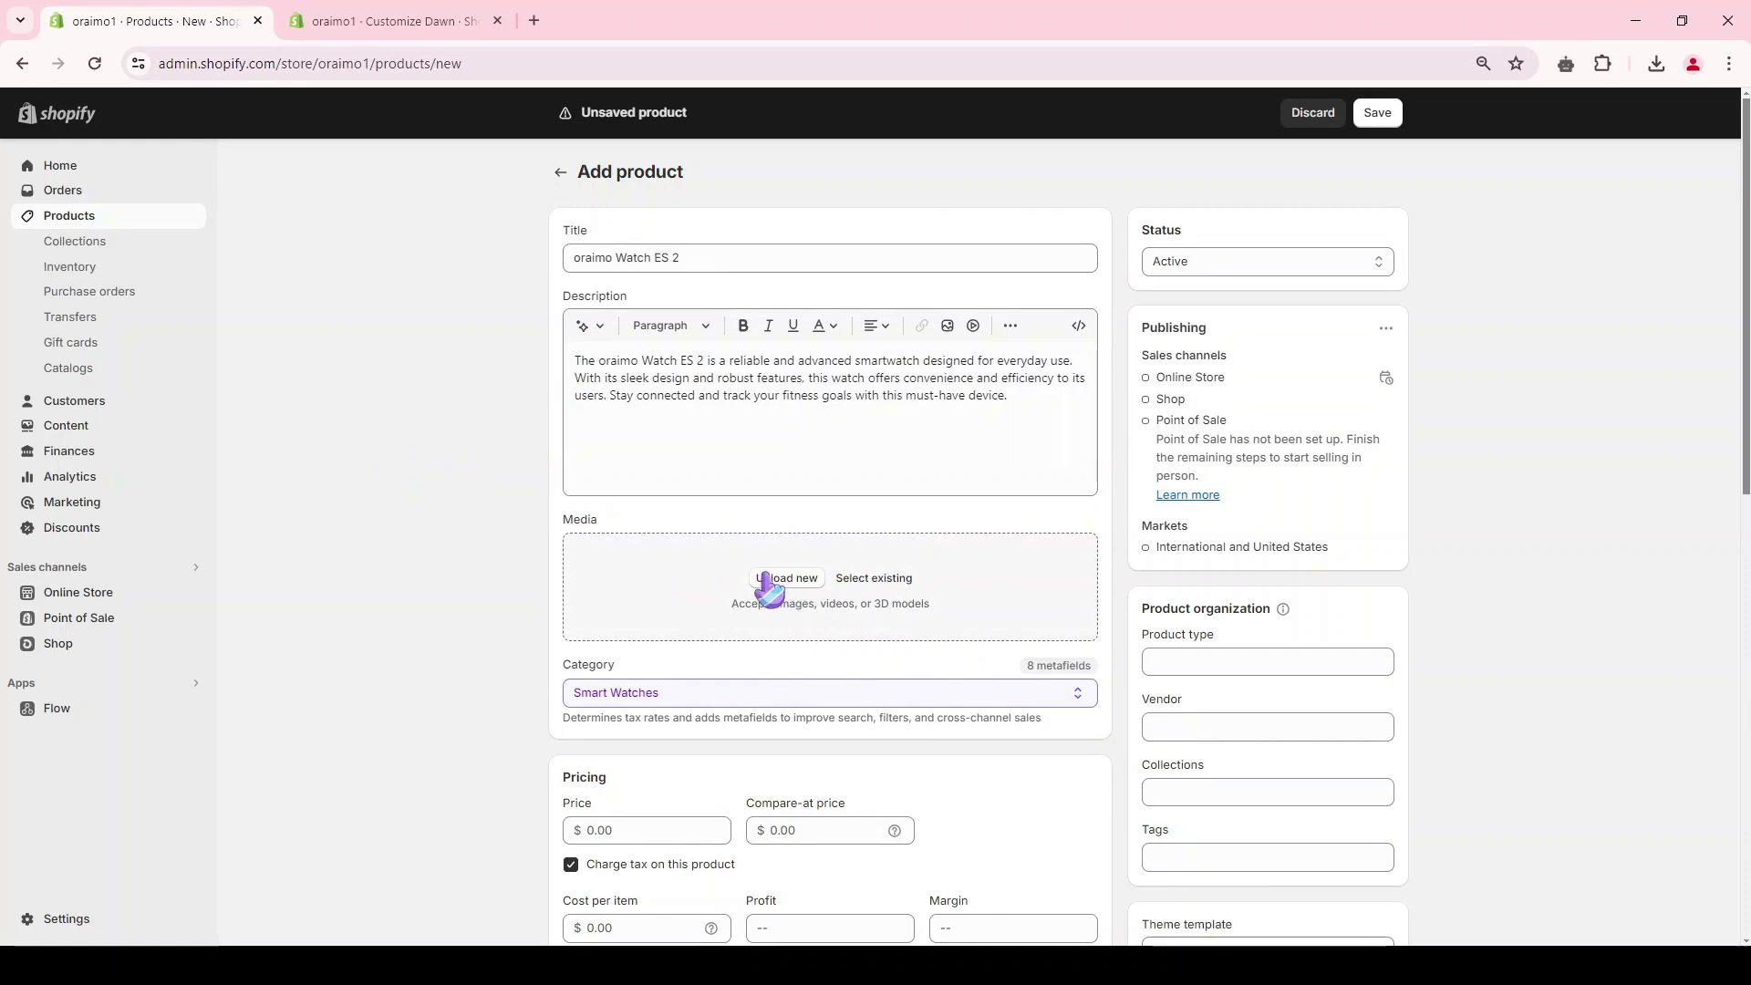
# Add the black smartwatch image with orange background as product media and set the price to $25.00 and the compare-at price to $30.00.
pyautogui.hotkey('ctrl', 'v')
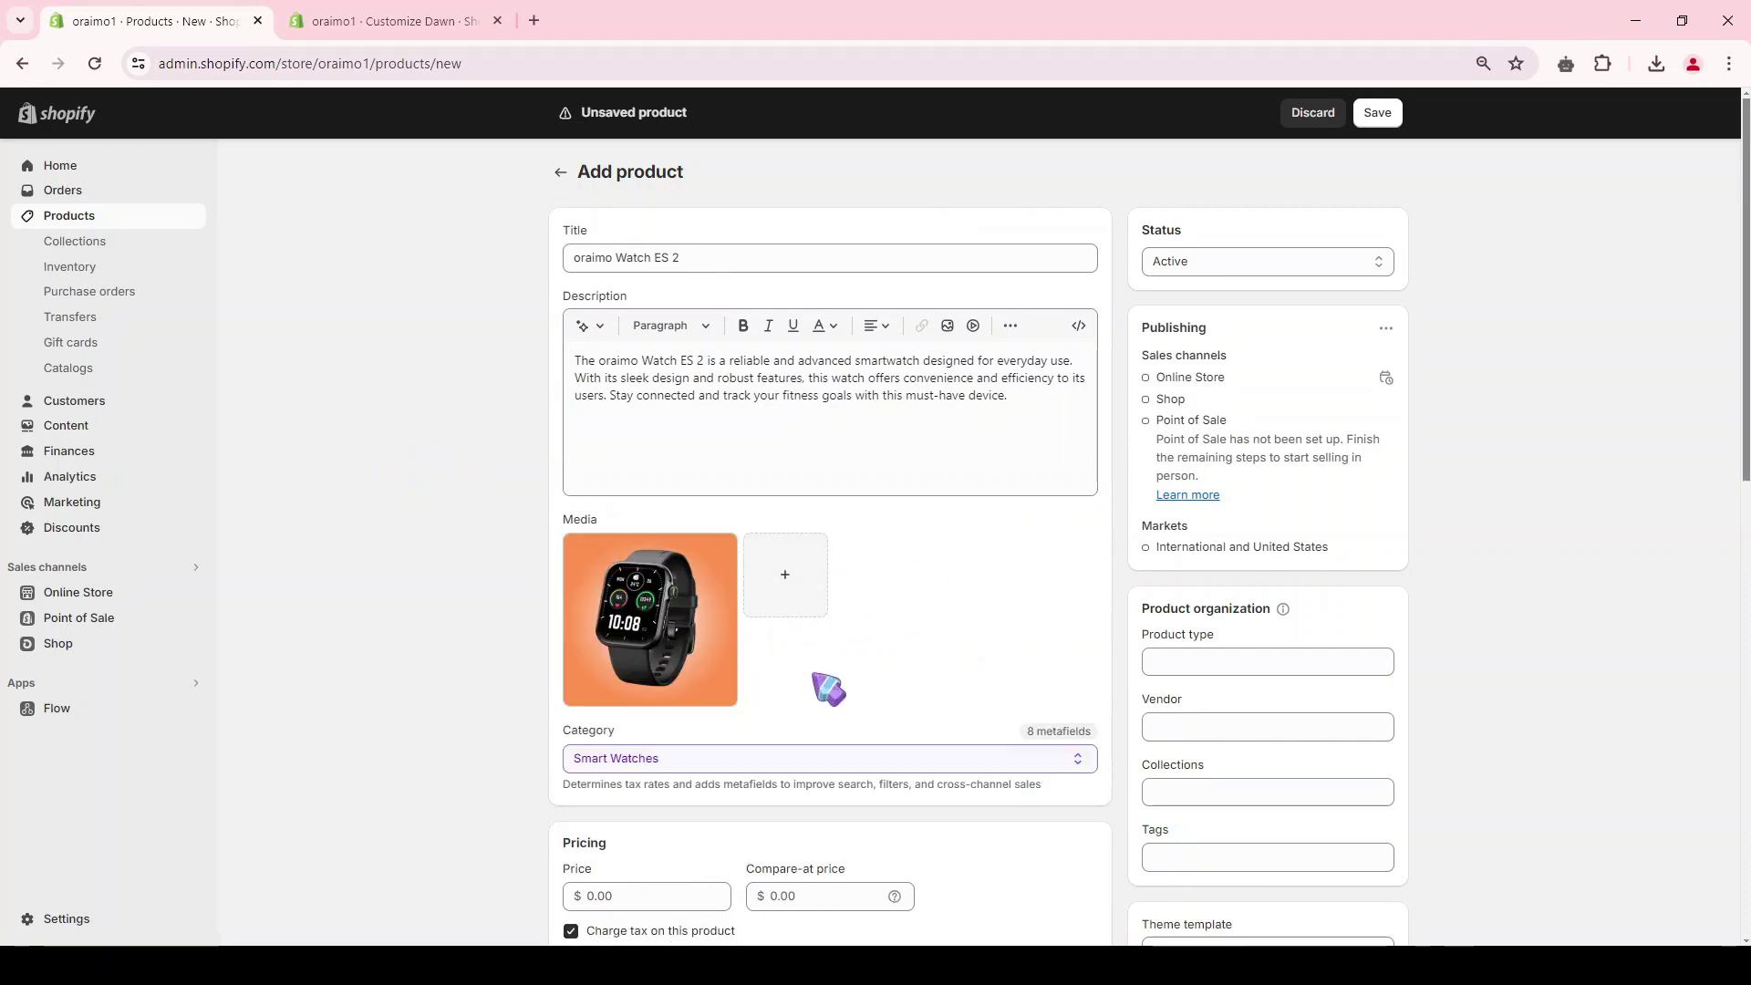
pyautogui.scroll(-4, 903, 547)
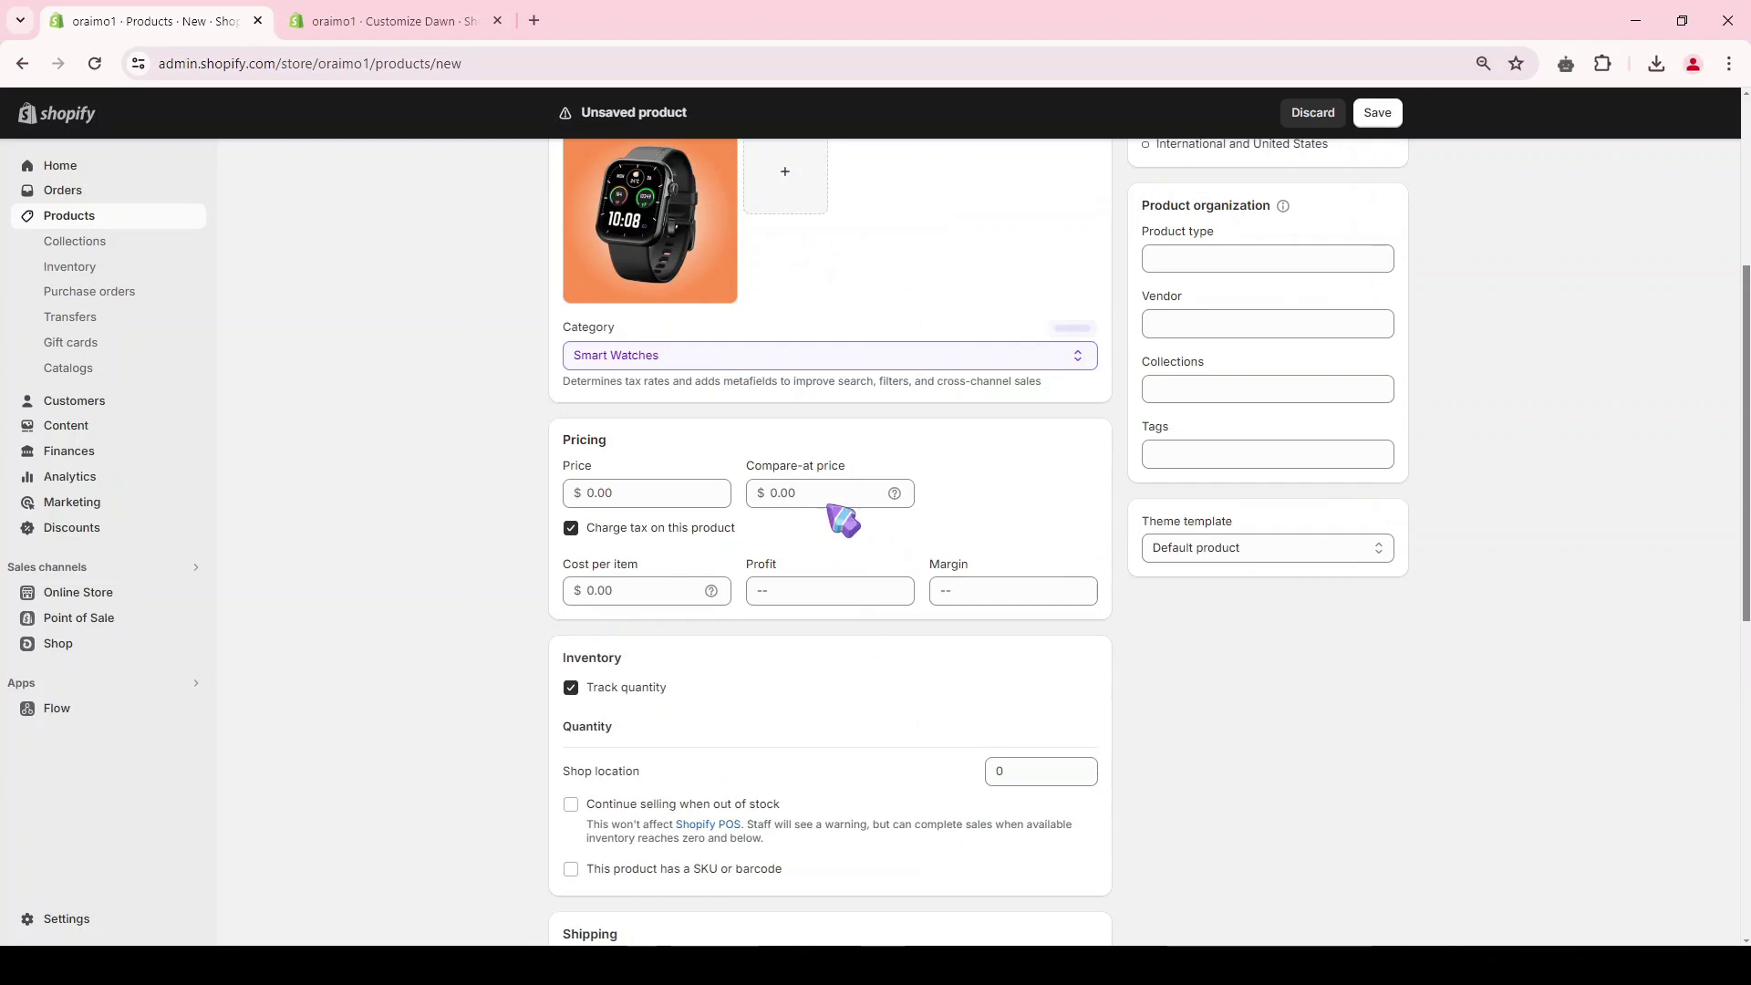
pyautogui.click(638, 493)
pyautogui.write('25')
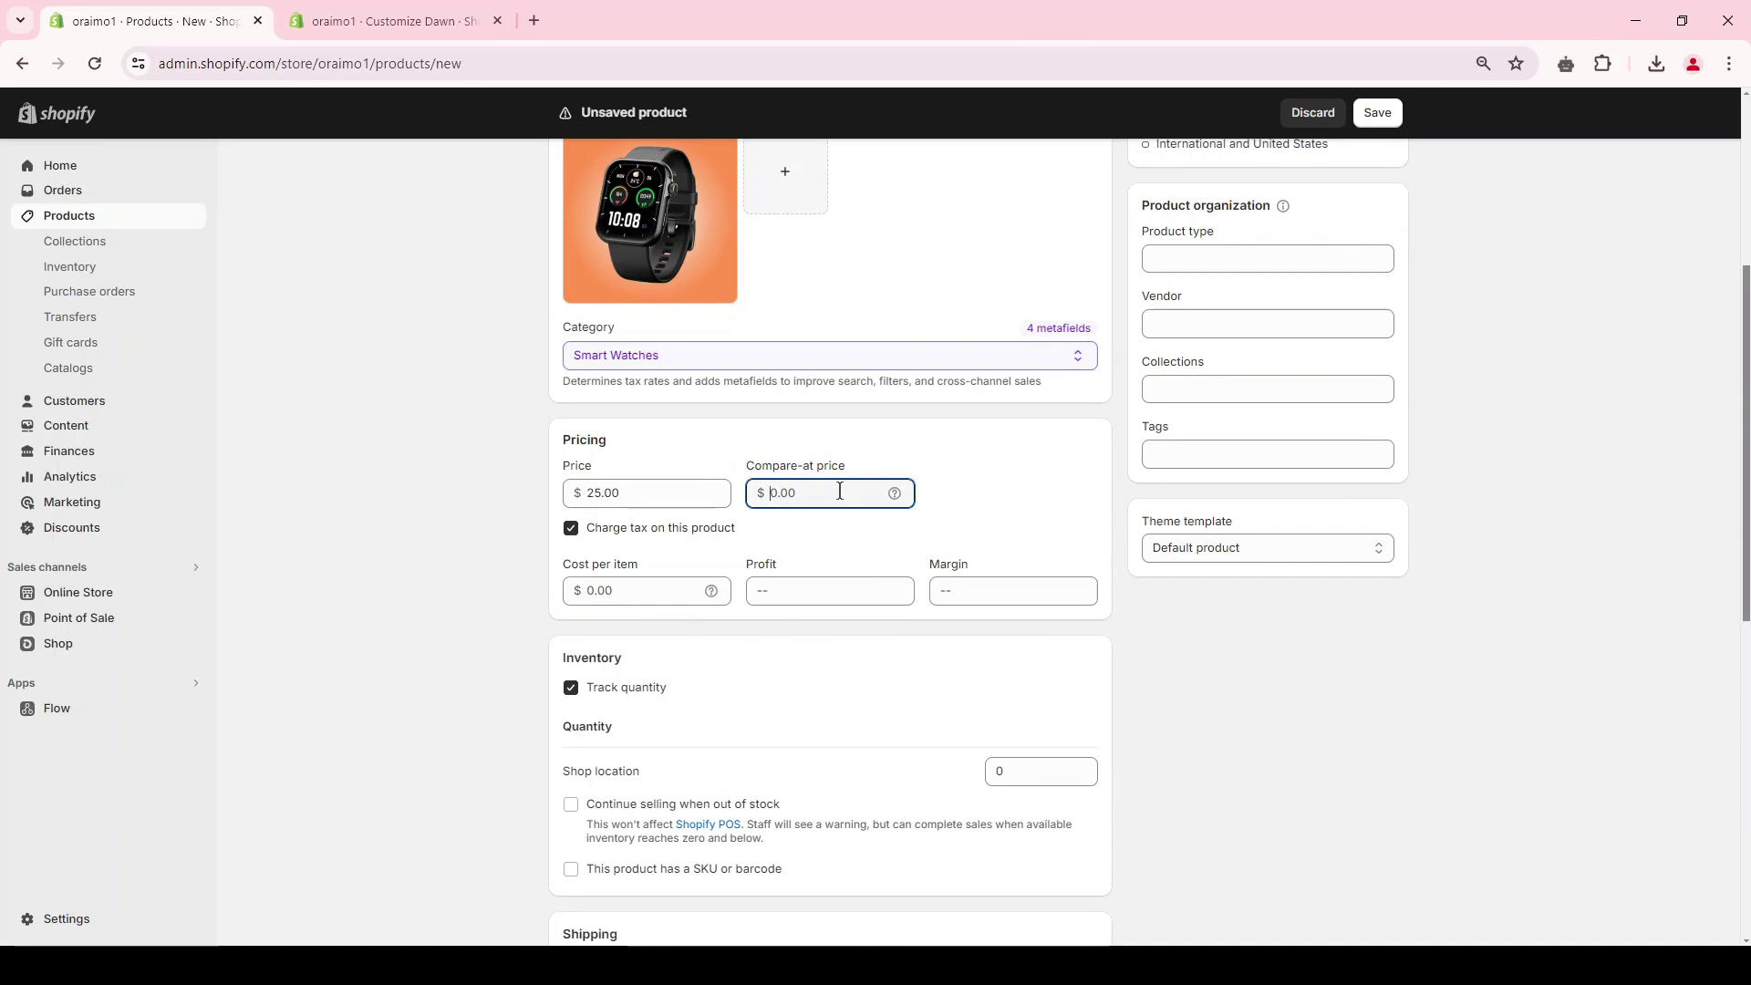
pyautogui.scroll(-3, 878, 488)
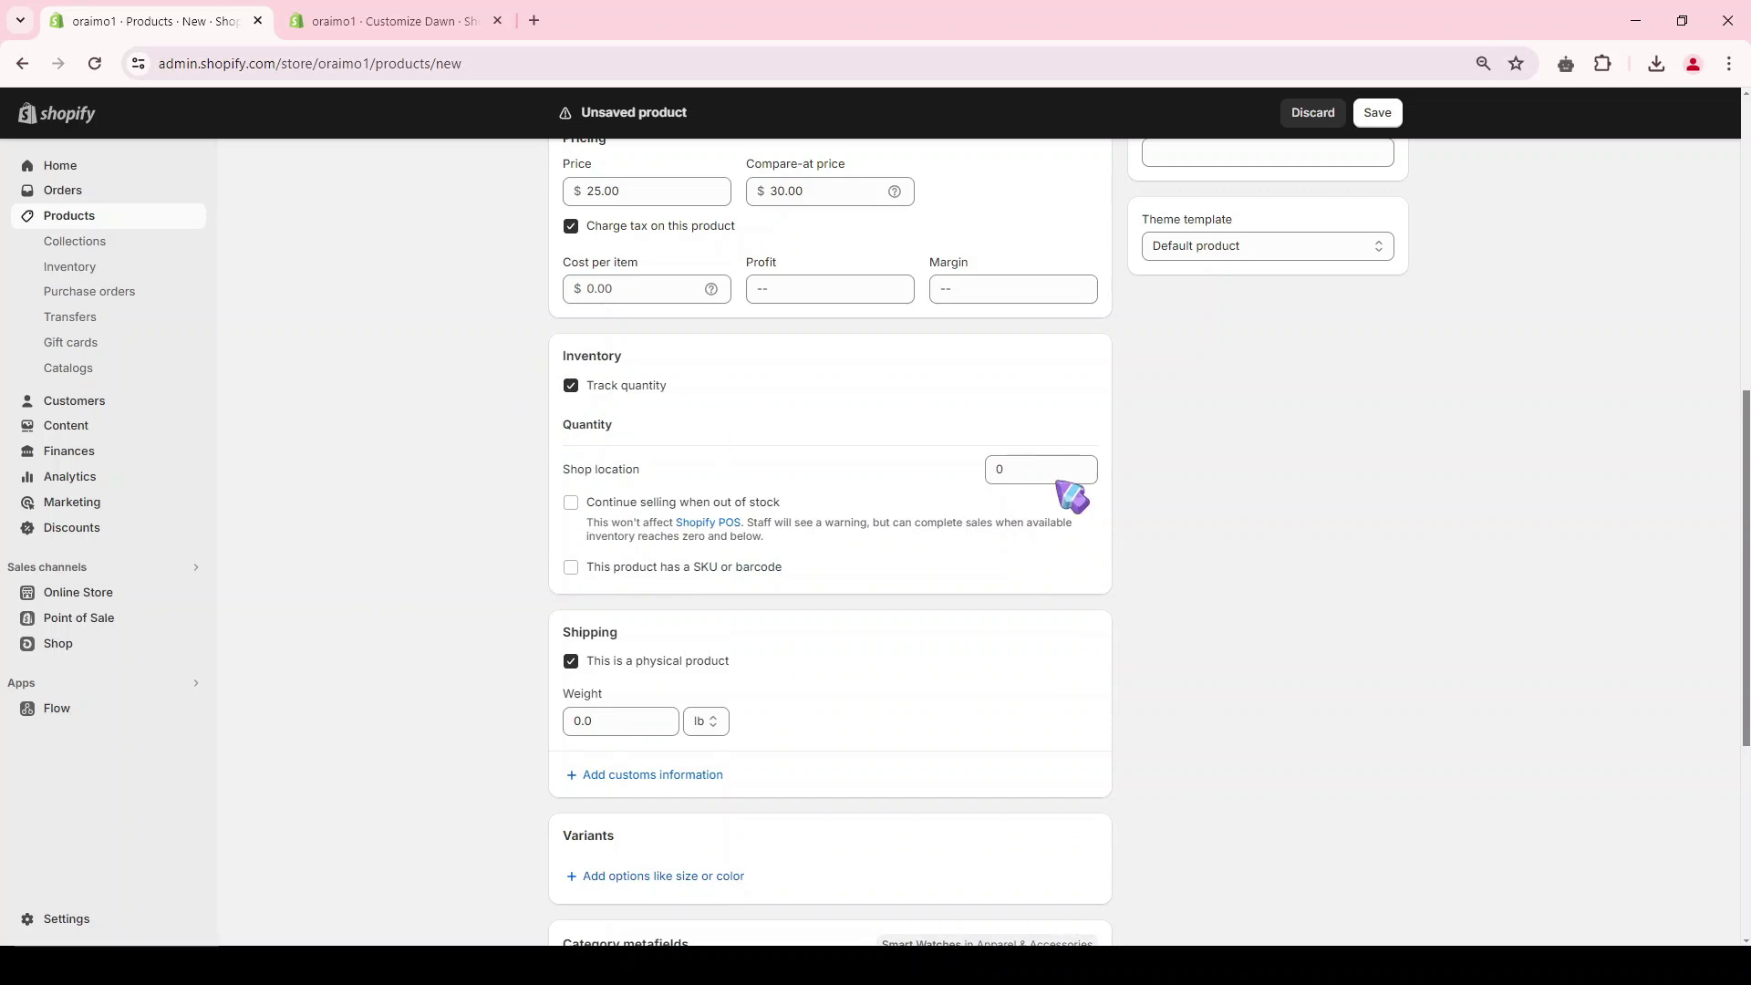
# Turn off quantity tracking for the smartwatch and save the product.
pyautogui.click(605, 386)
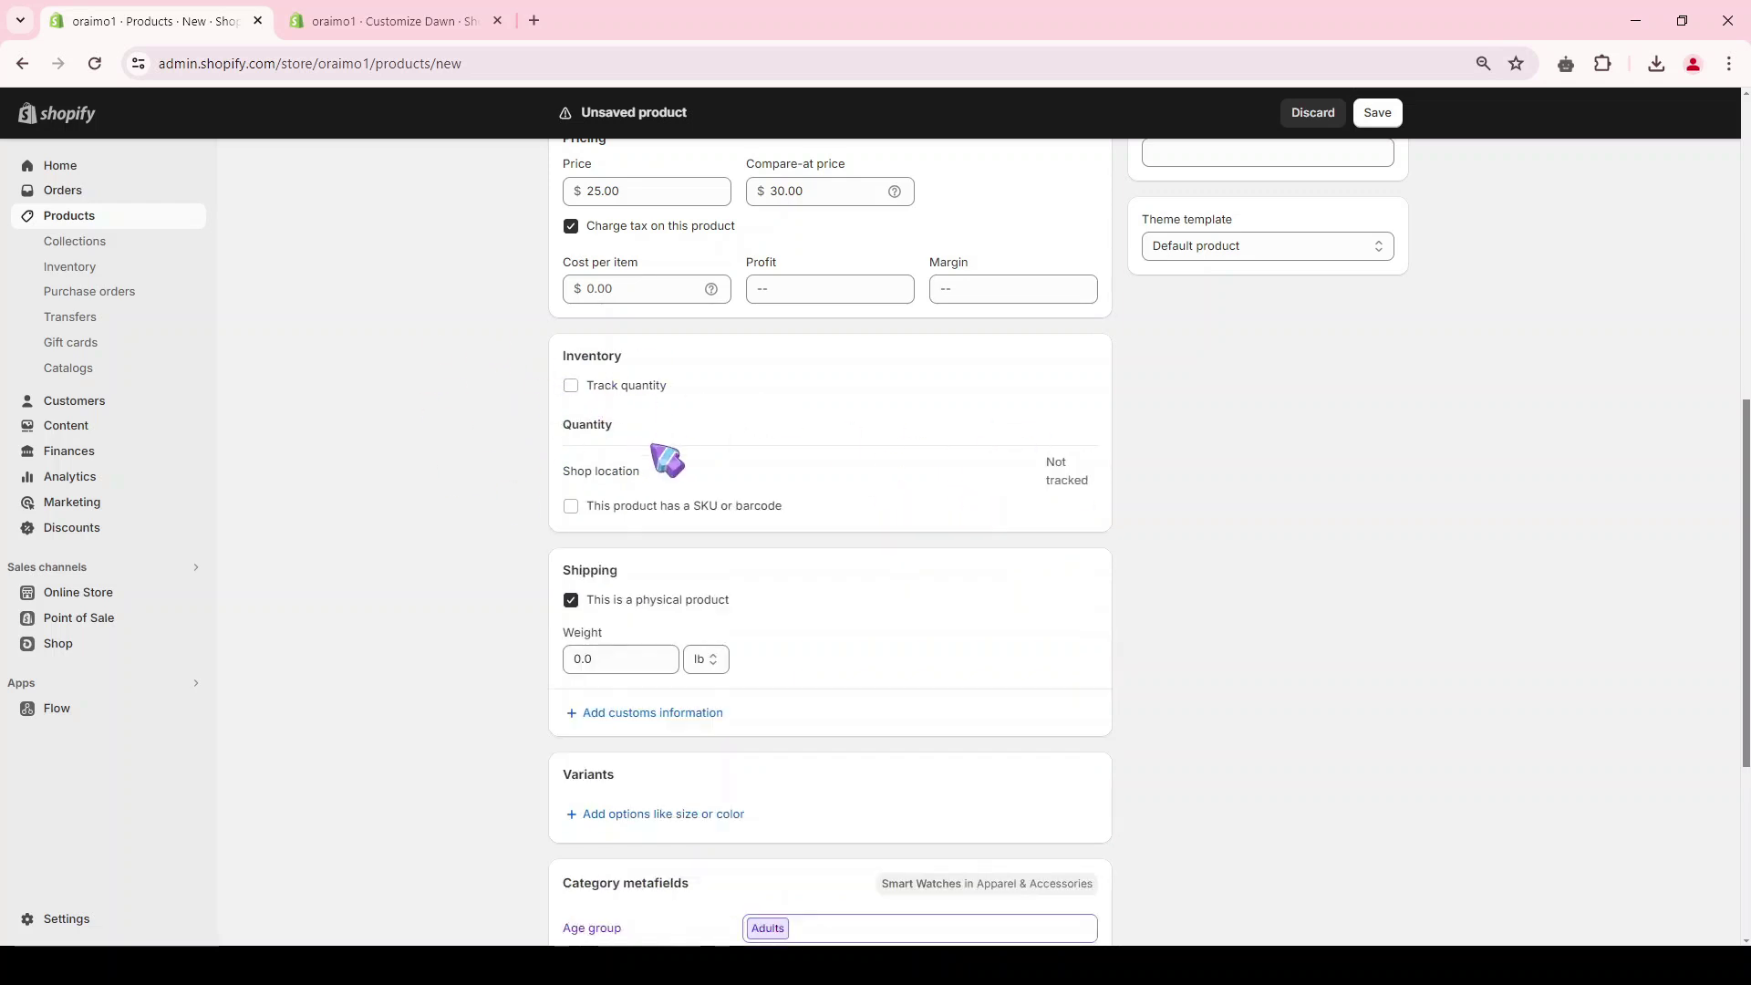
pyautogui.scroll(-2, 668, 460)
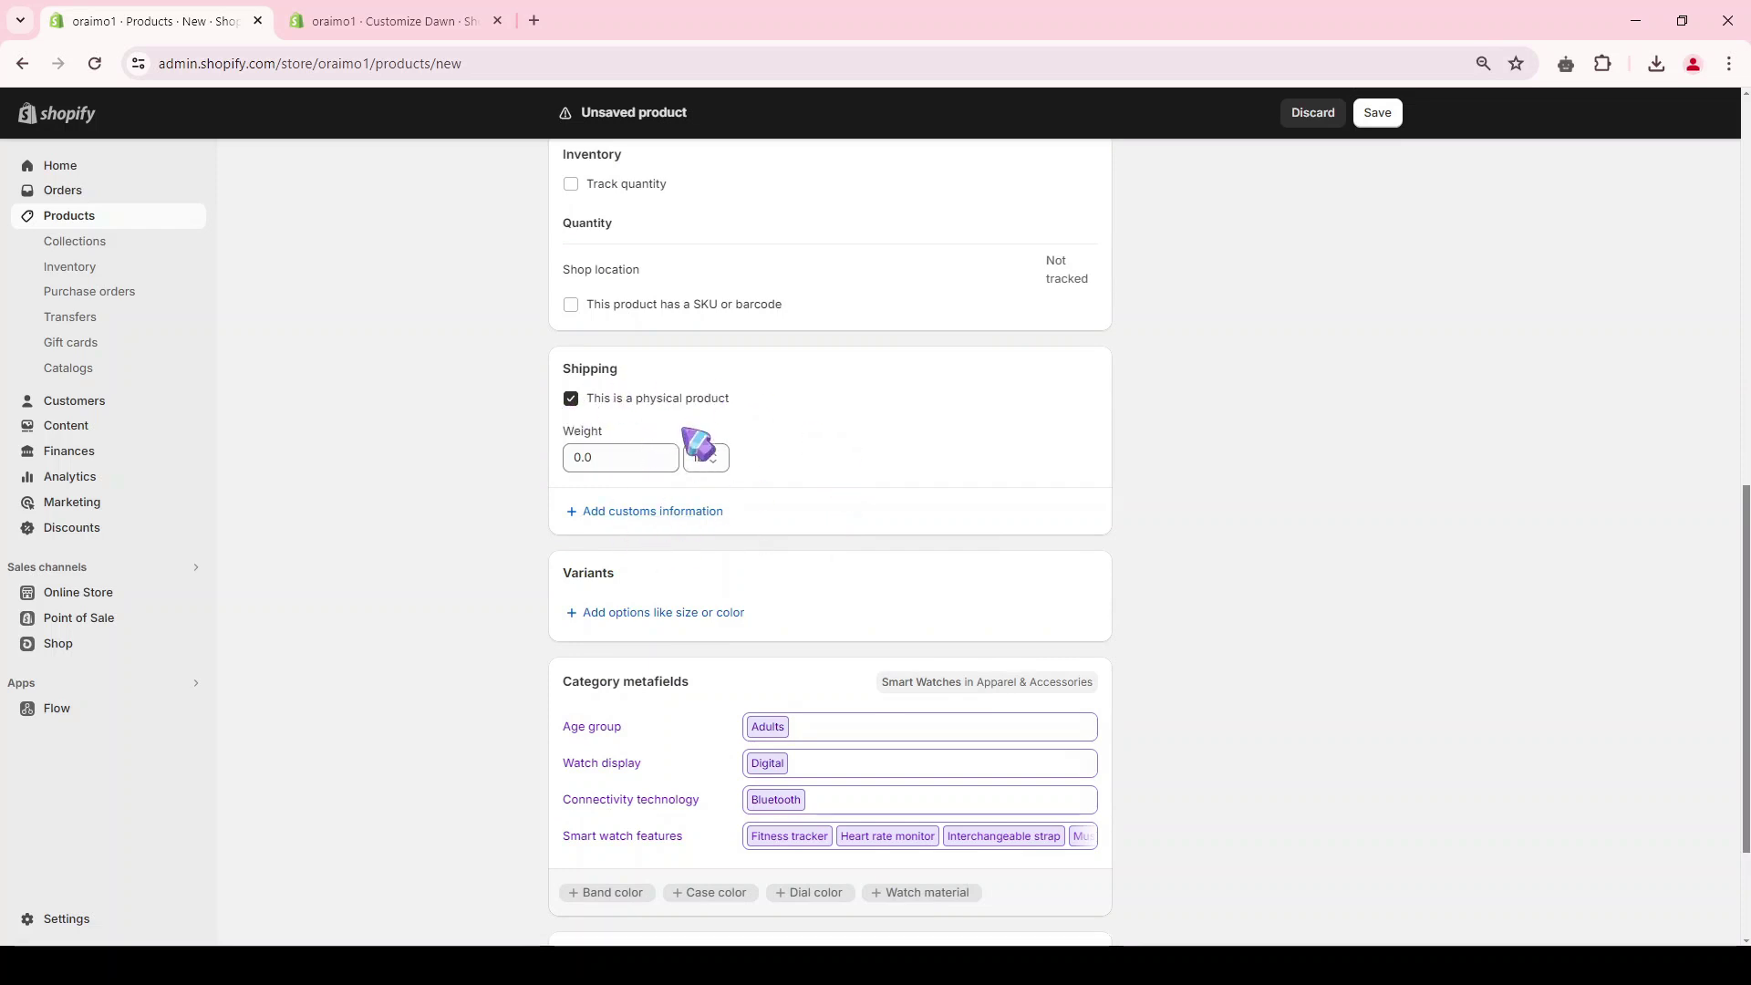
pyautogui.scroll(-2, 707, 469)
pyautogui.doubleClick(588, 379)
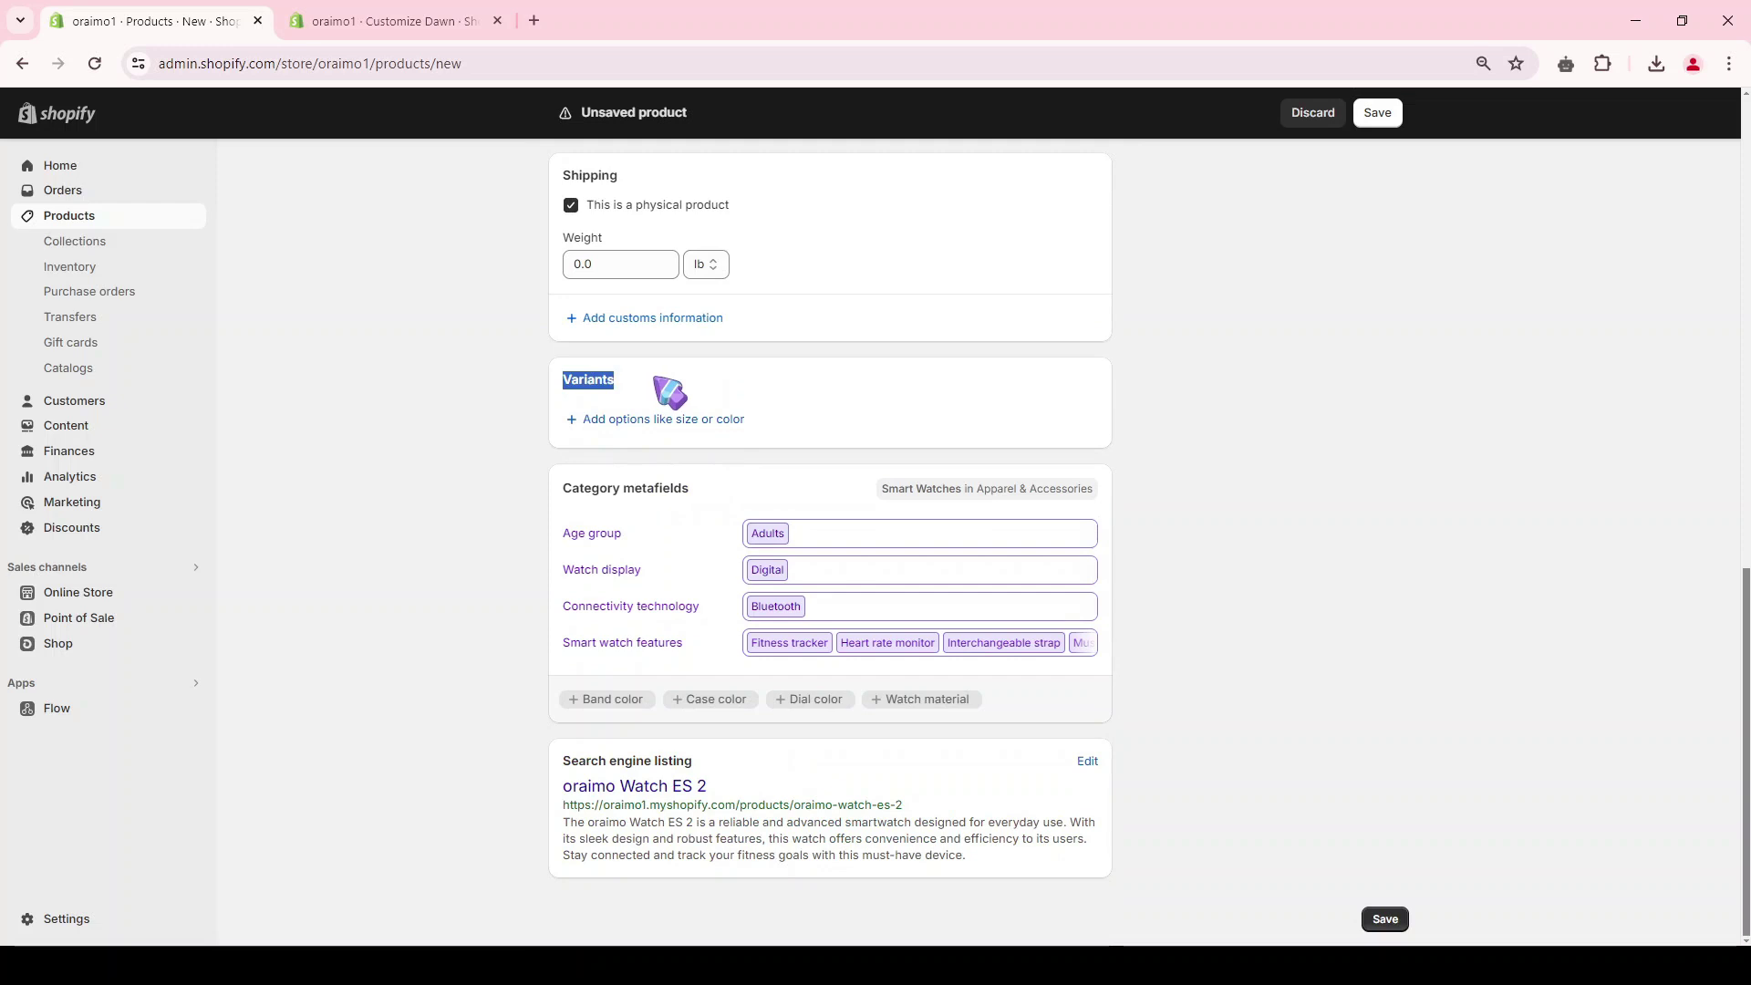
pyautogui.click(606, 420)
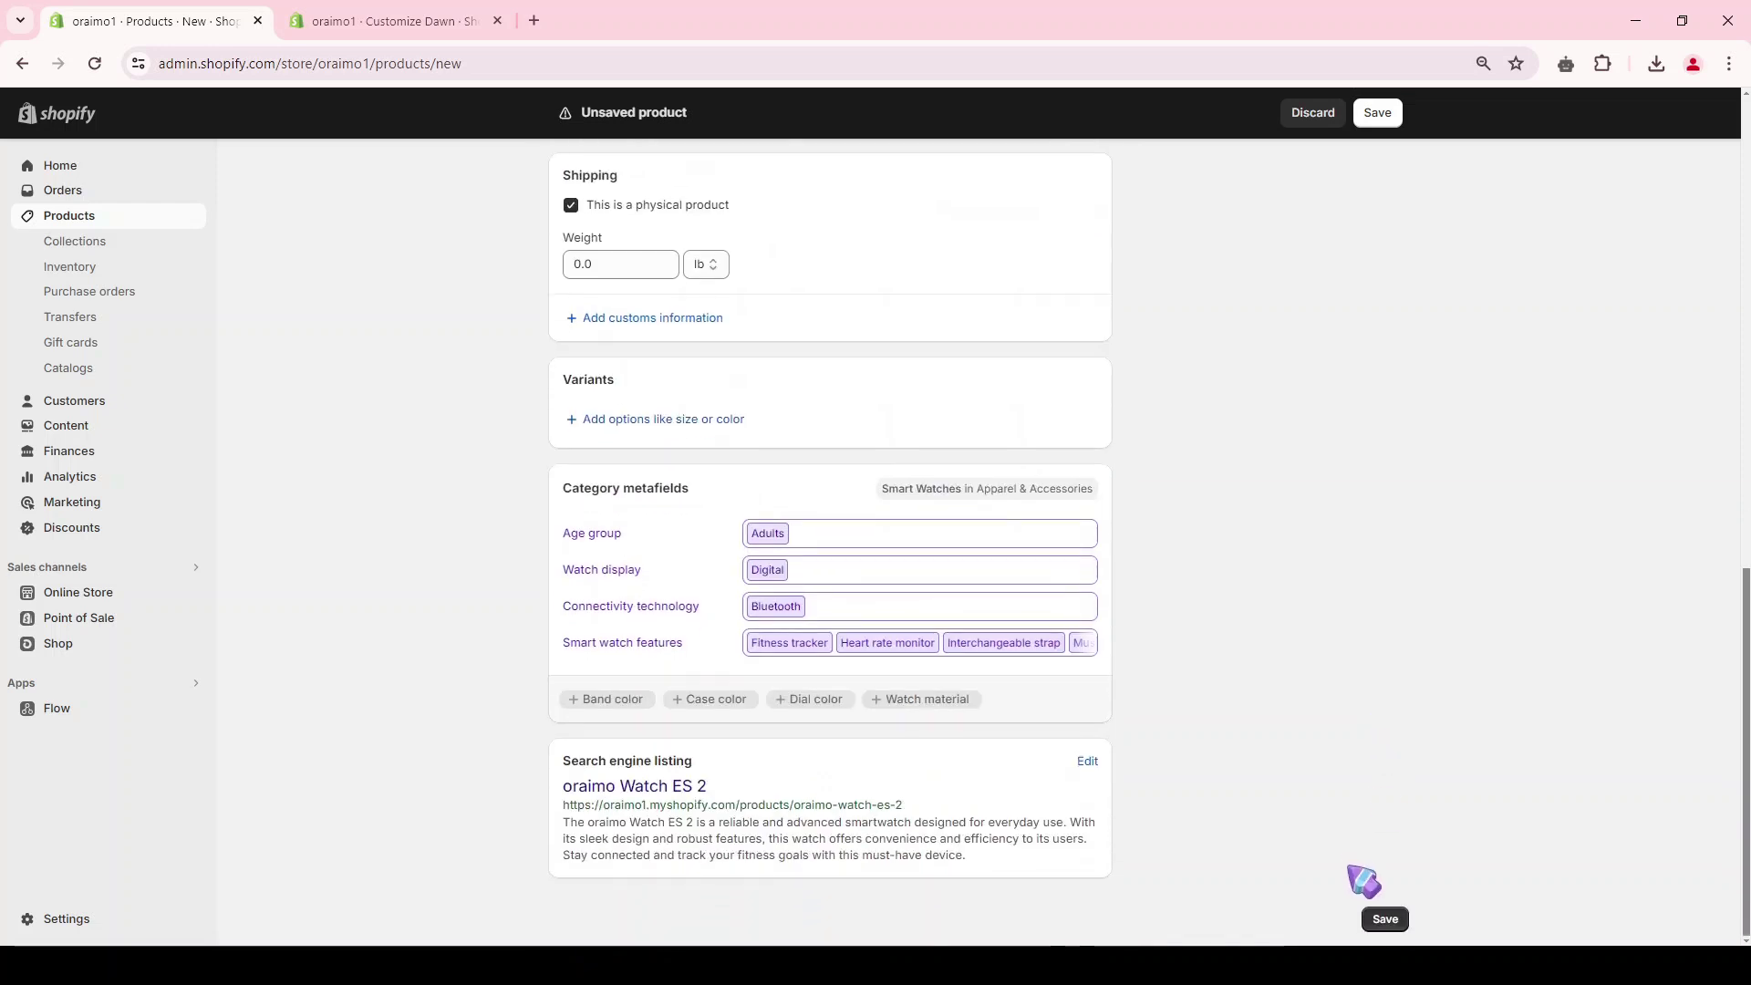
pyautogui.click(1385, 919)
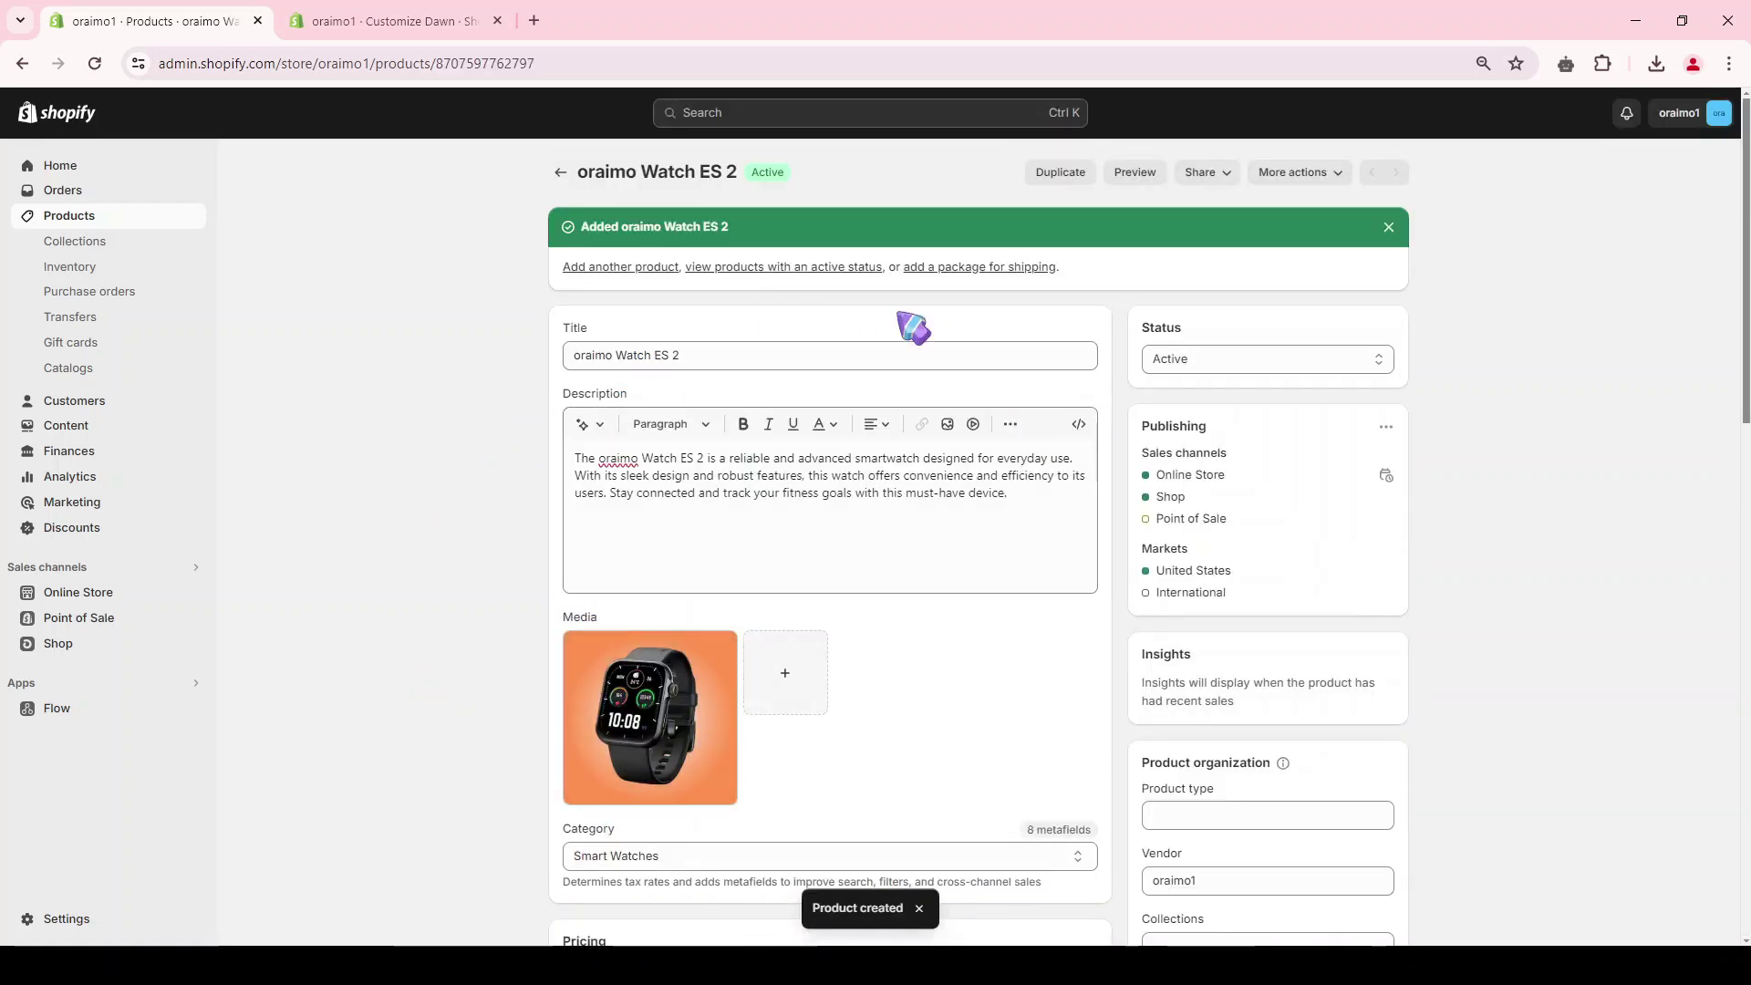
# Preview the saved smartwatch's product page in the online store and close the preview.
pyautogui.click(1129, 173)
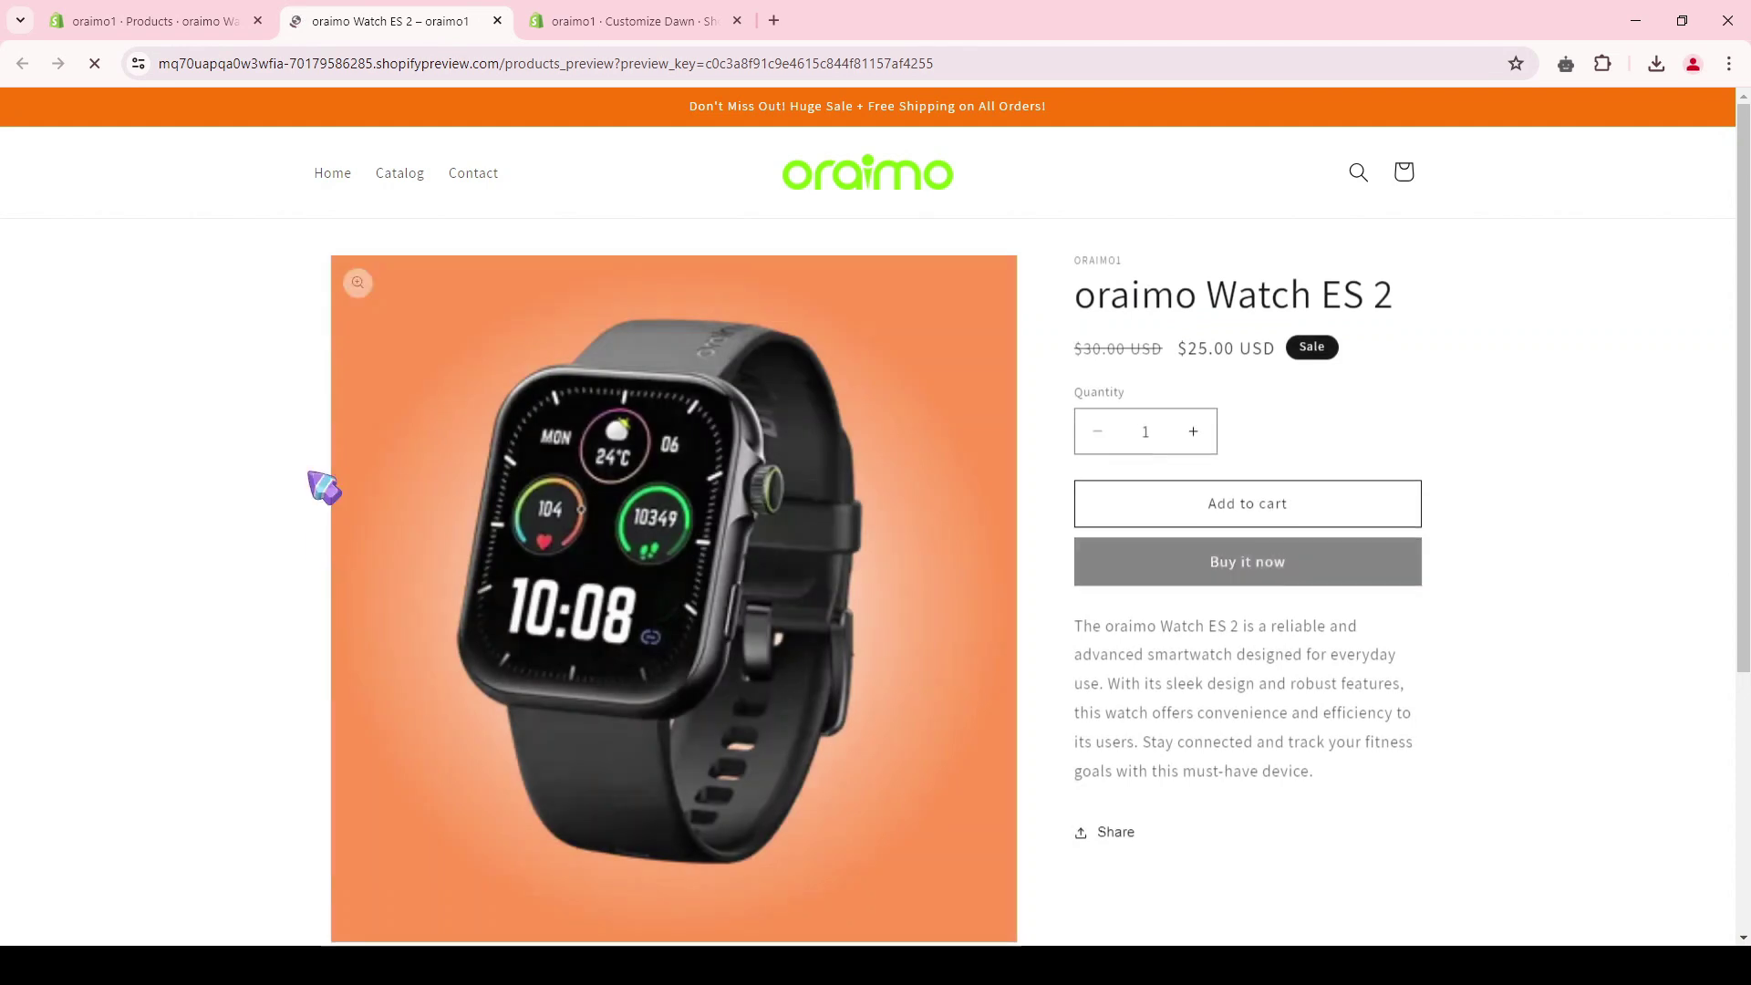
pyautogui.scroll(-1, 404, 499)
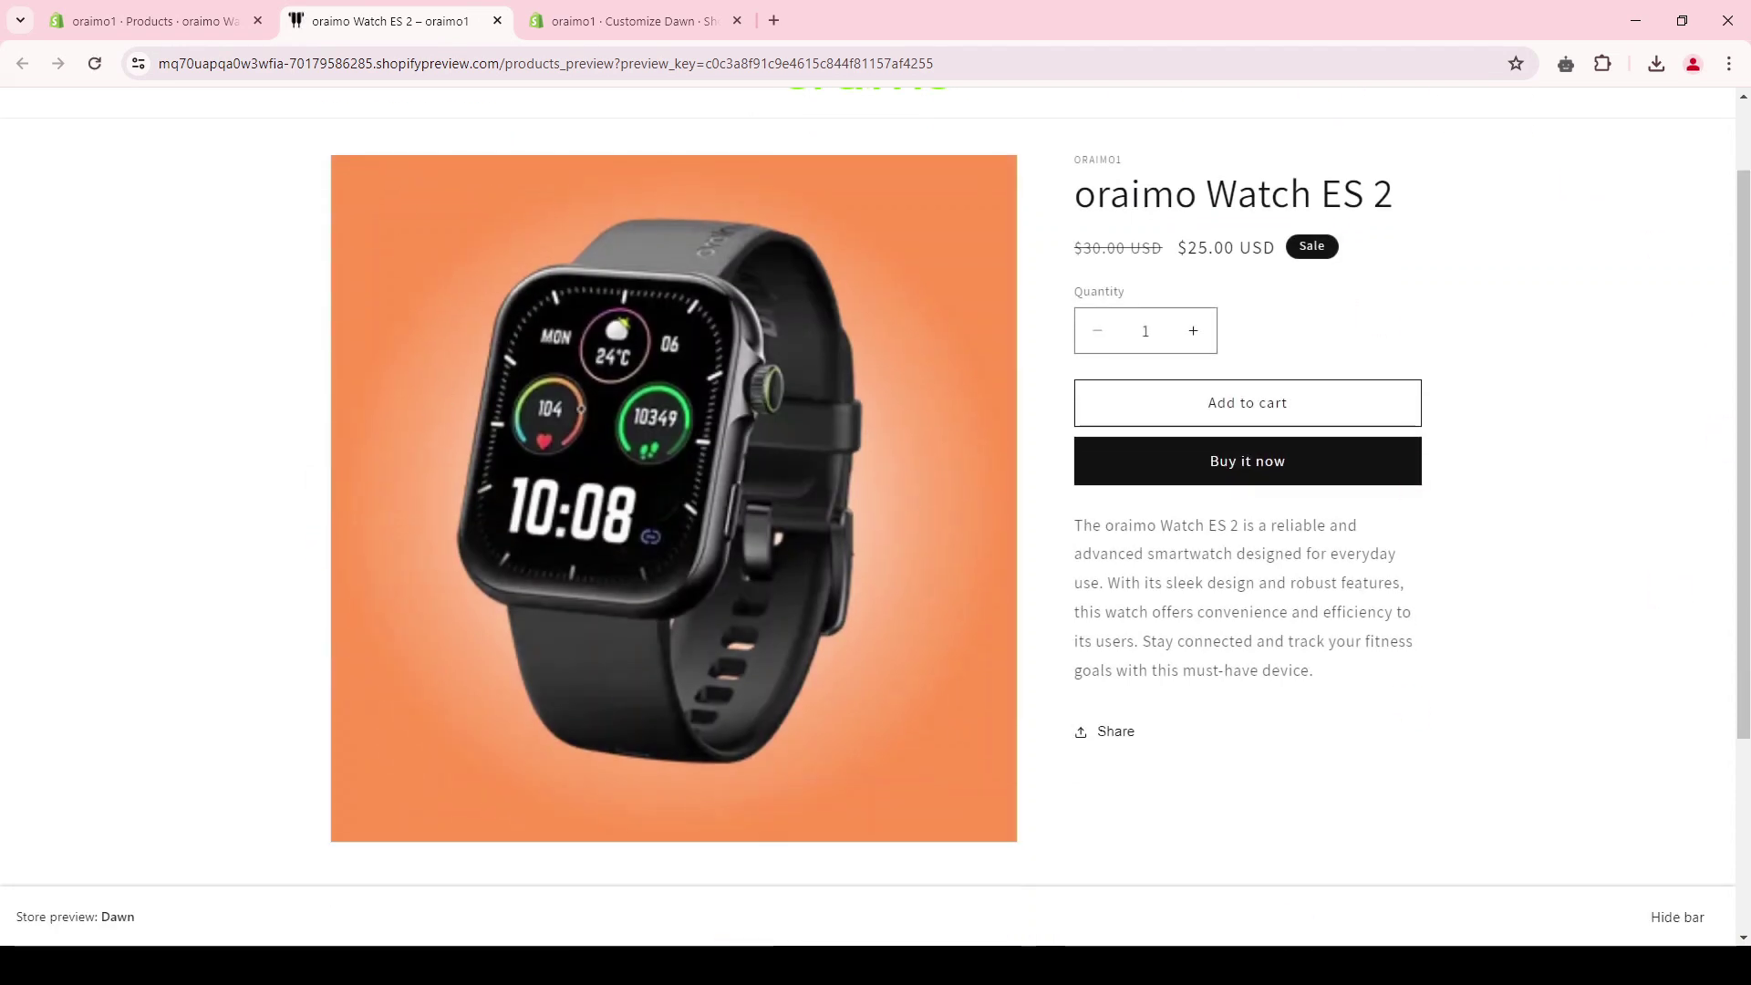
pyautogui.hotkey('ctrl', 'w')
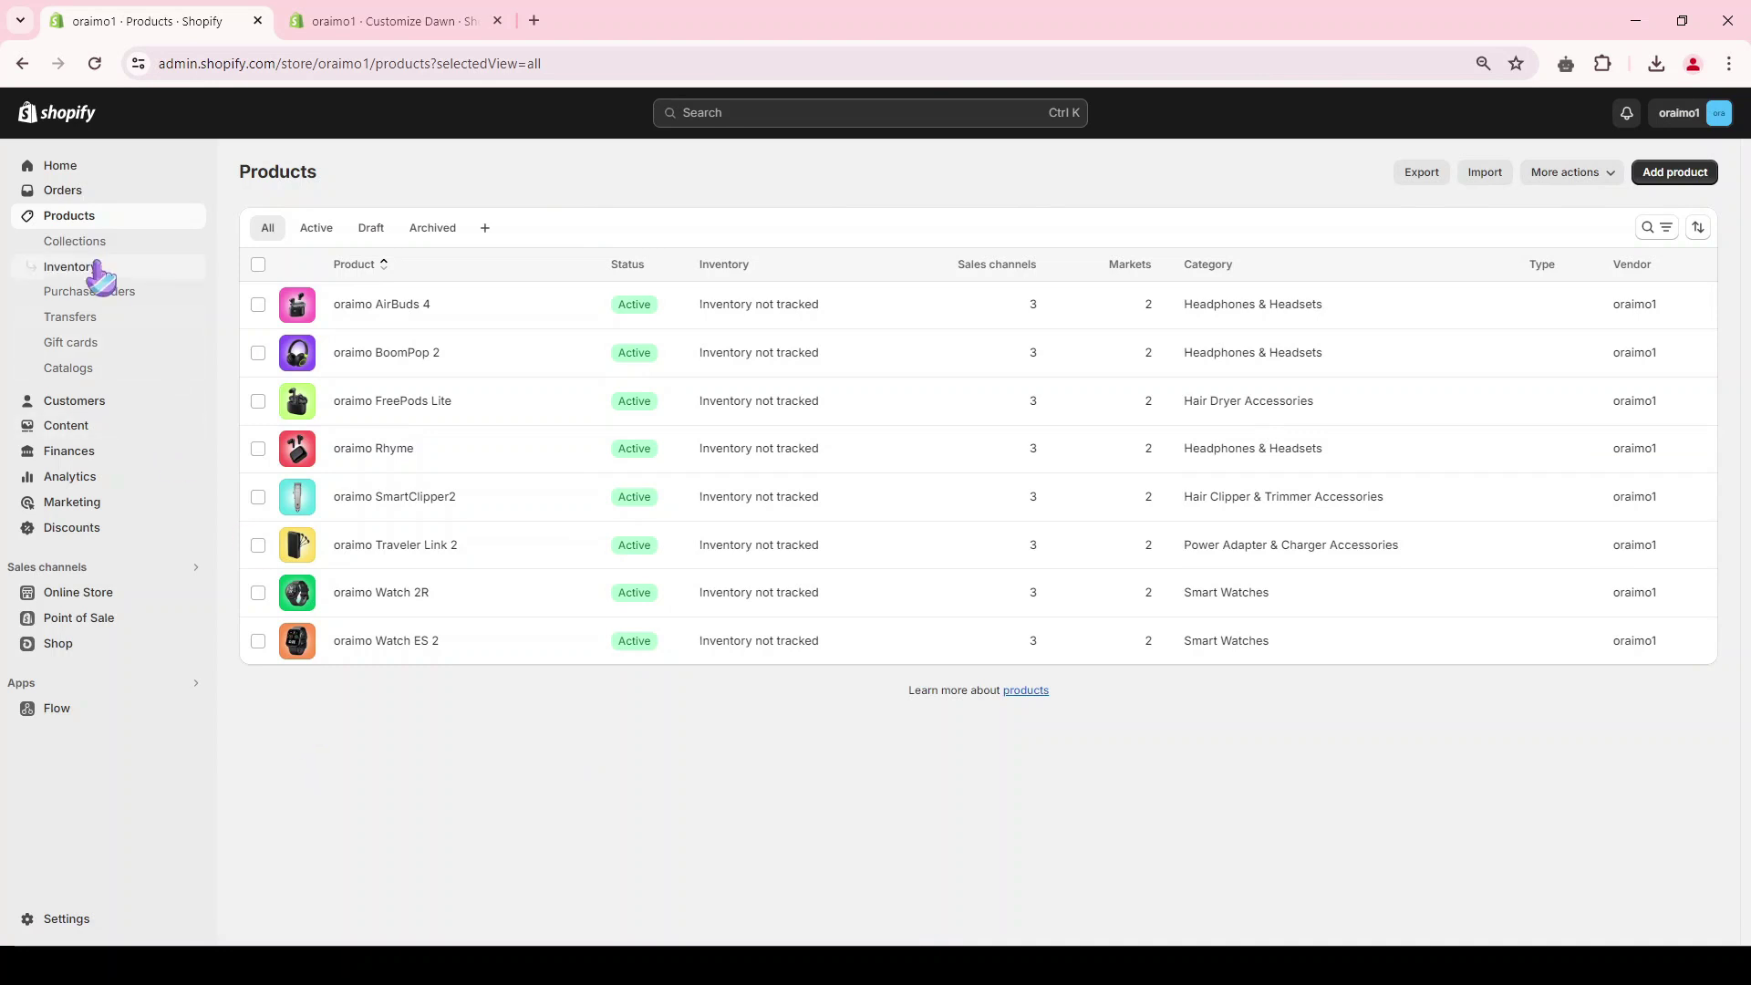
# Delete the existing "Home page" collection from the store's collections.
pyautogui.click(76, 243)
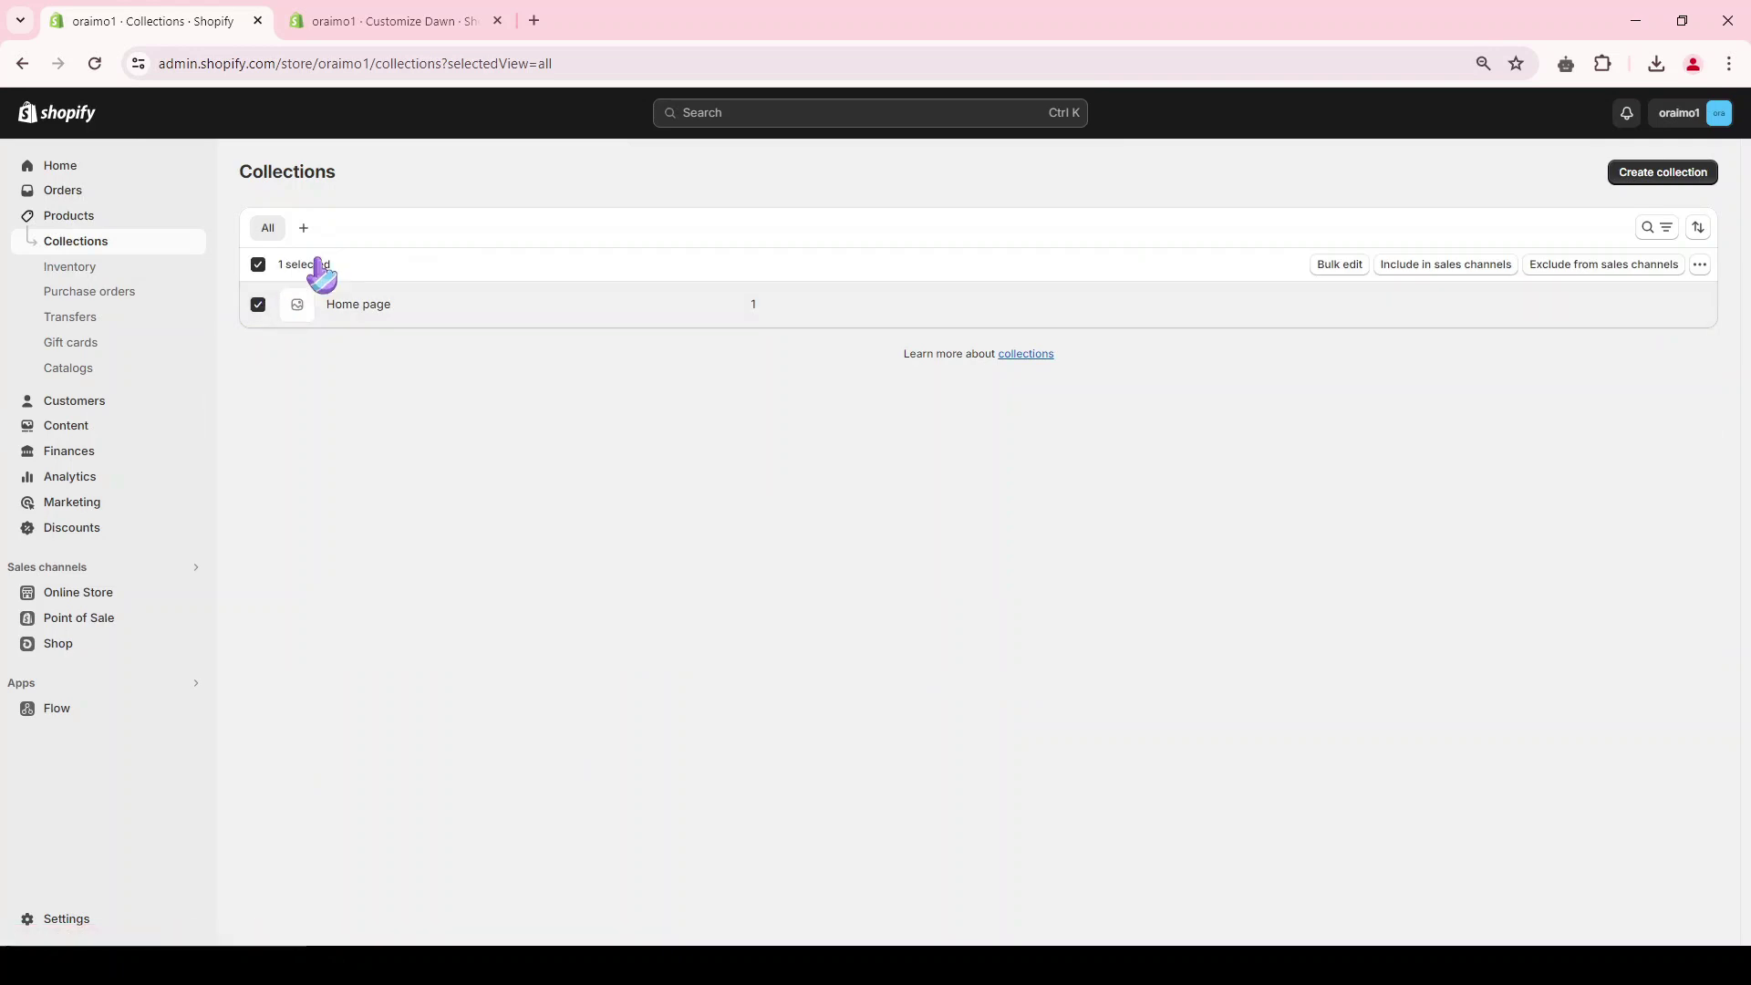
pyautogui.click(1700, 264)
pyautogui.click(1650, 301)
pyautogui.click(1115, 566)
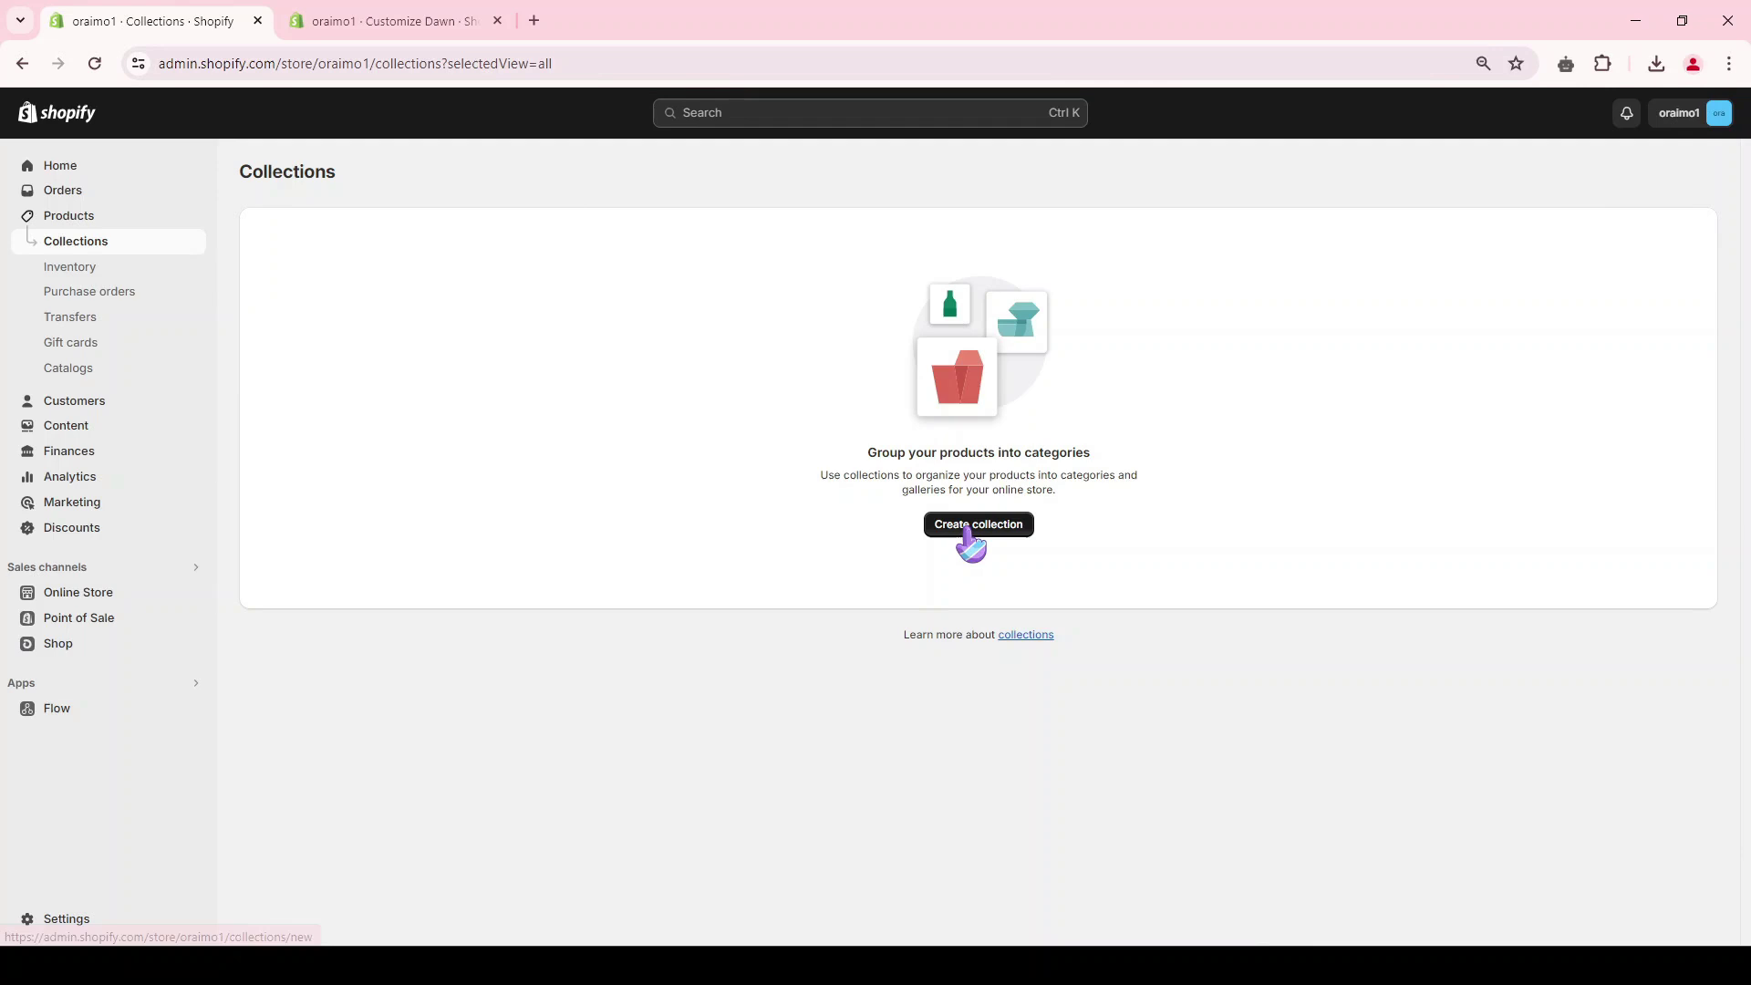
# Create and save a manual collection titled "Watches" with a black smartwatch picture as its image.
pyautogui.click(970, 532)
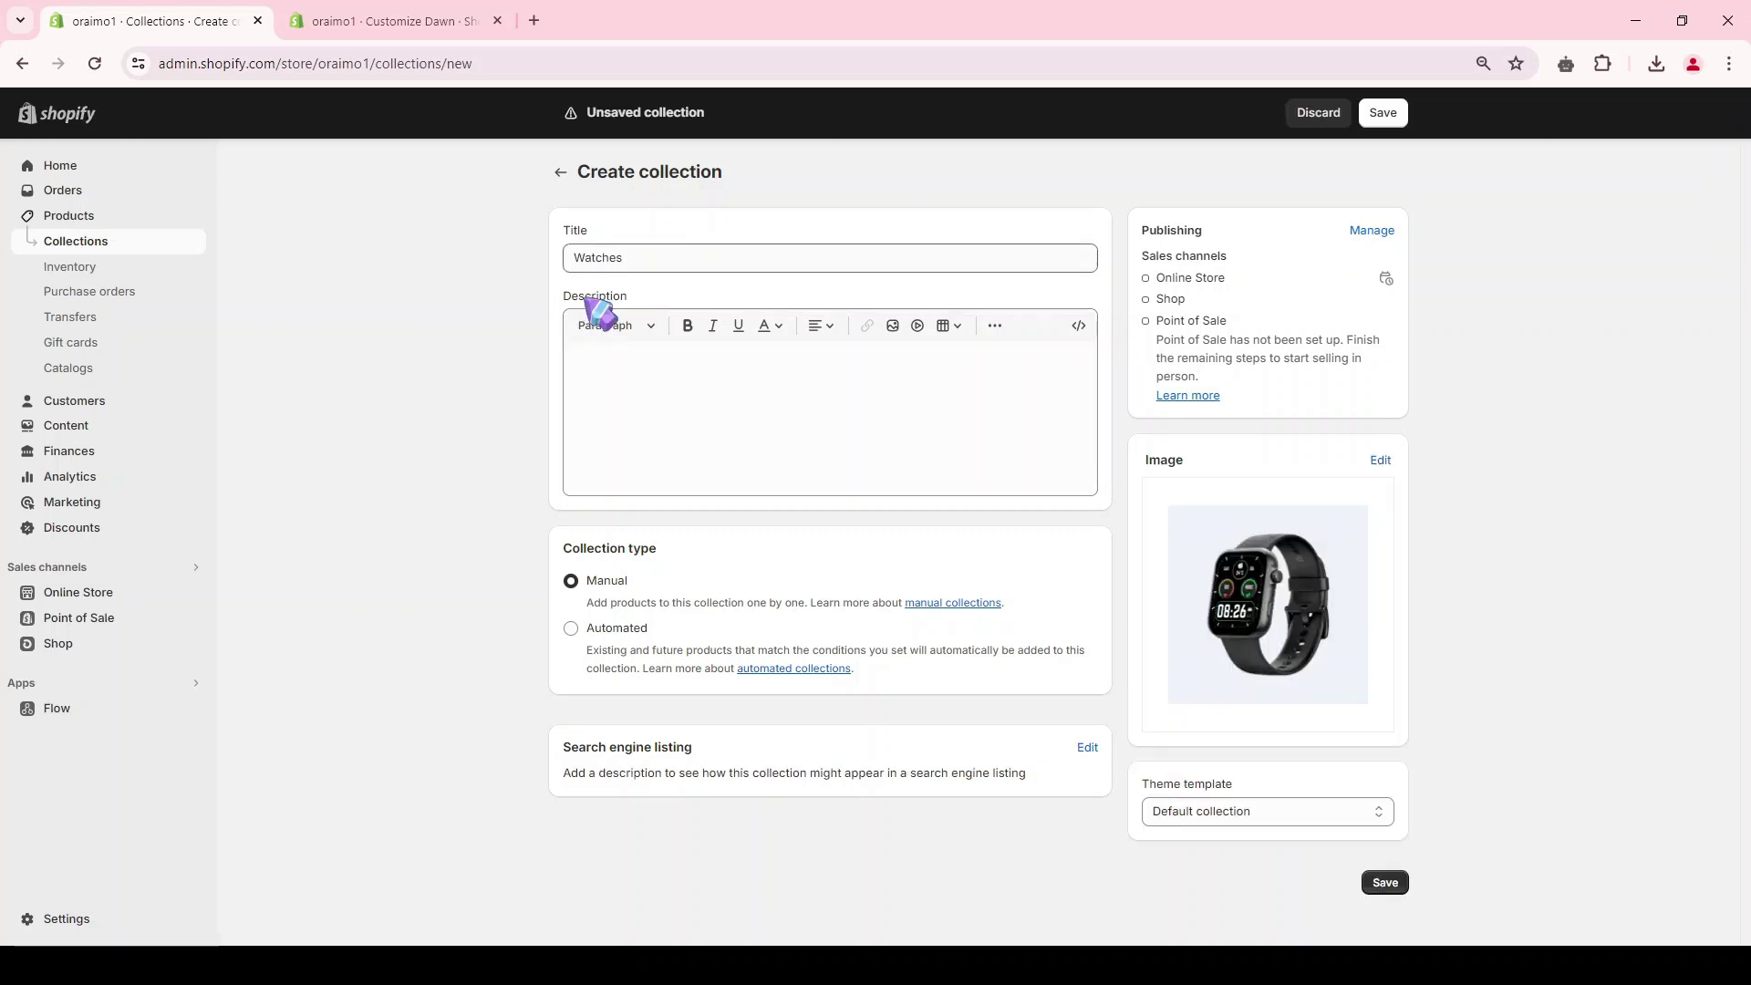
pyautogui.click(1385, 882)
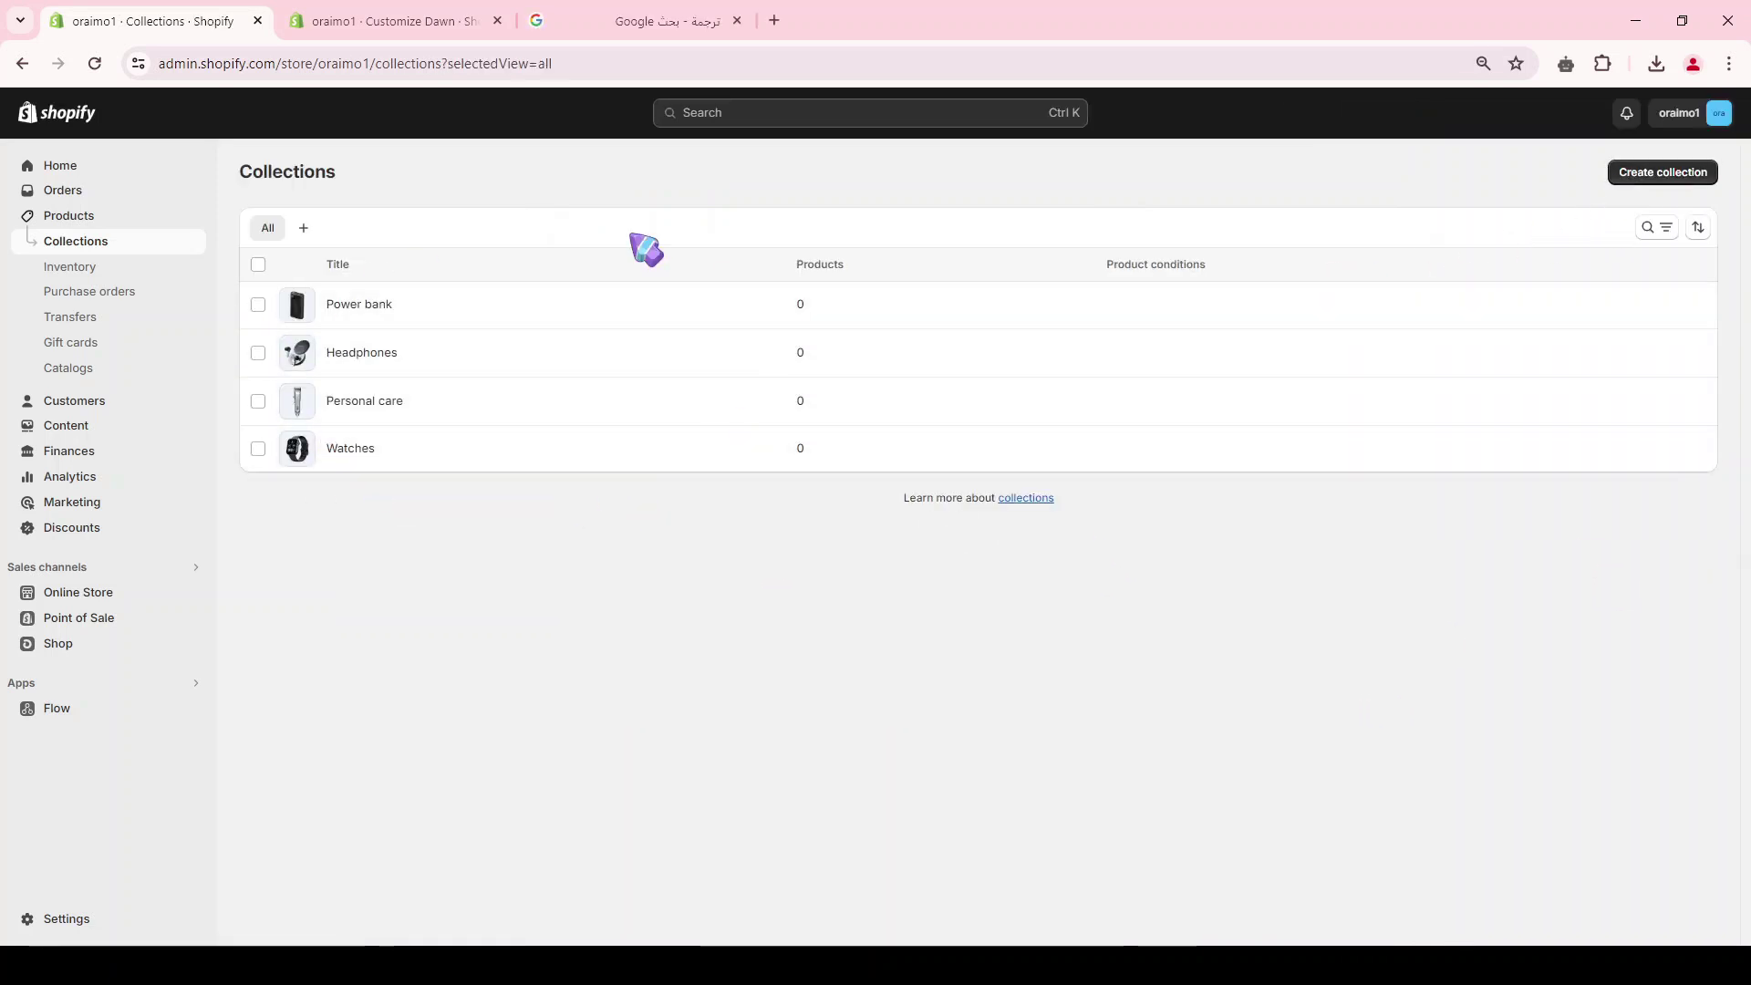
# Add the products oraimo Watch 2R and oraimo Watch ES 2 to the Watches collection, then return to the collections list.
pyautogui.click(91, 221)
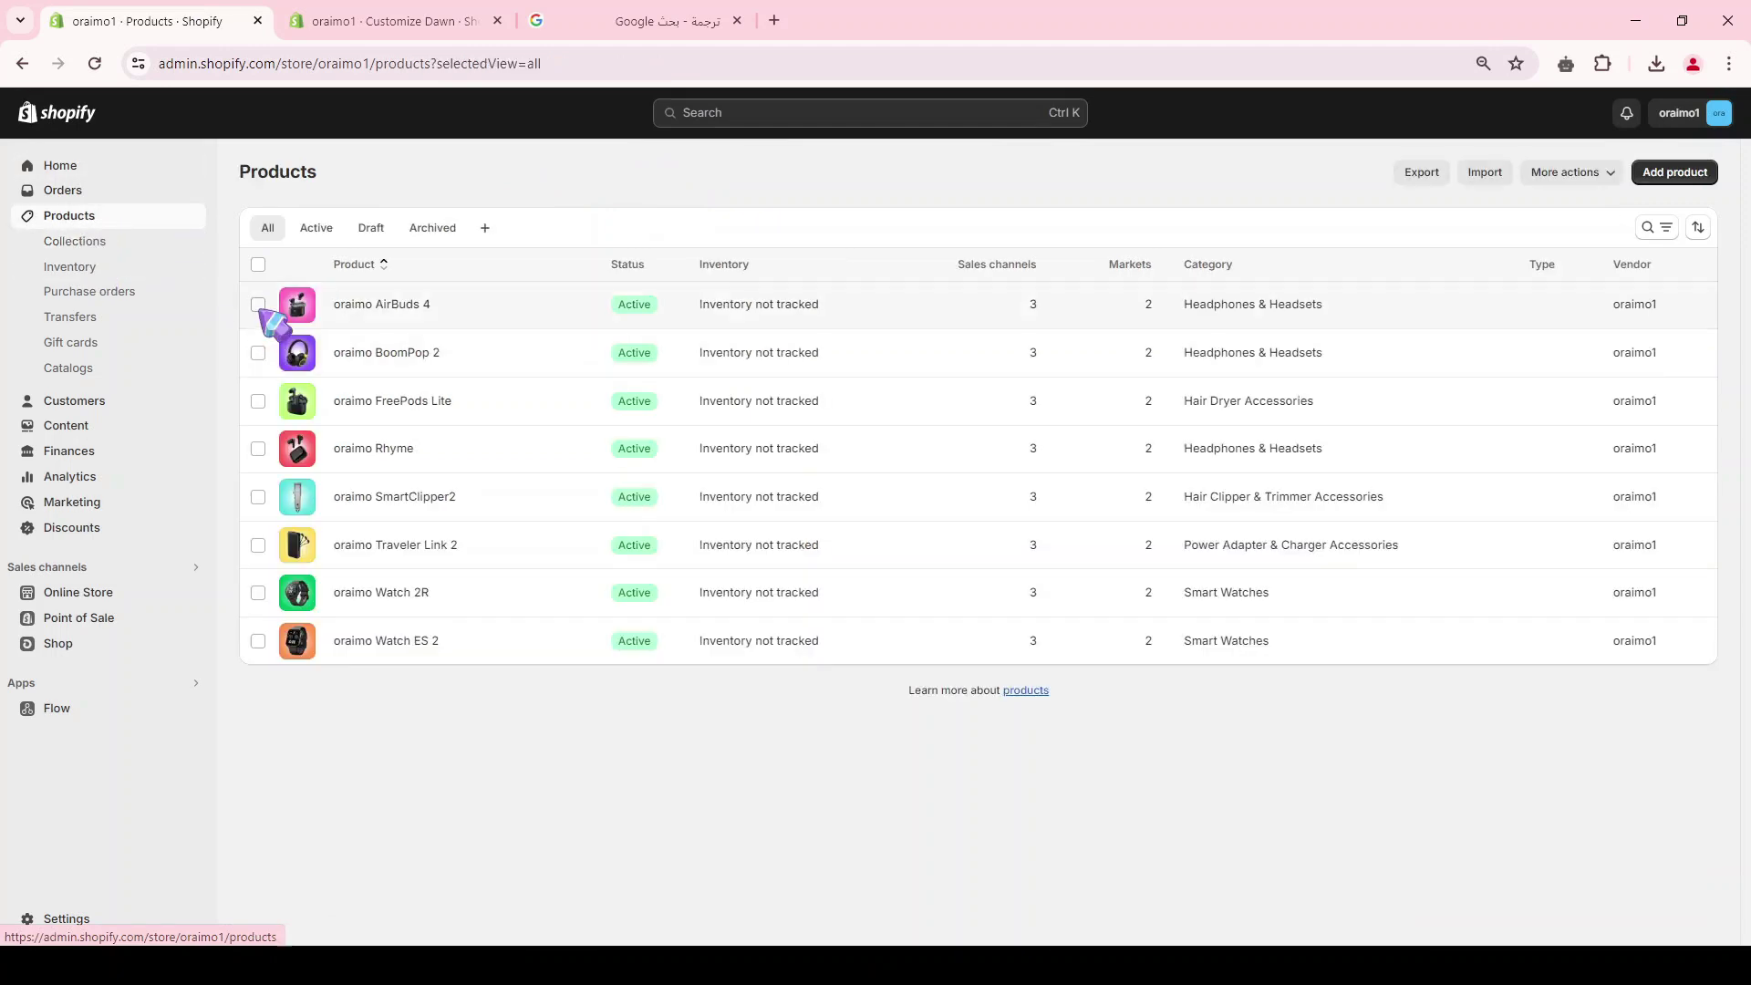
pyautogui.click(258, 640)
pyautogui.click(258, 591)
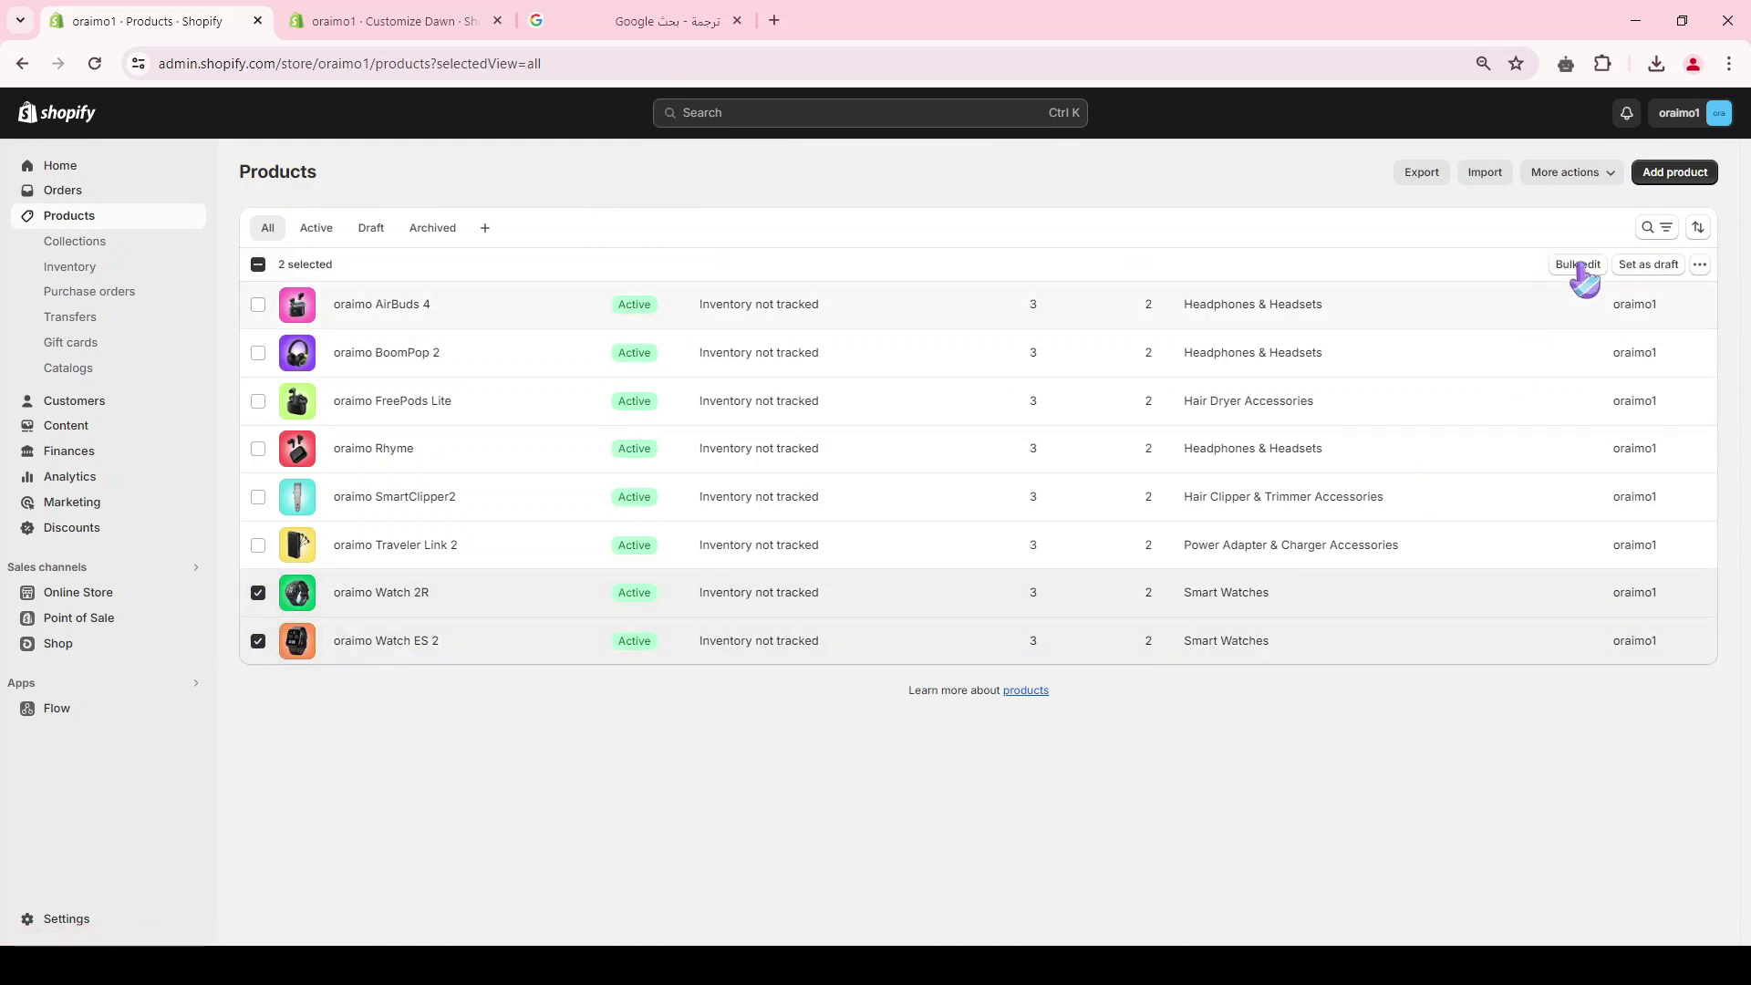
pyautogui.click(1699, 265)
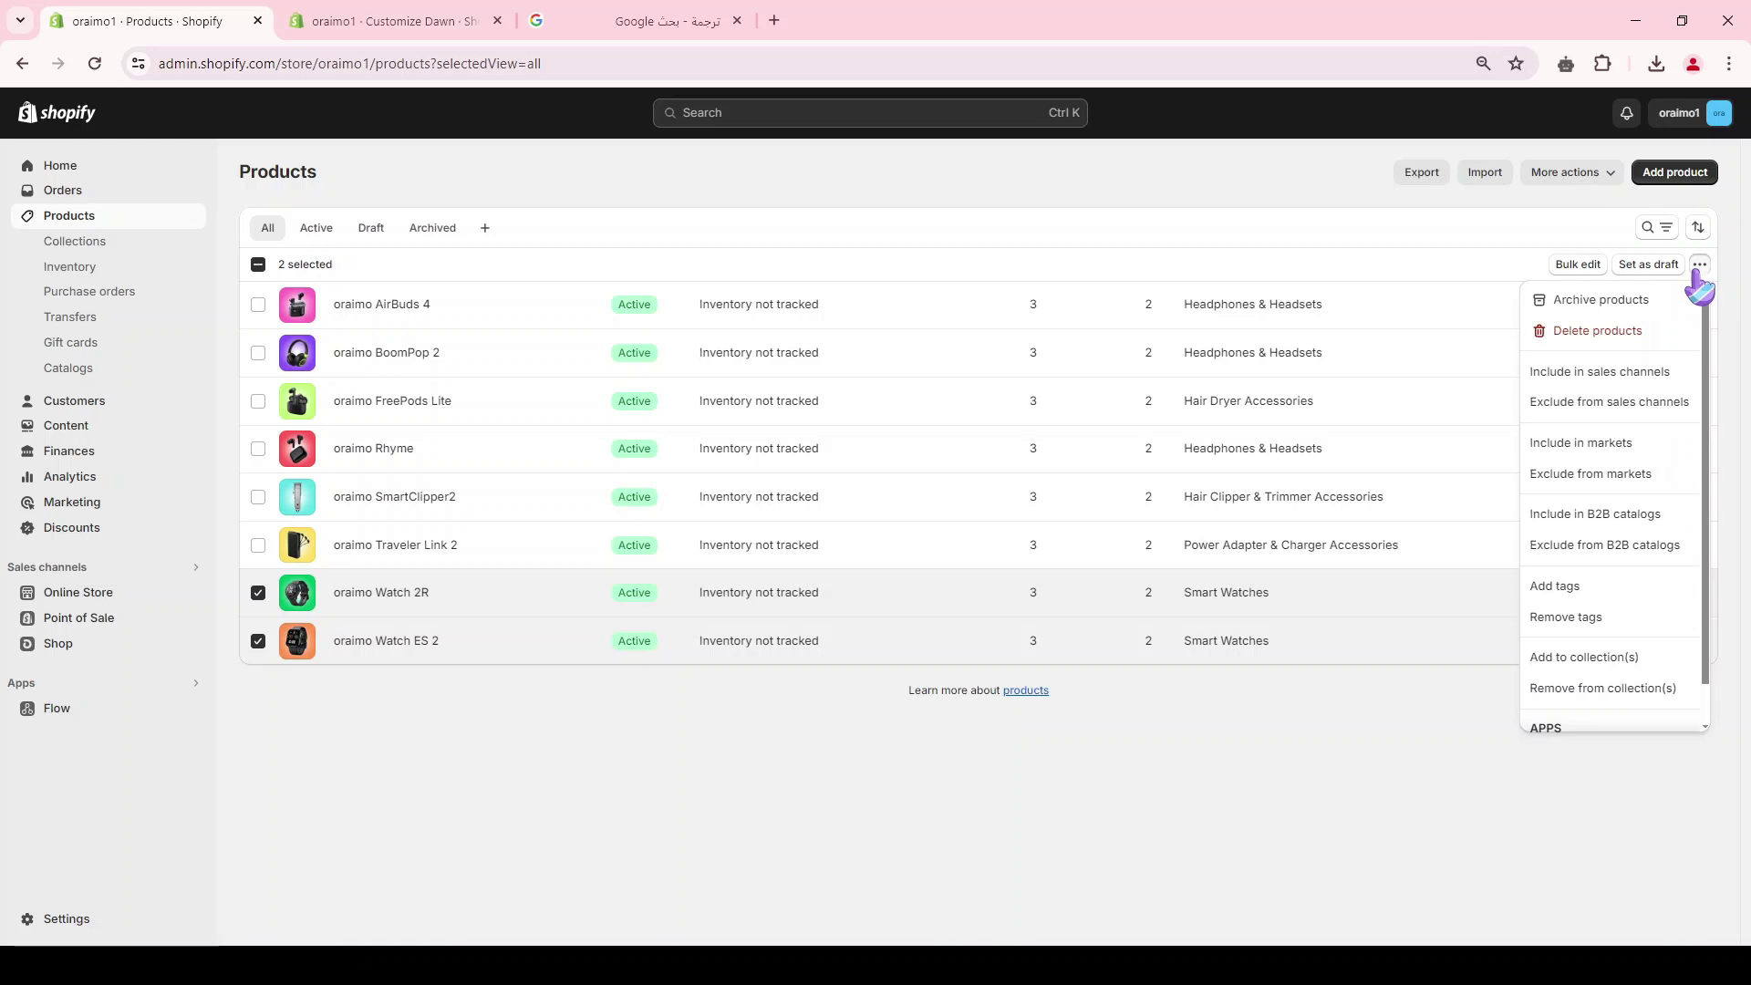
pyautogui.click(1570, 664)
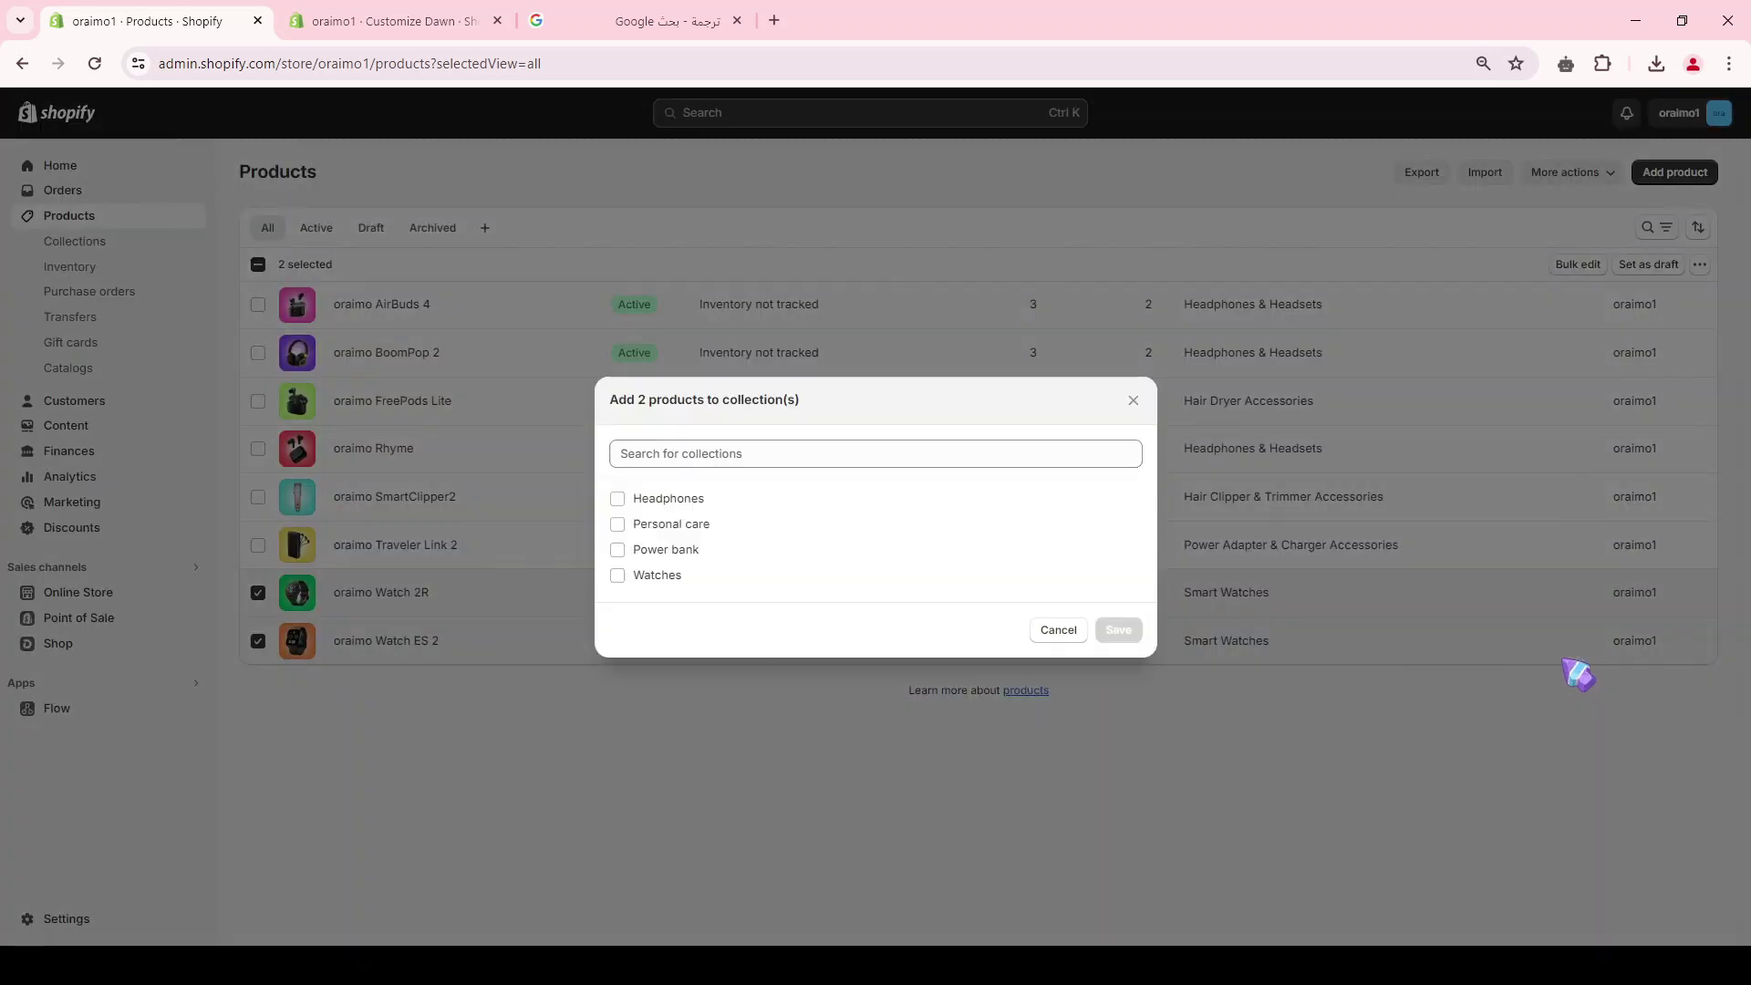
pyautogui.click(676, 576)
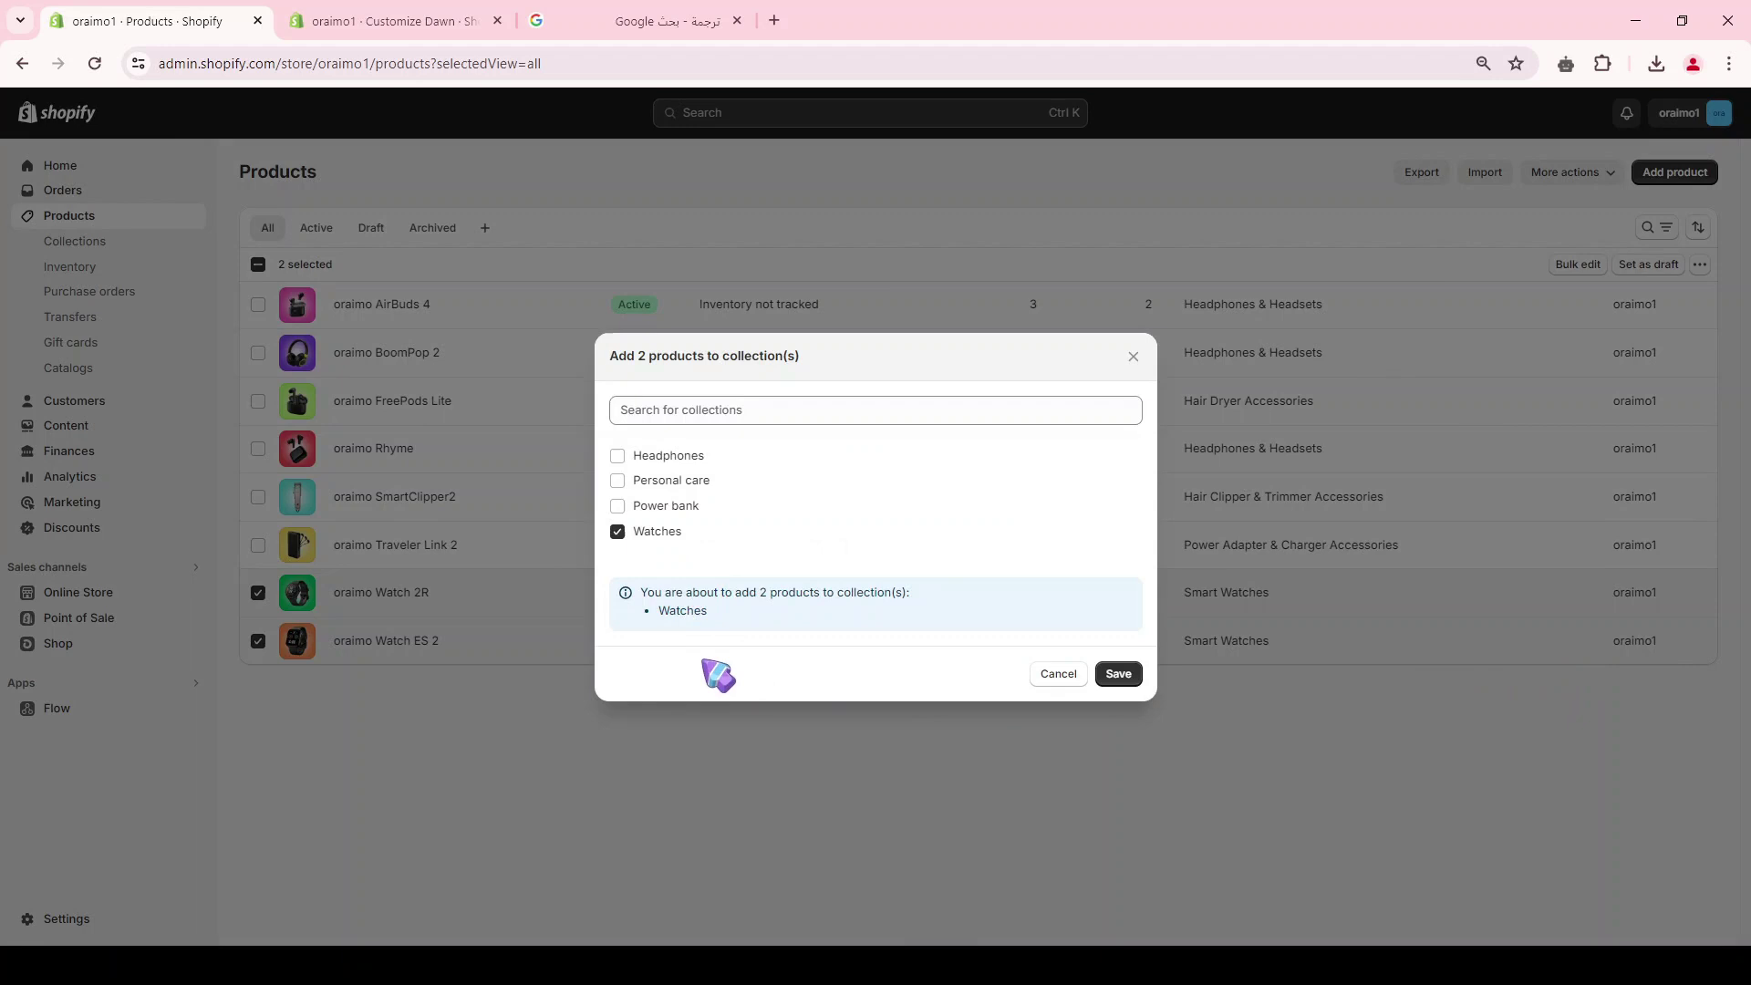
pyautogui.click(1118, 674)
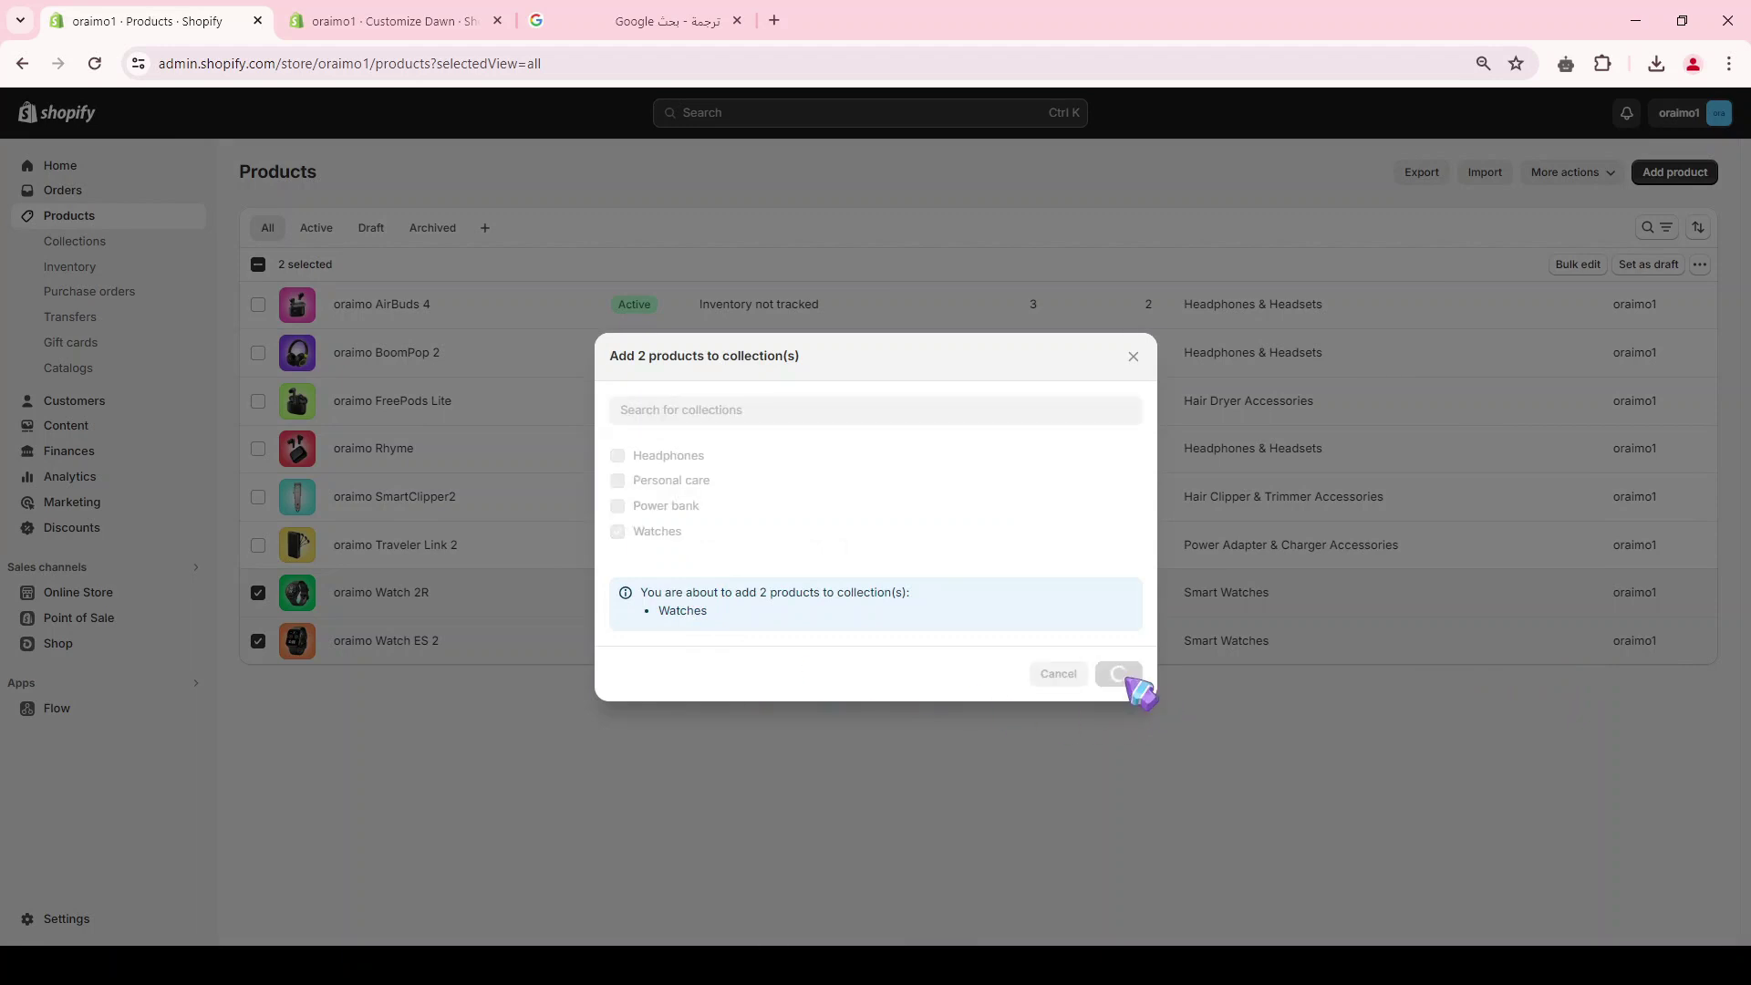
pyautogui.click(76, 241)
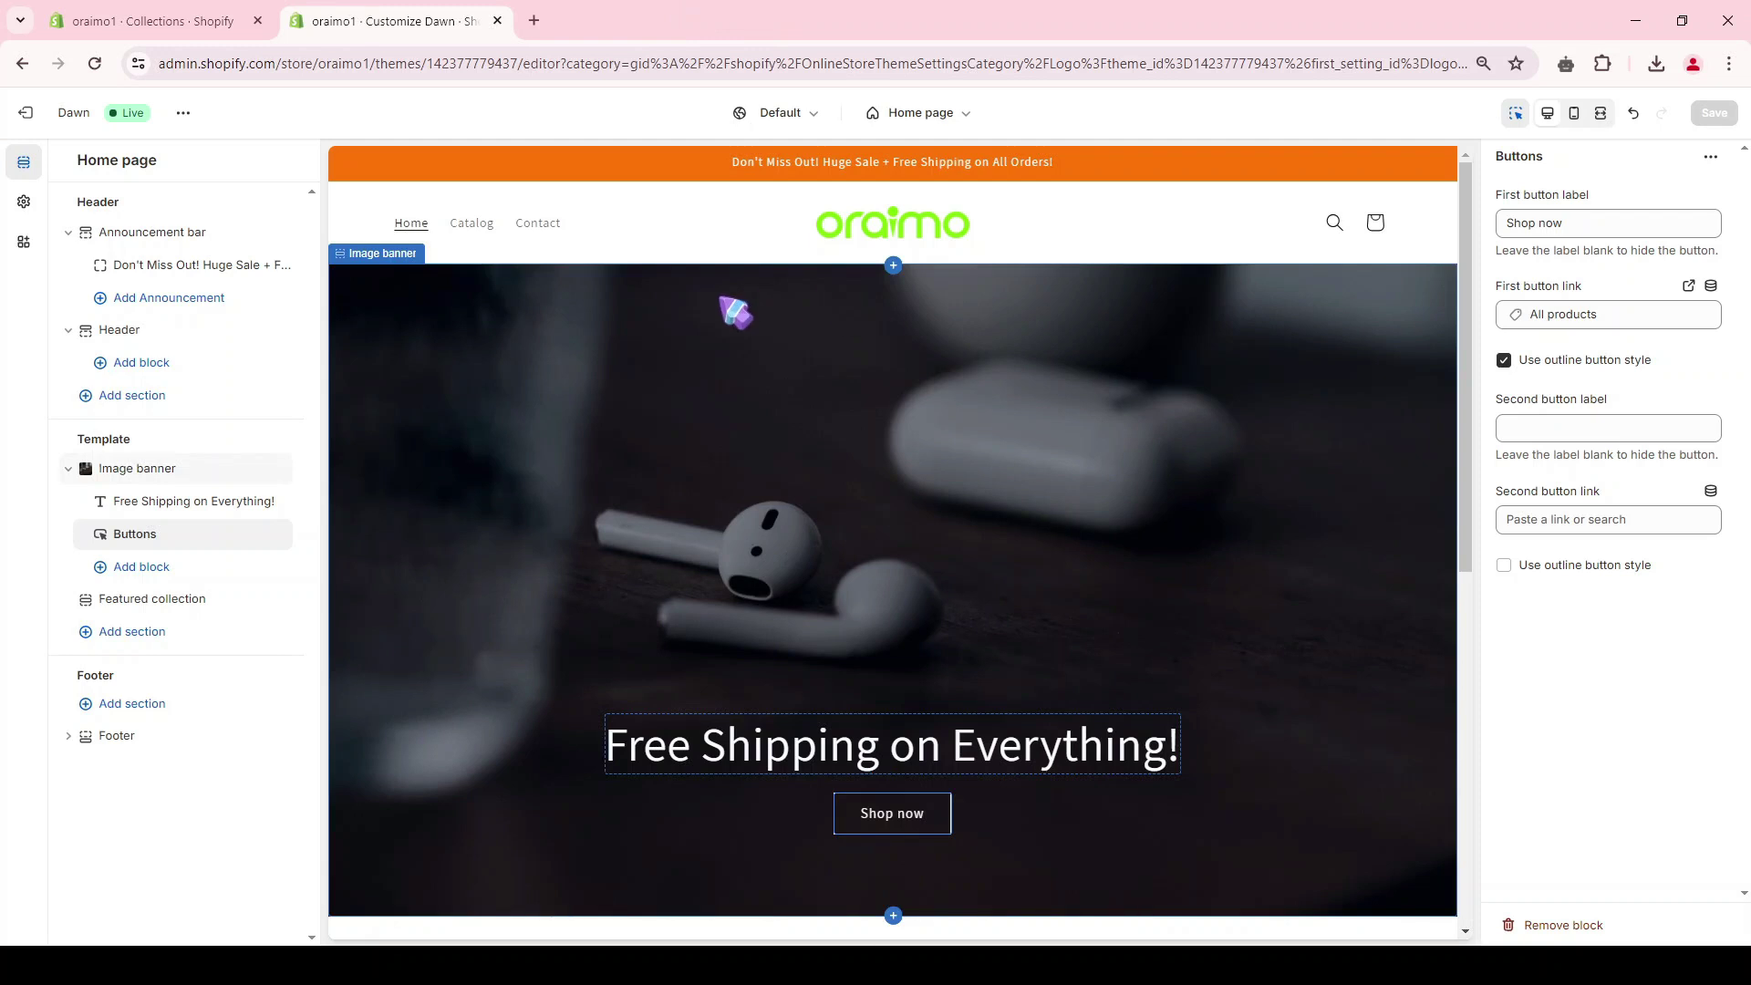
# Add a Collection list section to the home page template below the Featured collection section.
pyautogui.scroll(-8, 727, 305)
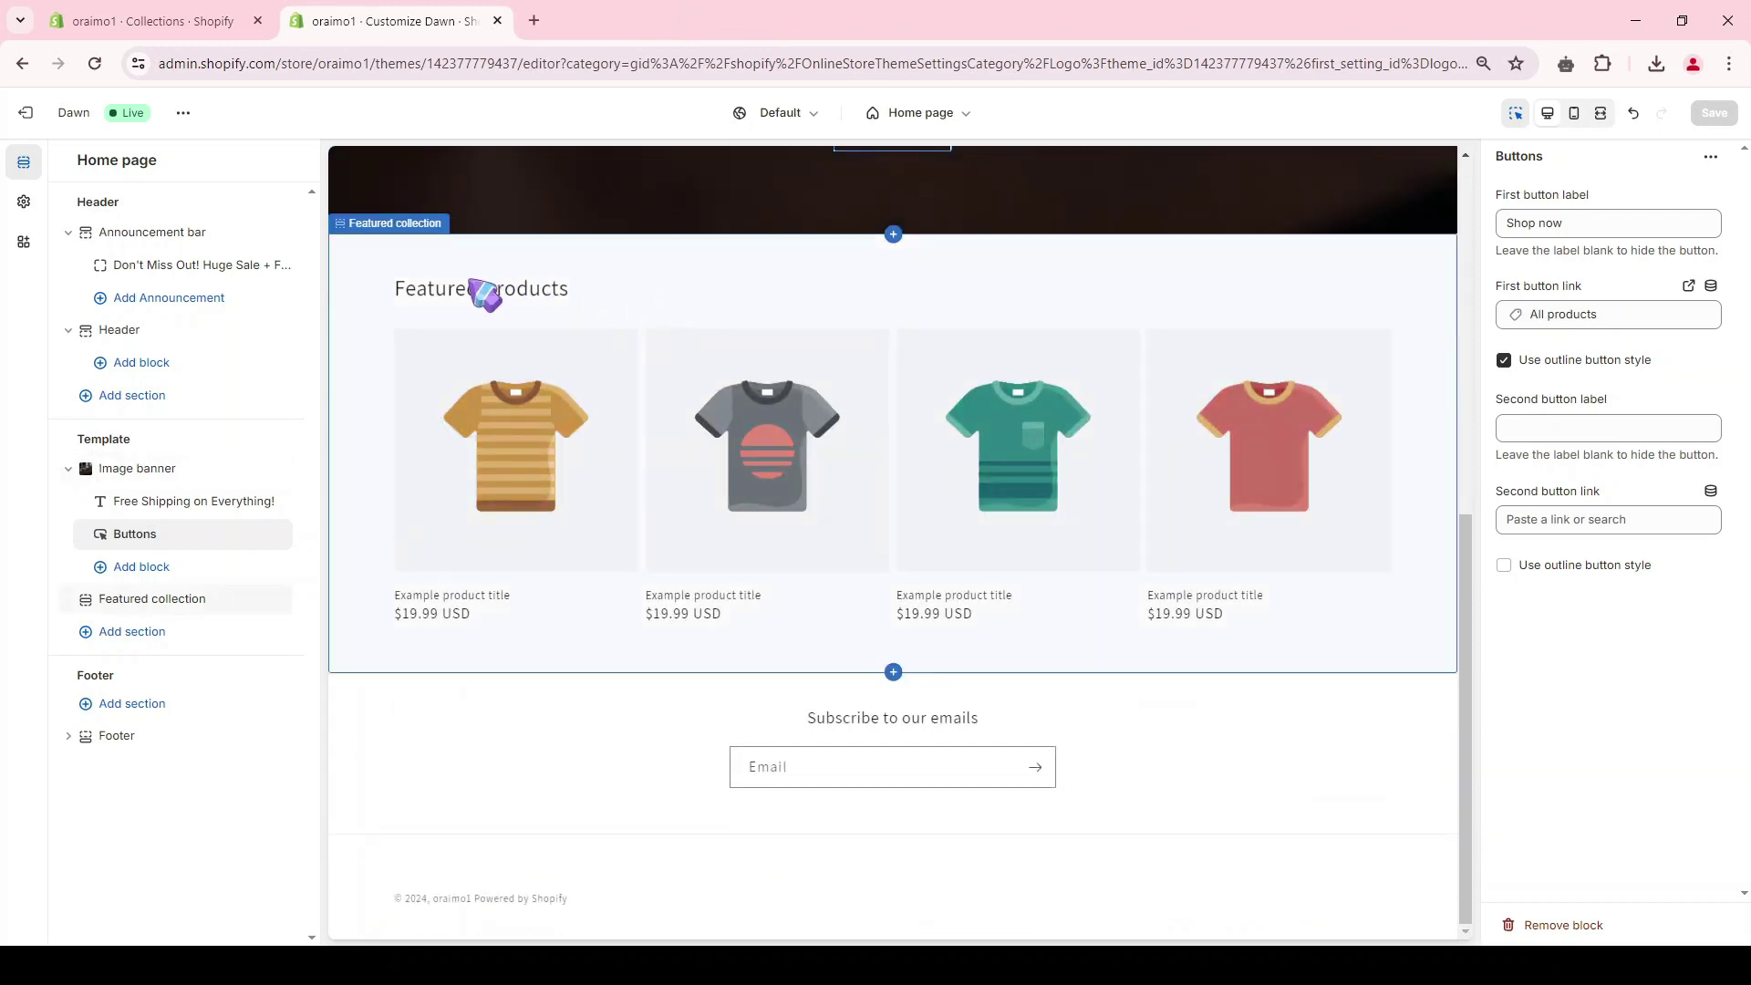
pyautogui.click(476, 287)
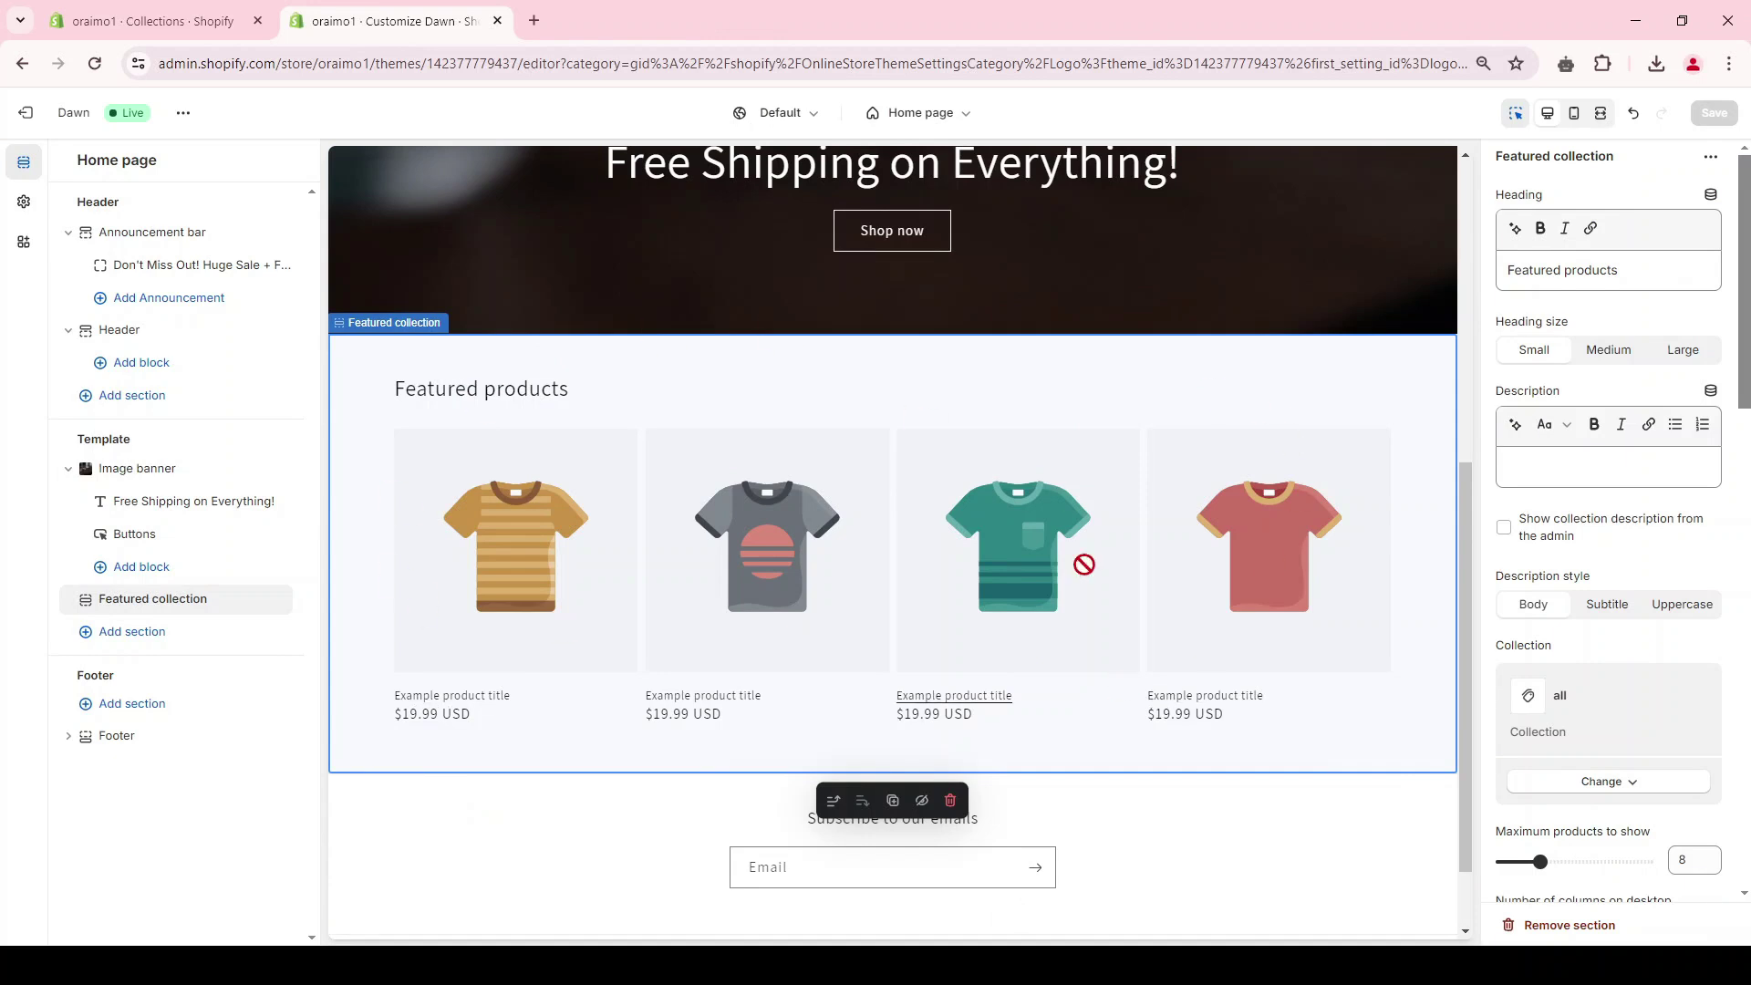
pyautogui.click(137, 634)
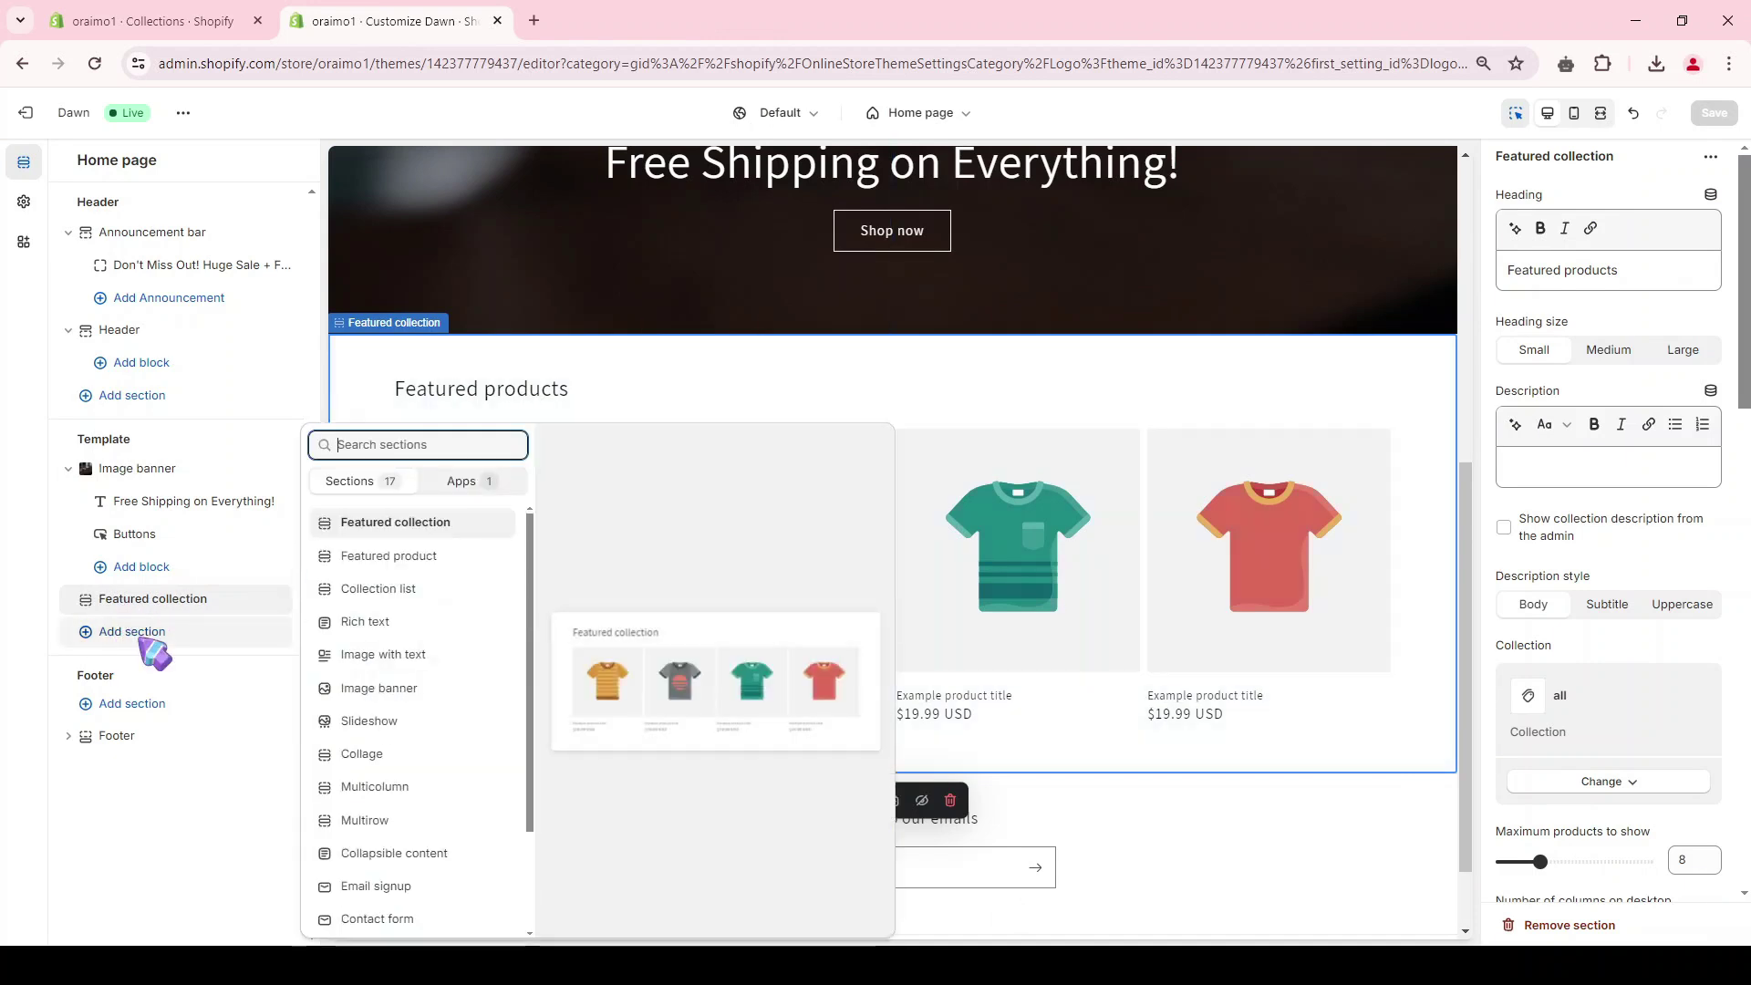
pyautogui.click(449, 593)
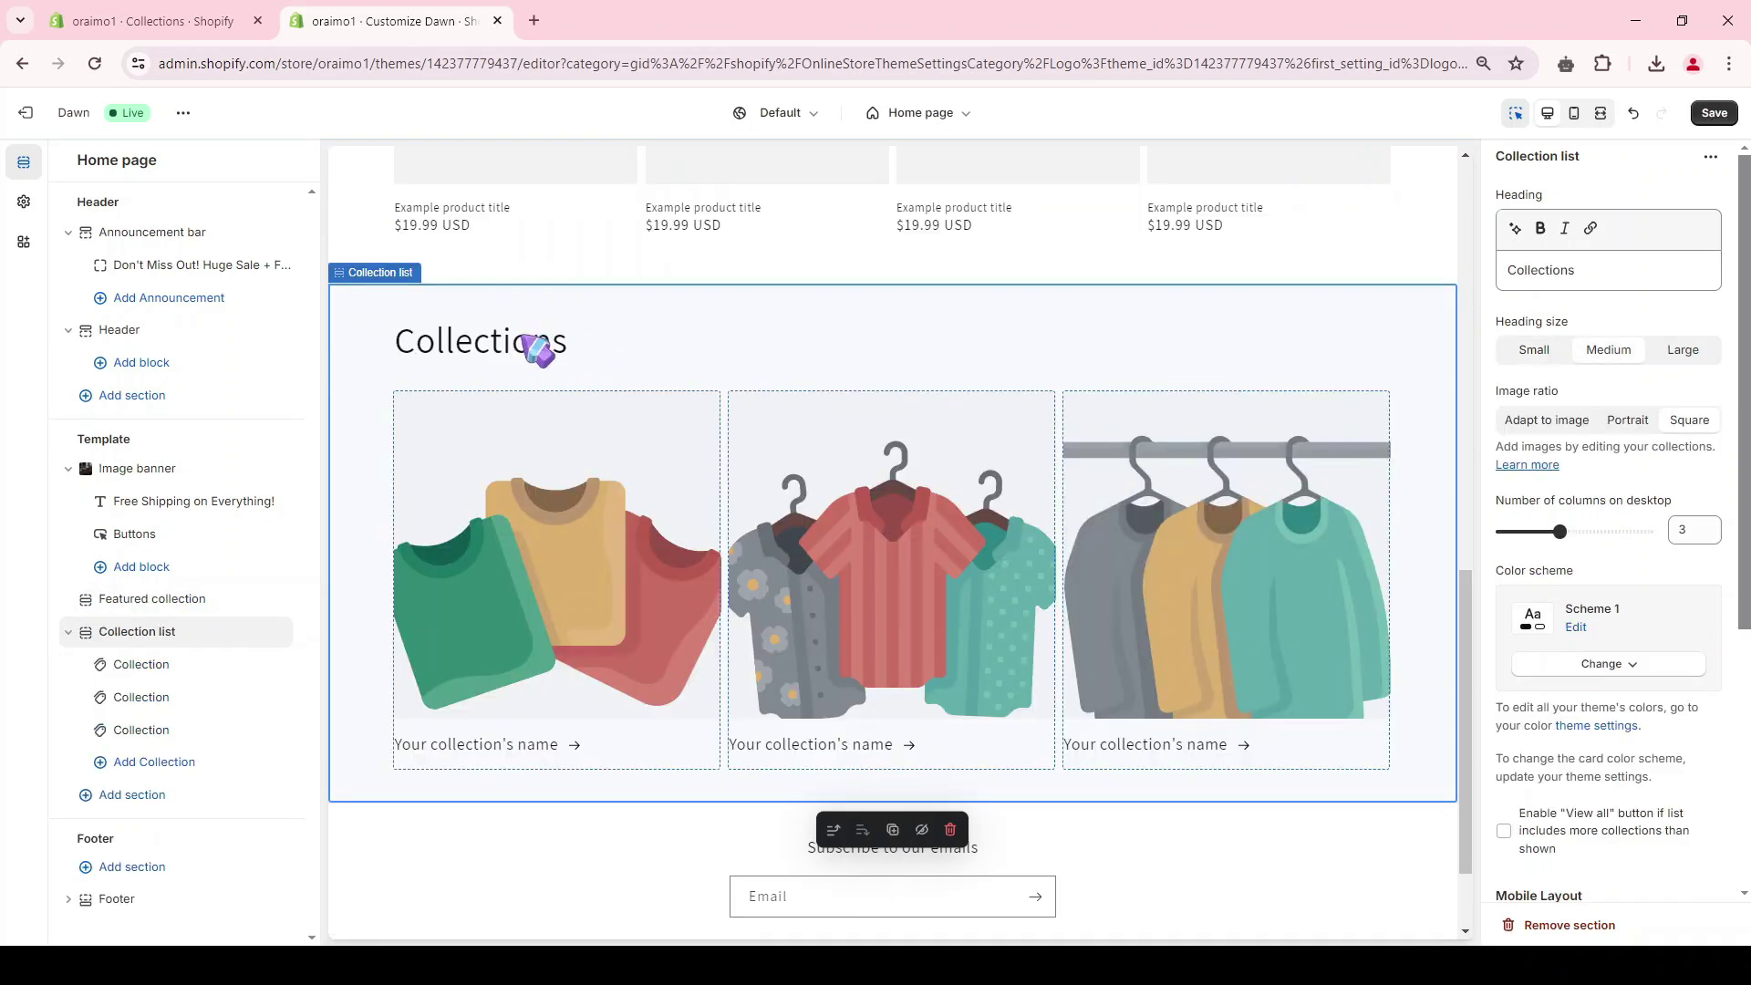
# Assign the Headphones, Personal care and Power bank collections to the three blocks of the Collection list section.
pyautogui.click(142, 666)
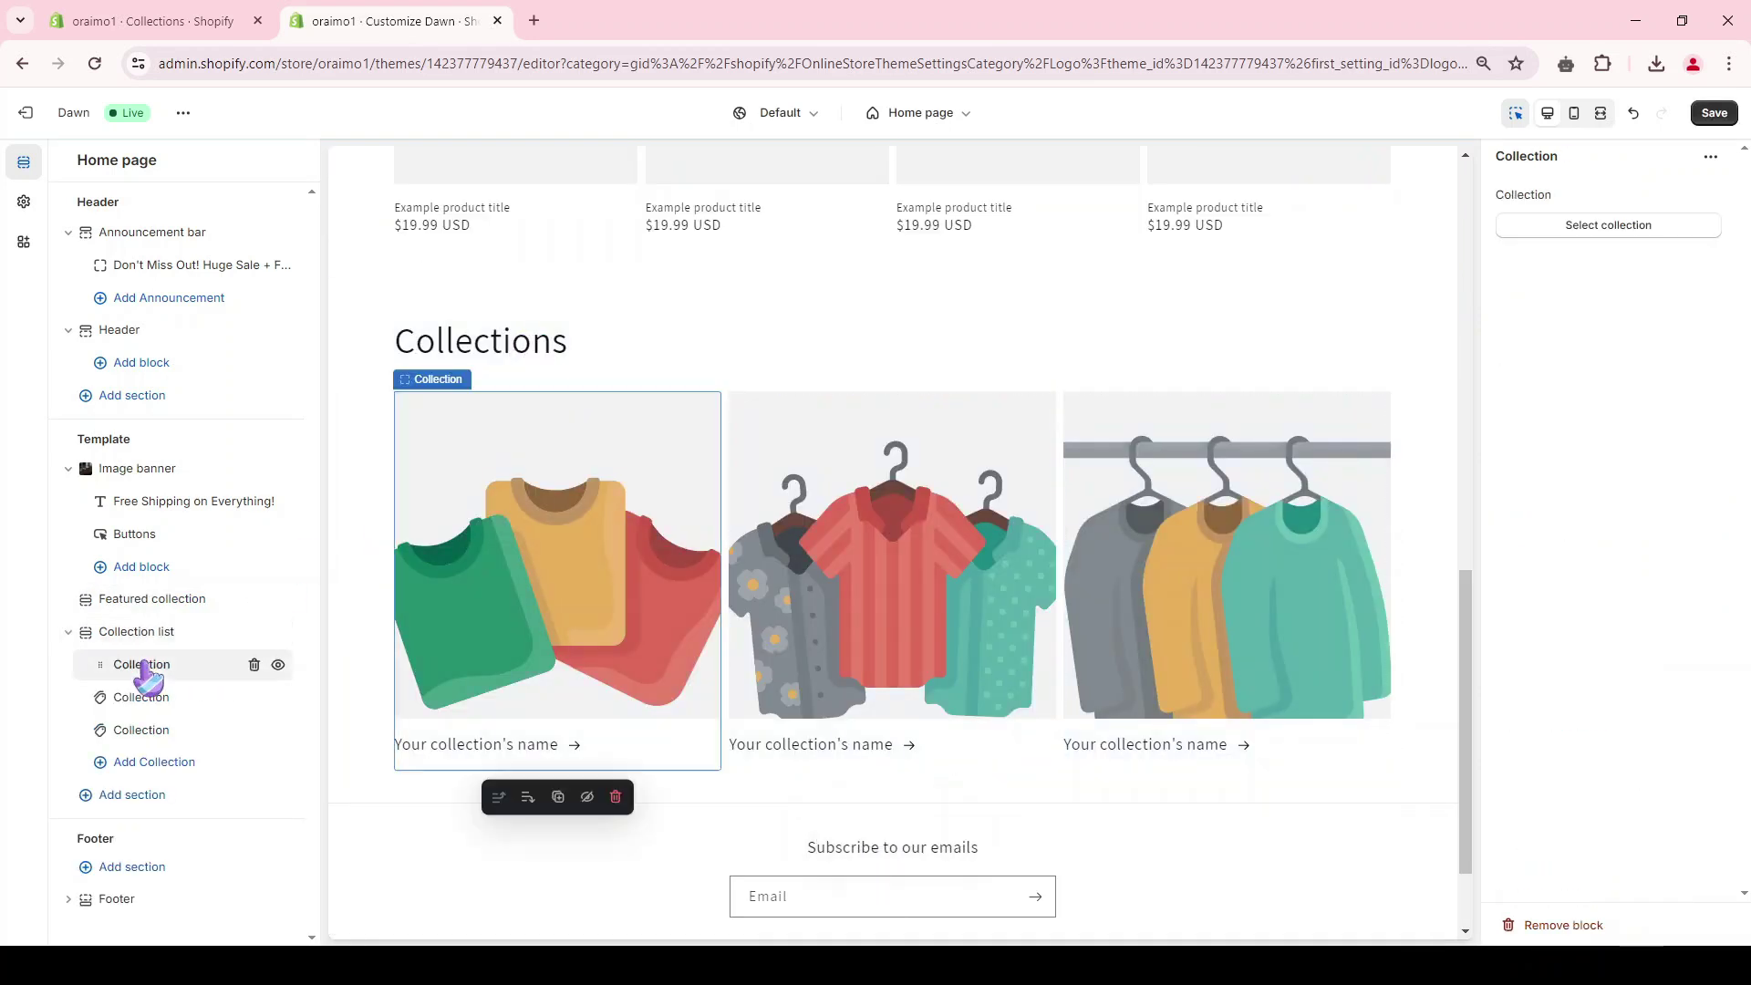
pyautogui.click(1632, 228)
pyautogui.click(1611, 301)
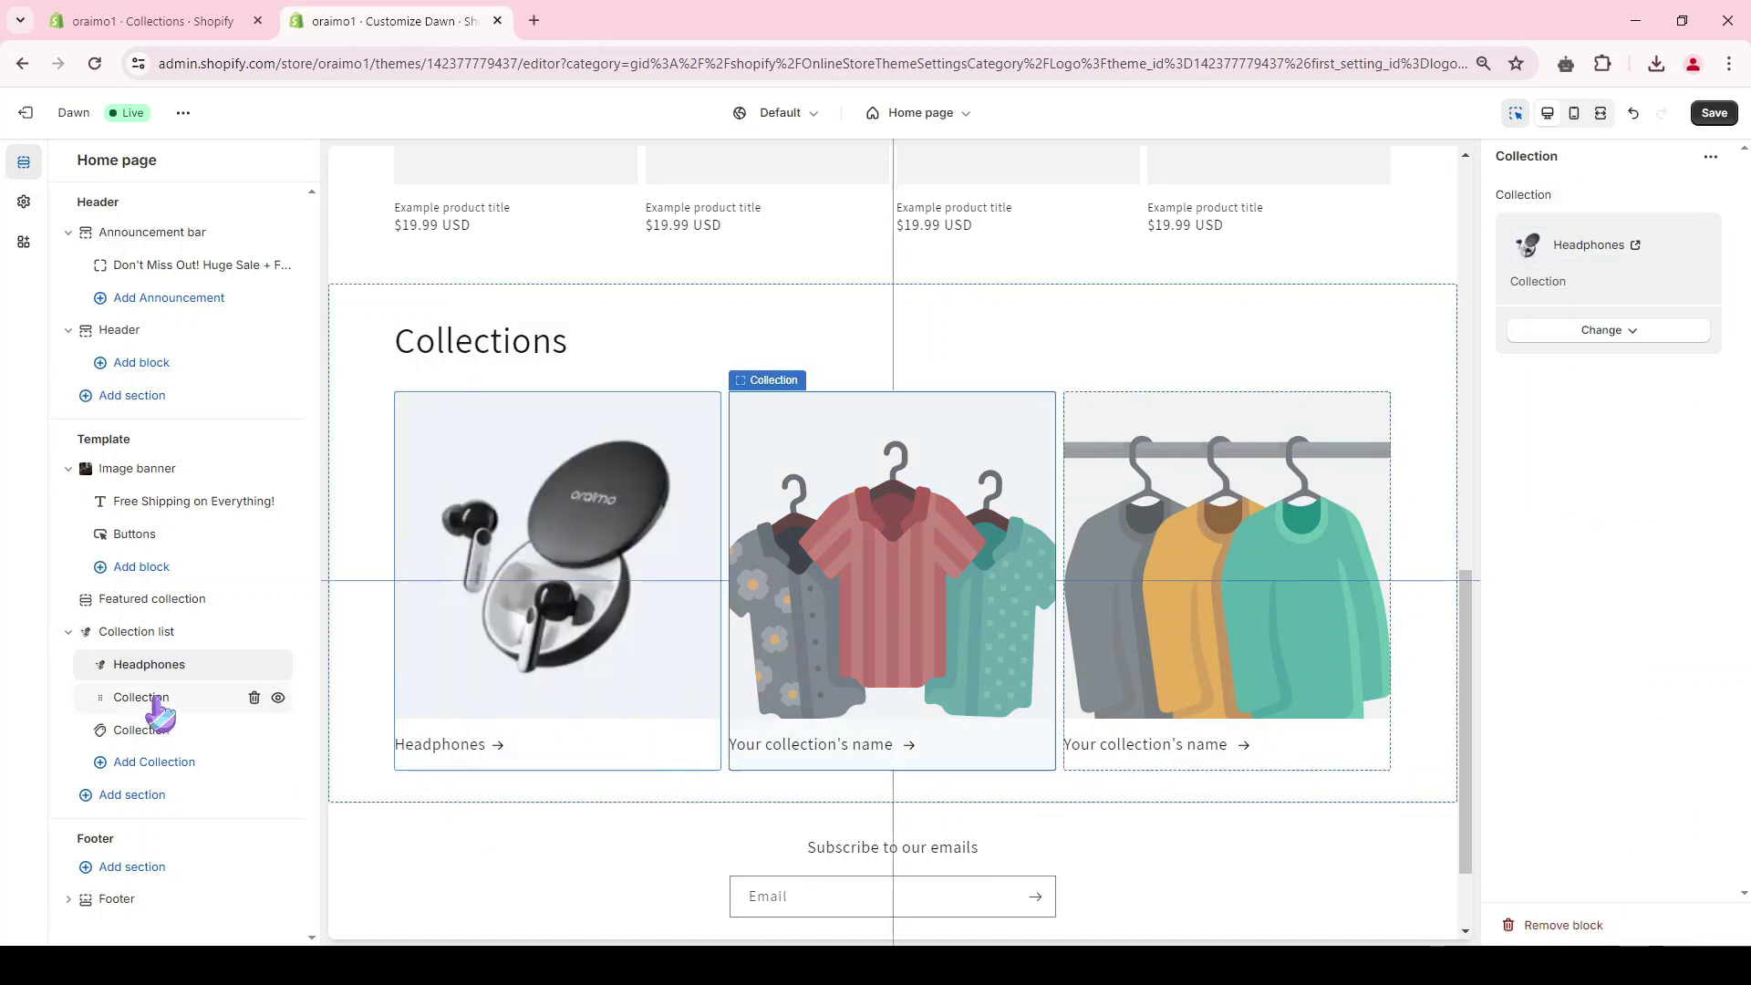
pyautogui.click(155, 700)
pyautogui.click(1579, 222)
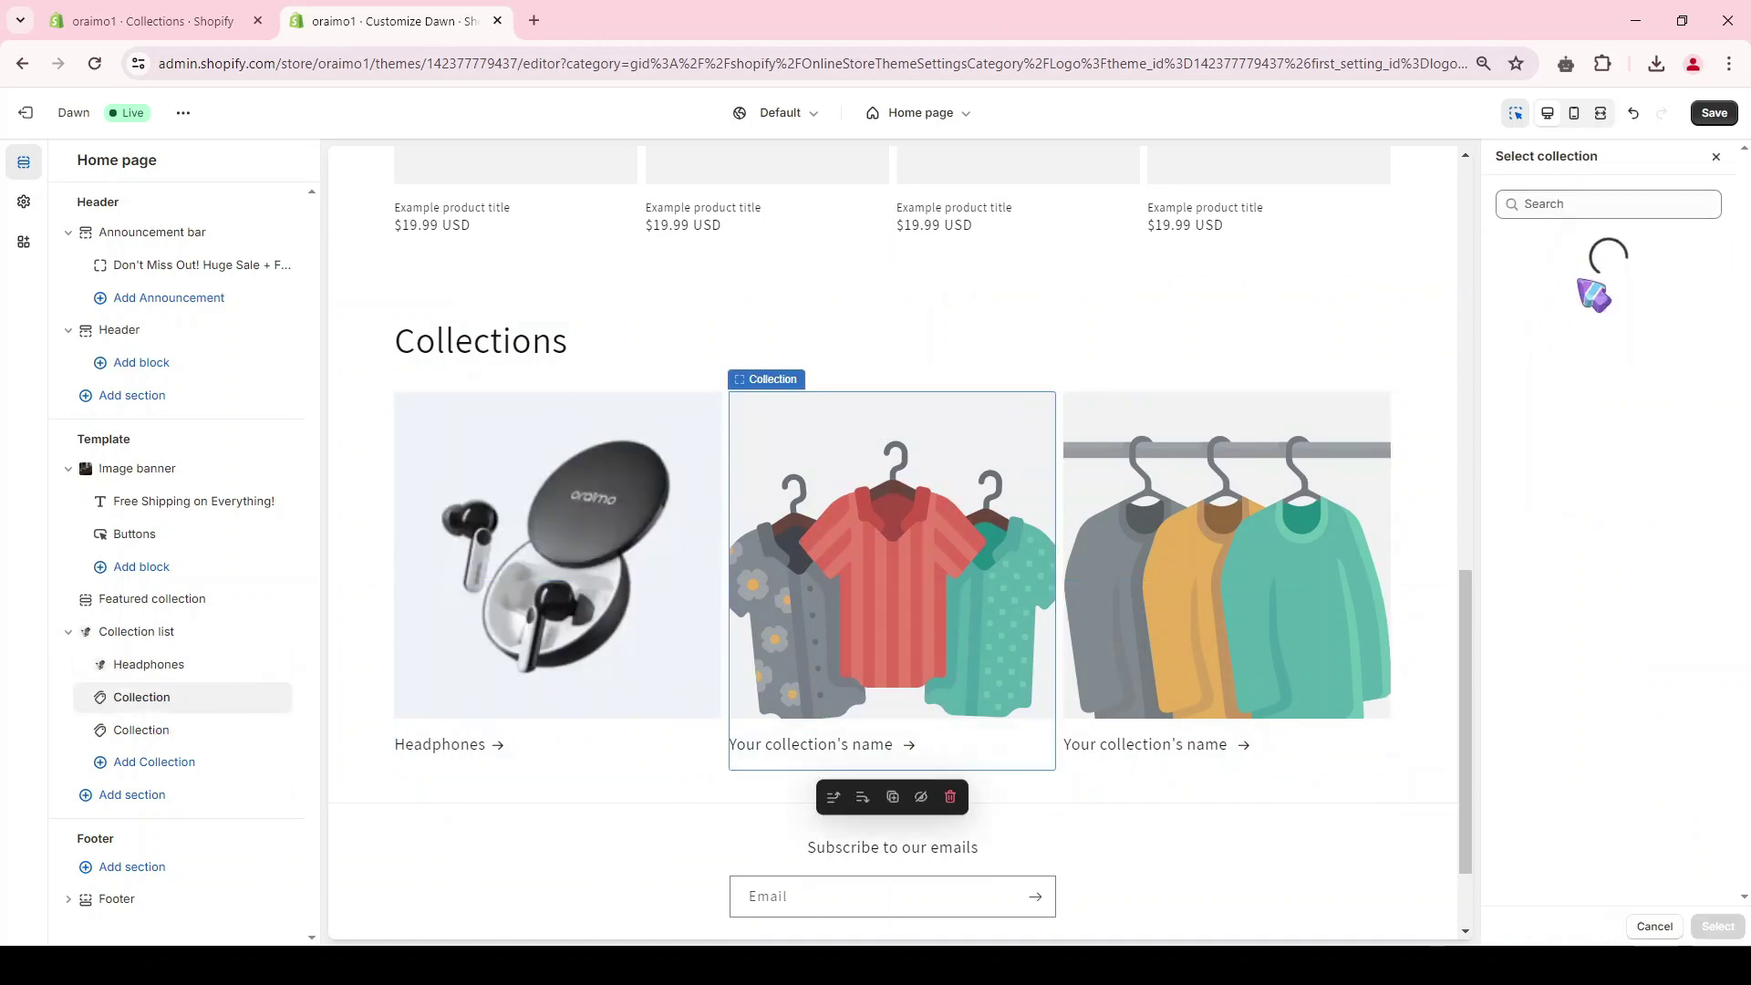
pyautogui.click(1587, 359)
pyautogui.click(1575, 415)
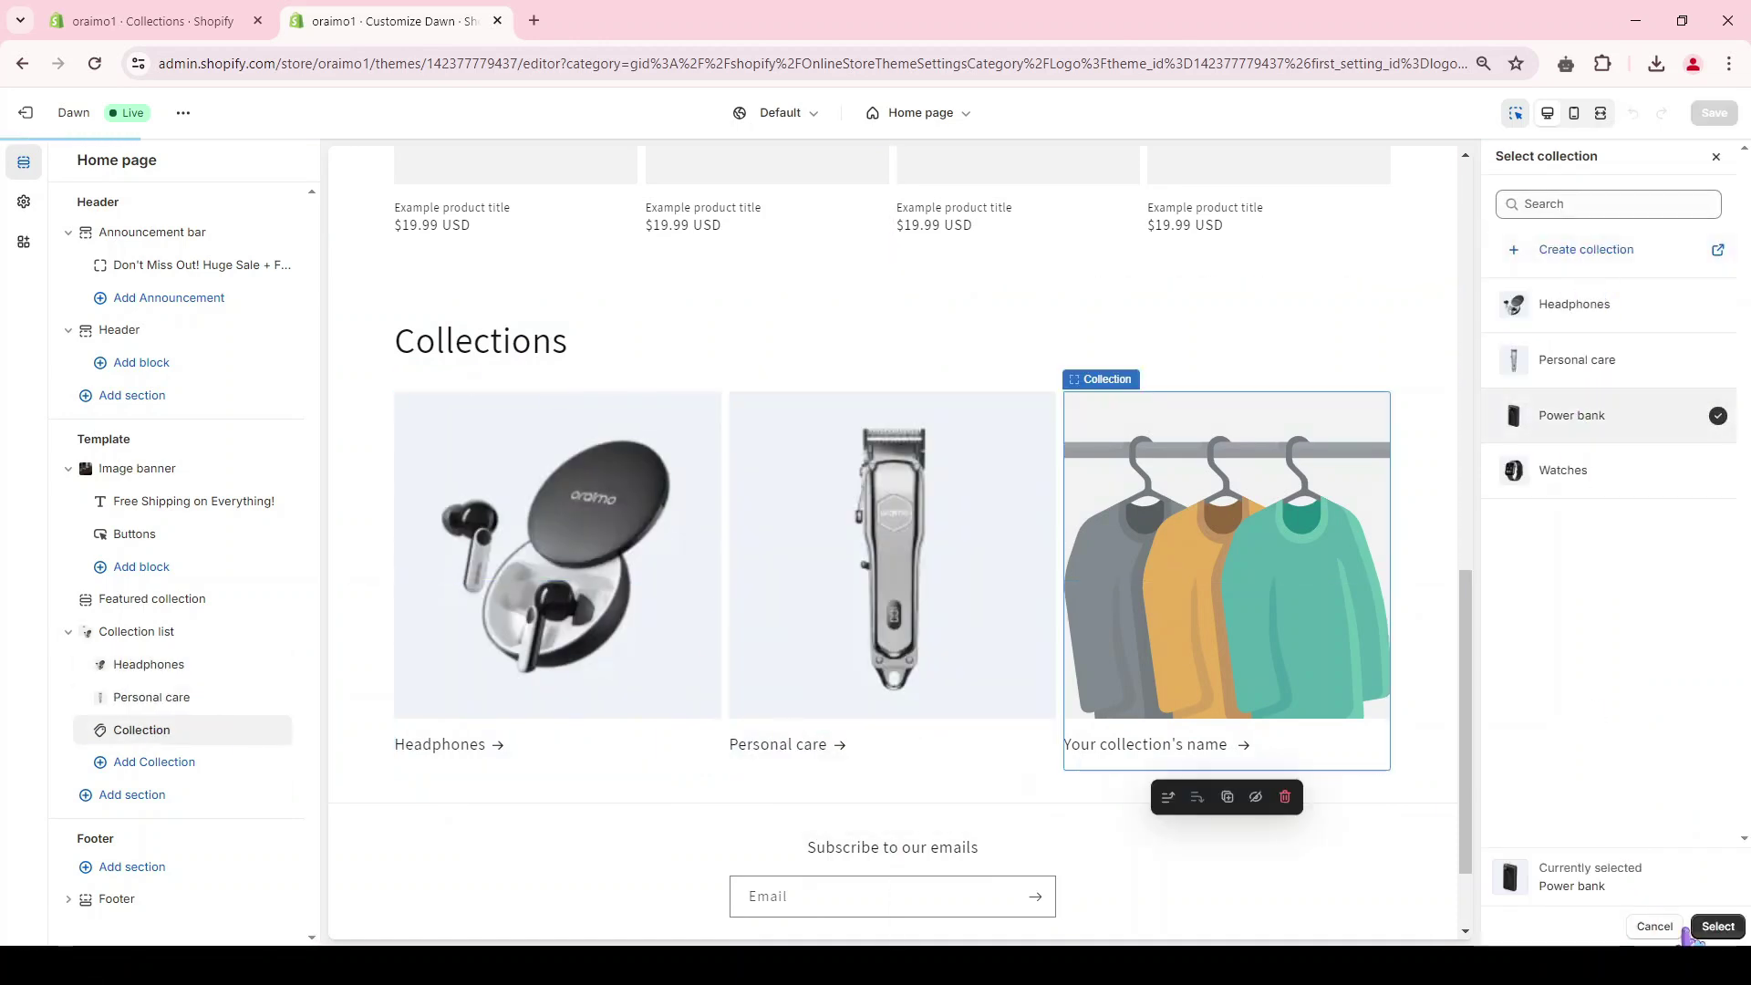
pyautogui.click(1689, 930)
# Add a fourth collection block to the Collection list section and assign the Watches collection to it.
pyautogui.click(151, 762)
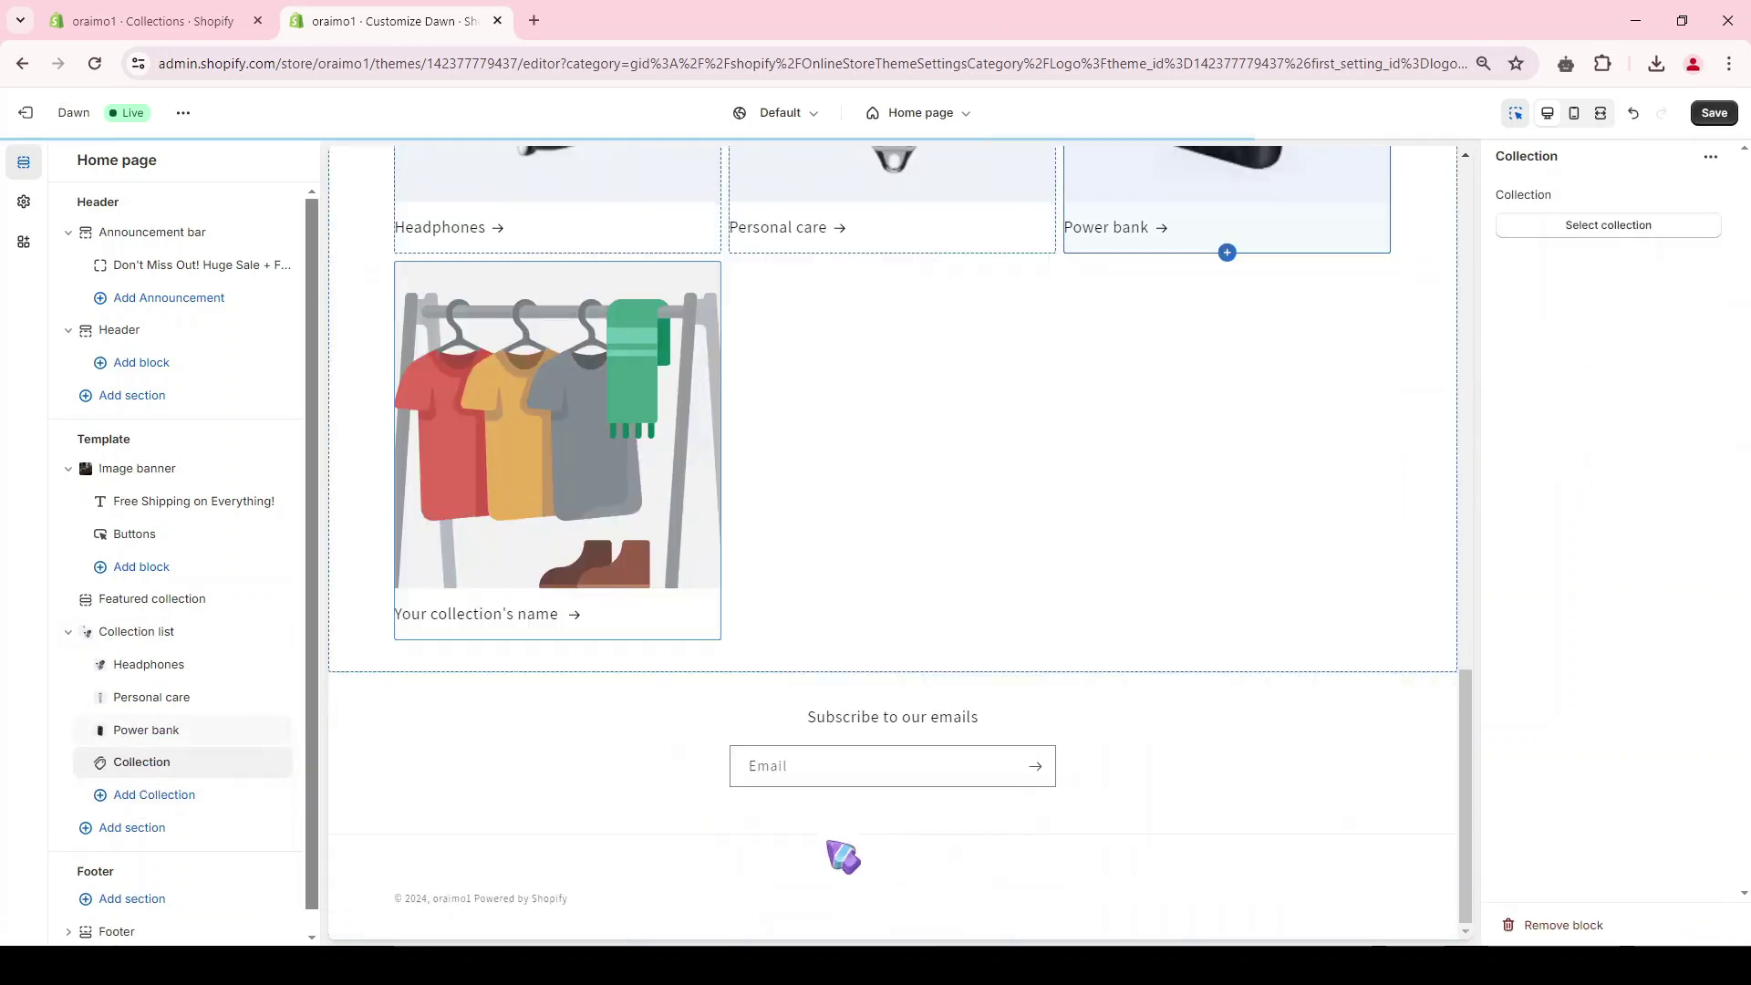
pyautogui.click(626, 477)
pyautogui.click(1609, 225)
pyautogui.click(1563, 470)
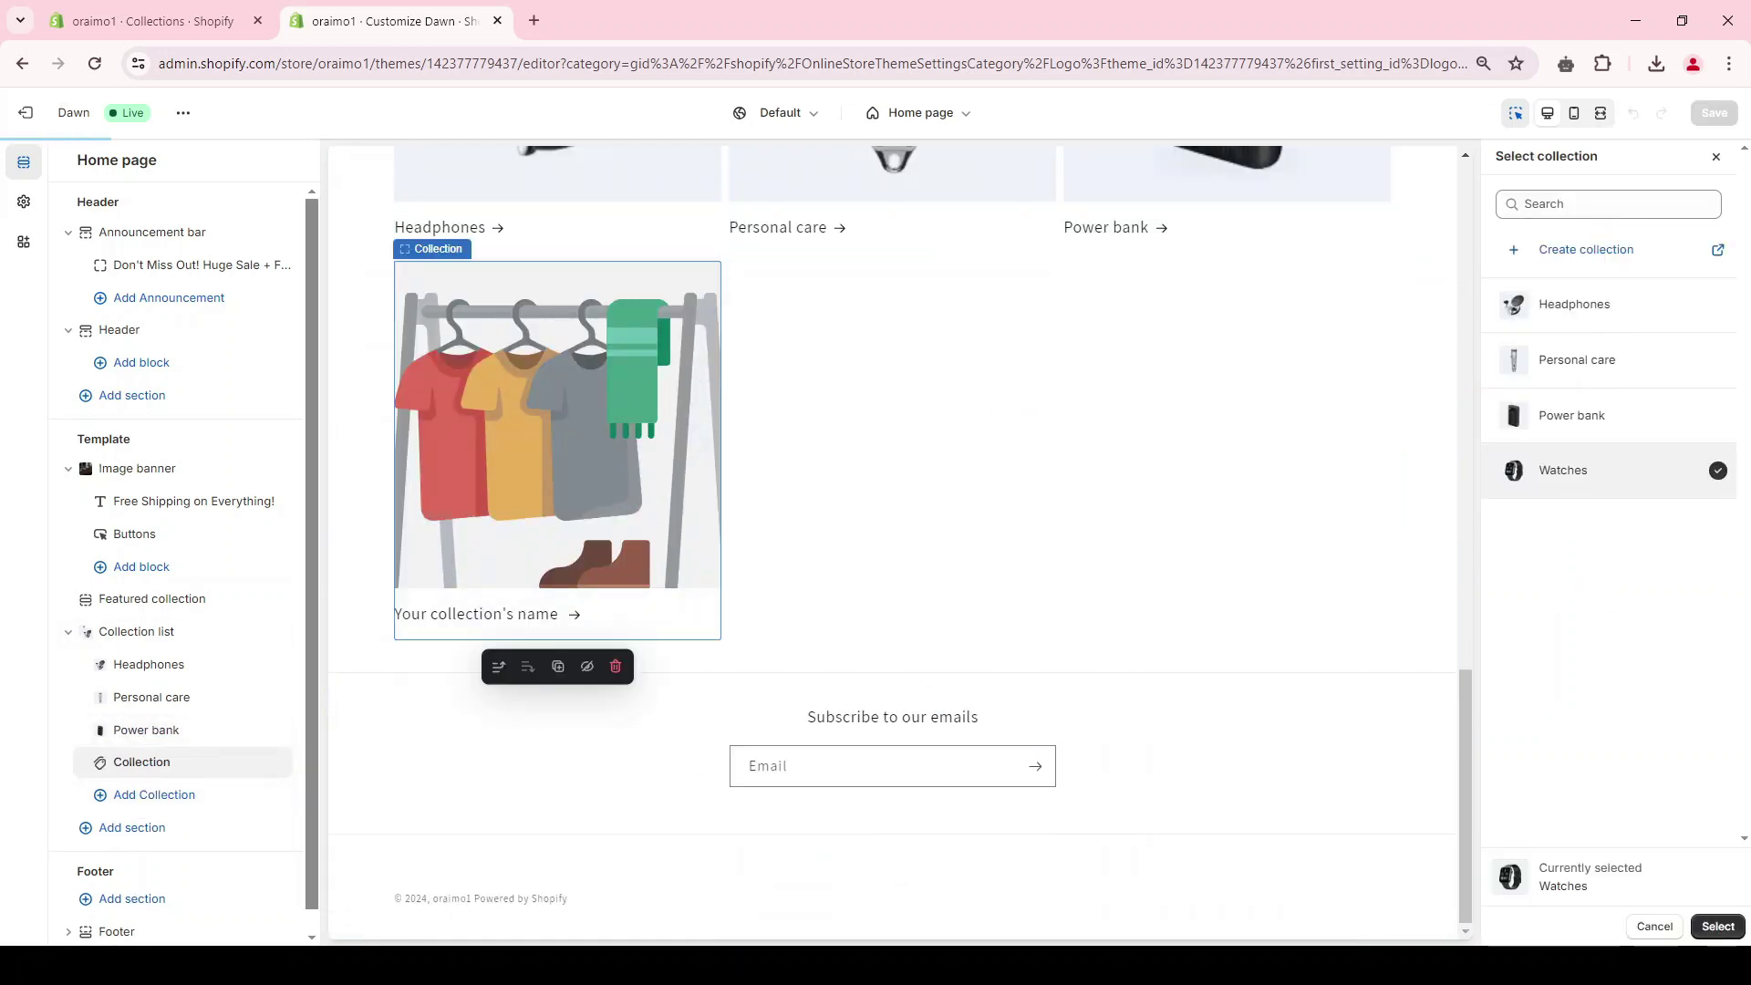
pyautogui.click(1731, 930)
pyautogui.scroll(5, 829, 501)
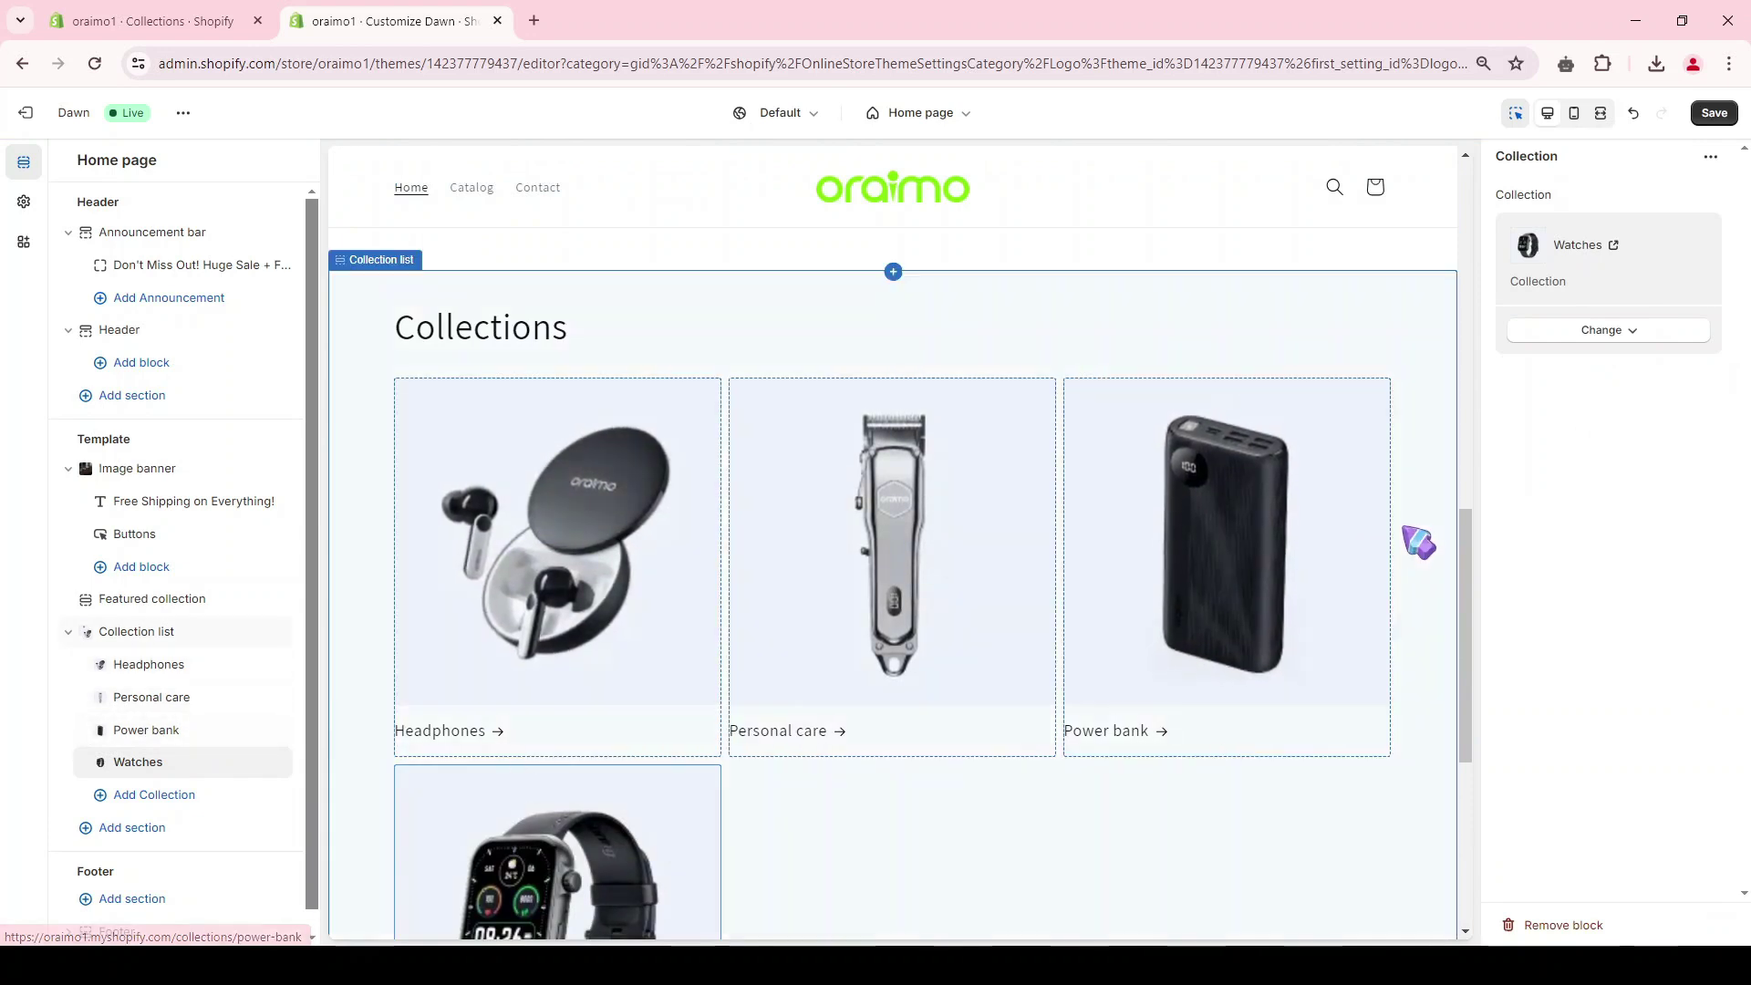
# Set the Collection list section to 4 columns on desktop and clear its heading.
pyautogui.click(150, 635)
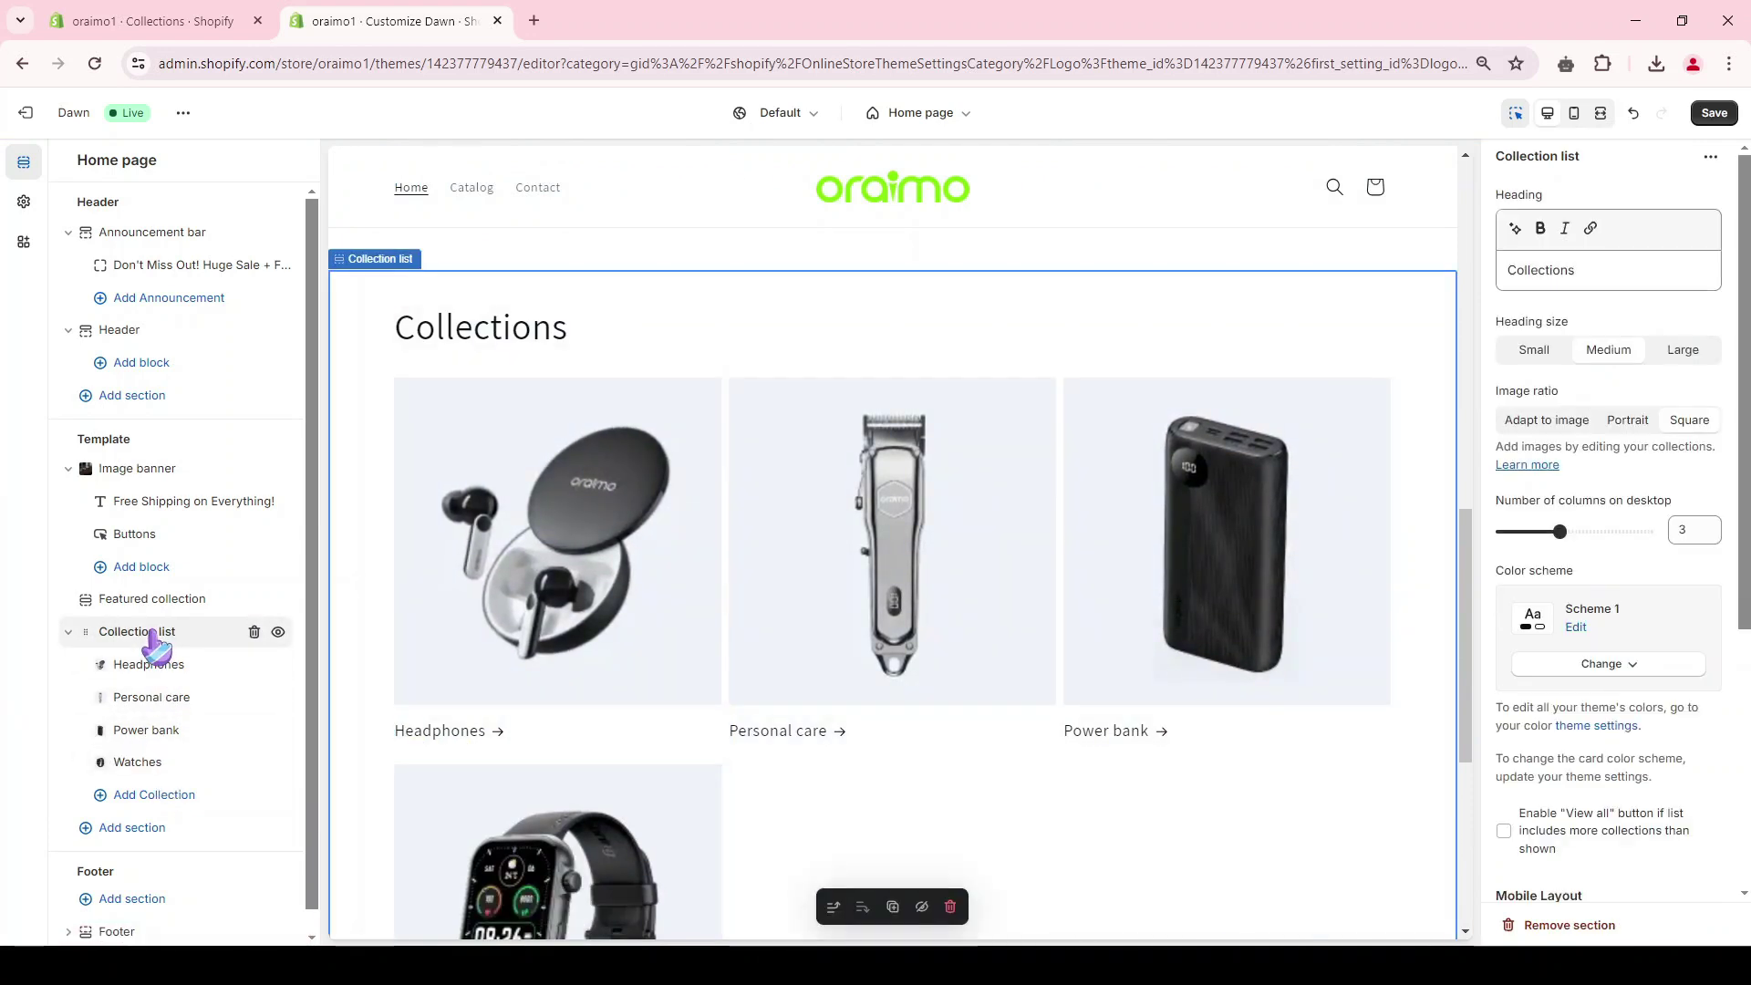
pyautogui.click(1680, 533)
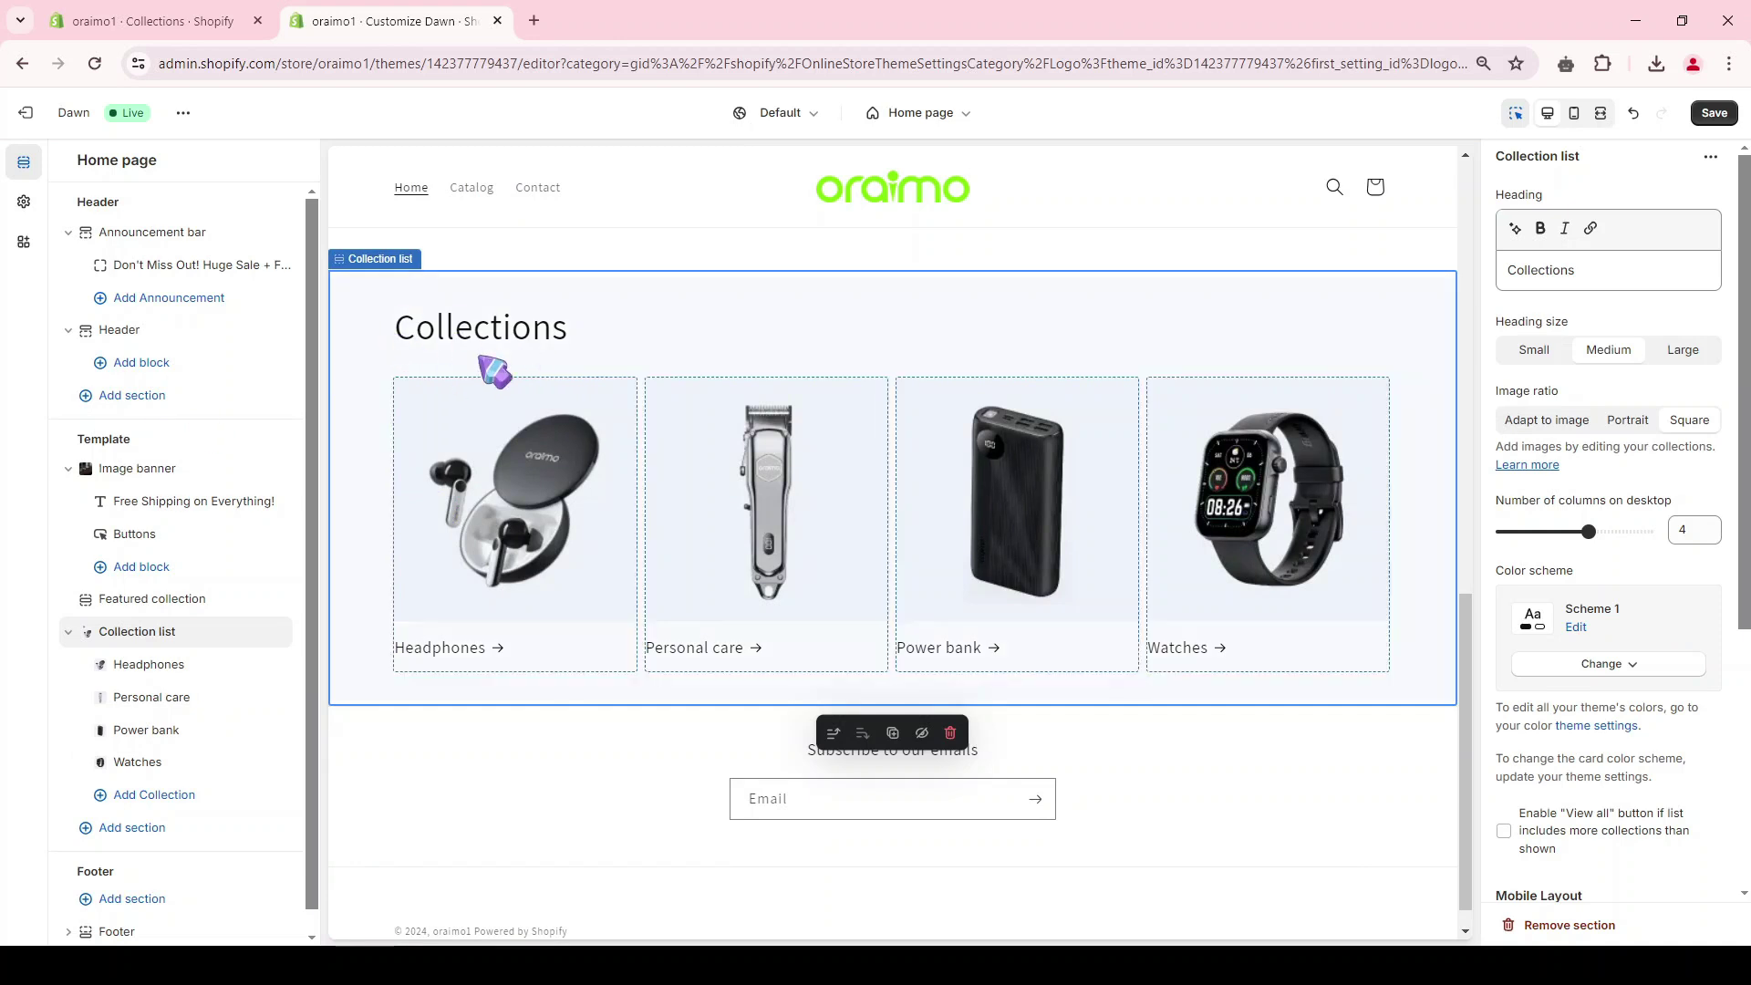
pyautogui.doubleClick(1548, 264)
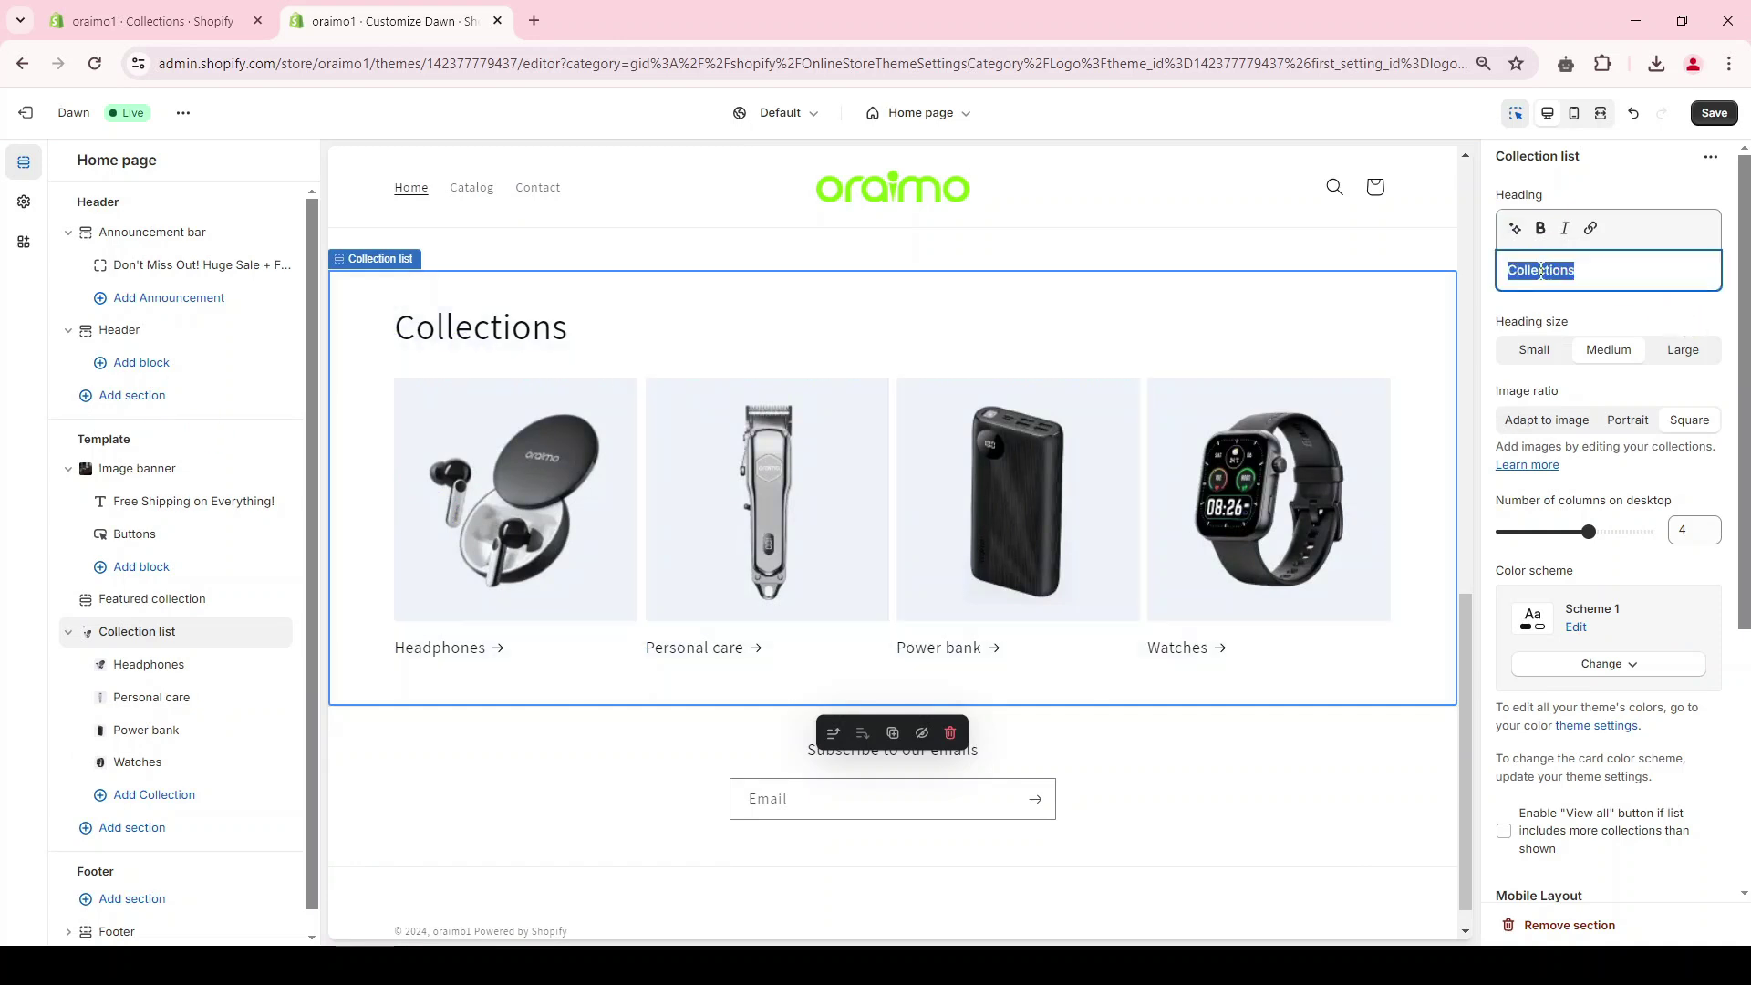
pyautogui.press('BackSpace')
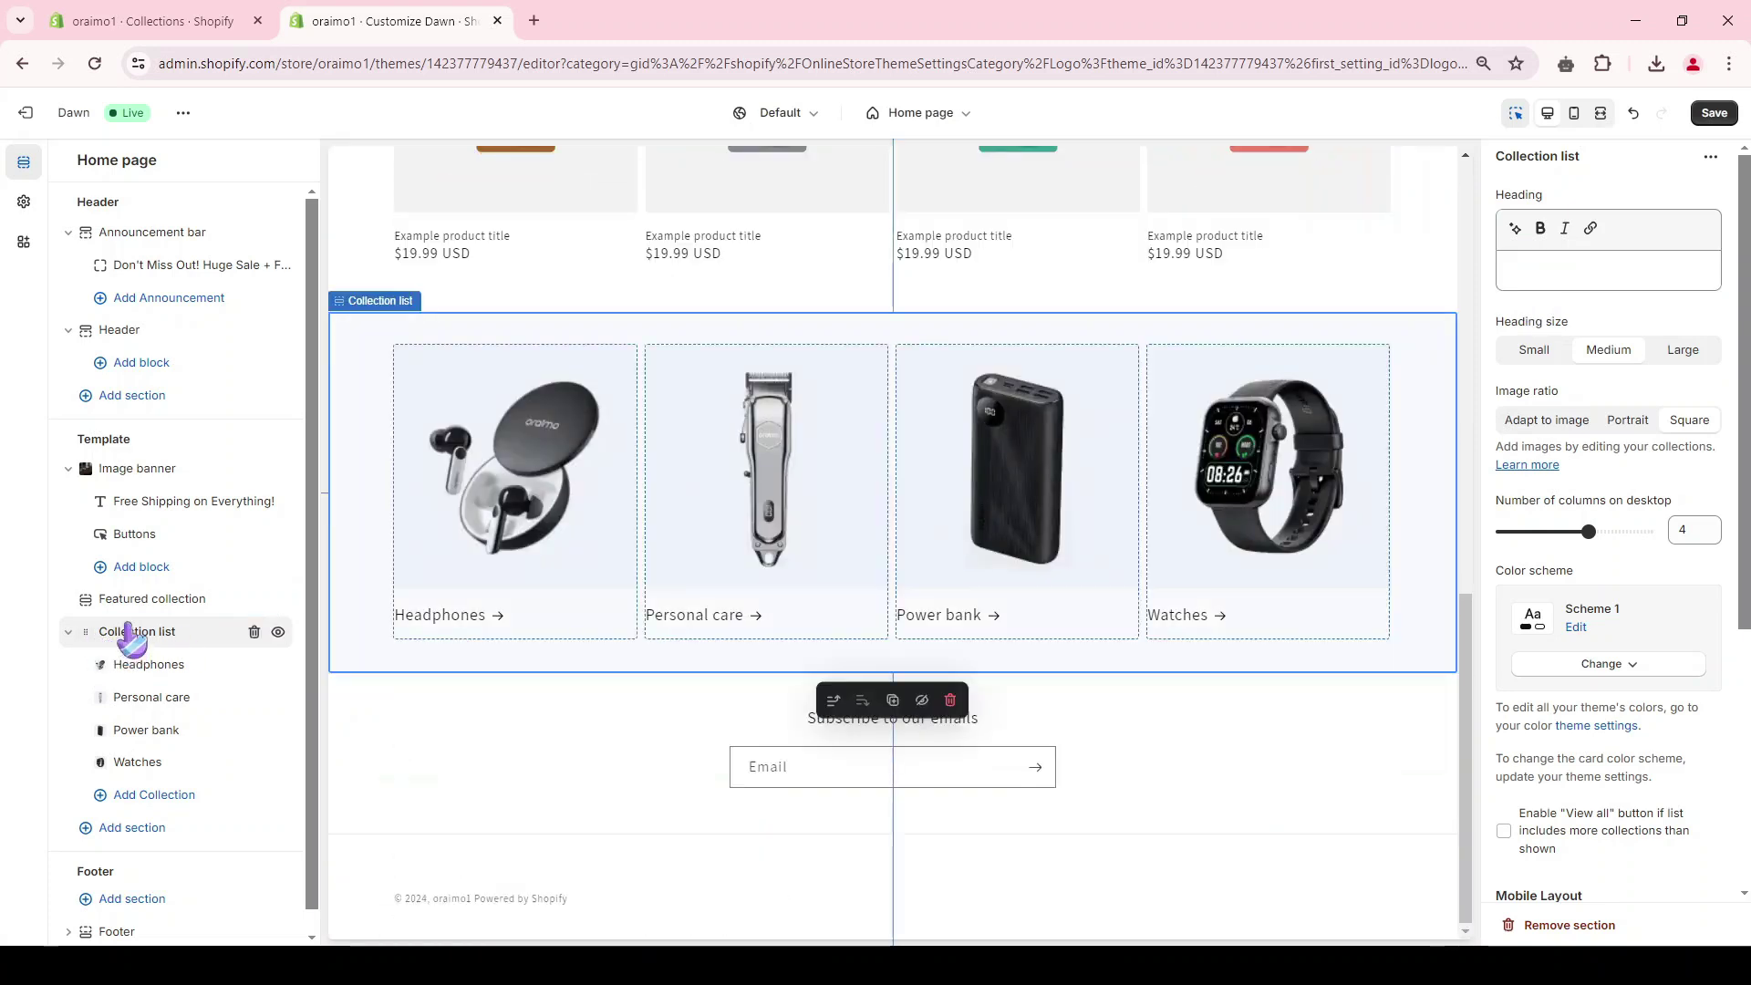
# Move the Collection list section above the Featured collection section, directly under the image banner.
pyautogui.moveTo(125, 633); pyautogui.dragTo(141, 588)
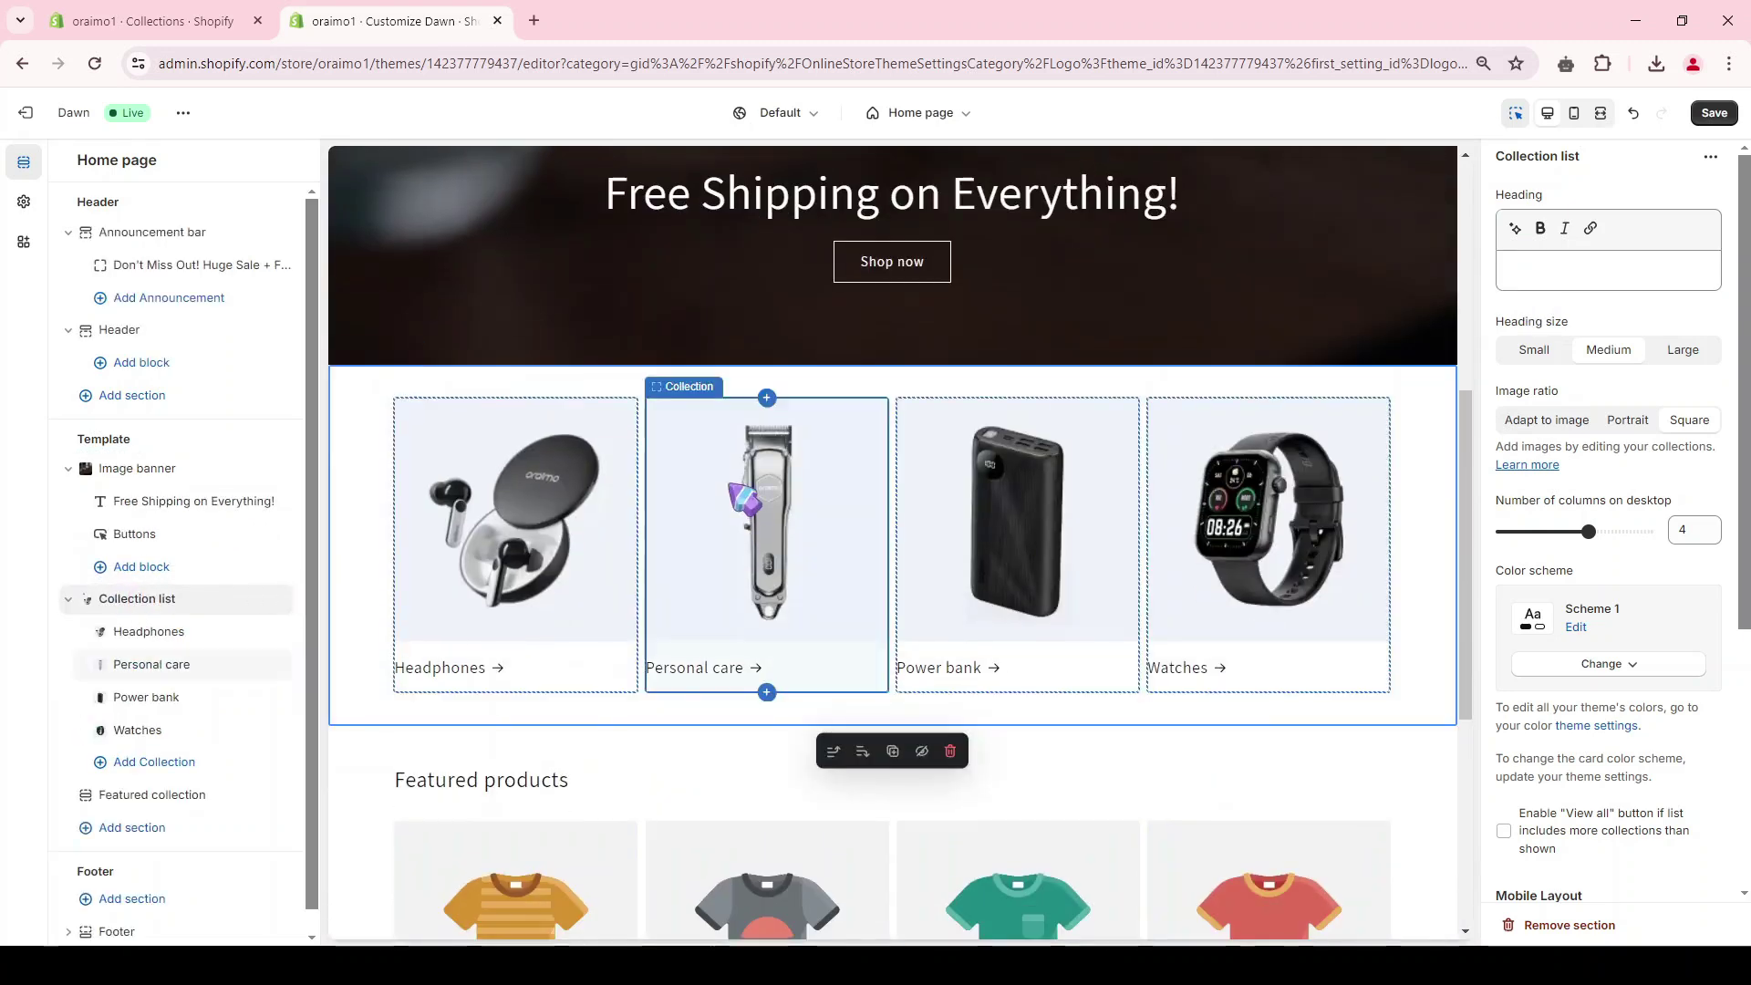
pyautogui.scroll(3, 850, 305)
pyautogui.scroll(-6, 1044, 614)
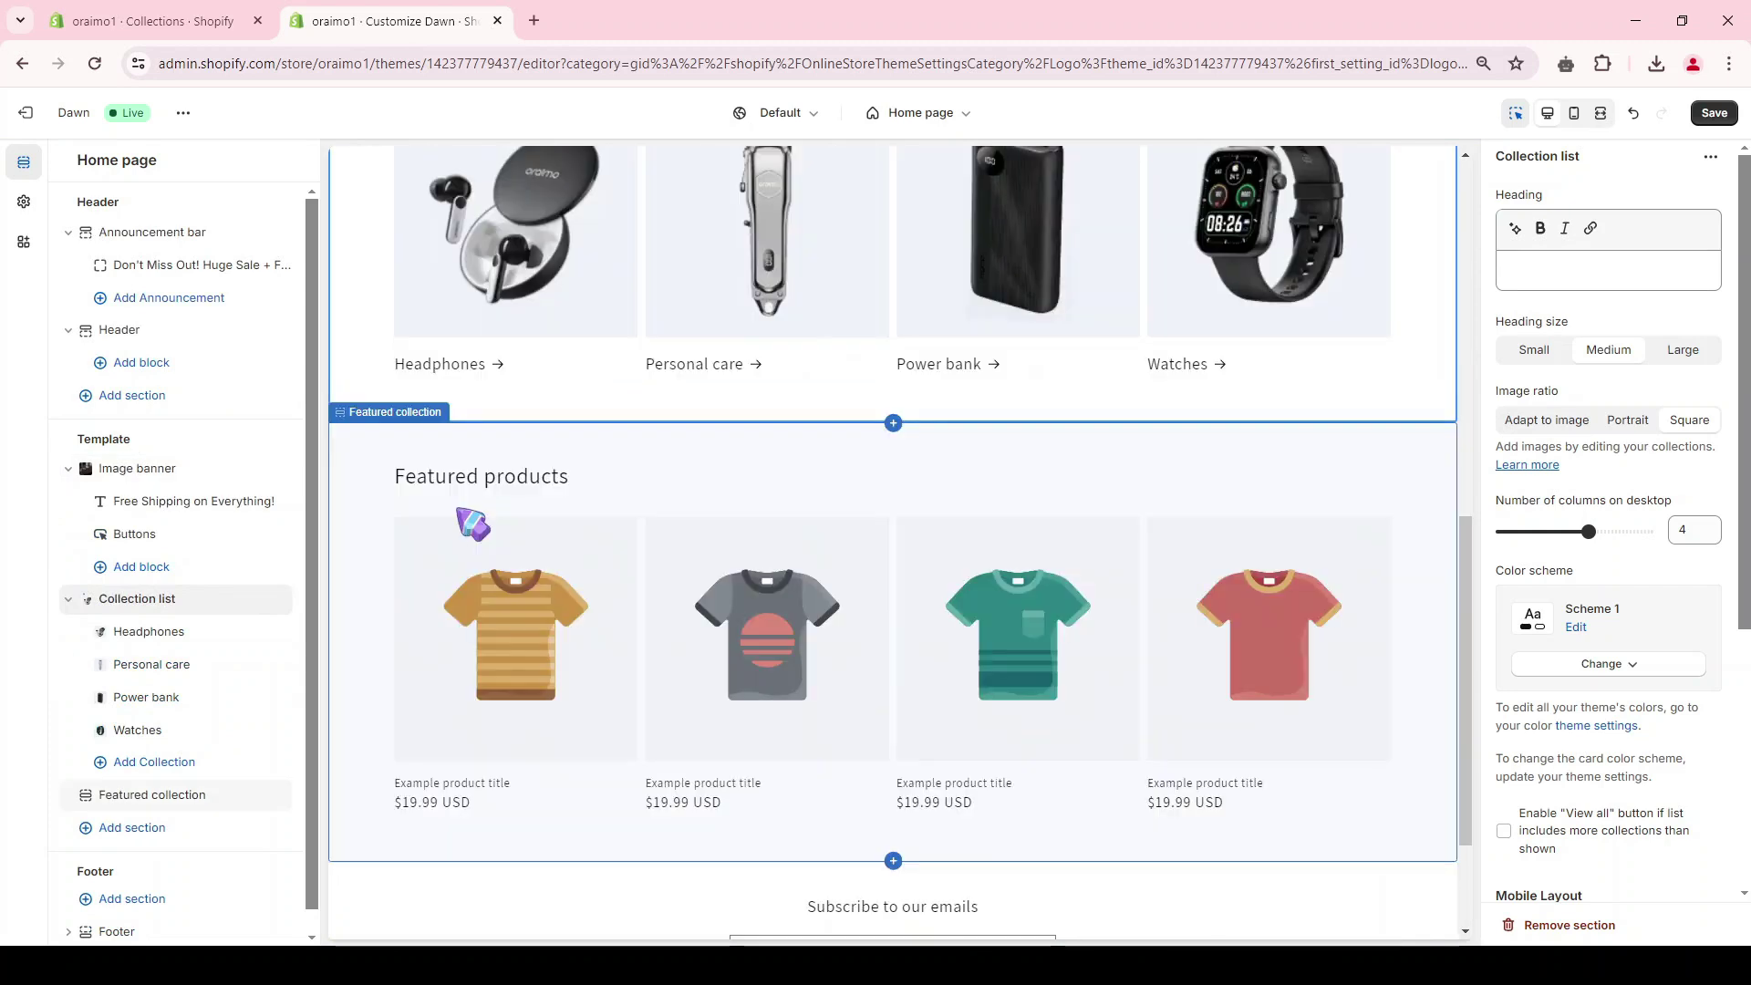
# Change the collection shown in the Featured products section to Headphones.
pyautogui.click(524, 492)
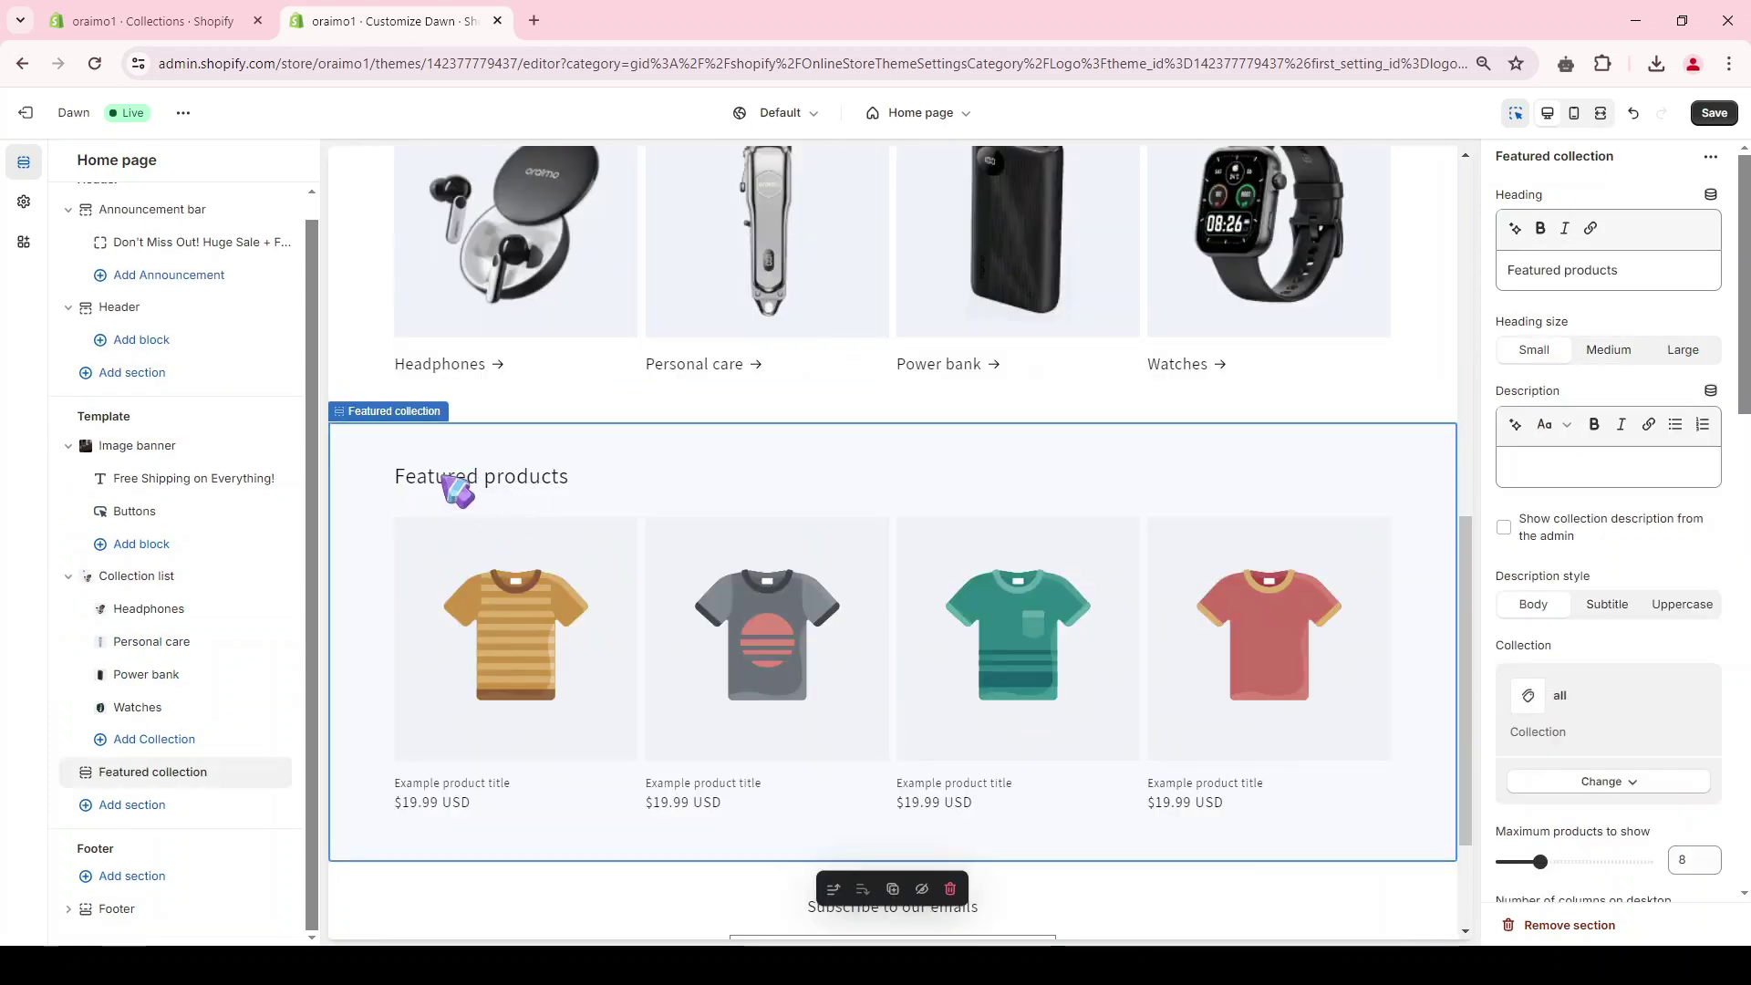
pyautogui.click(1587, 786)
pyautogui.click(1618, 816)
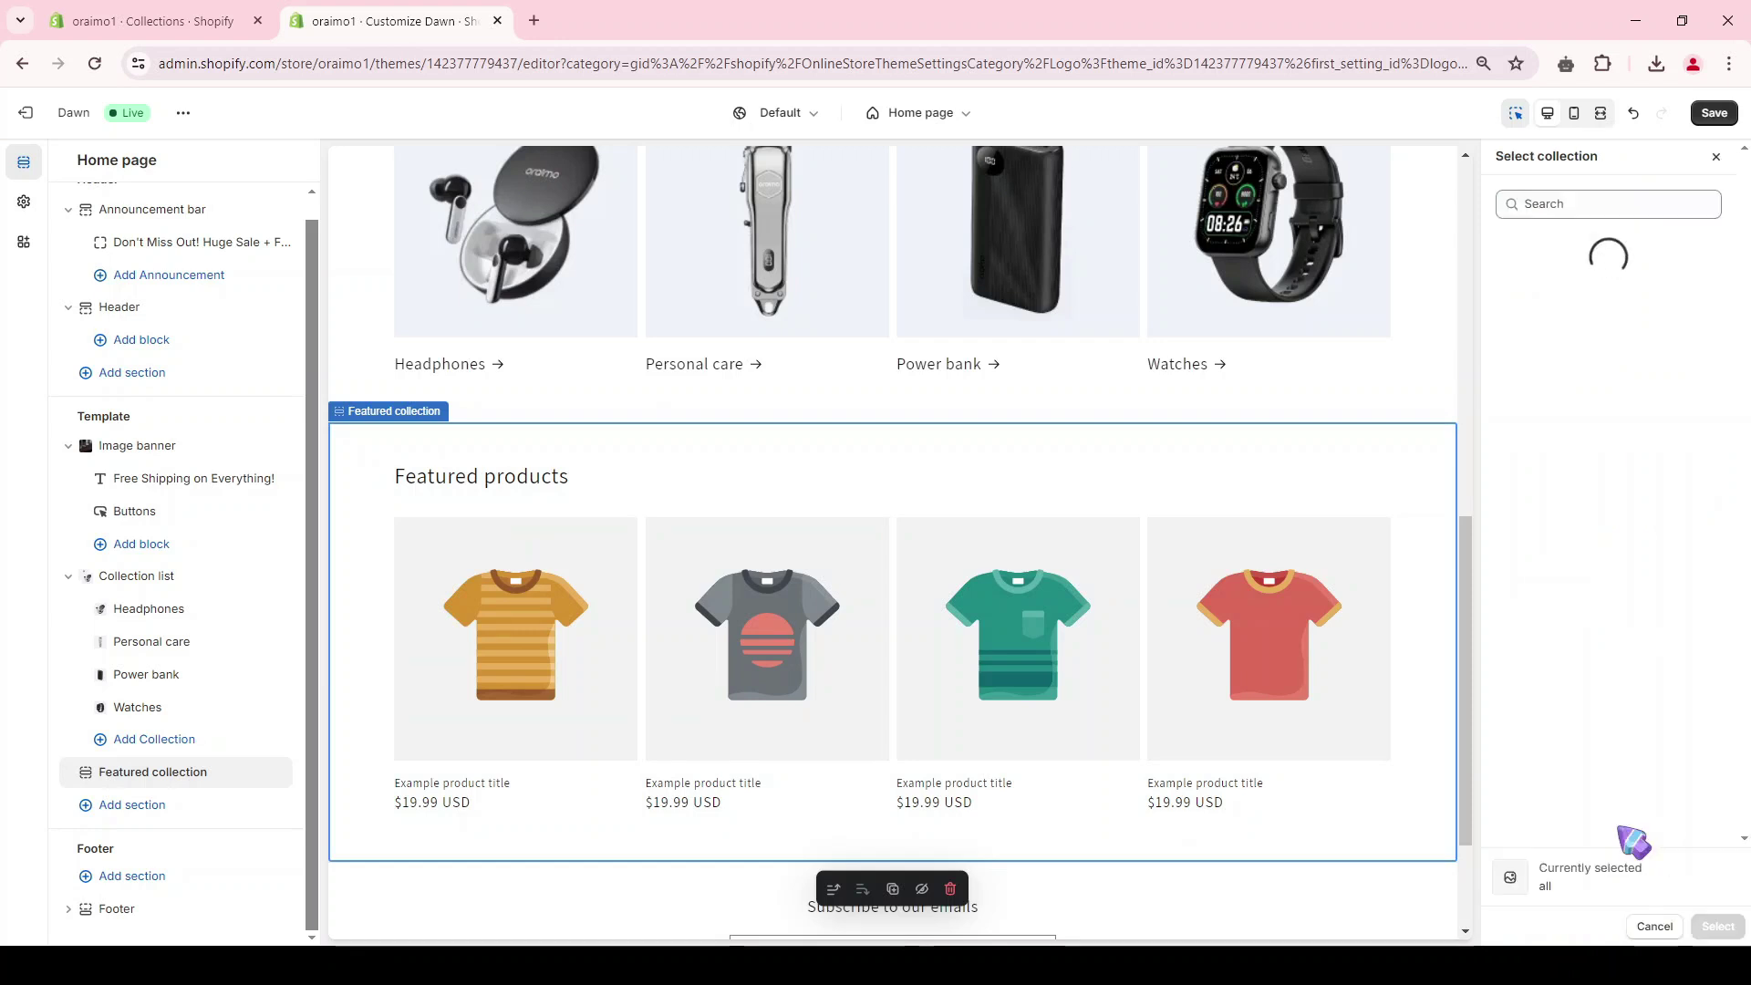
pyautogui.click(1572, 383)
pyautogui.click(1569, 319)
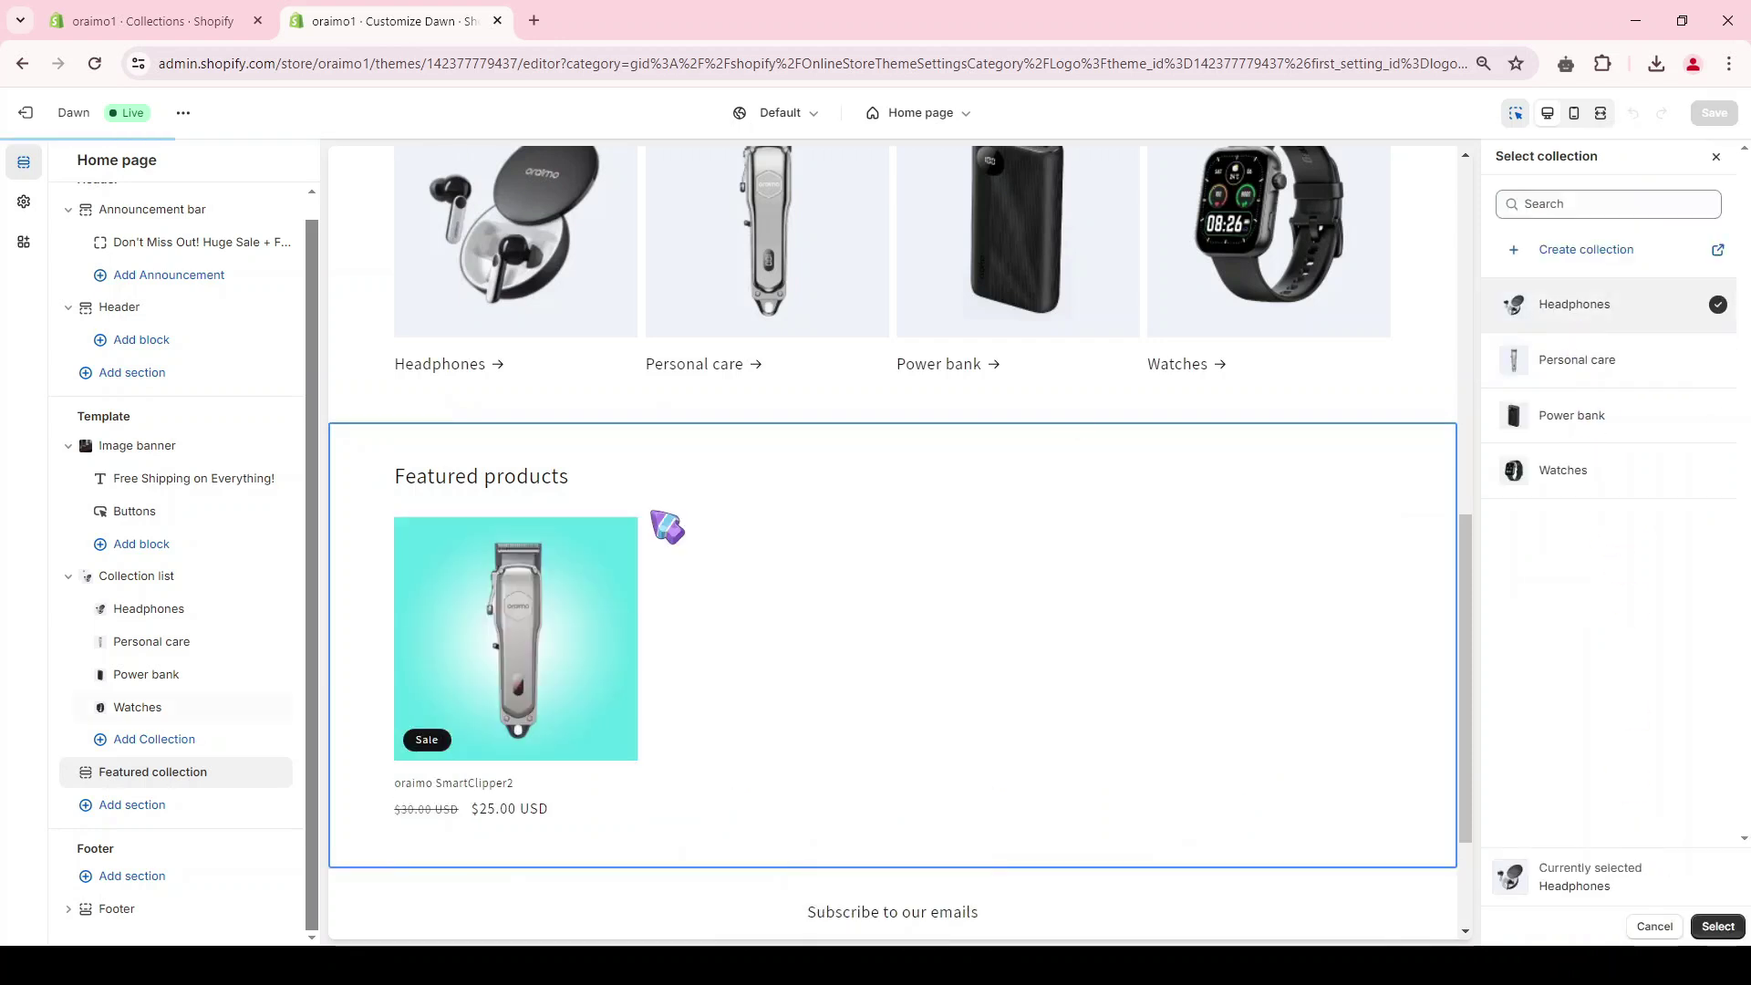
pyautogui.click(1718, 927)
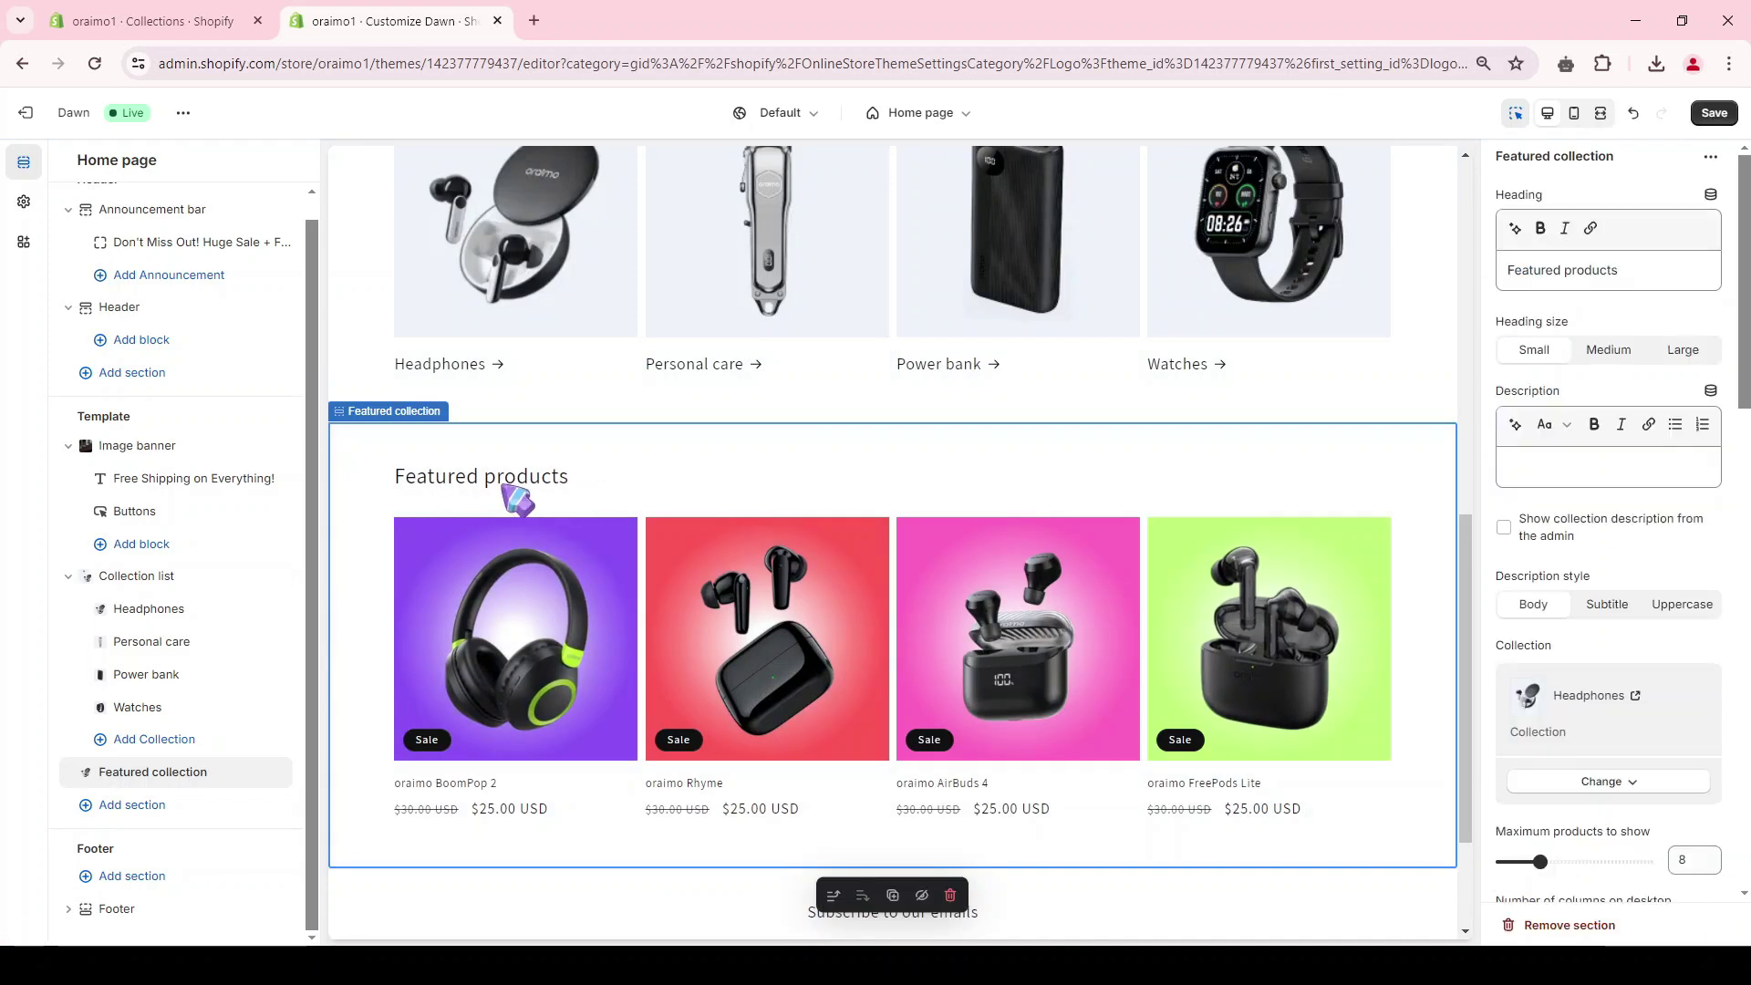
pyautogui.tripleClick(1580, 271)
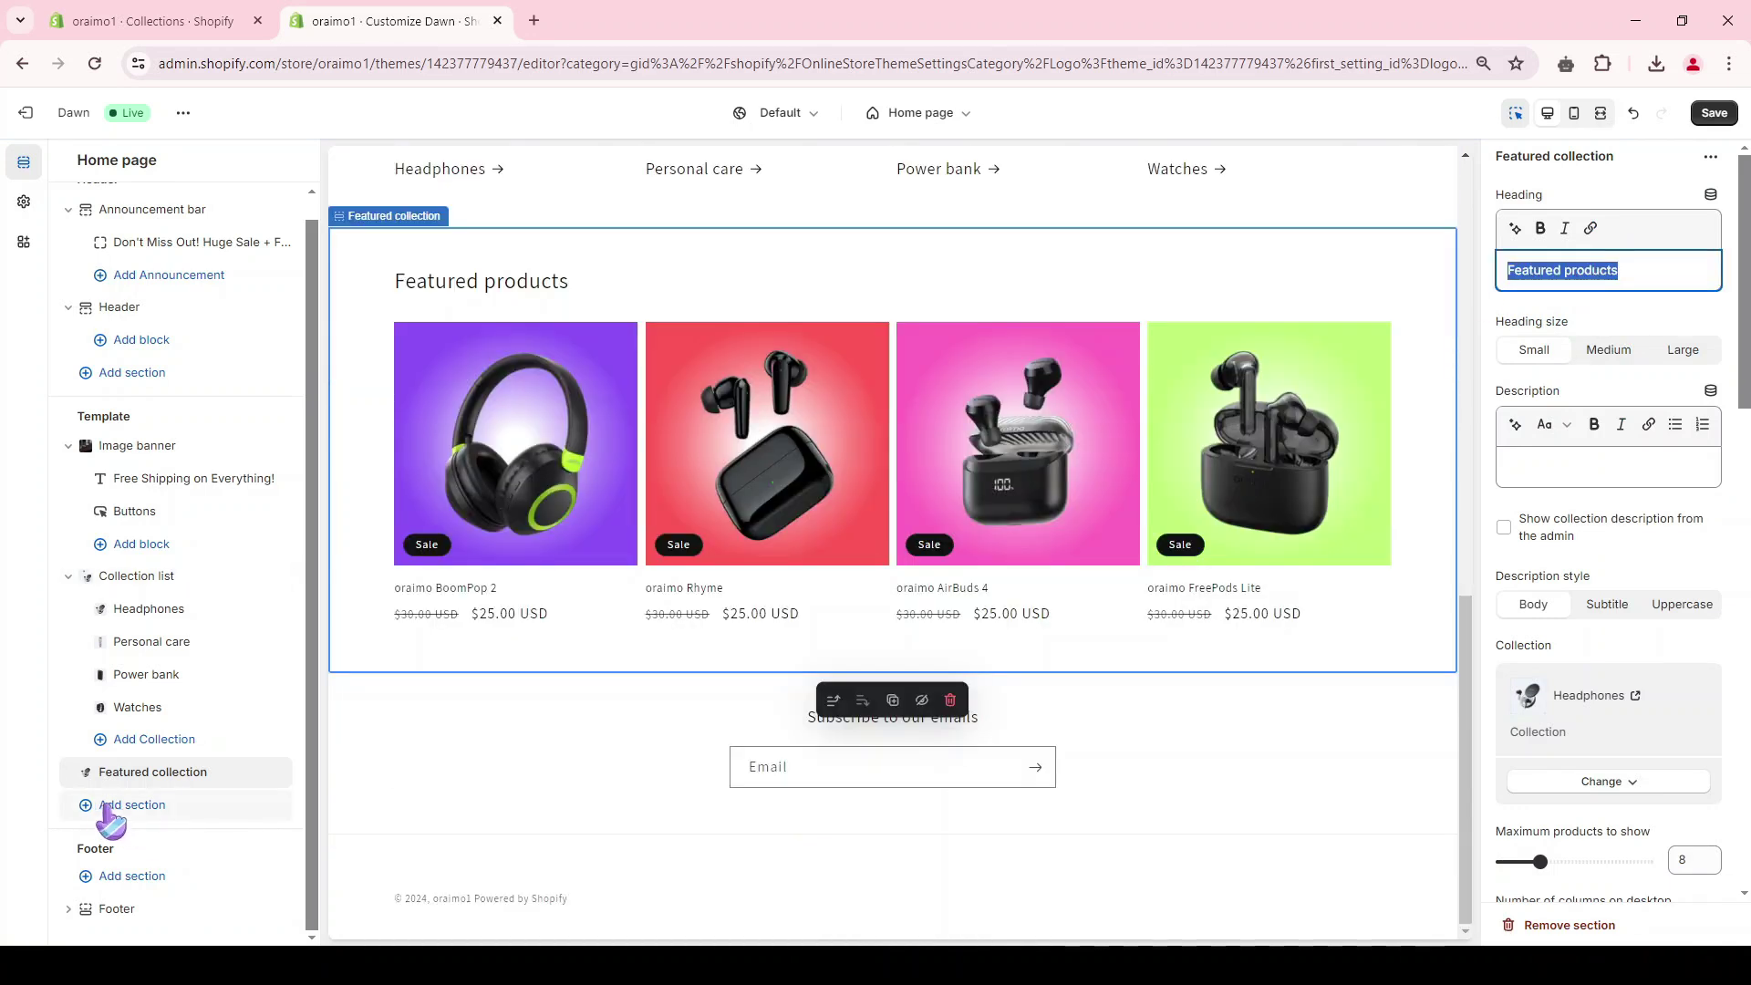
# Add a second Featured collection section to the home page below the Featured products section.
pyautogui.click(155, 814)
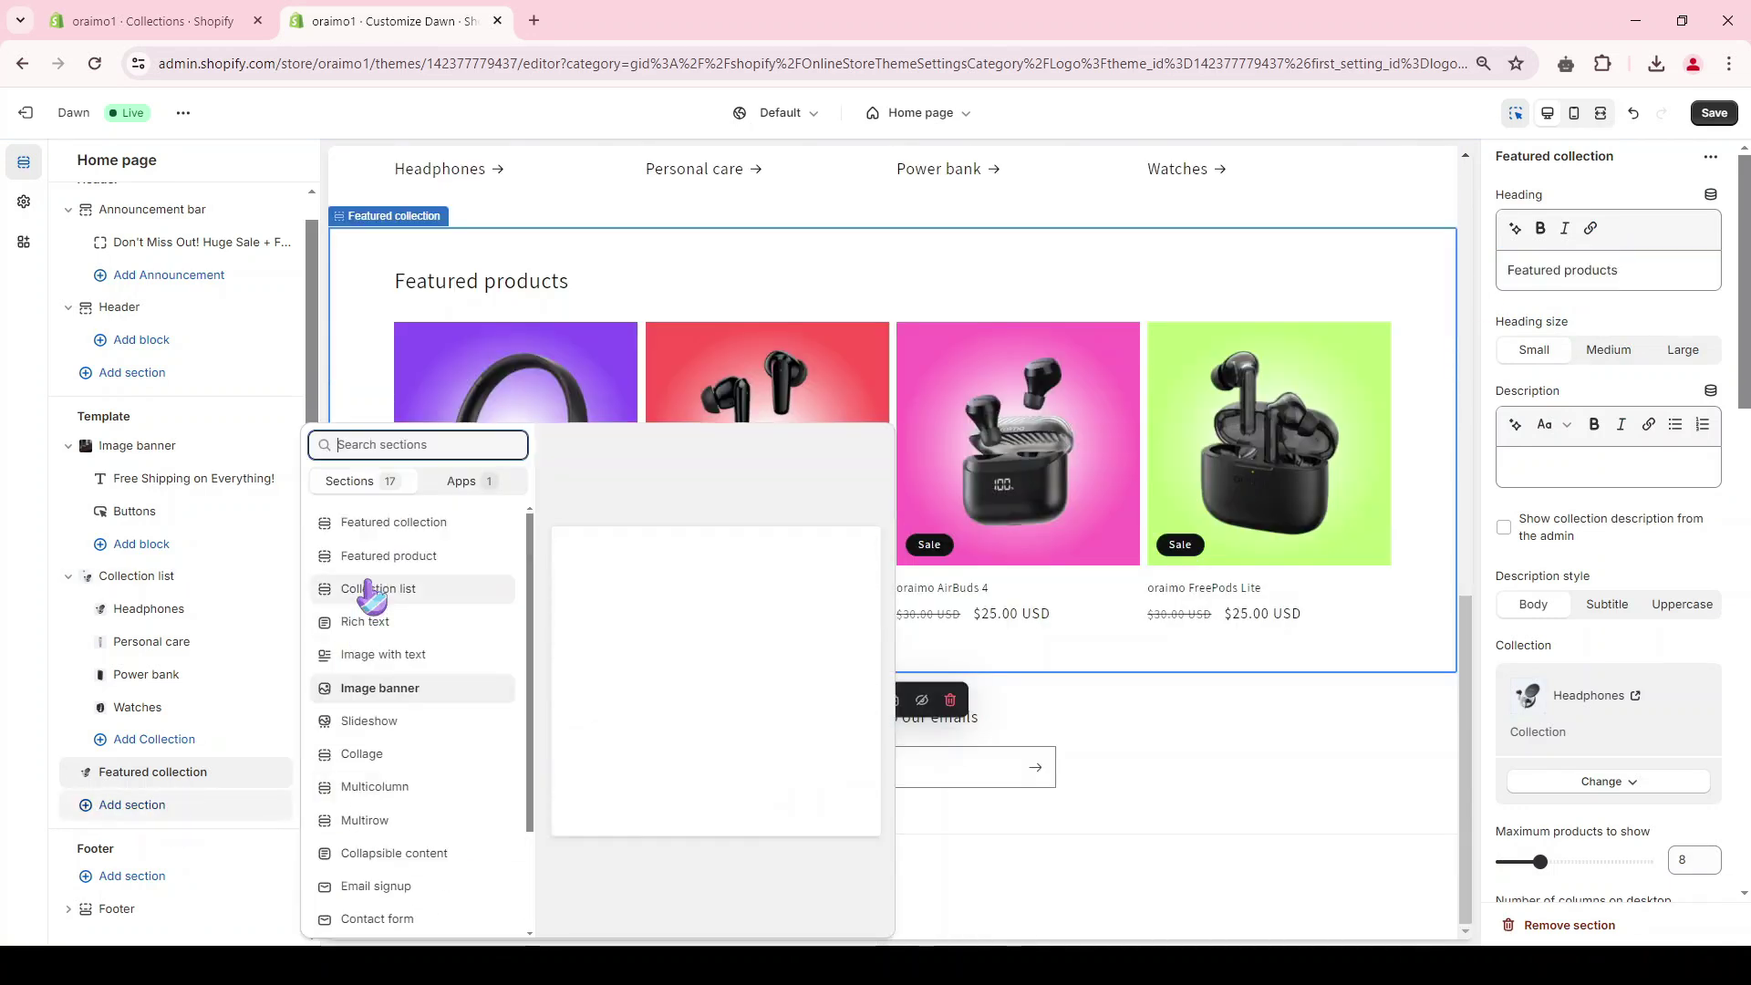
pyautogui.click(373, 527)
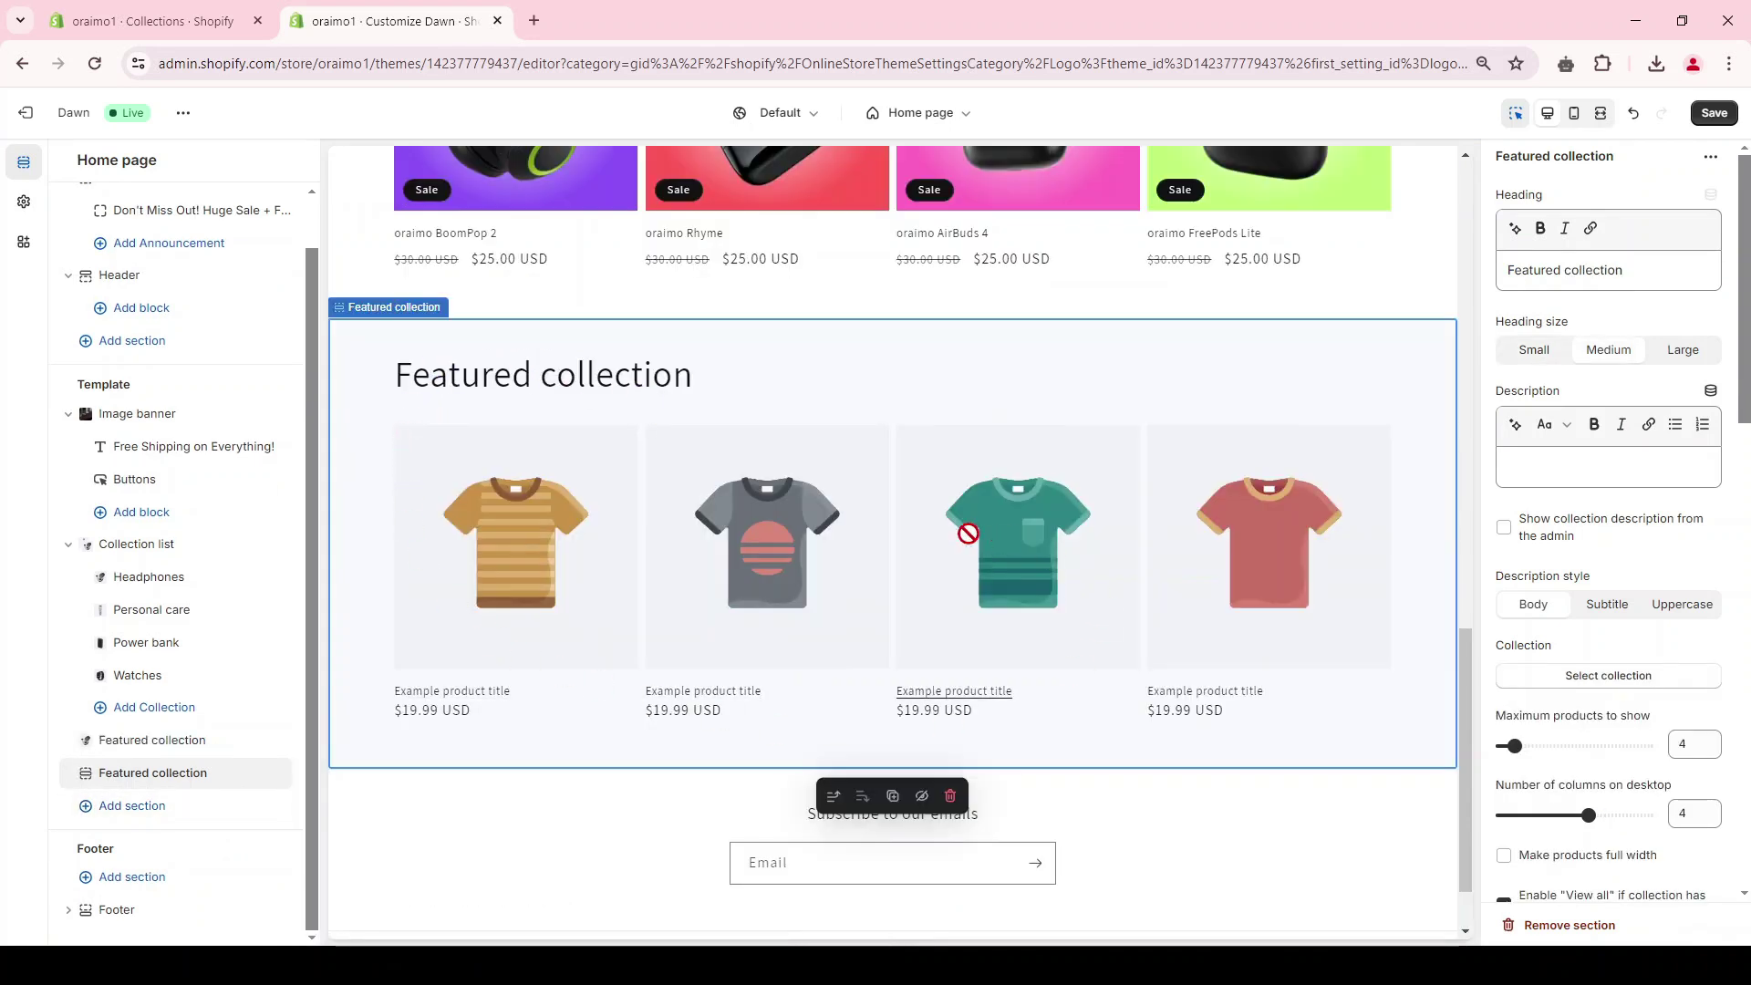
pyautogui.scroll(6, 983, 535)
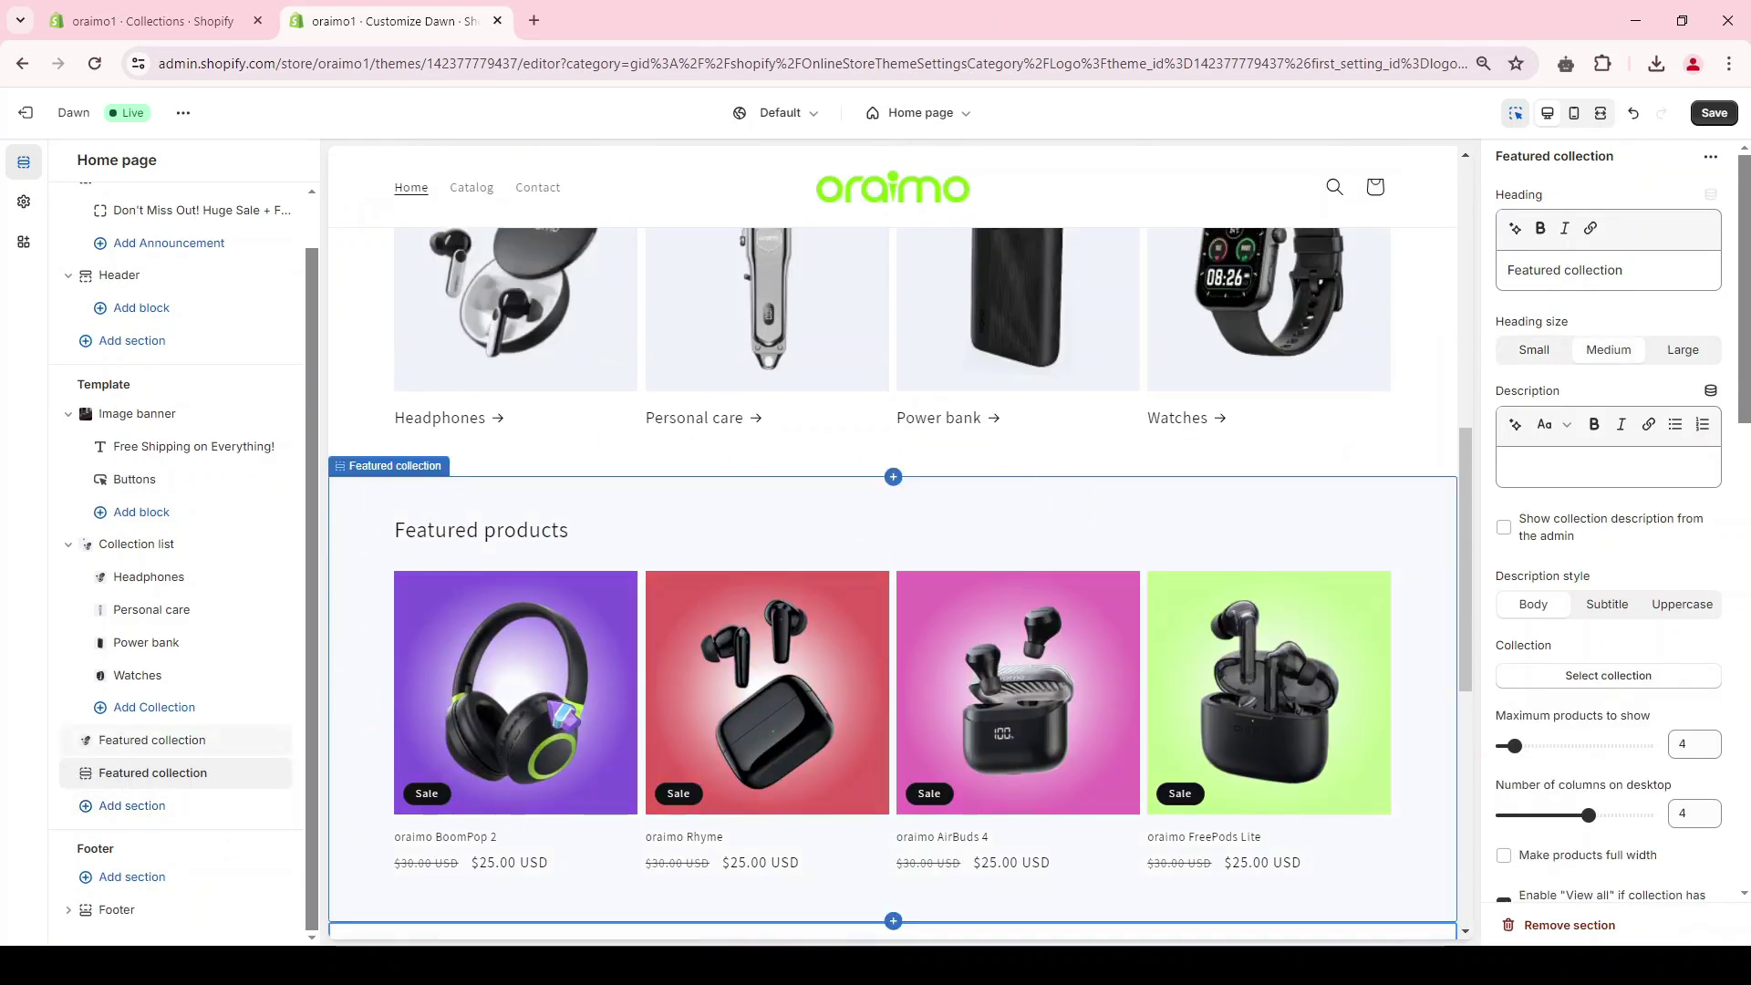
pyautogui.scroll(-5, 607, 625)
pyautogui.scroll(-2, 1608, 511)
# Assign the Watches collection to the new Featured collection section and check it in the page preview.
pyautogui.click(1608, 465)
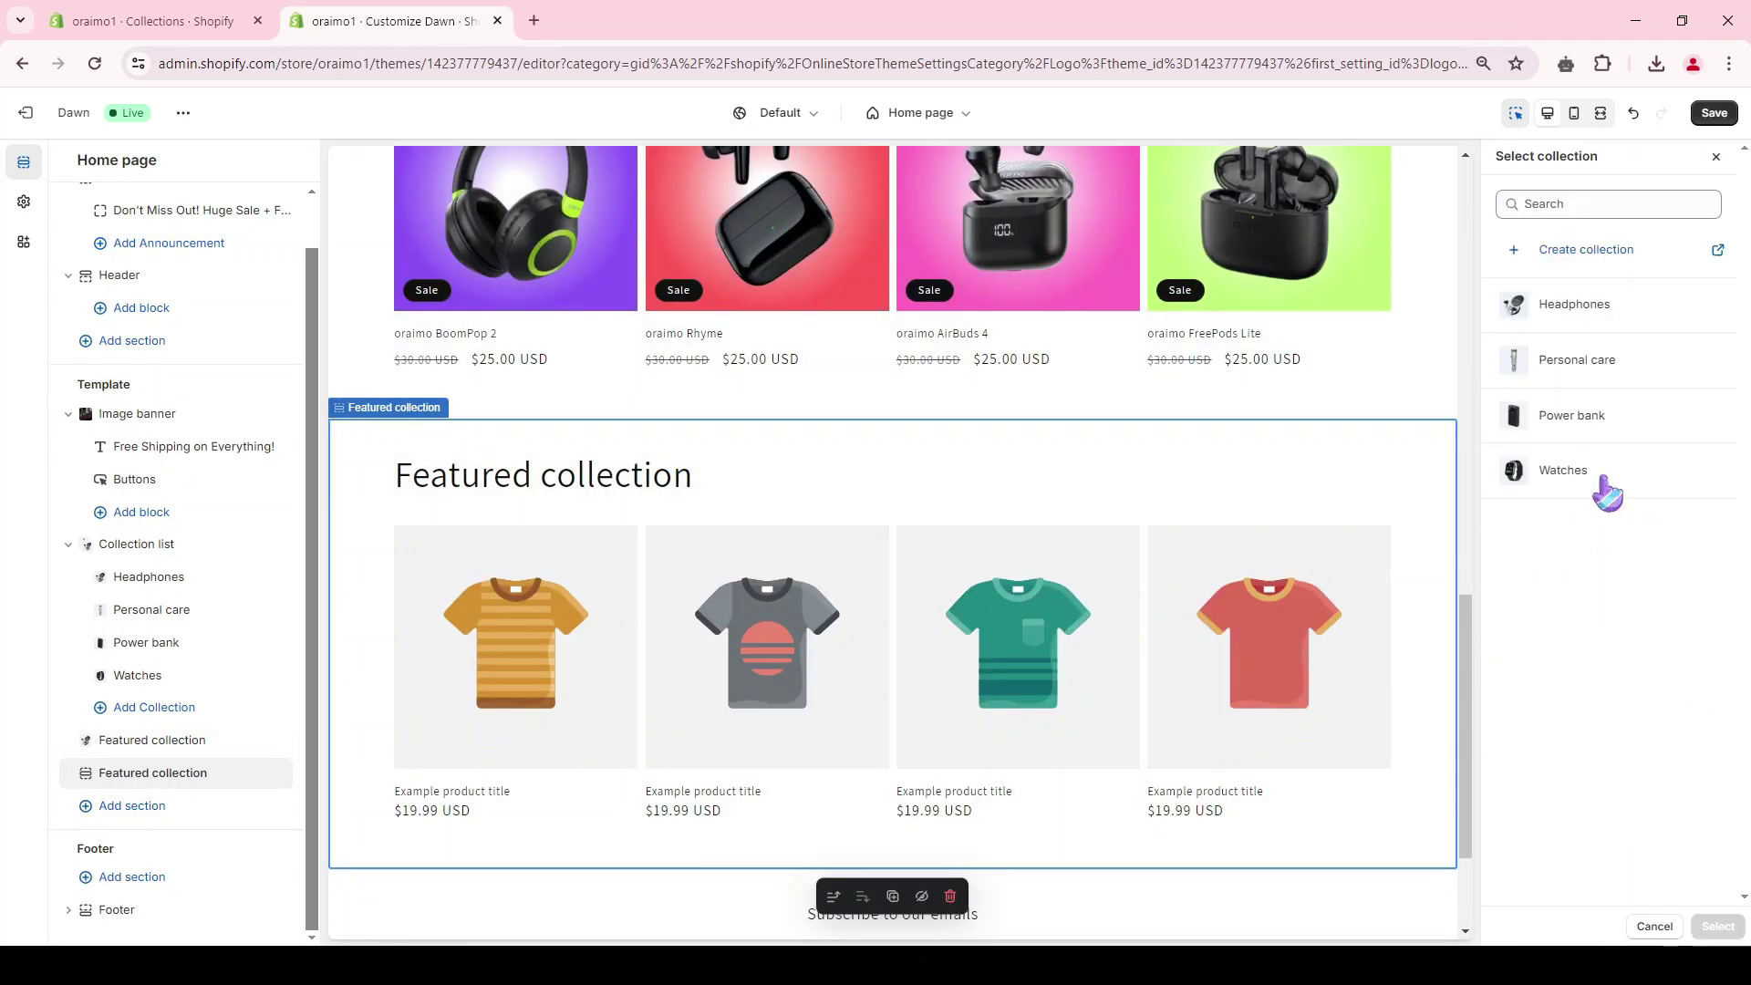
pyautogui.click(1584, 470)
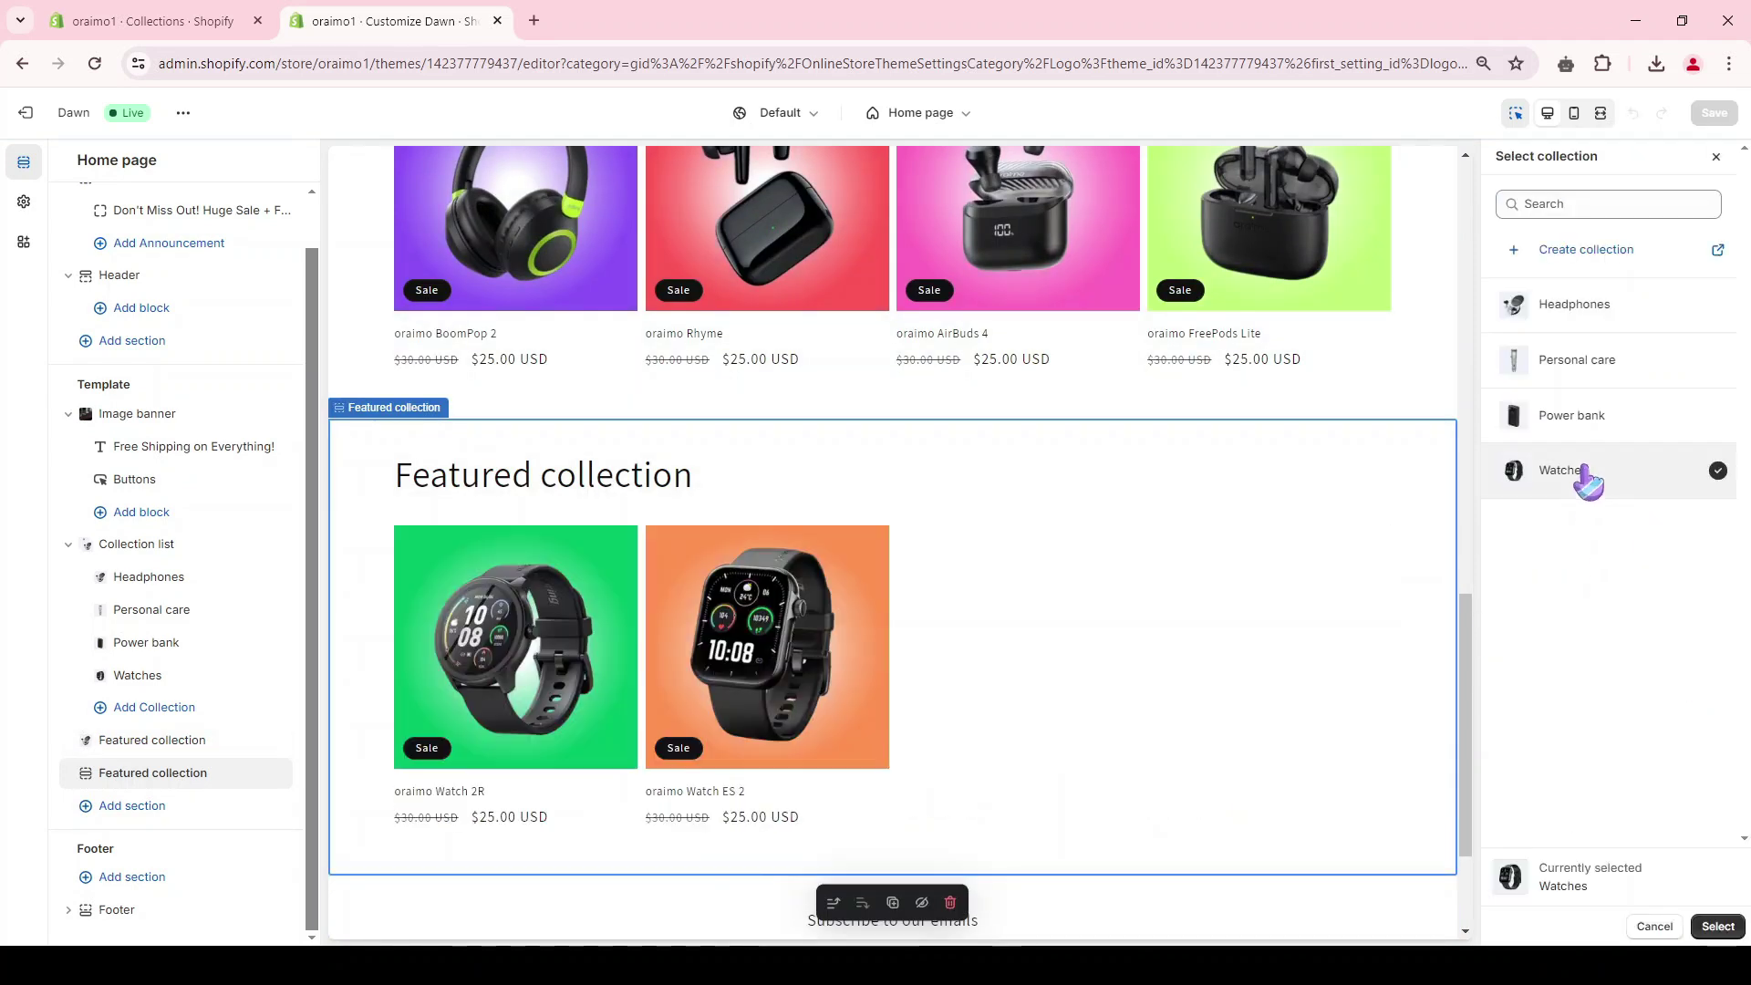
pyautogui.scroll(-2, 965, 528)
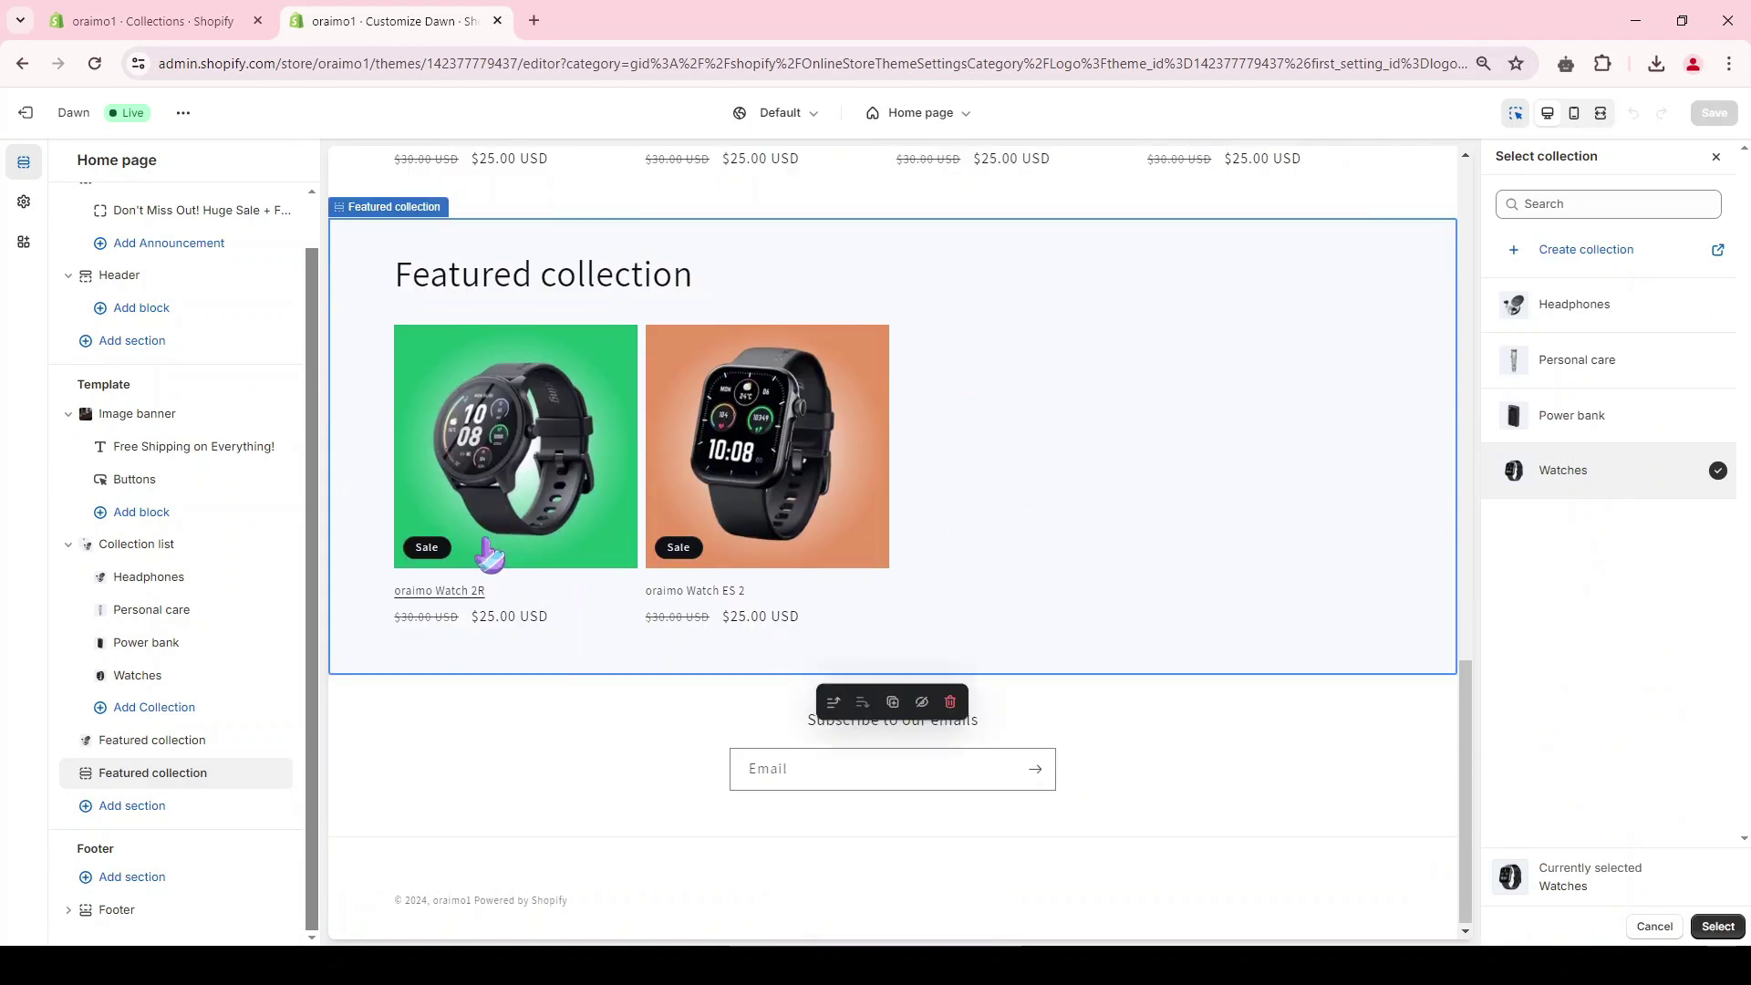
pyautogui.scroll(3, 639, 624)
pyautogui.scroll(7, 638, 624)
pyautogui.scroll(-5, 778, 531)
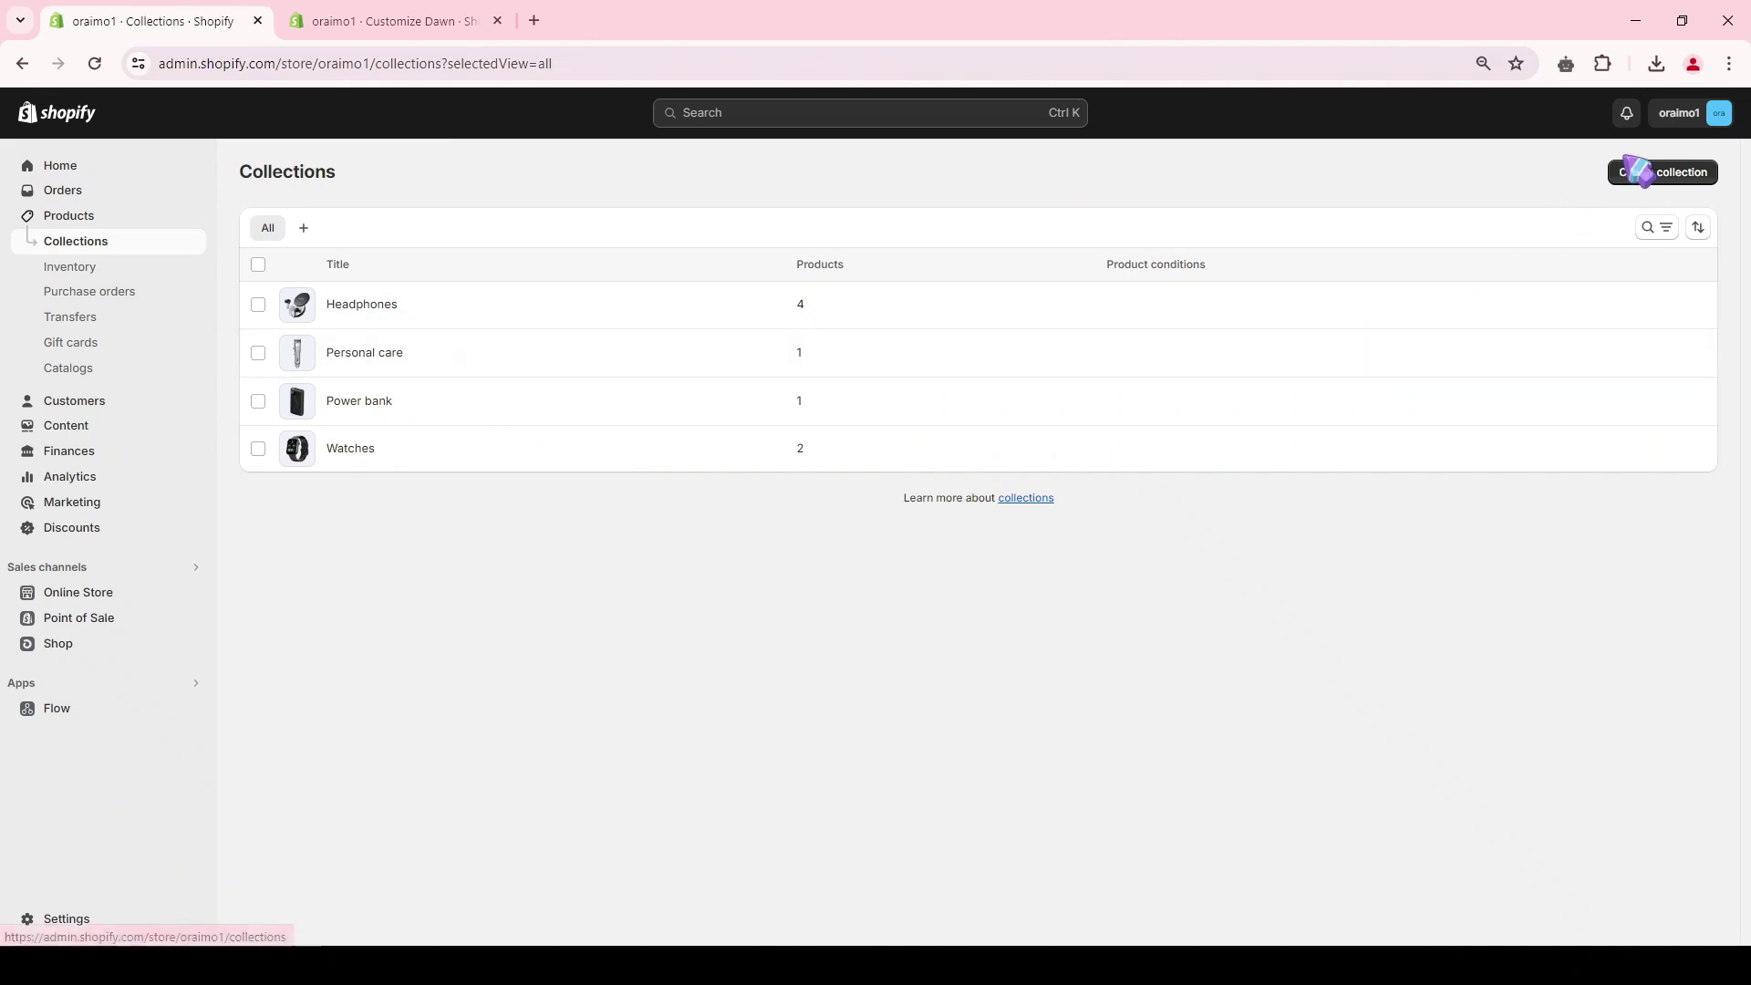
pyautogui.click(1627, 175)
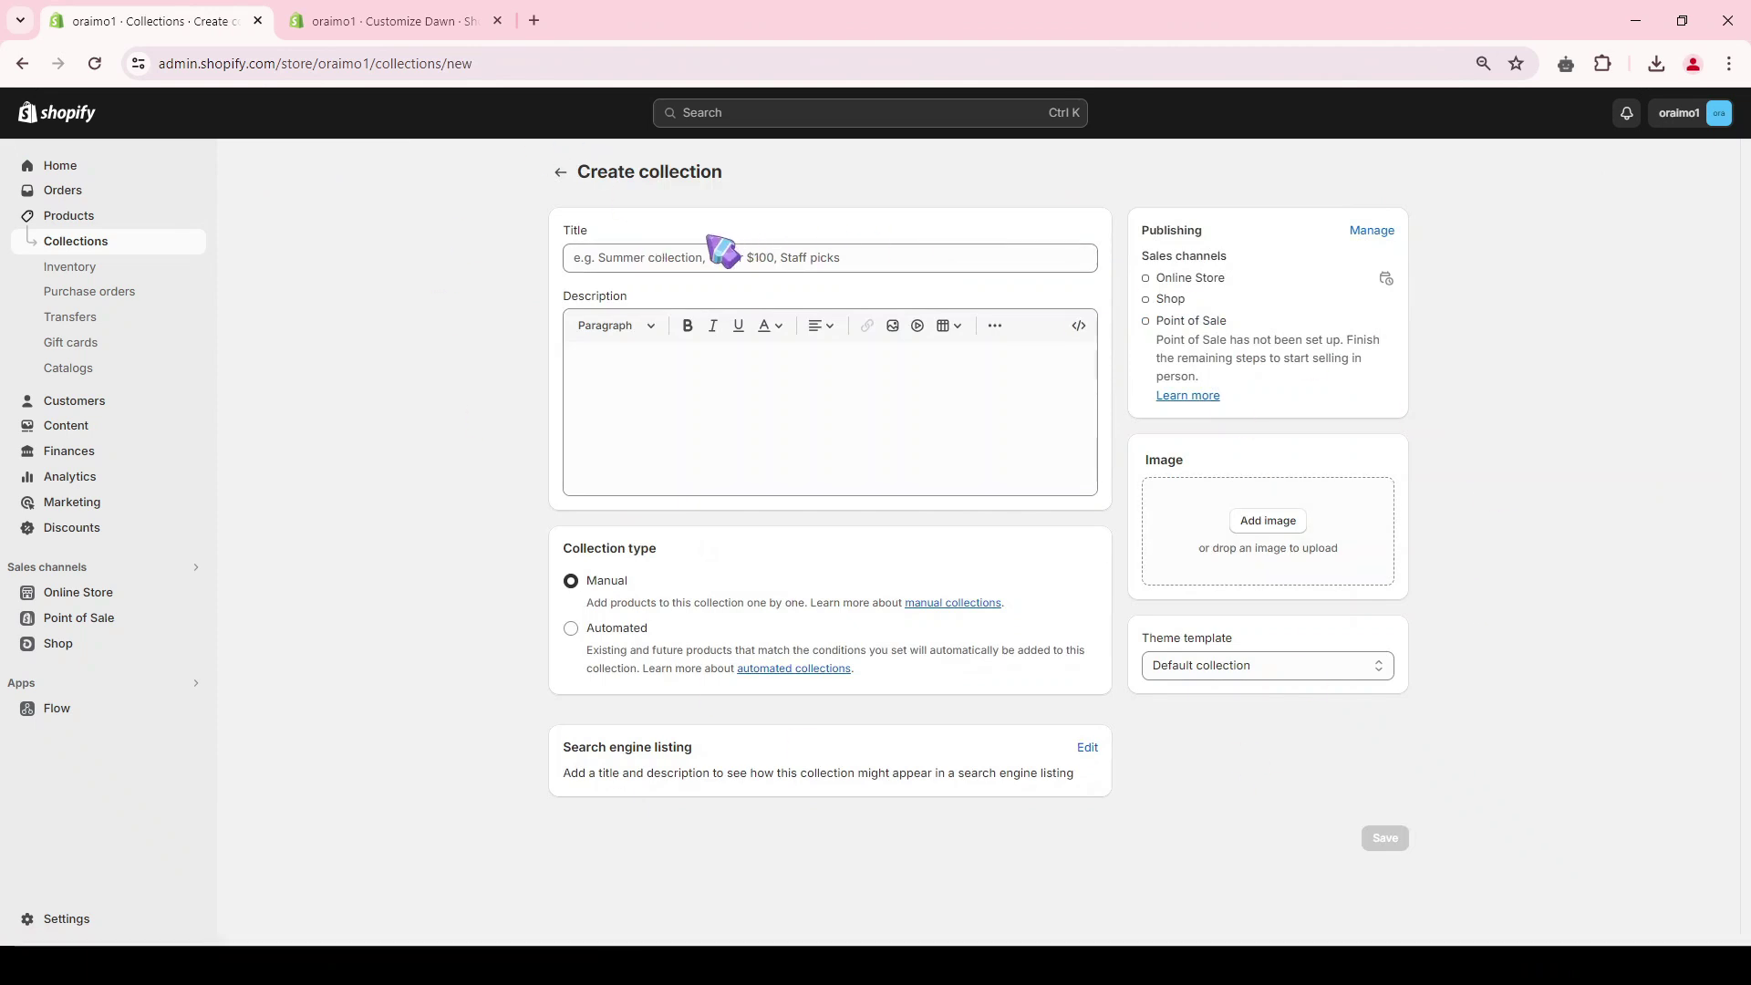
pyautogui.hotkey('ctrl', 'Tab')
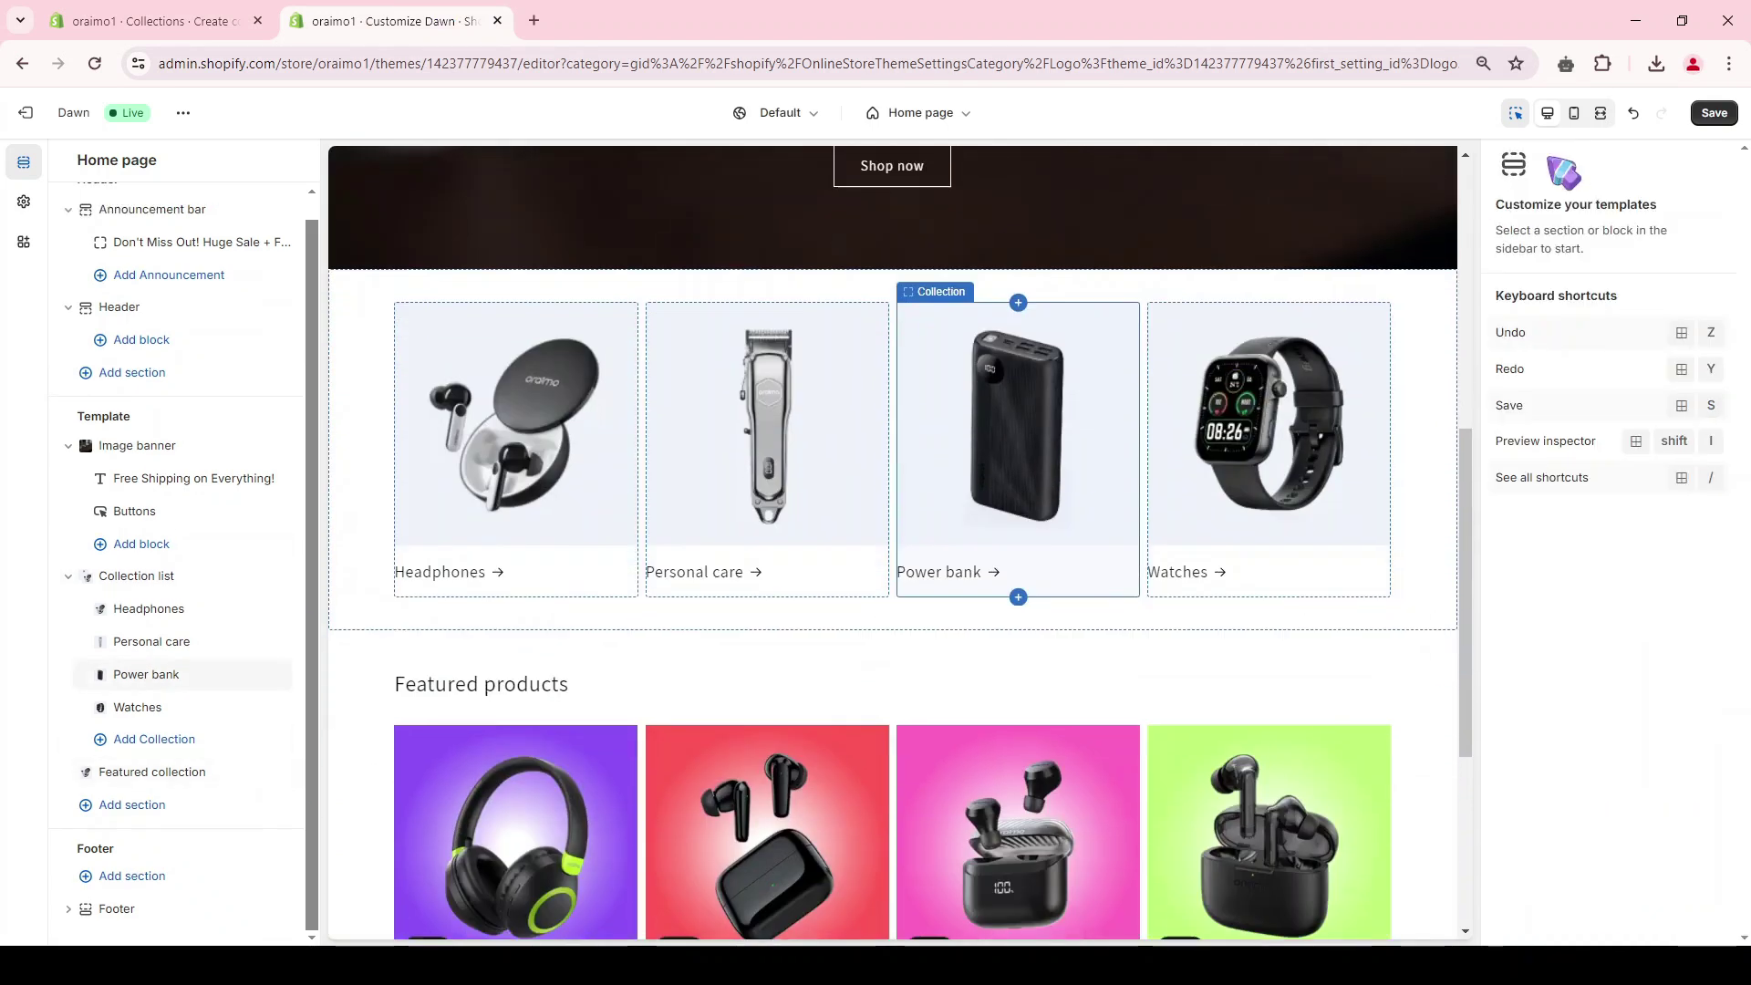
pyautogui.click(215, 13)
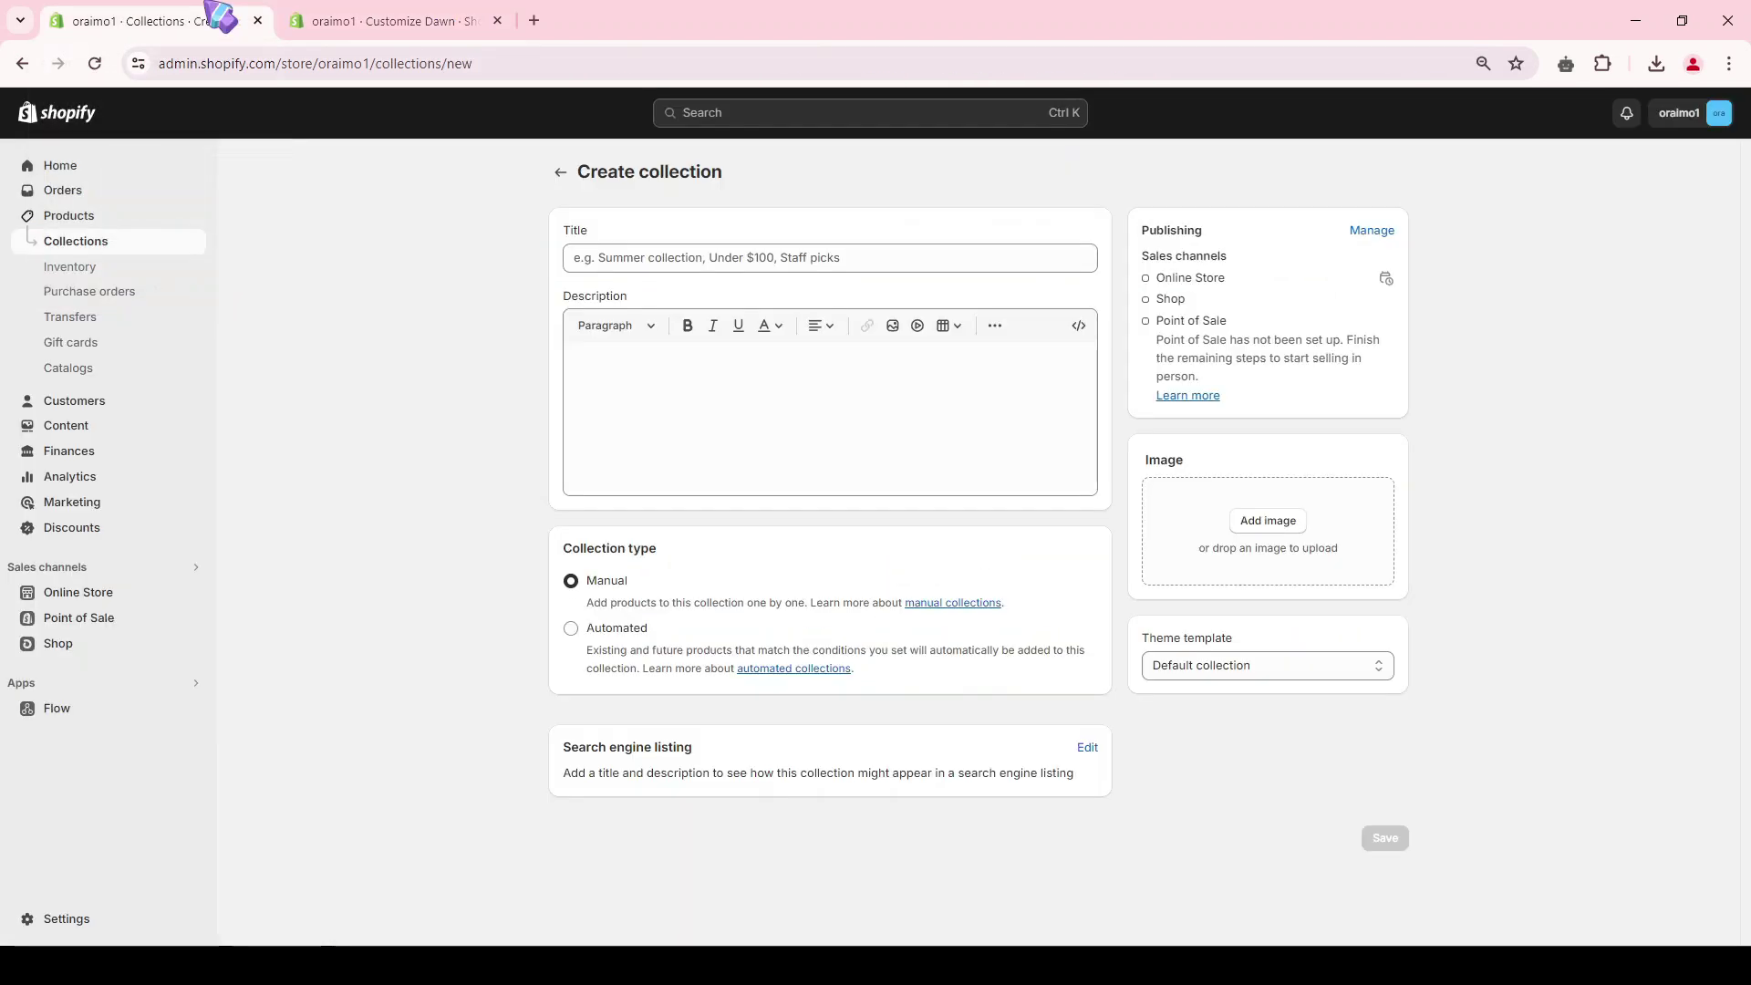
# Change the store name to oraimo in the store details profile and save it.
pyautogui.click(80, 919)
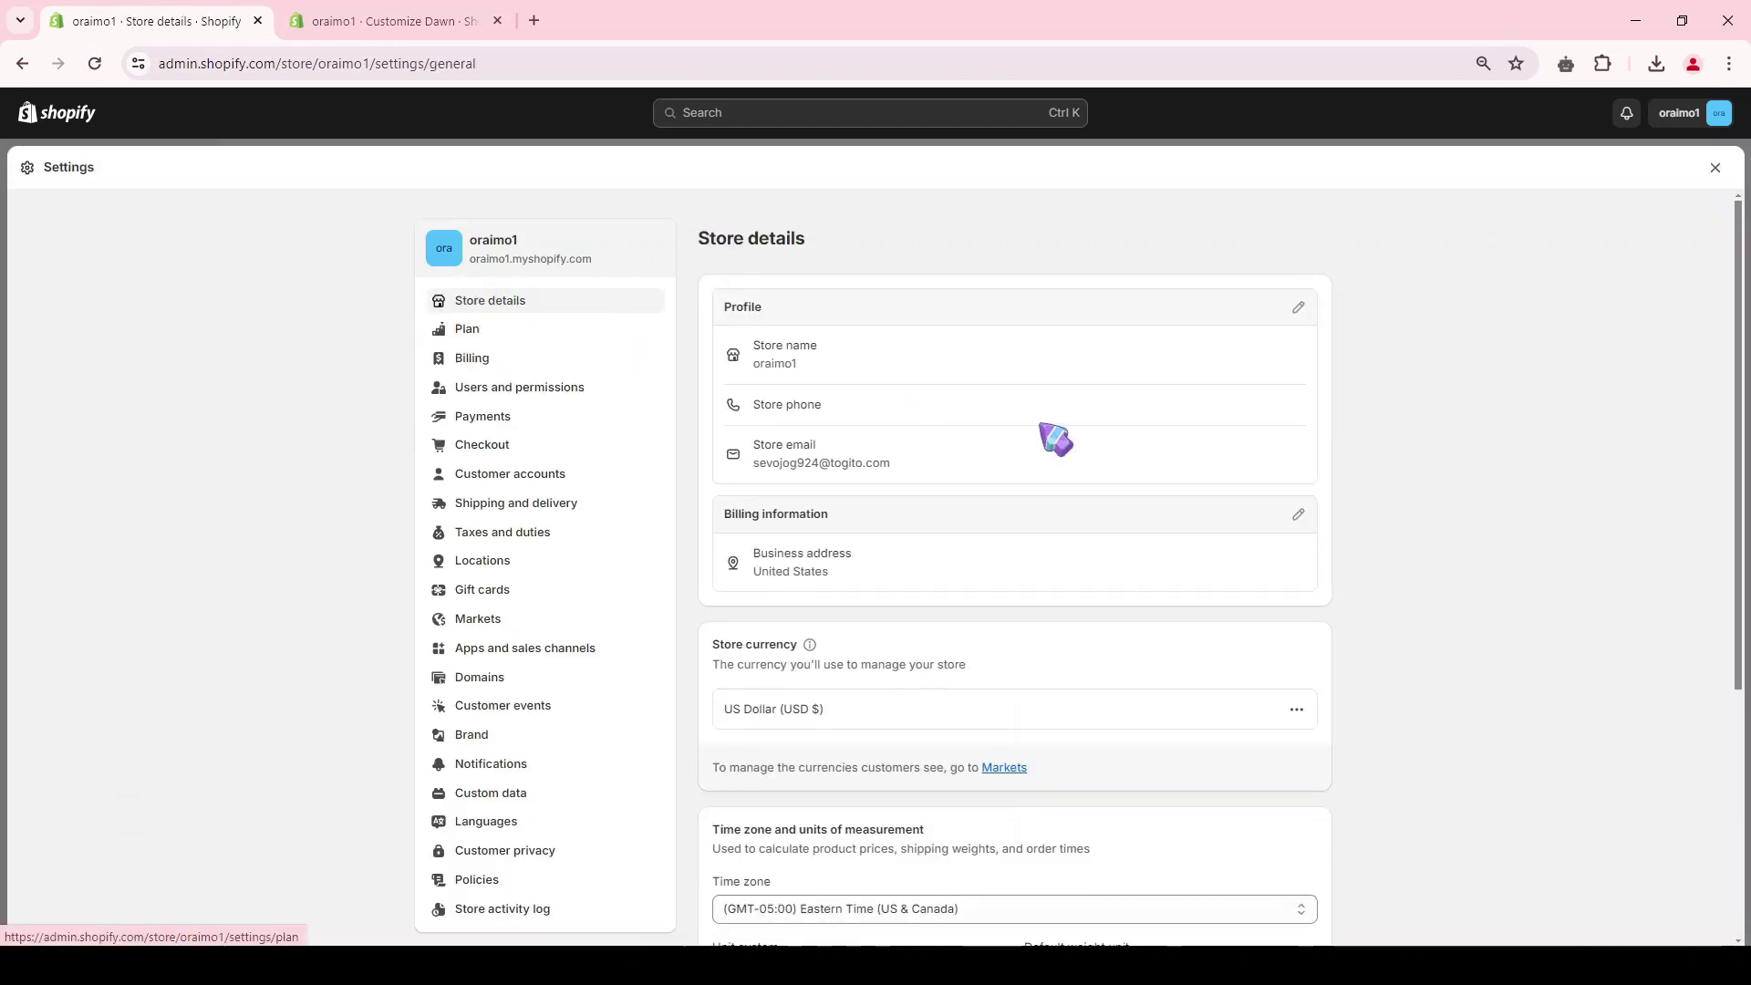
pyautogui.click(1298, 308)
pyautogui.click(734, 485)
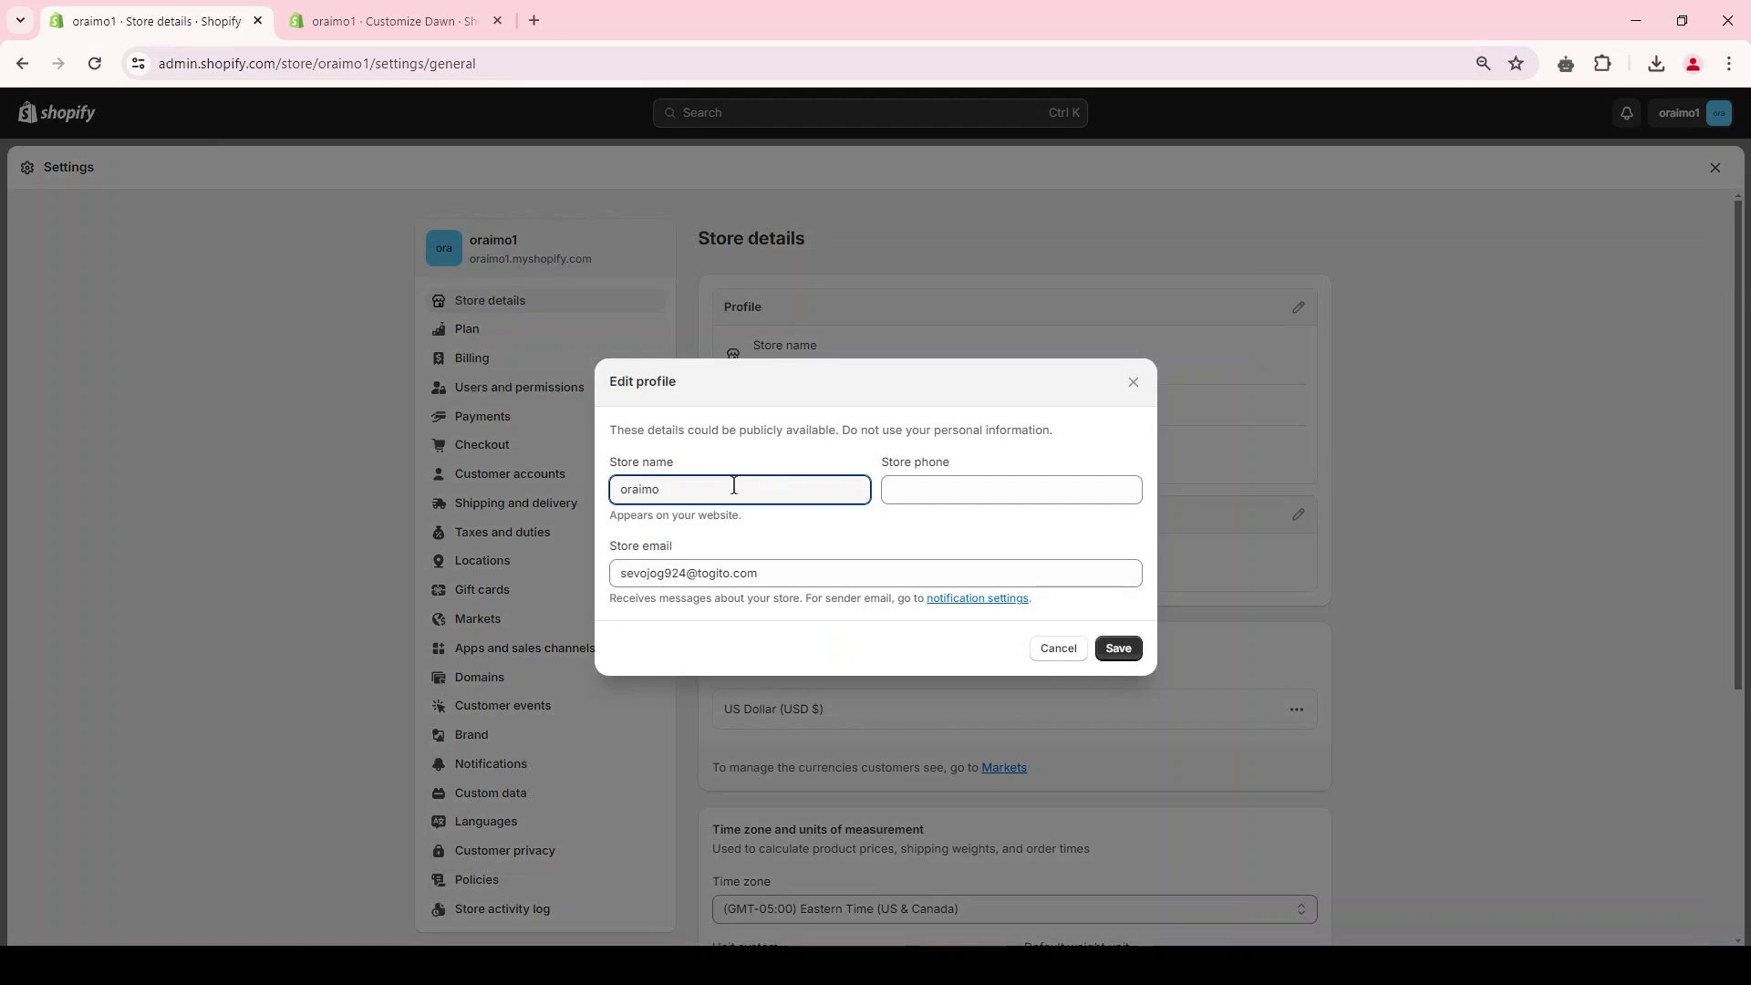
pyautogui.click(1119, 649)
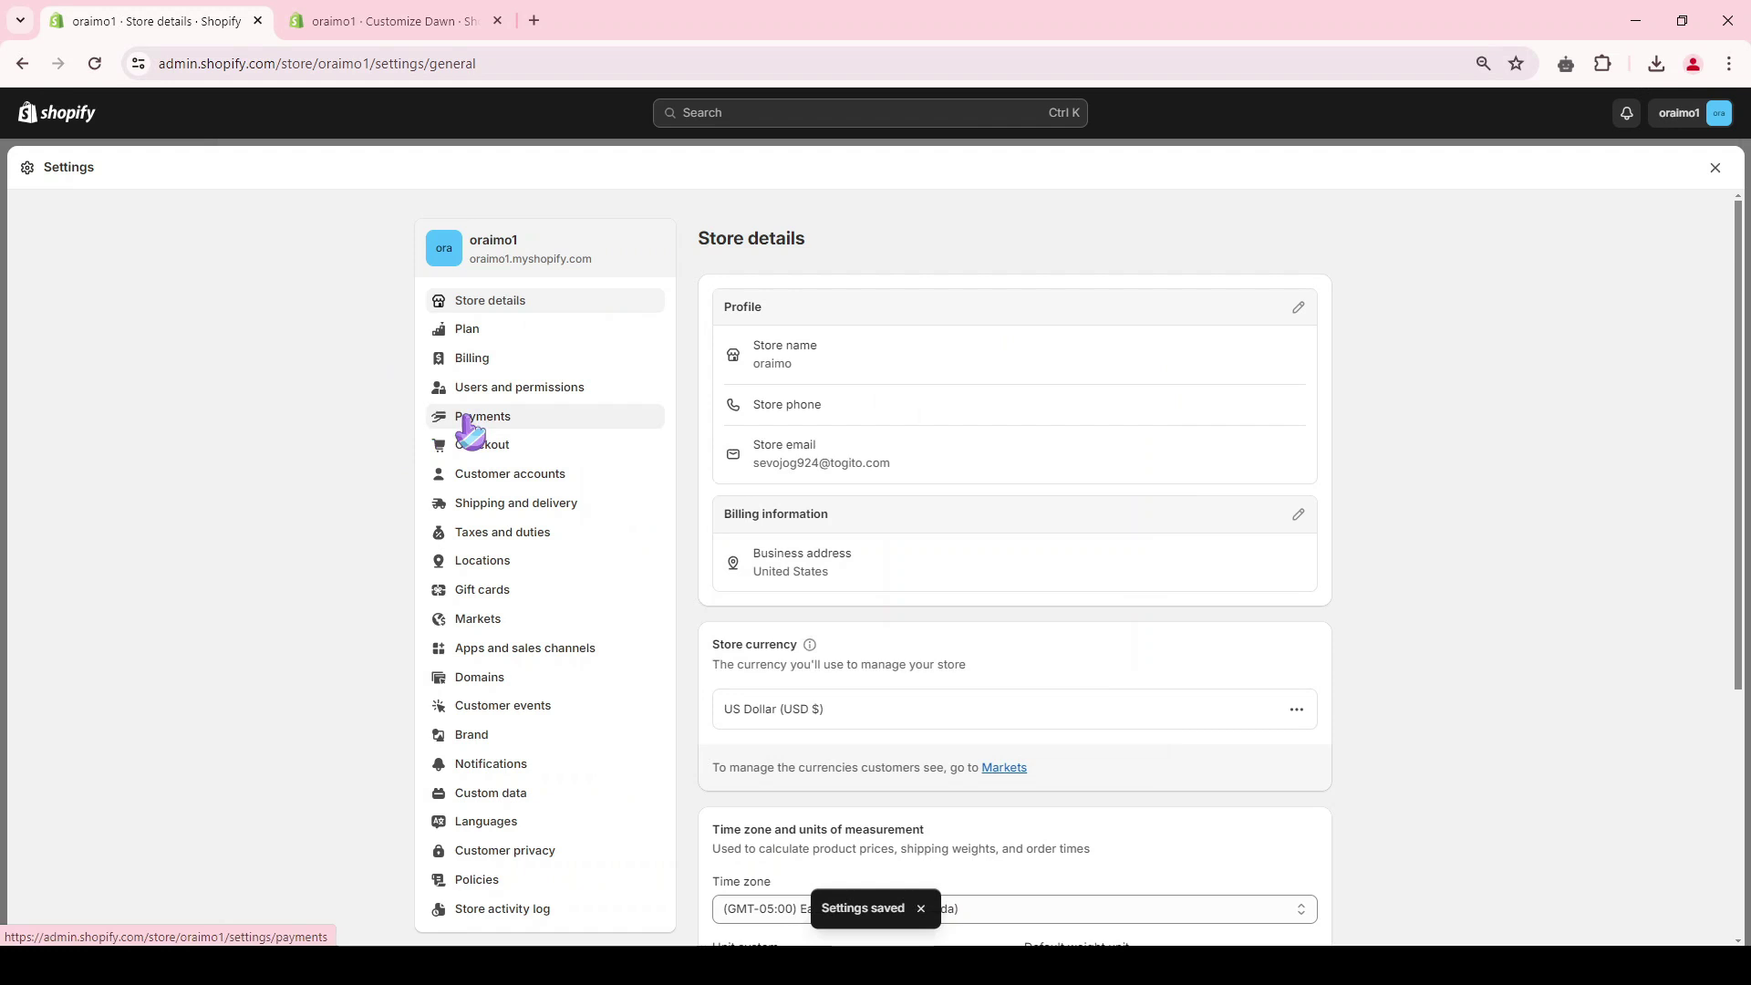
# Review the store's Payments settings, including the supported providers, payment capture options and available manual payment methods.
pyautogui.click(467, 419)
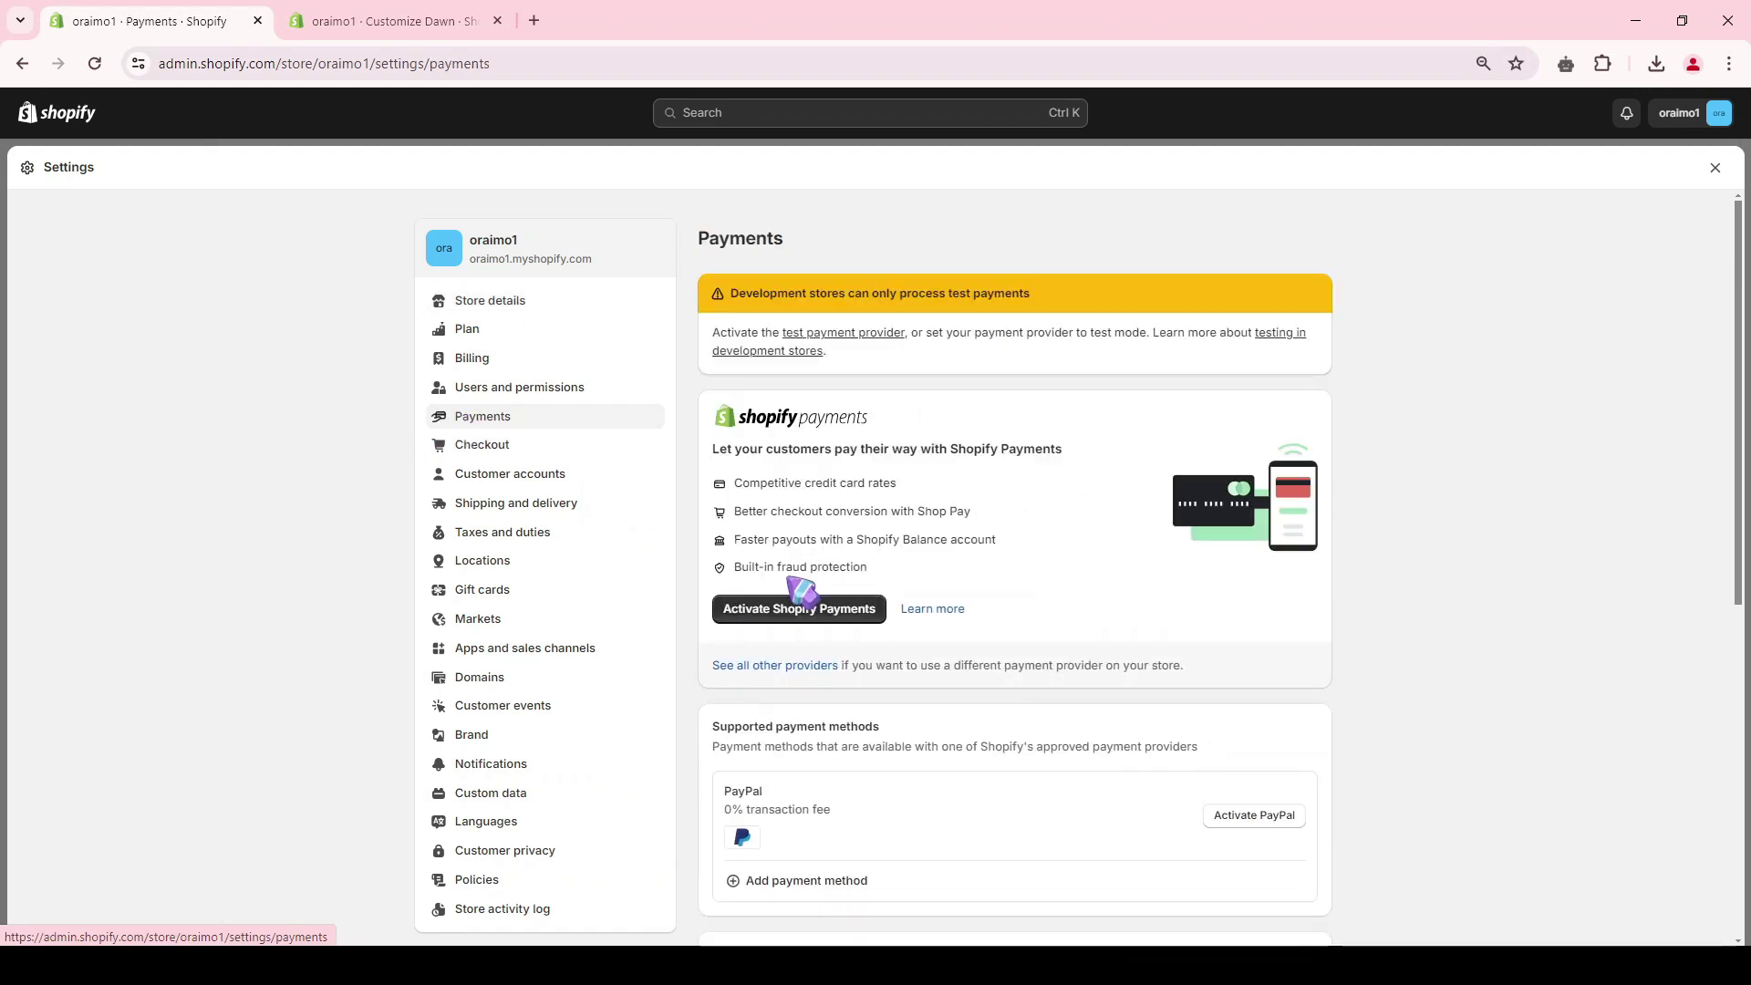
pyautogui.scroll(-3, 1003, 583)
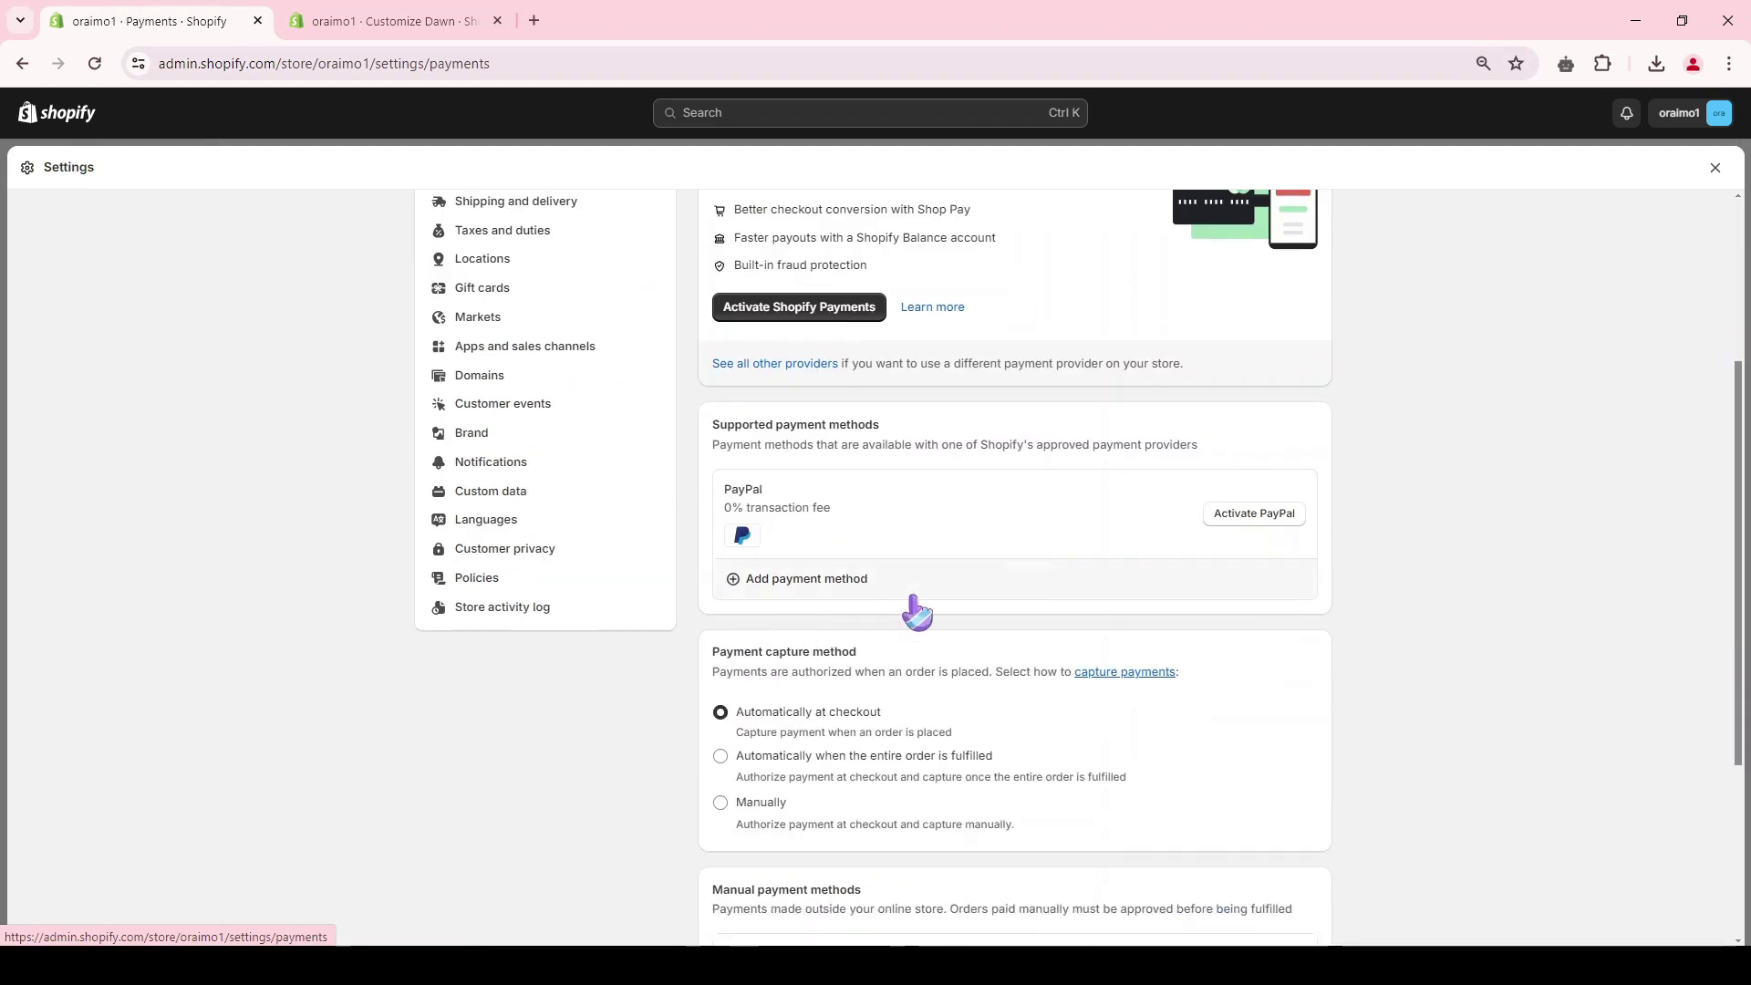
pyautogui.scroll(-3, 874, 442)
pyautogui.click(821, 651)
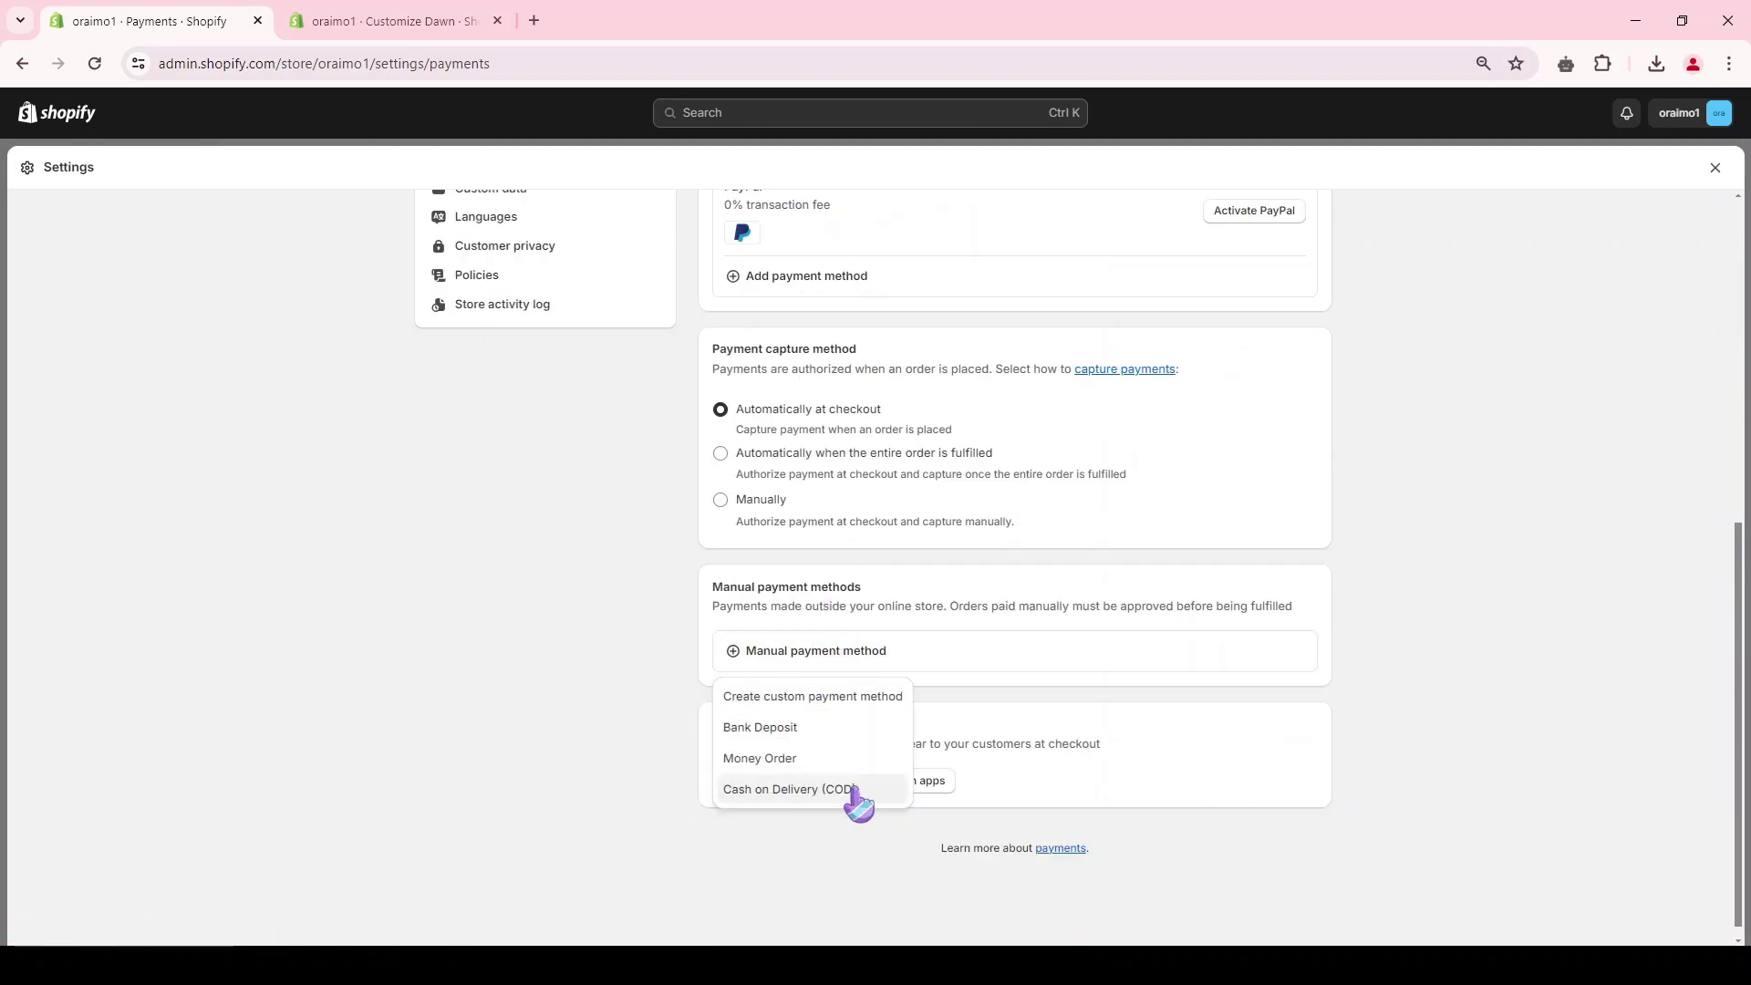
pyautogui.click(620, 691)
pyautogui.scroll(4, 815, 735)
pyautogui.scroll(3, 818, 737)
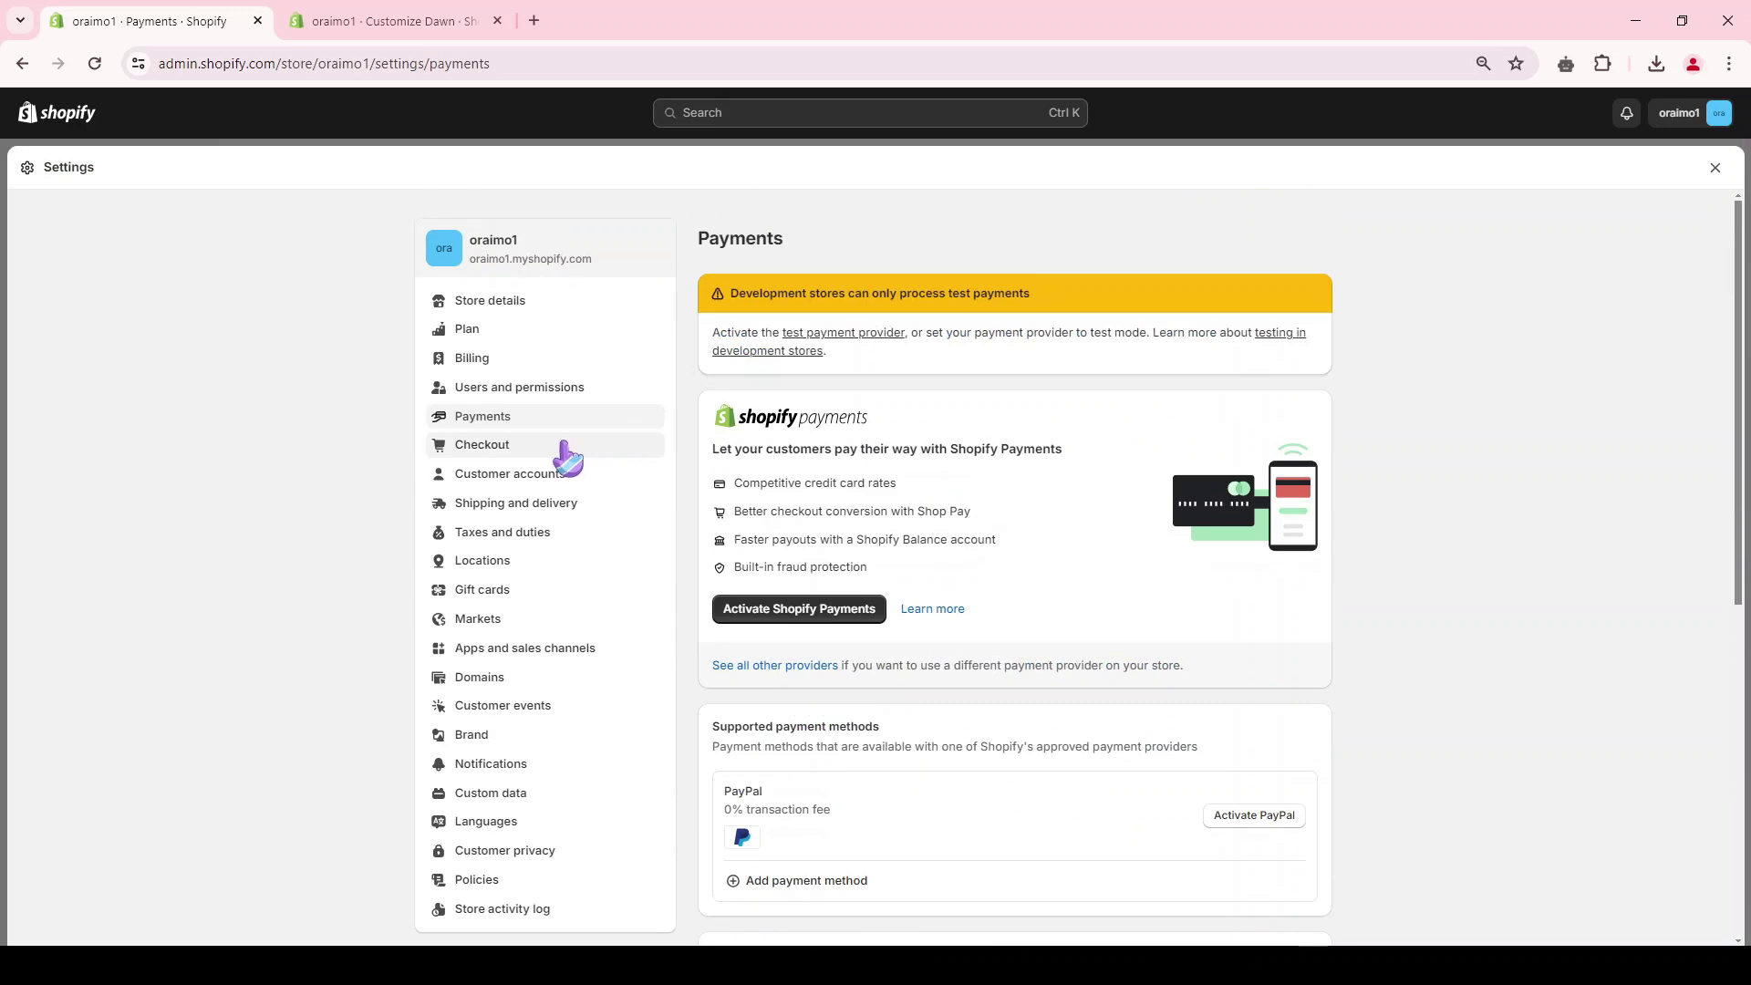
# Set the checkout's full name requirement to first and last name and save the checkout settings.
pyautogui.click(481, 451)
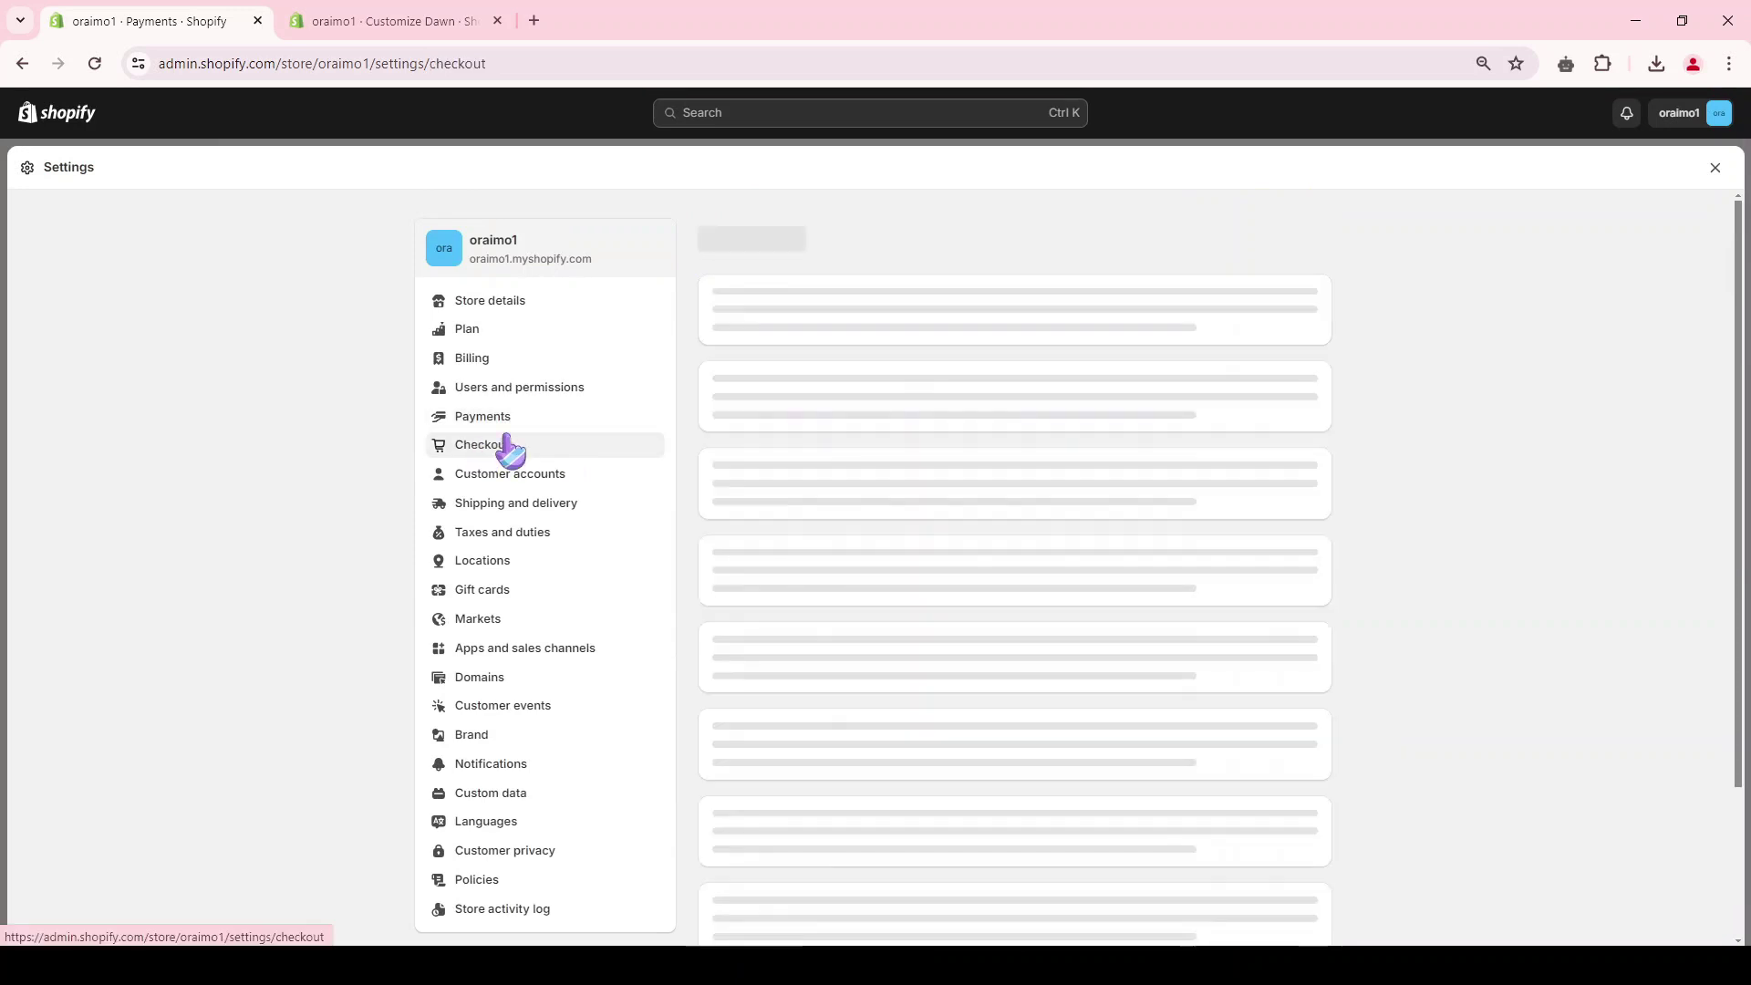
pyautogui.scroll(-2, 831, 376)
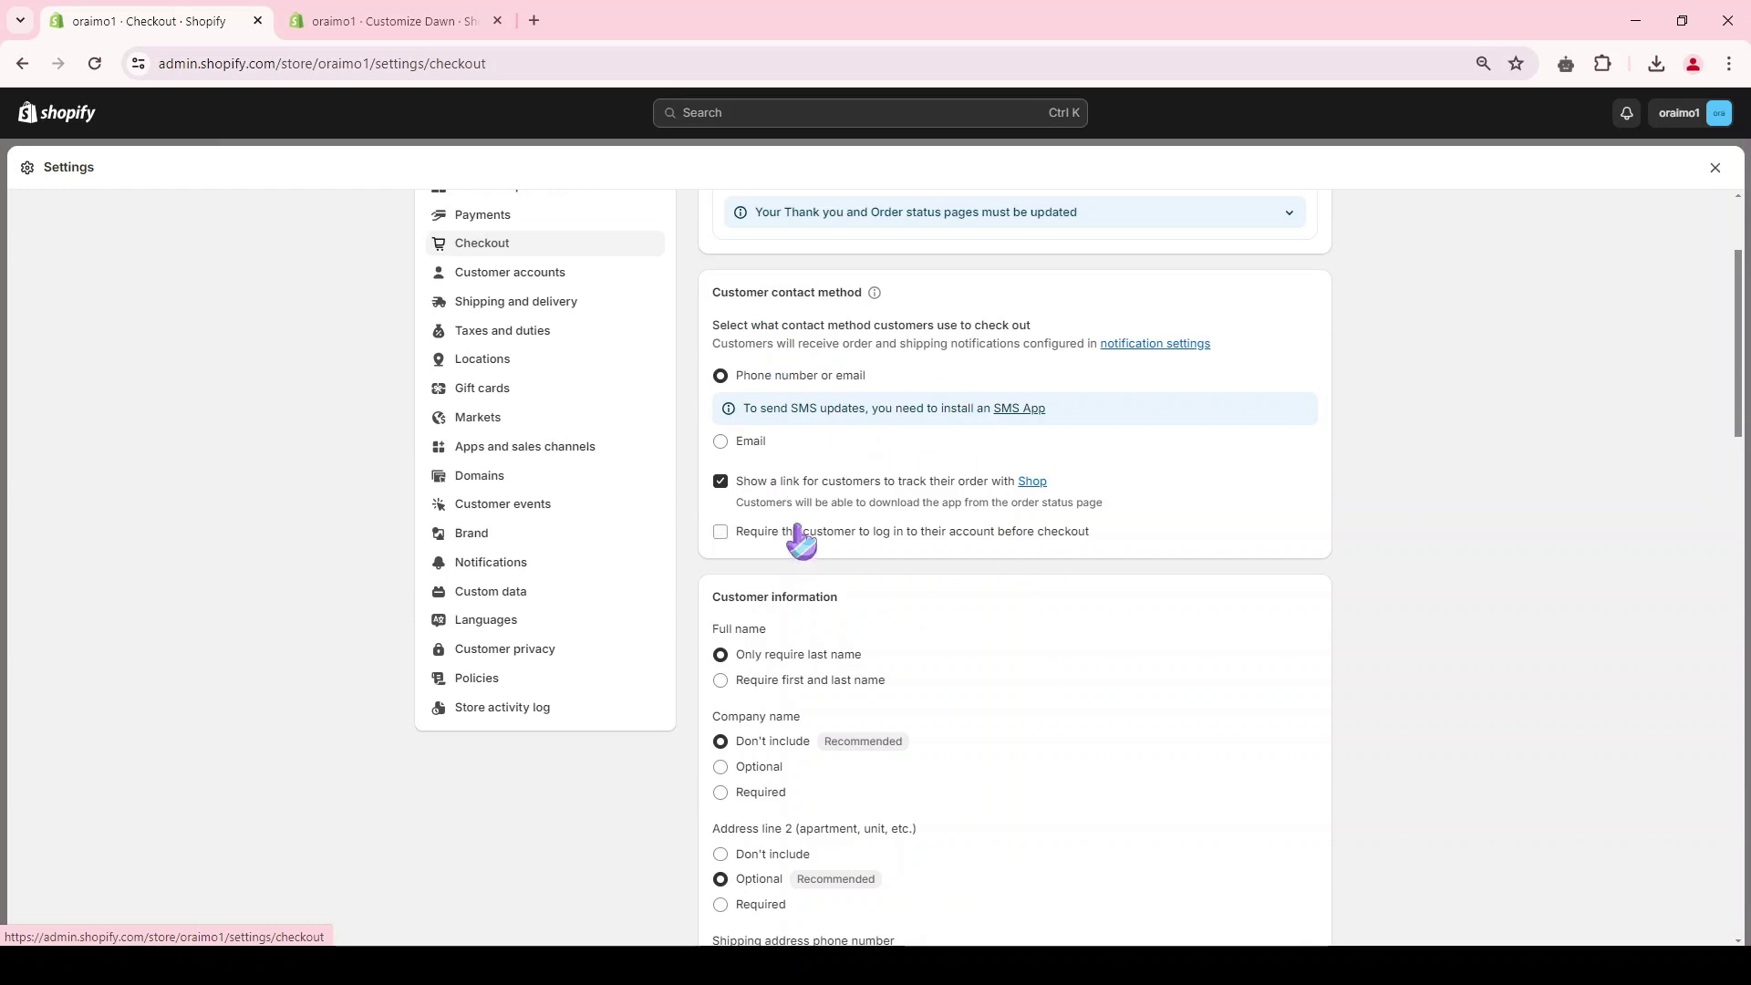
pyautogui.scroll(-3, 800, 544)
pyautogui.click(763, 383)
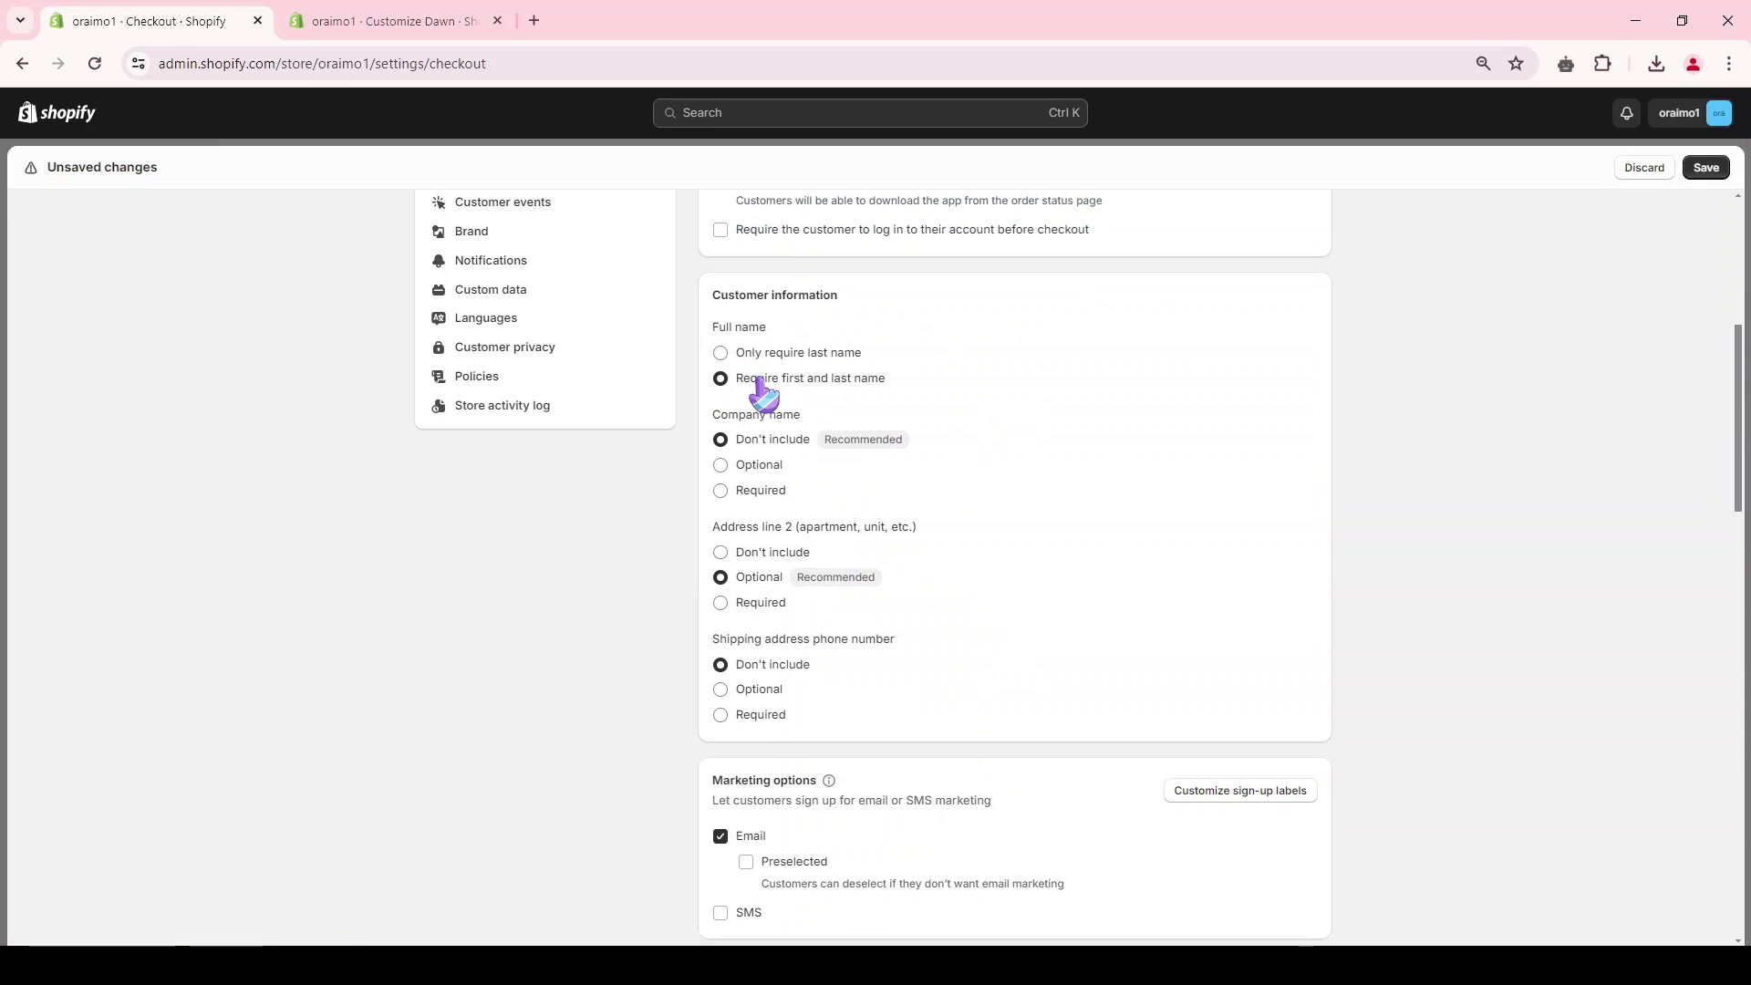
pyautogui.scroll(1, 821, 456)
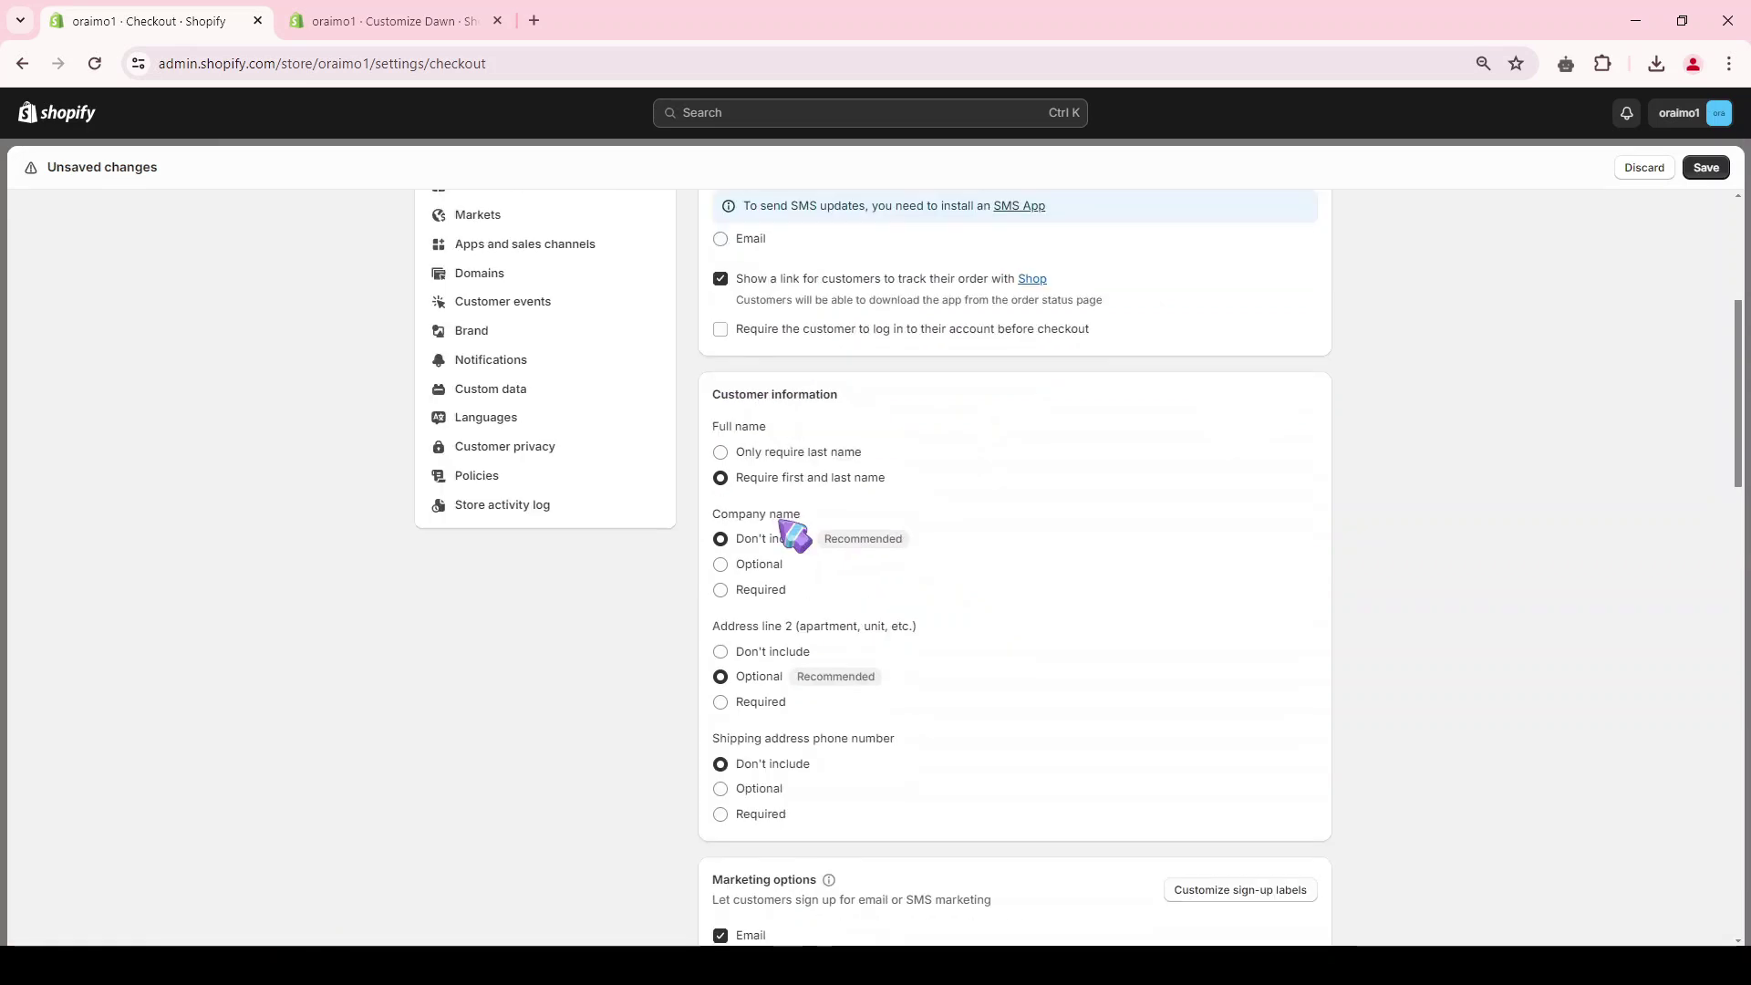
pyautogui.scroll(-3, 754, 274)
pyautogui.scroll(8, 754, 626)
pyautogui.click(1705, 167)
# Delete the Domestic and International shipping zones from the General shipping profile.
pyautogui.click(523, 516)
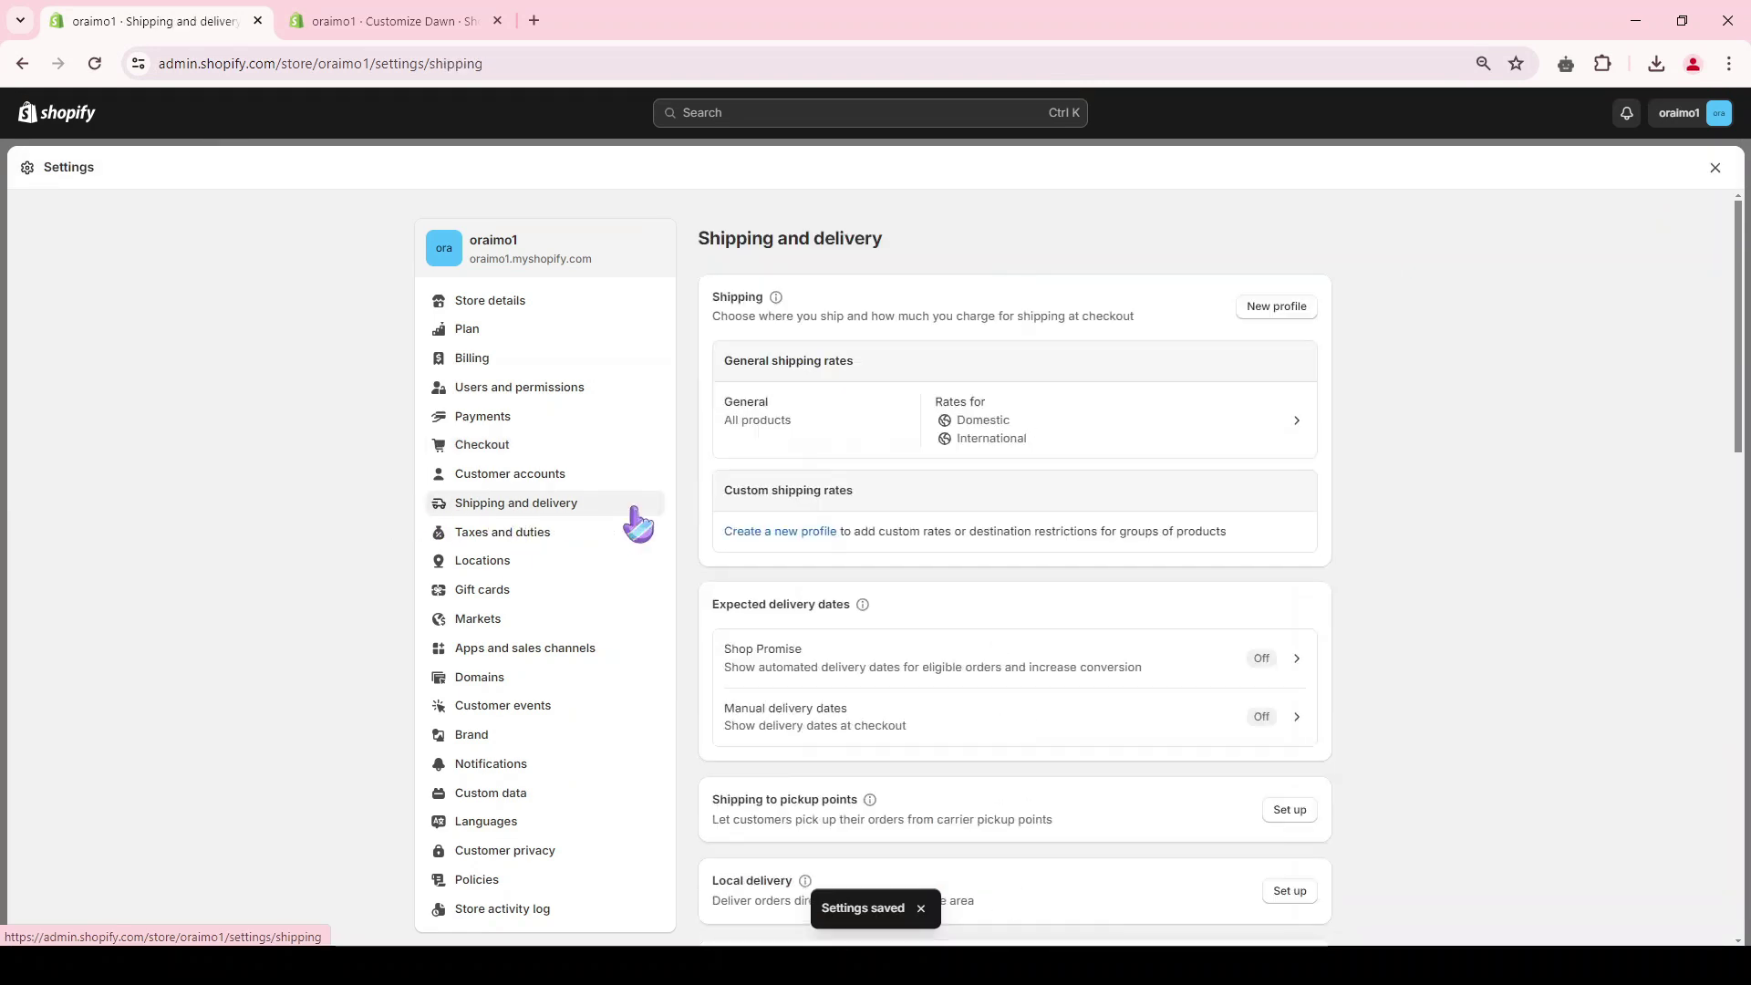
pyautogui.click(1314, 446)
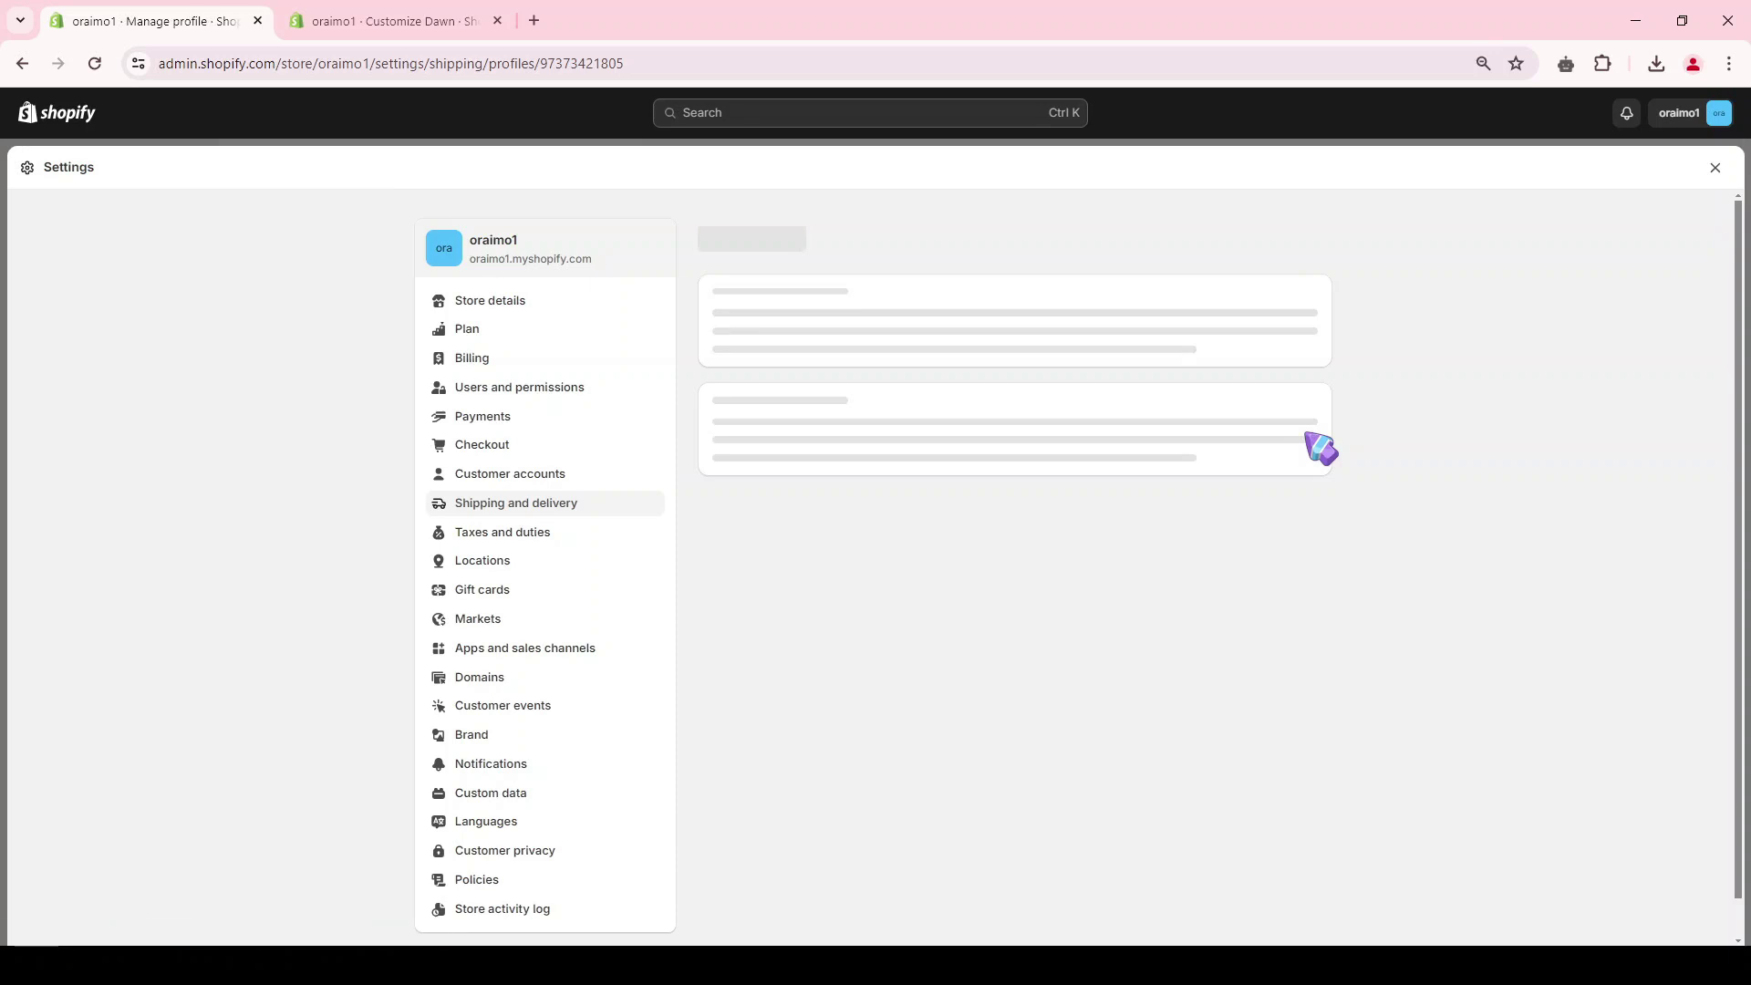
pyautogui.scroll(-3, 1005, 465)
pyautogui.click(1295, 699)
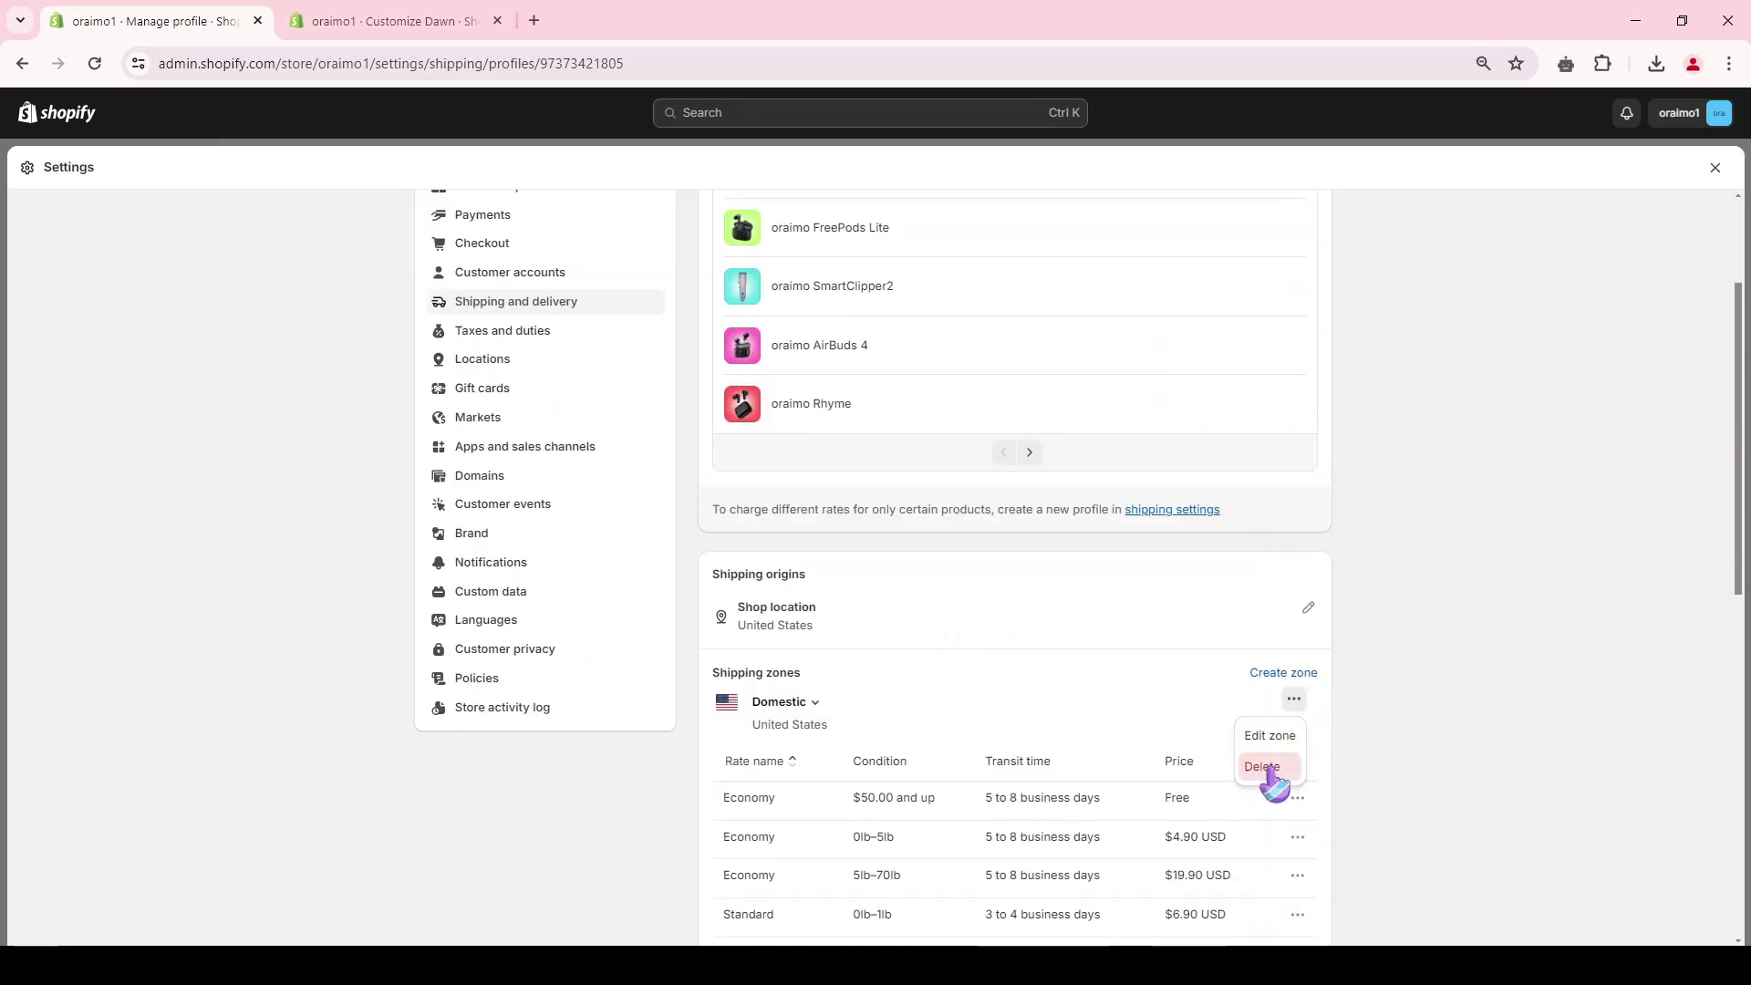
pyautogui.click(1245, 773)
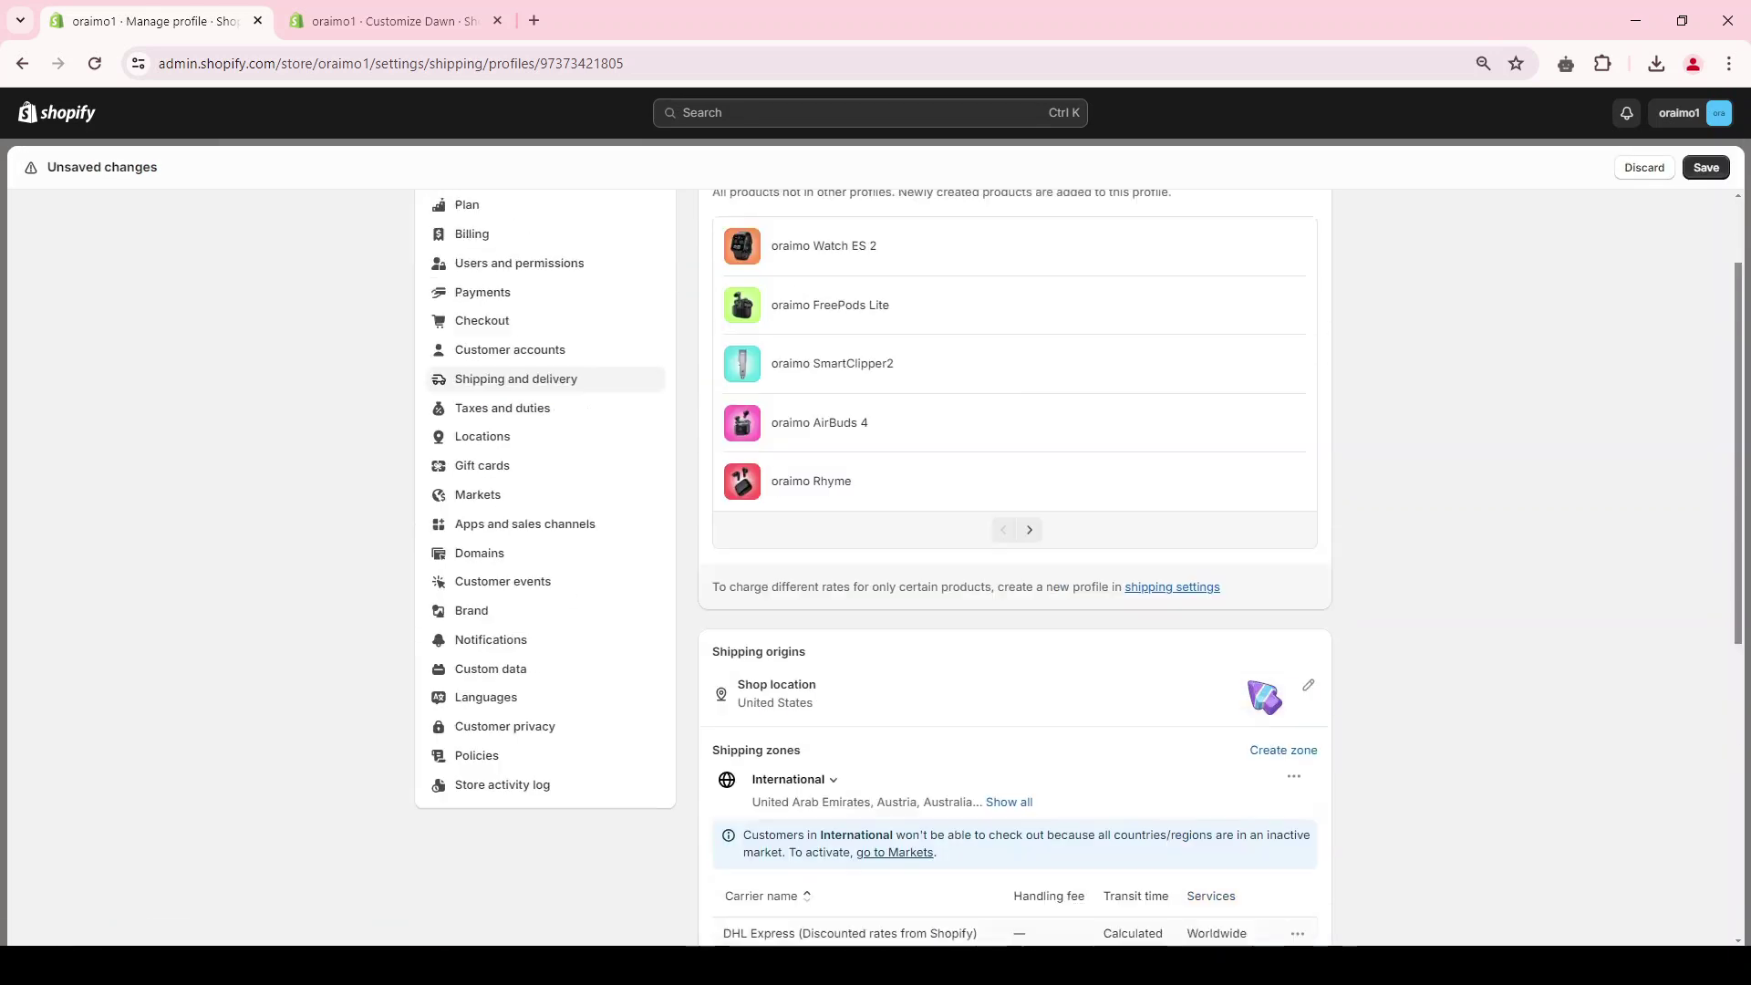
pyautogui.scroll(-2, 1280, 782)
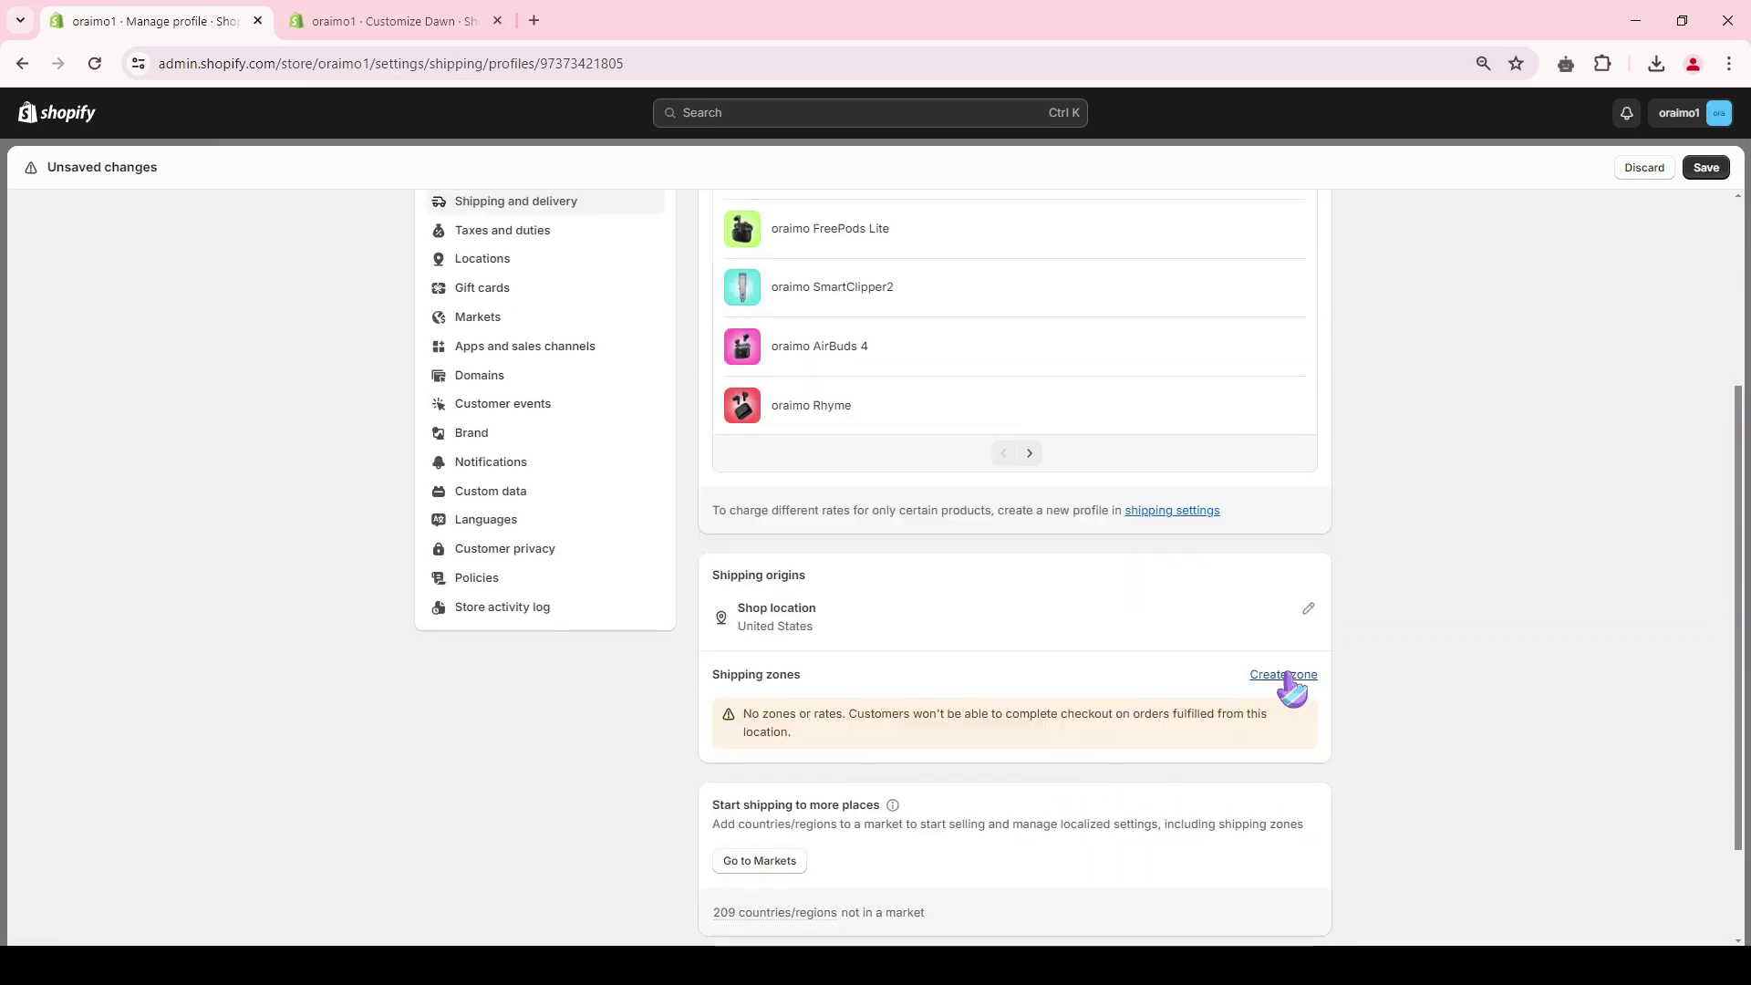
# Create a shipping zone named FREE that covers the United States.
pyautogui.click(1286, 676)
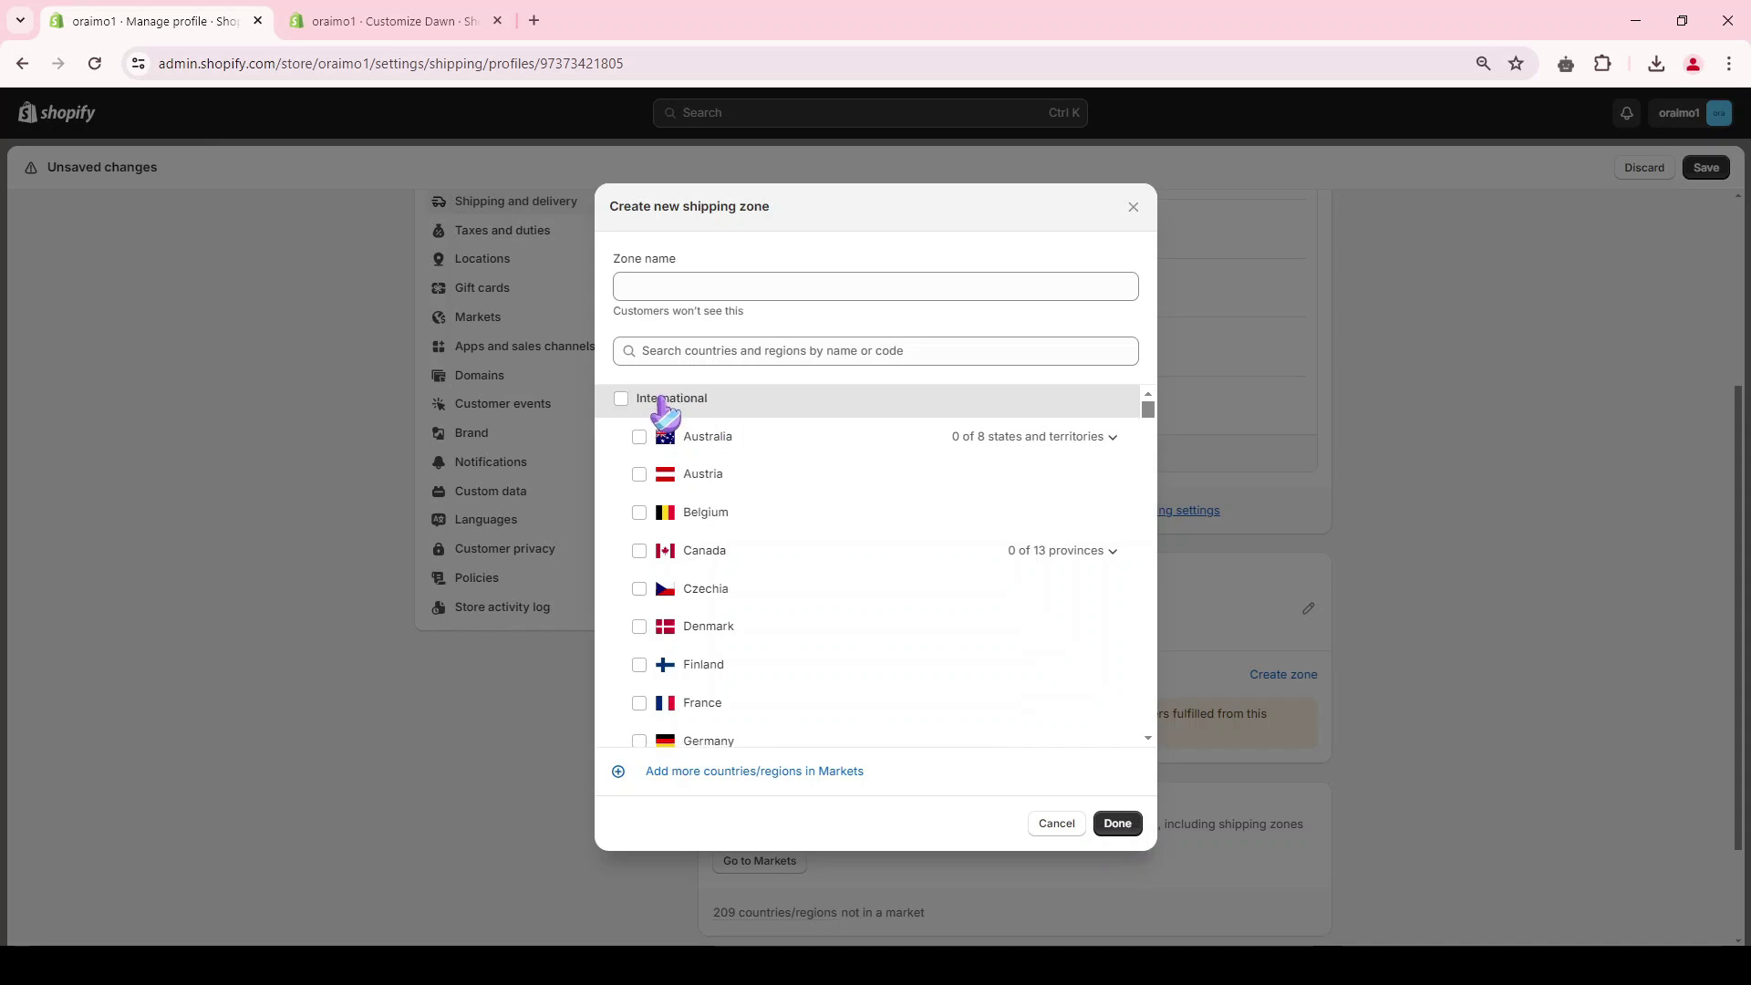
pyautogui.scroll(-3, 707, 528)
pyautogui.click(688, 287)
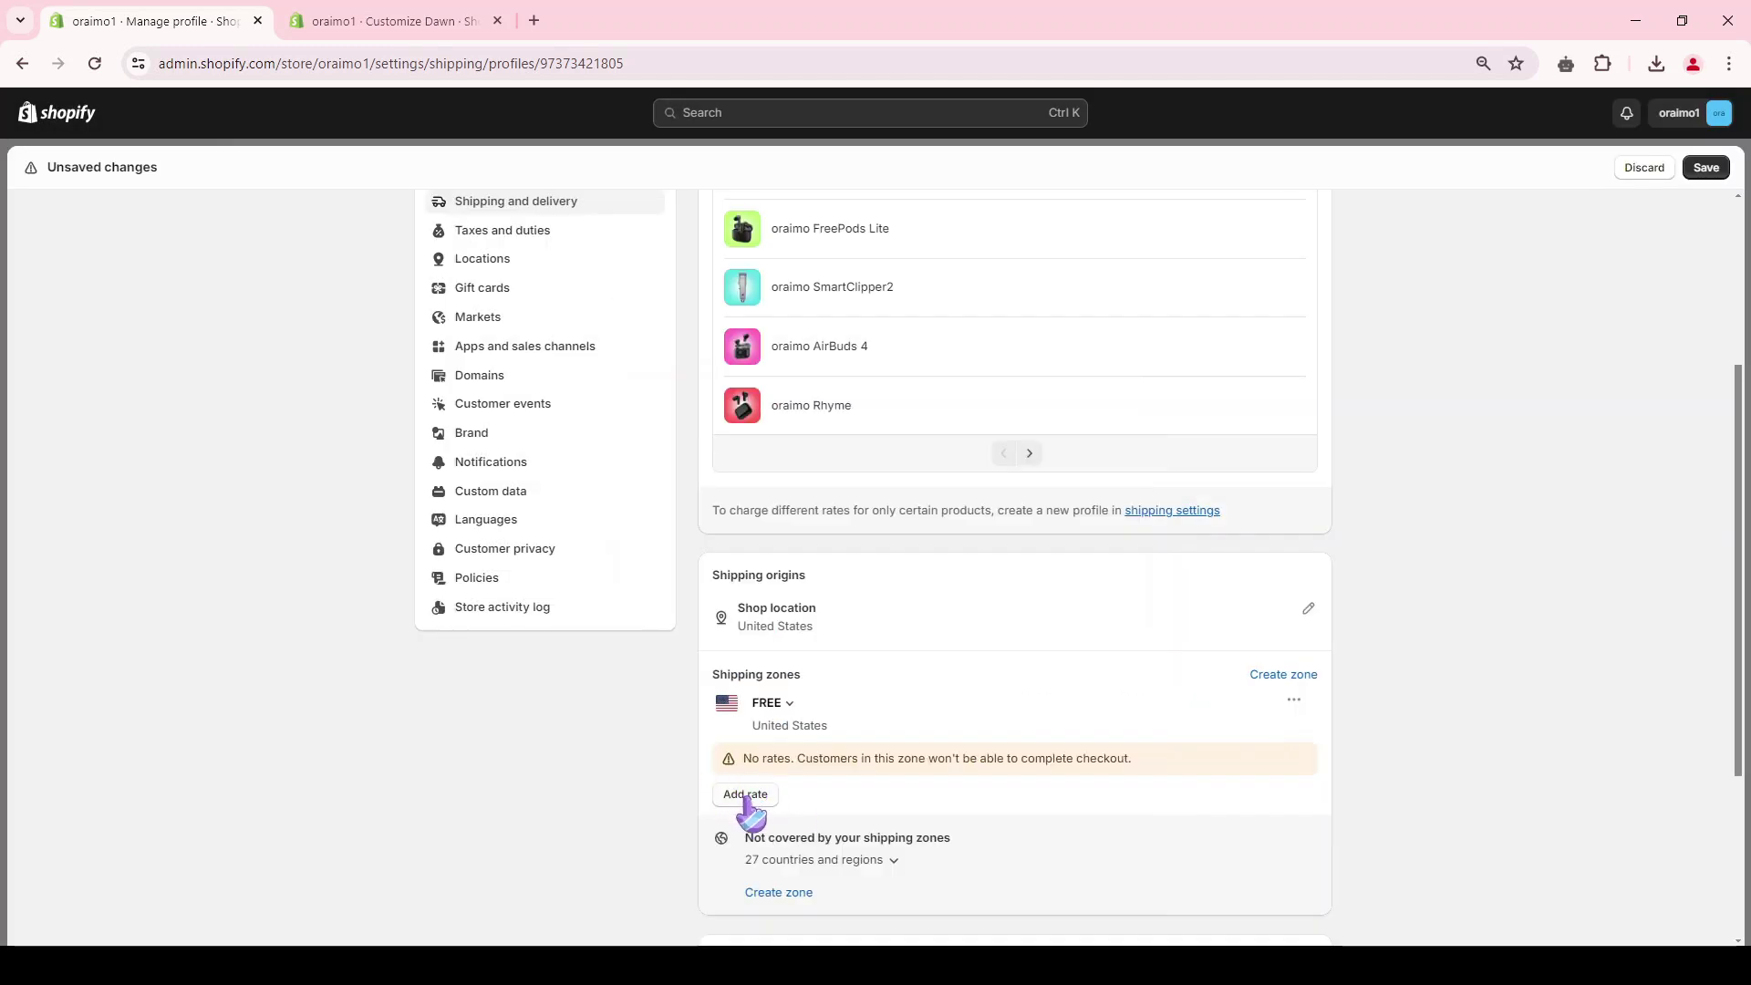
# Add a free flat rate, Express (1 to 2 business days) at $0.00, to the FREE shipping zone.
pyautogui.click(746, 796)
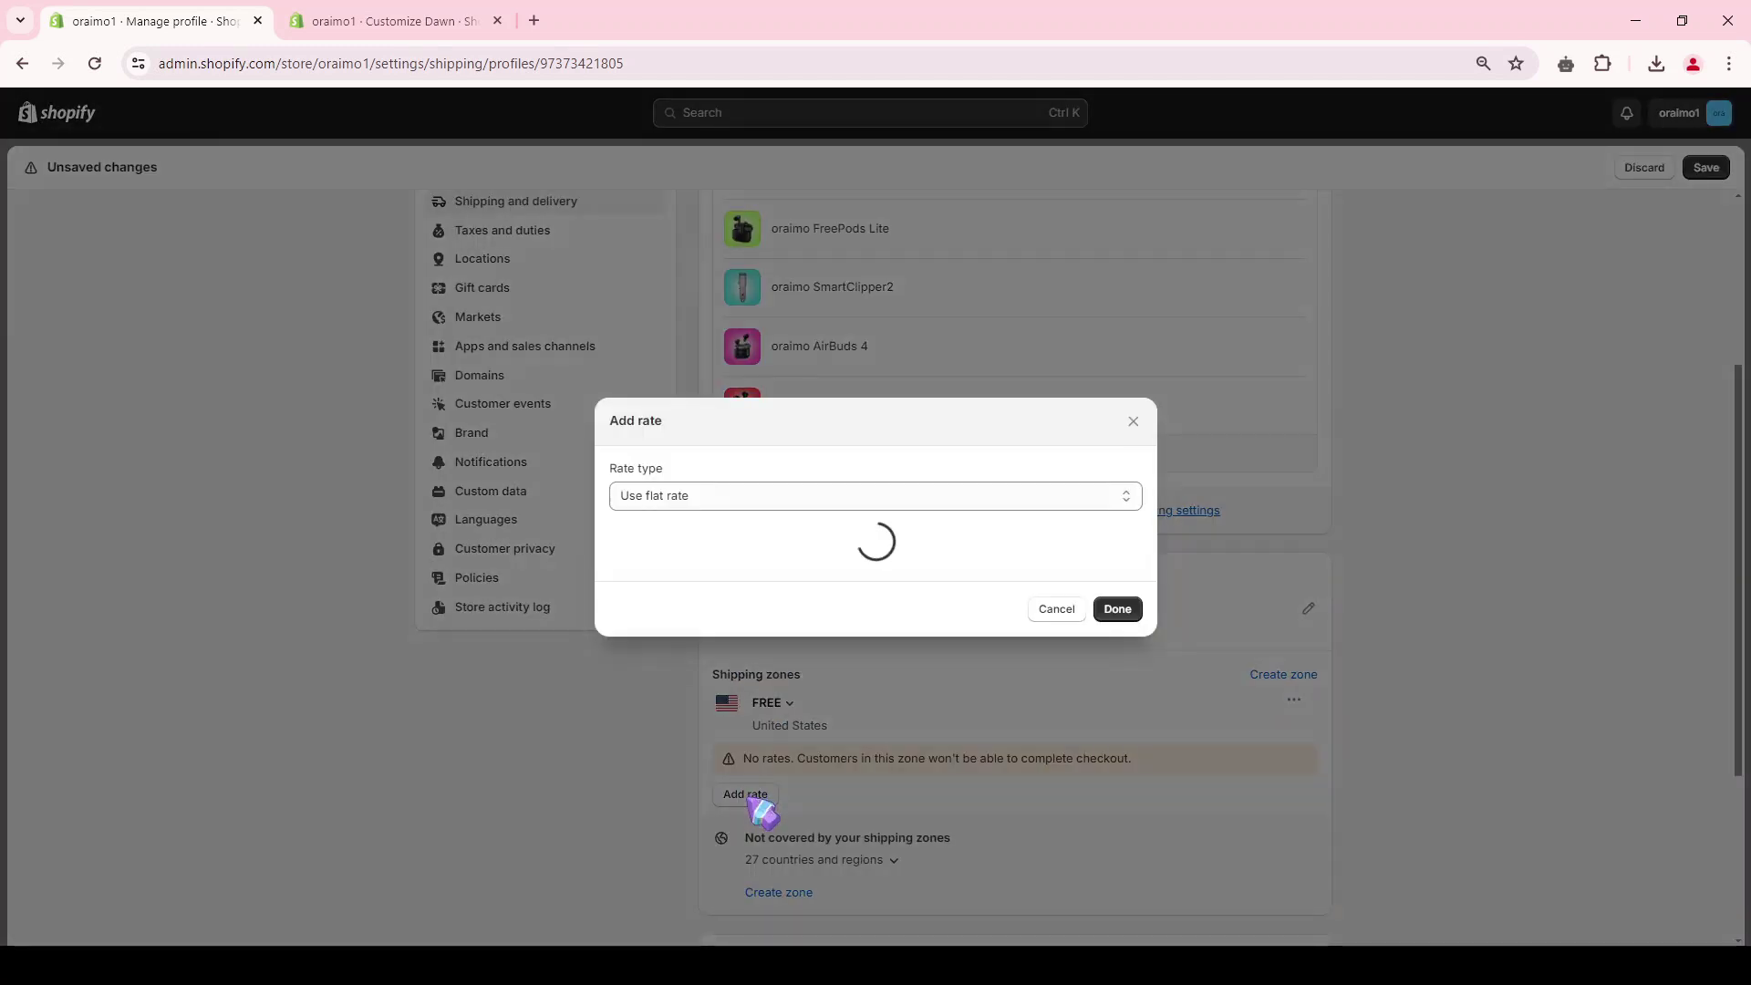
pyautogui.click(686, 496)
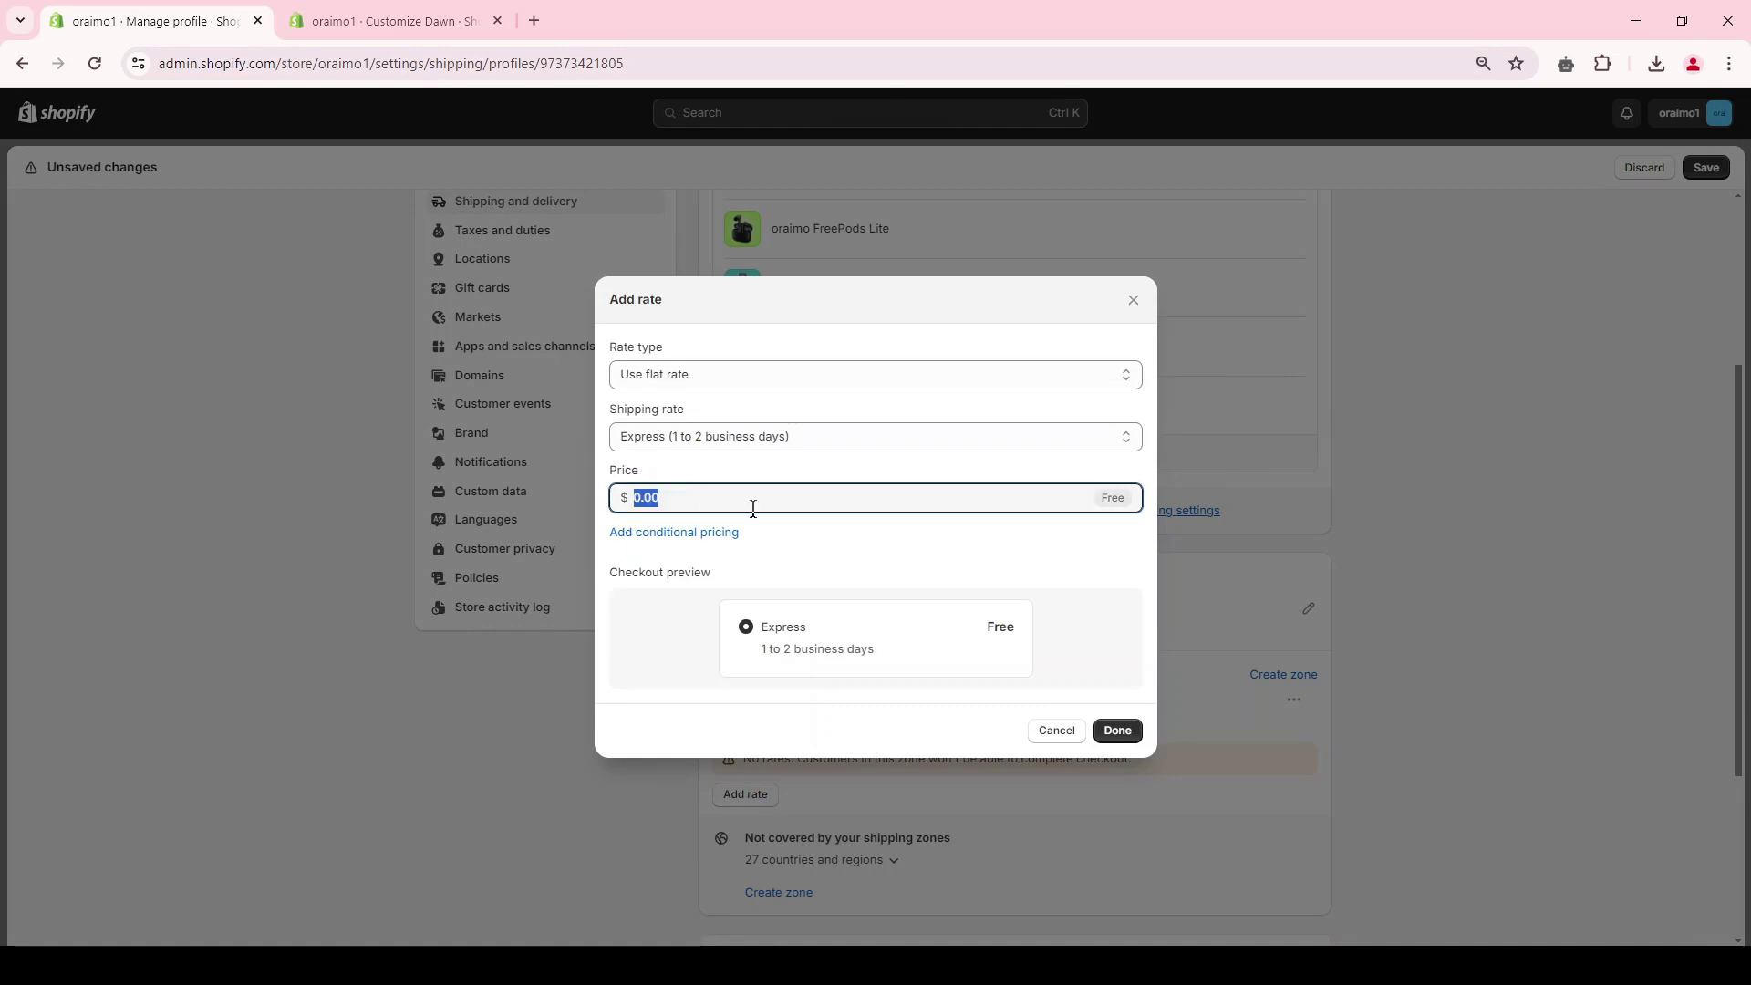
pyautogui.click(788, 471)
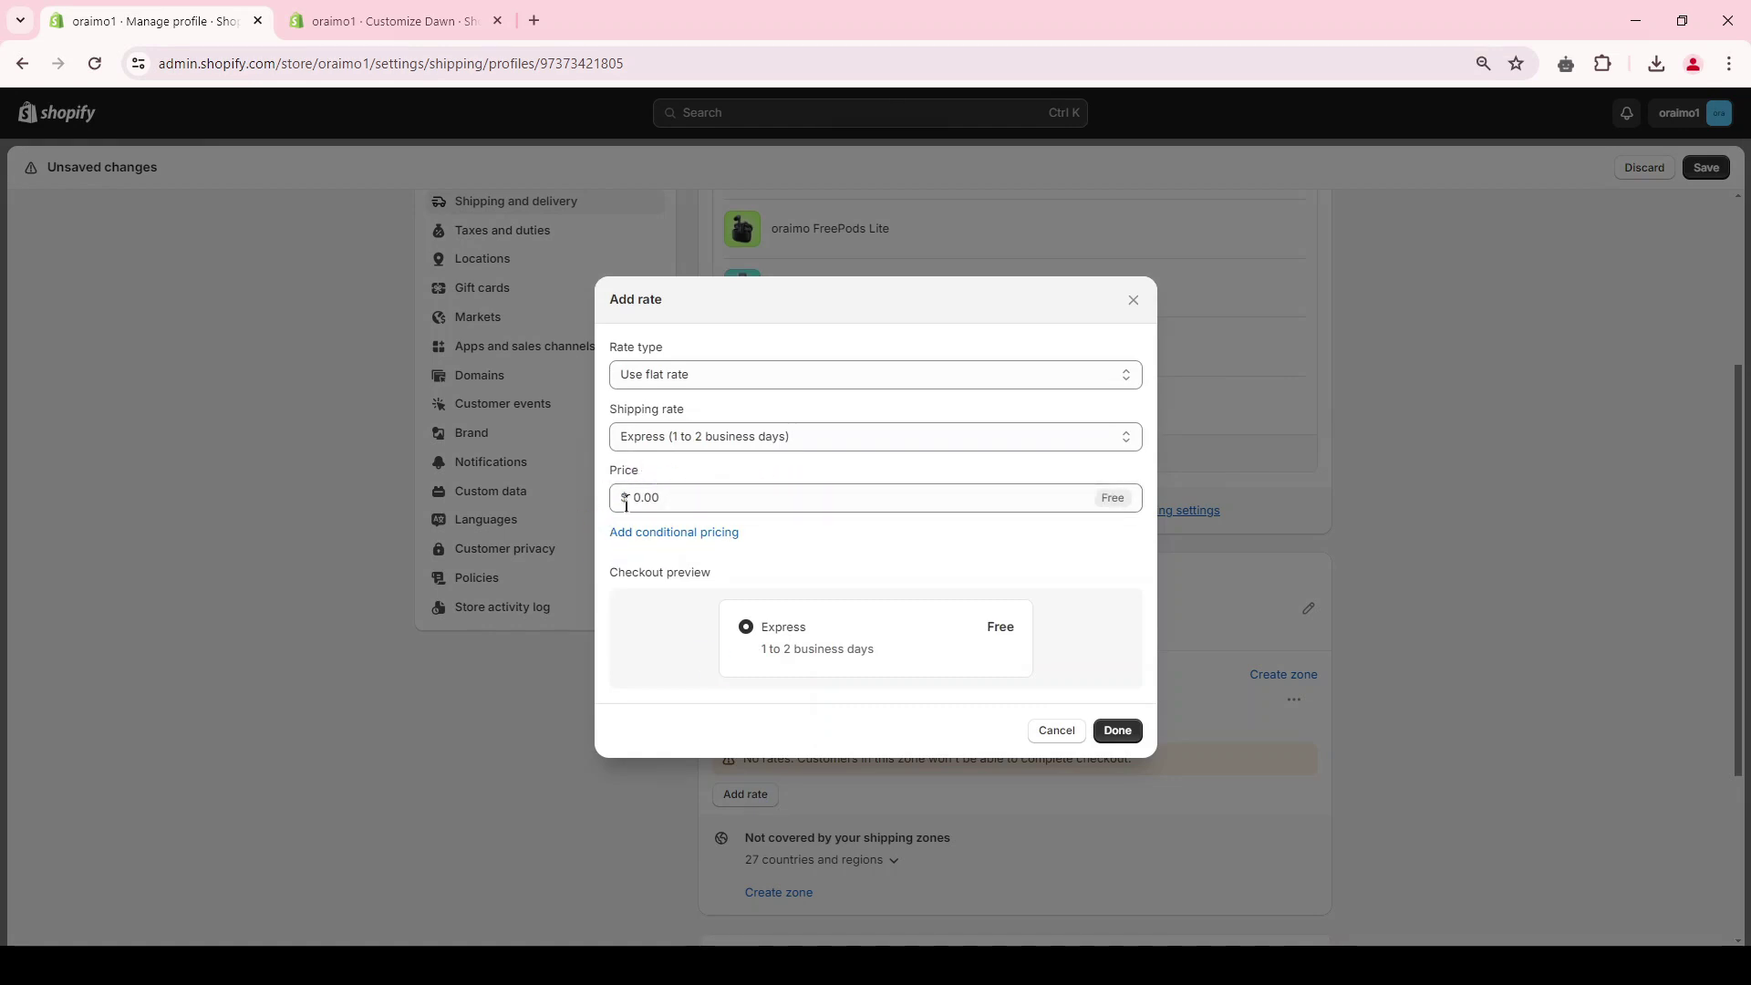
pyautogui.click(727, 442)
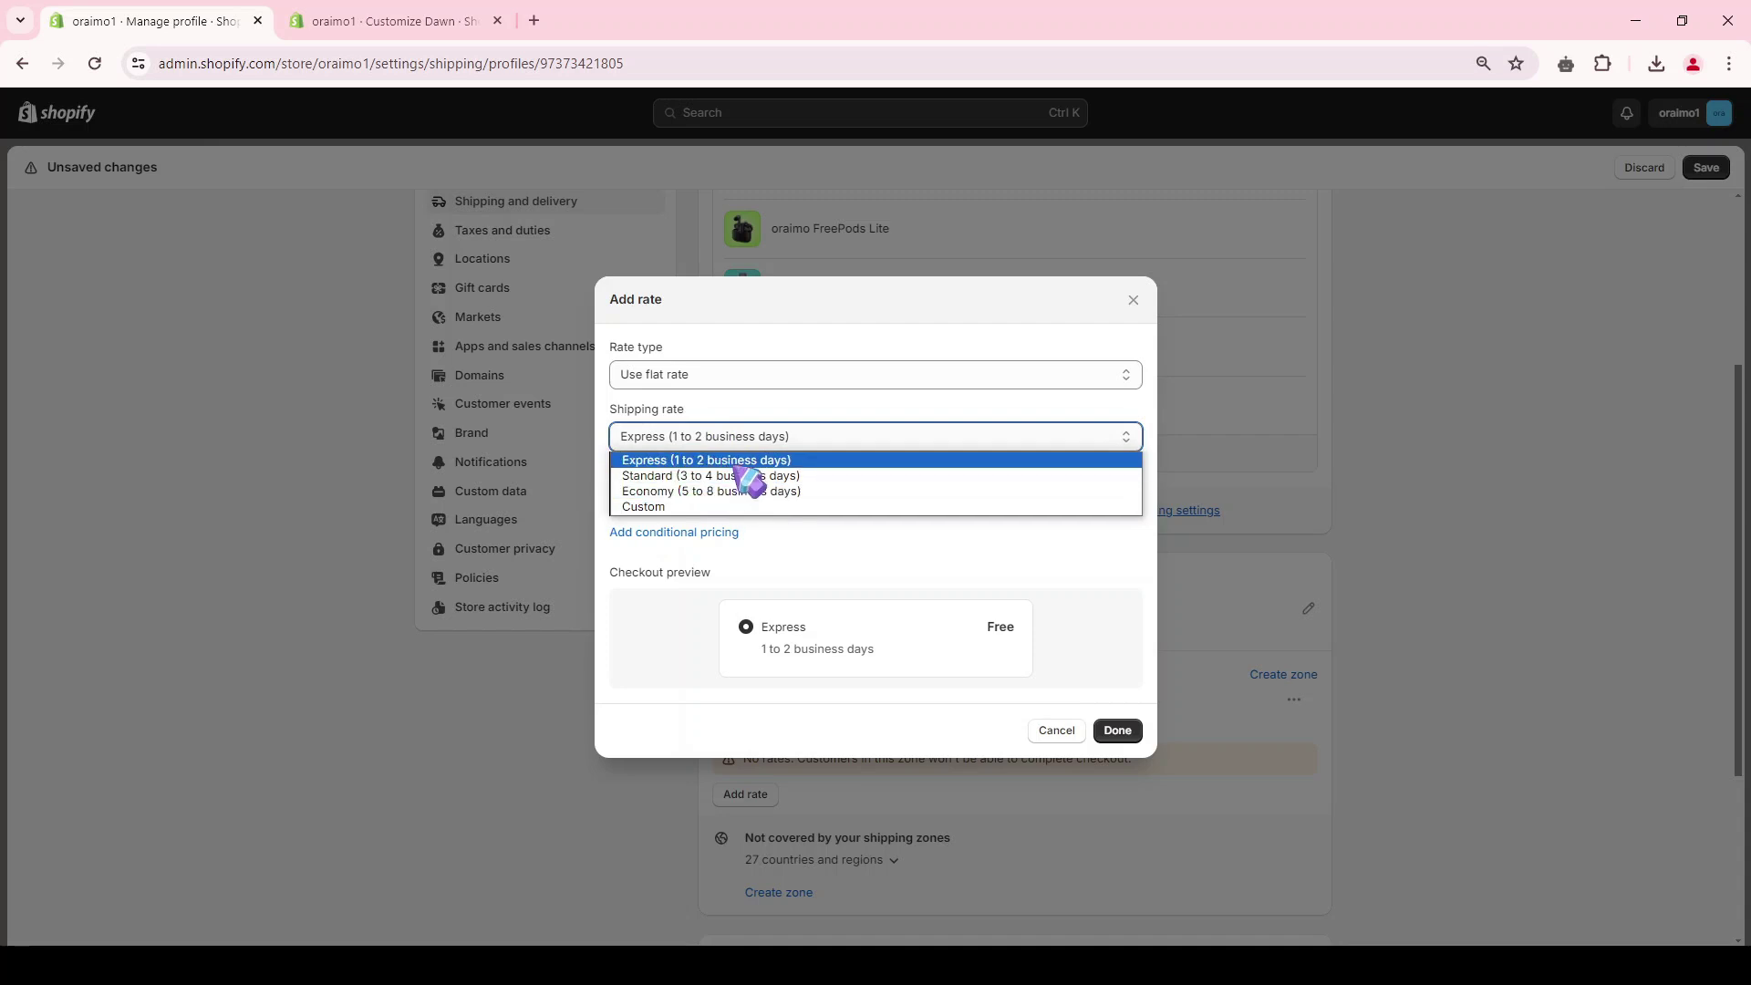
pyautogui.click(766, 459)
pyautogui.click(1128, 736)
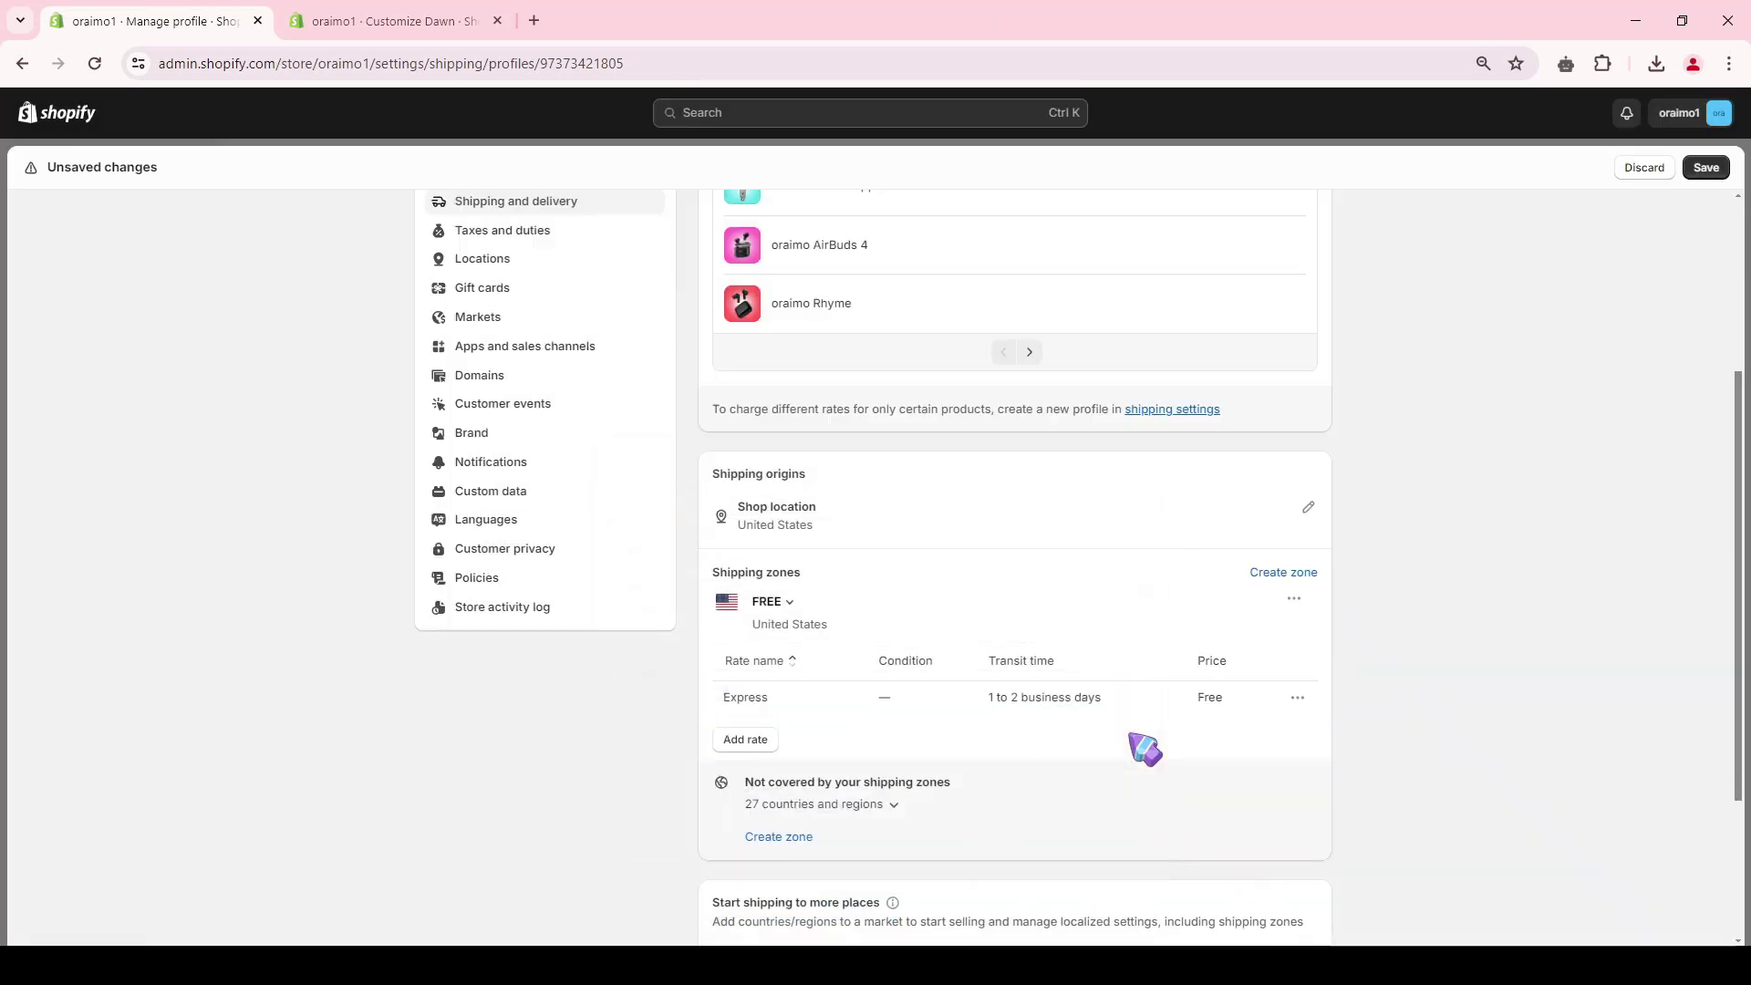
# Save the shipping profile changes and open the store's Policies settings.
pyautogui.scroll(2, 410, 469)
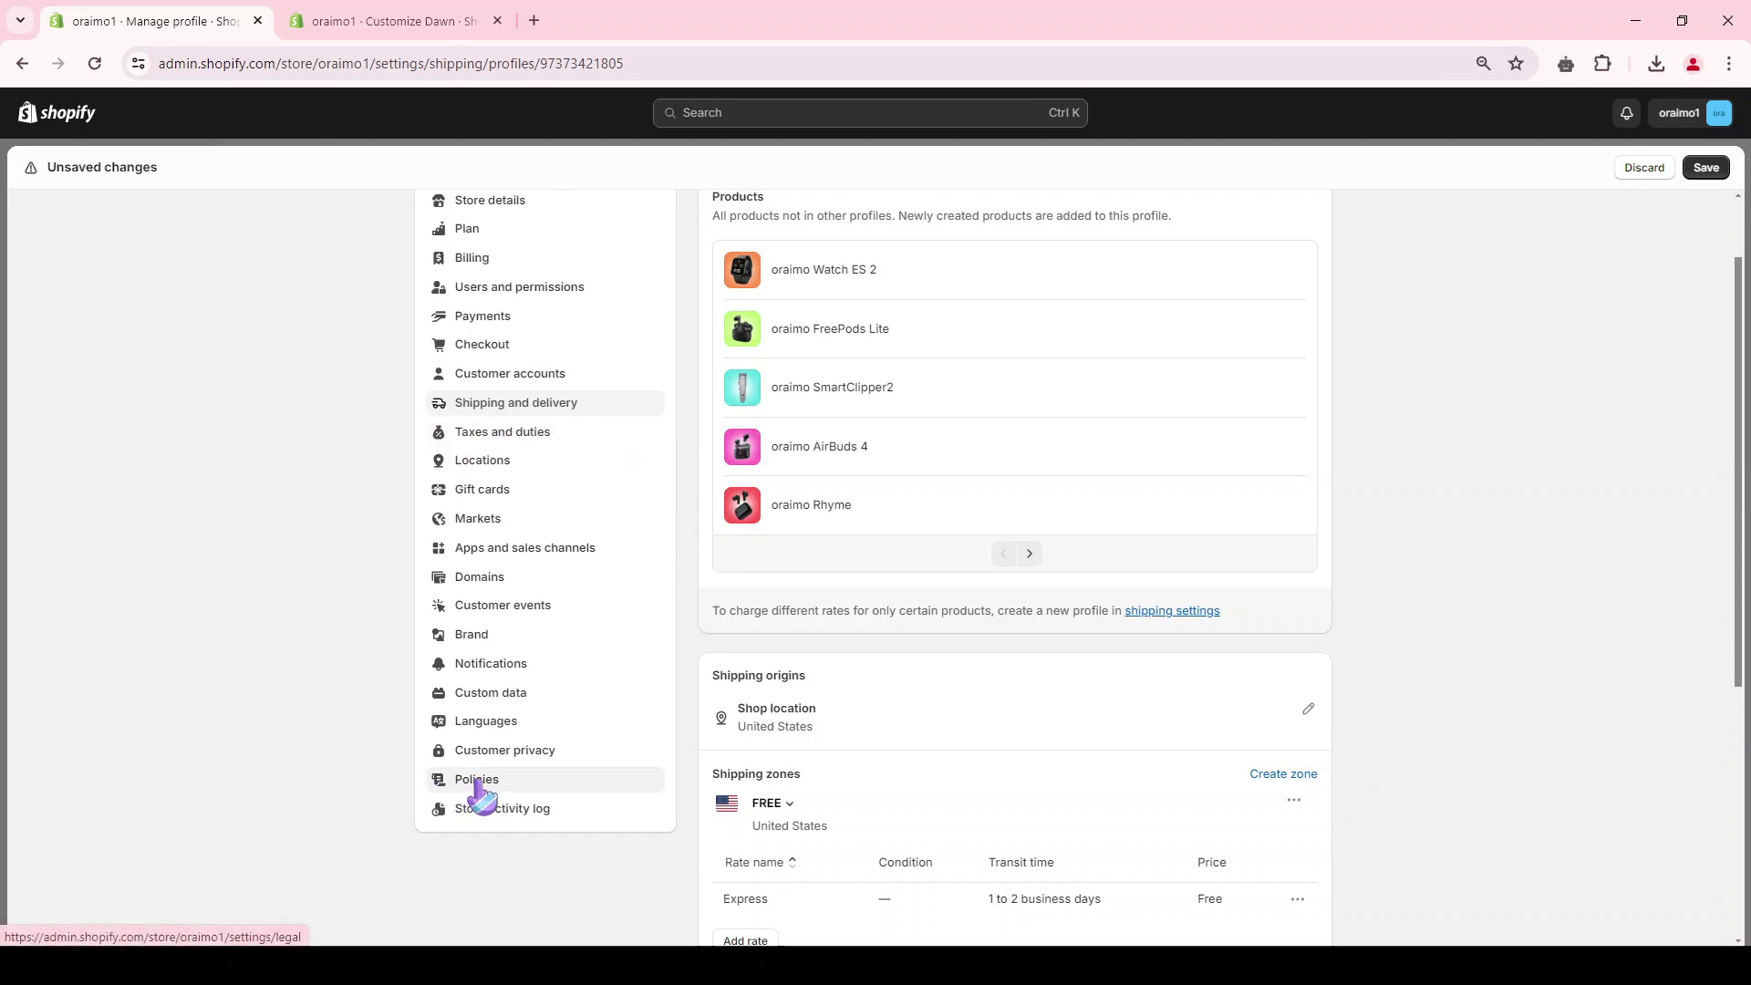
pyautogui.click(488, 782)
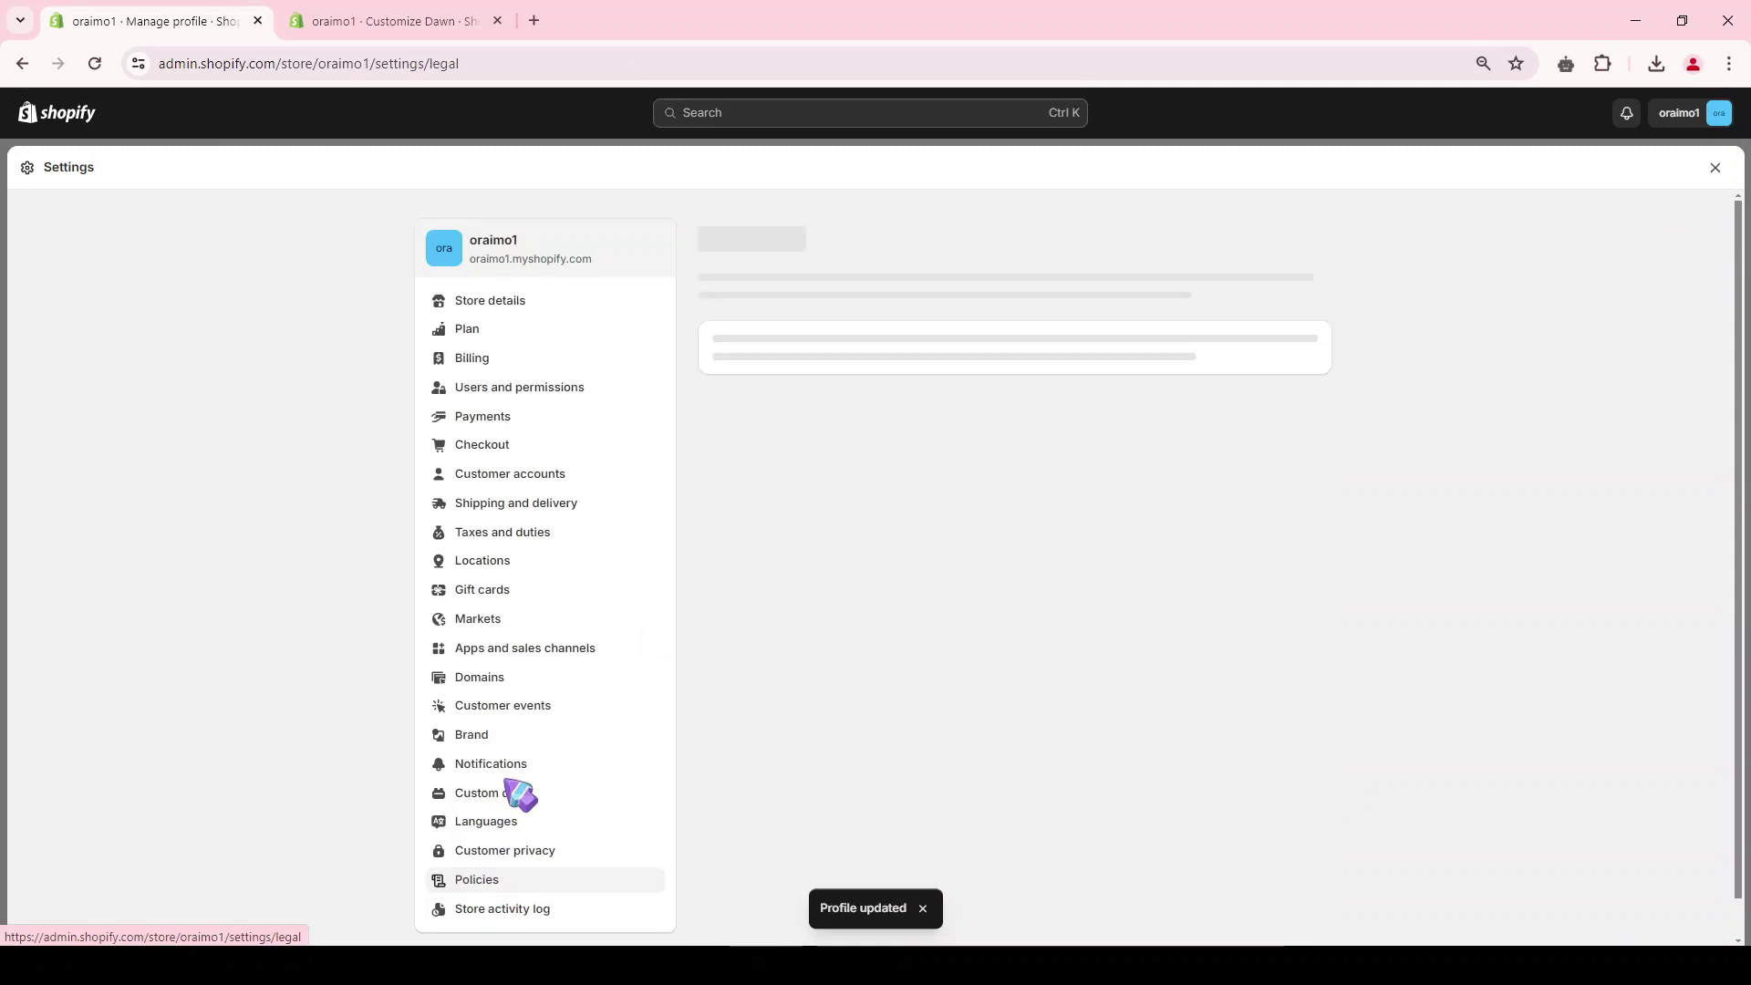
# Review the written return and refund, privacy, terms of service, shipping and contact information policy sections.
pyautogui.scroll(-6, 1072, 422)
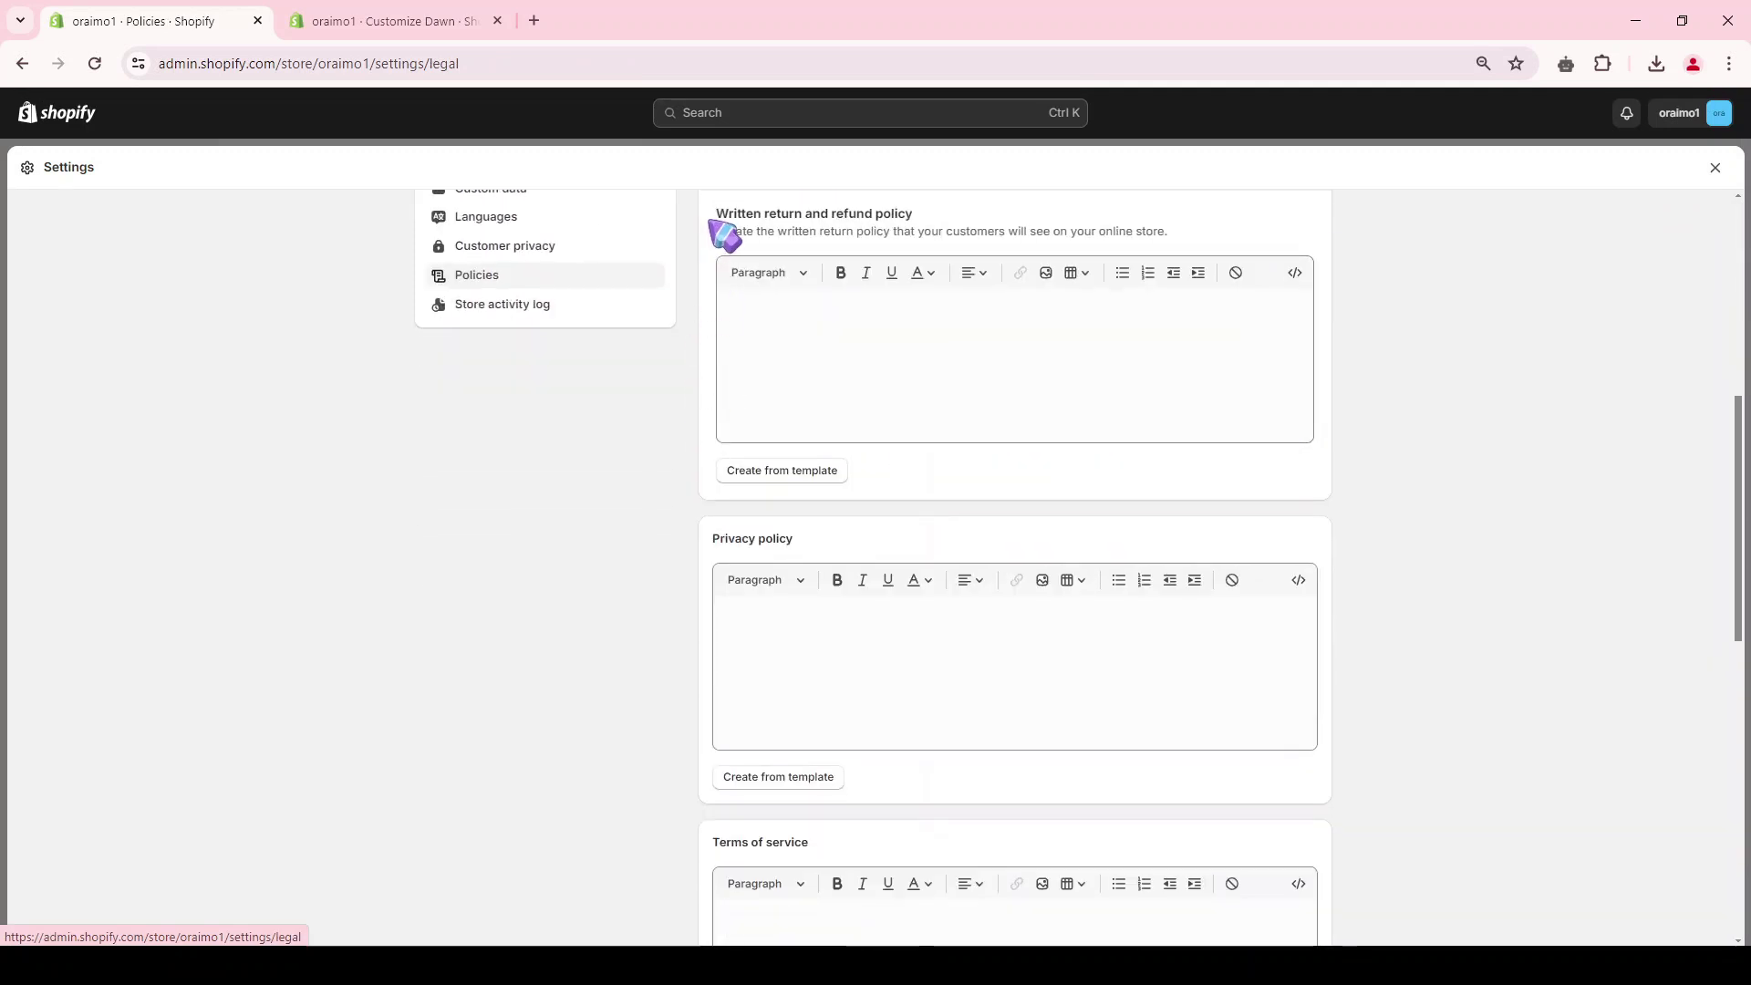
pyautogui.moveTo(715, 217); pyautogui.dragTo(929, 225)
pyautogui.click(778, 336)
pyautogui.moveTo(714, 539); pyautogui.dragTo(853, 536)
pyautogui.scroll(-4, 865, 547)
pyautogui.moveTo(718, 436); pyautogui.dragTo(861, 438)
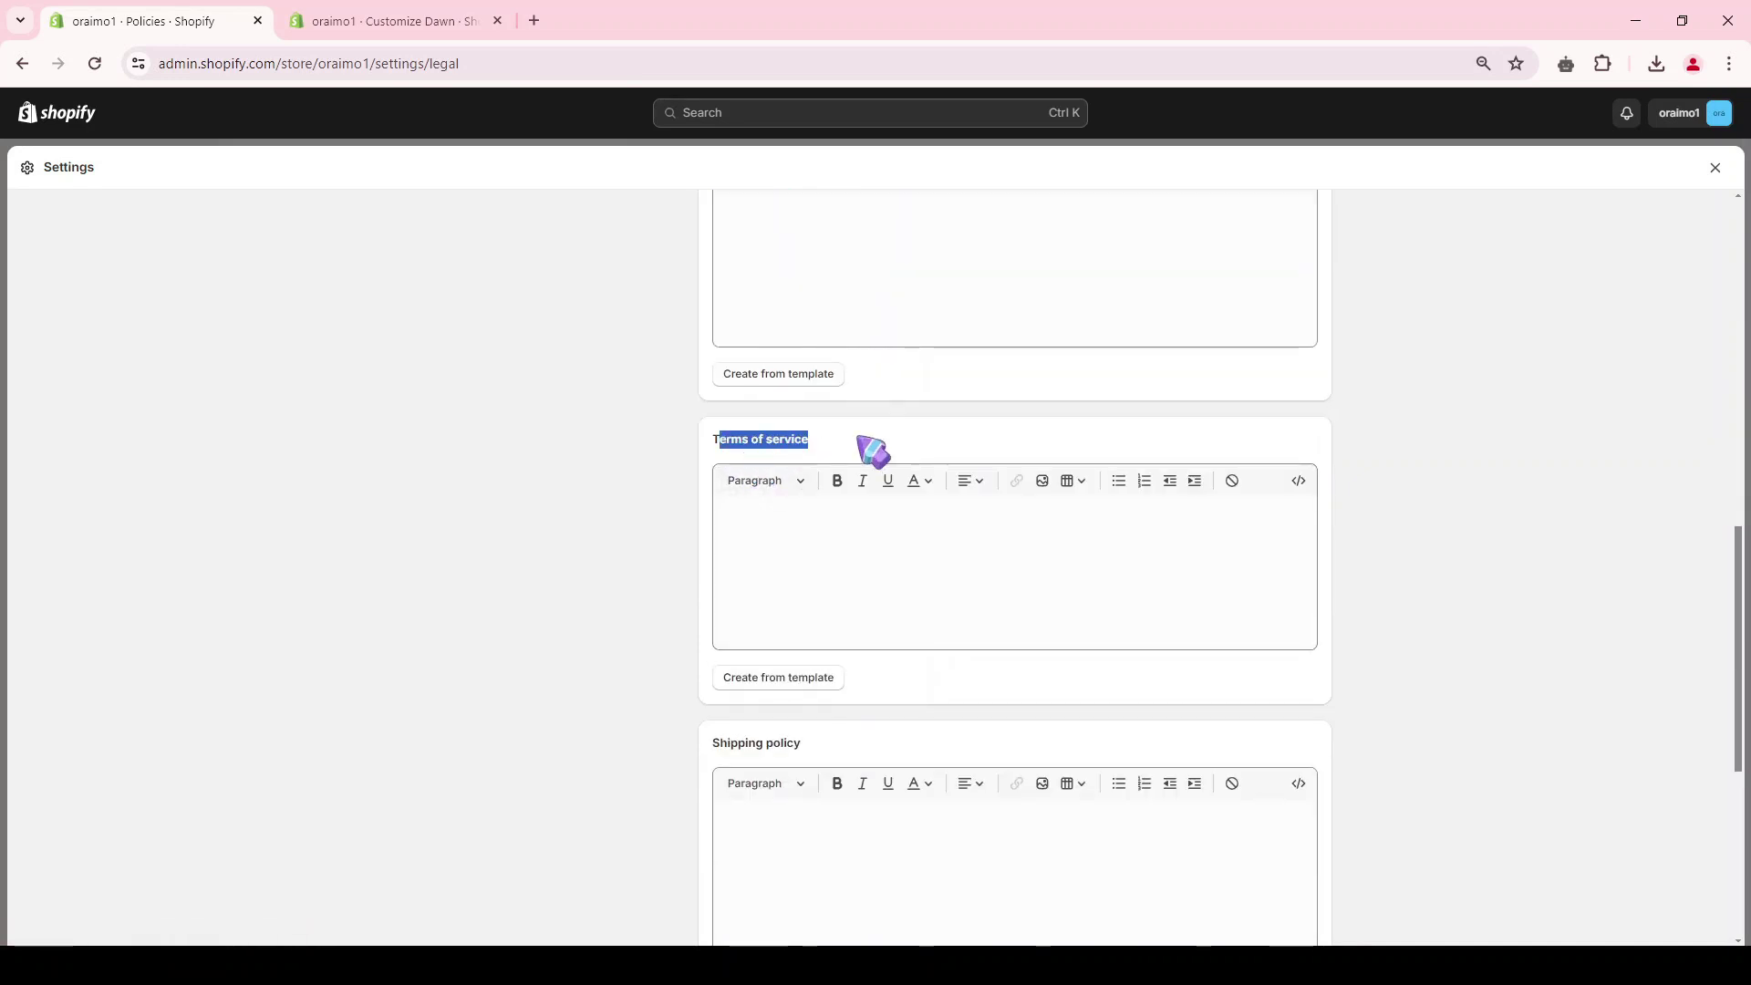
pyautogui.scroll(-2, 860, 438)
pyautogui.scroll(-4, 825, 493)
pyautogui.click(596, 650)
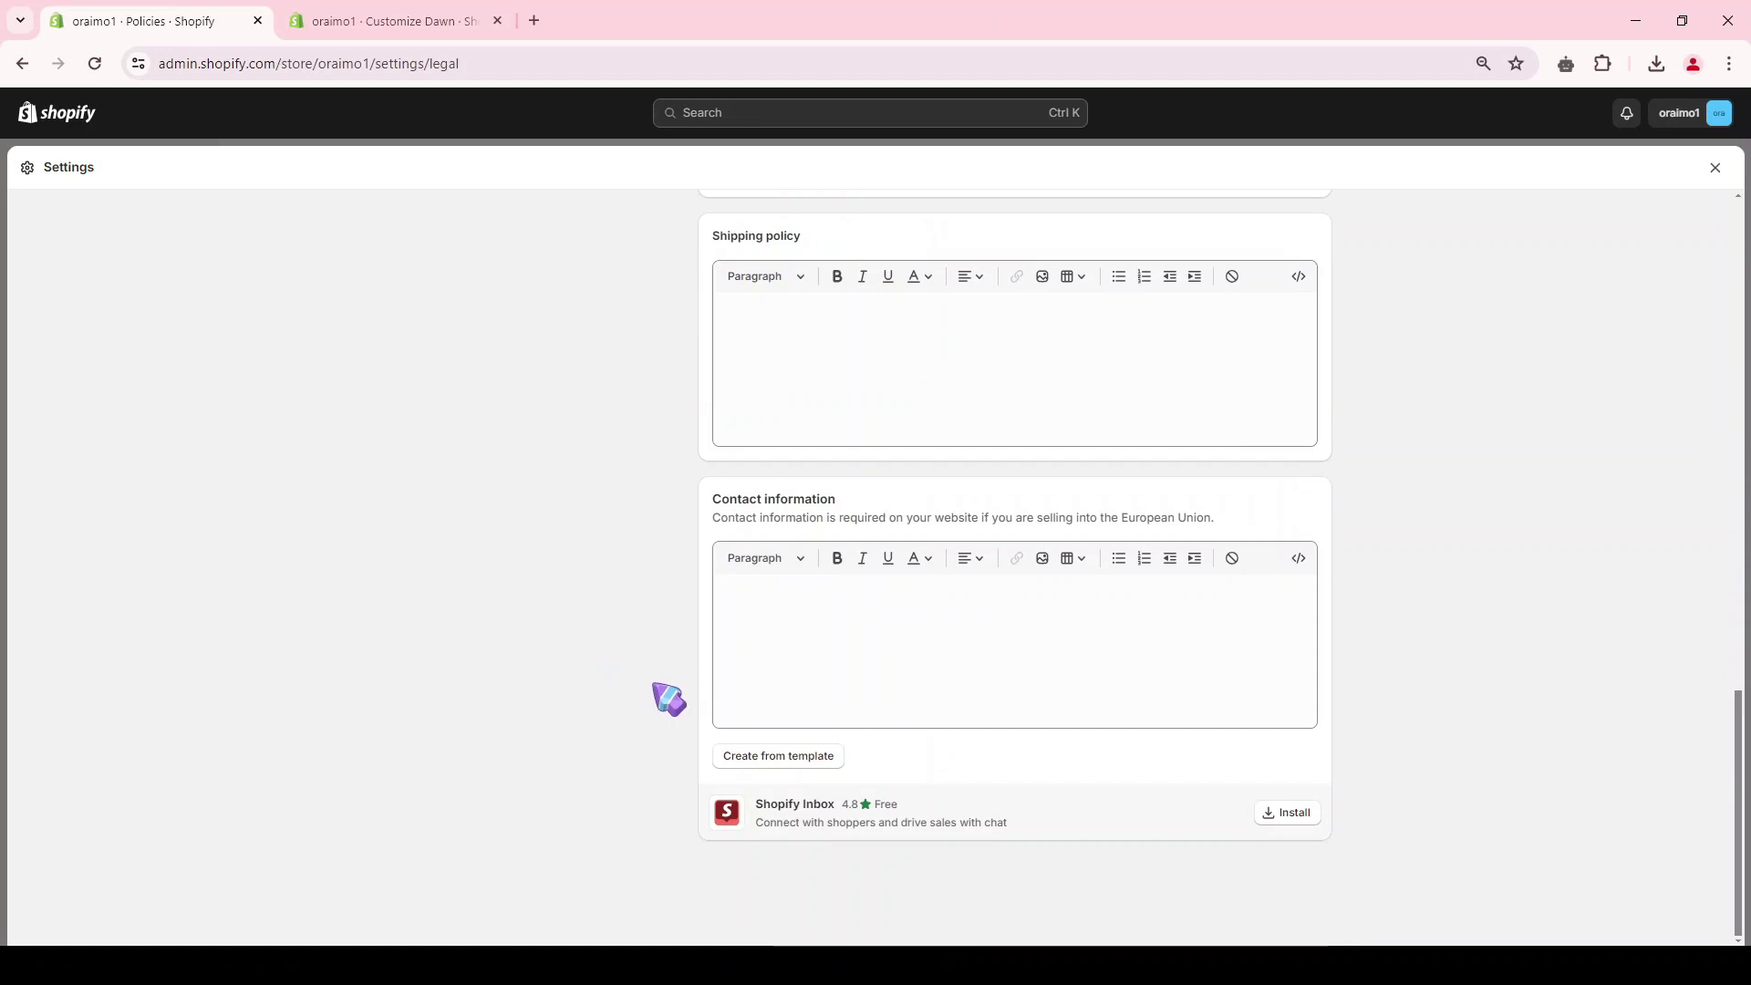
pyautogui.scroll(10, 652, 648)
pyautogui.scroll(2, 668, 659)
pyautogui.scroll(-2, 720, 508)
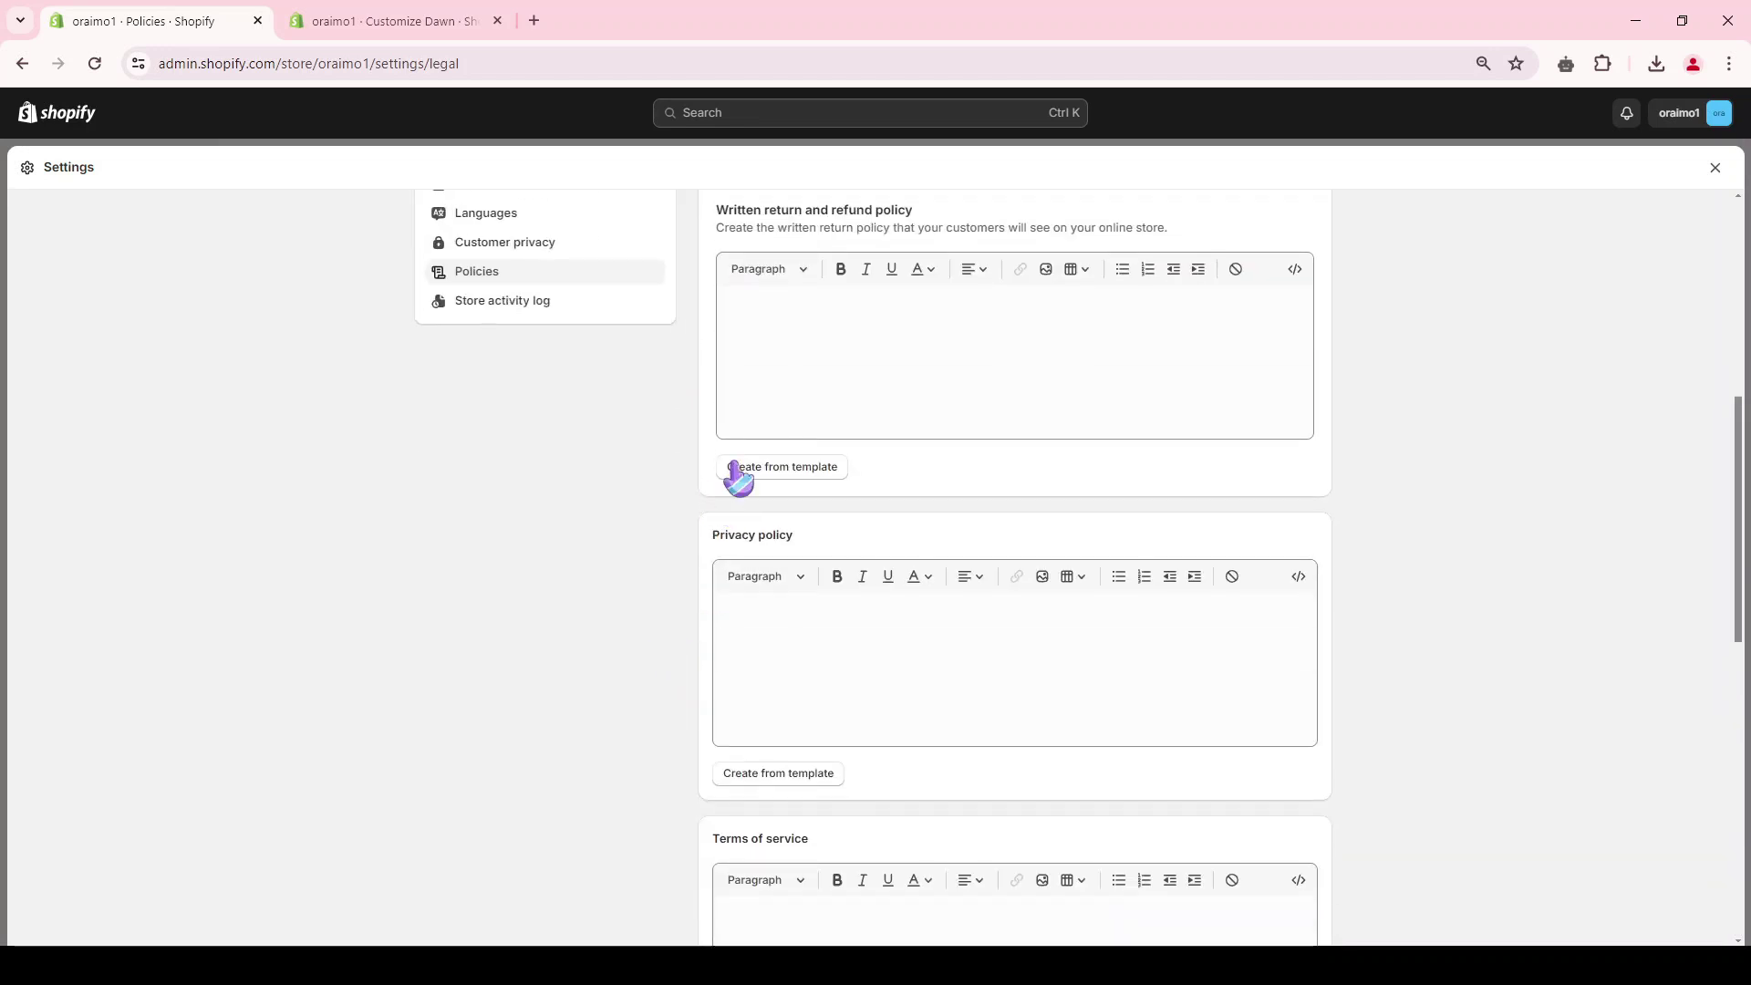
# Create the return and refund policy, privacy policy, terms of service and contact information from their templates.
pyautogui.click(785, 478)
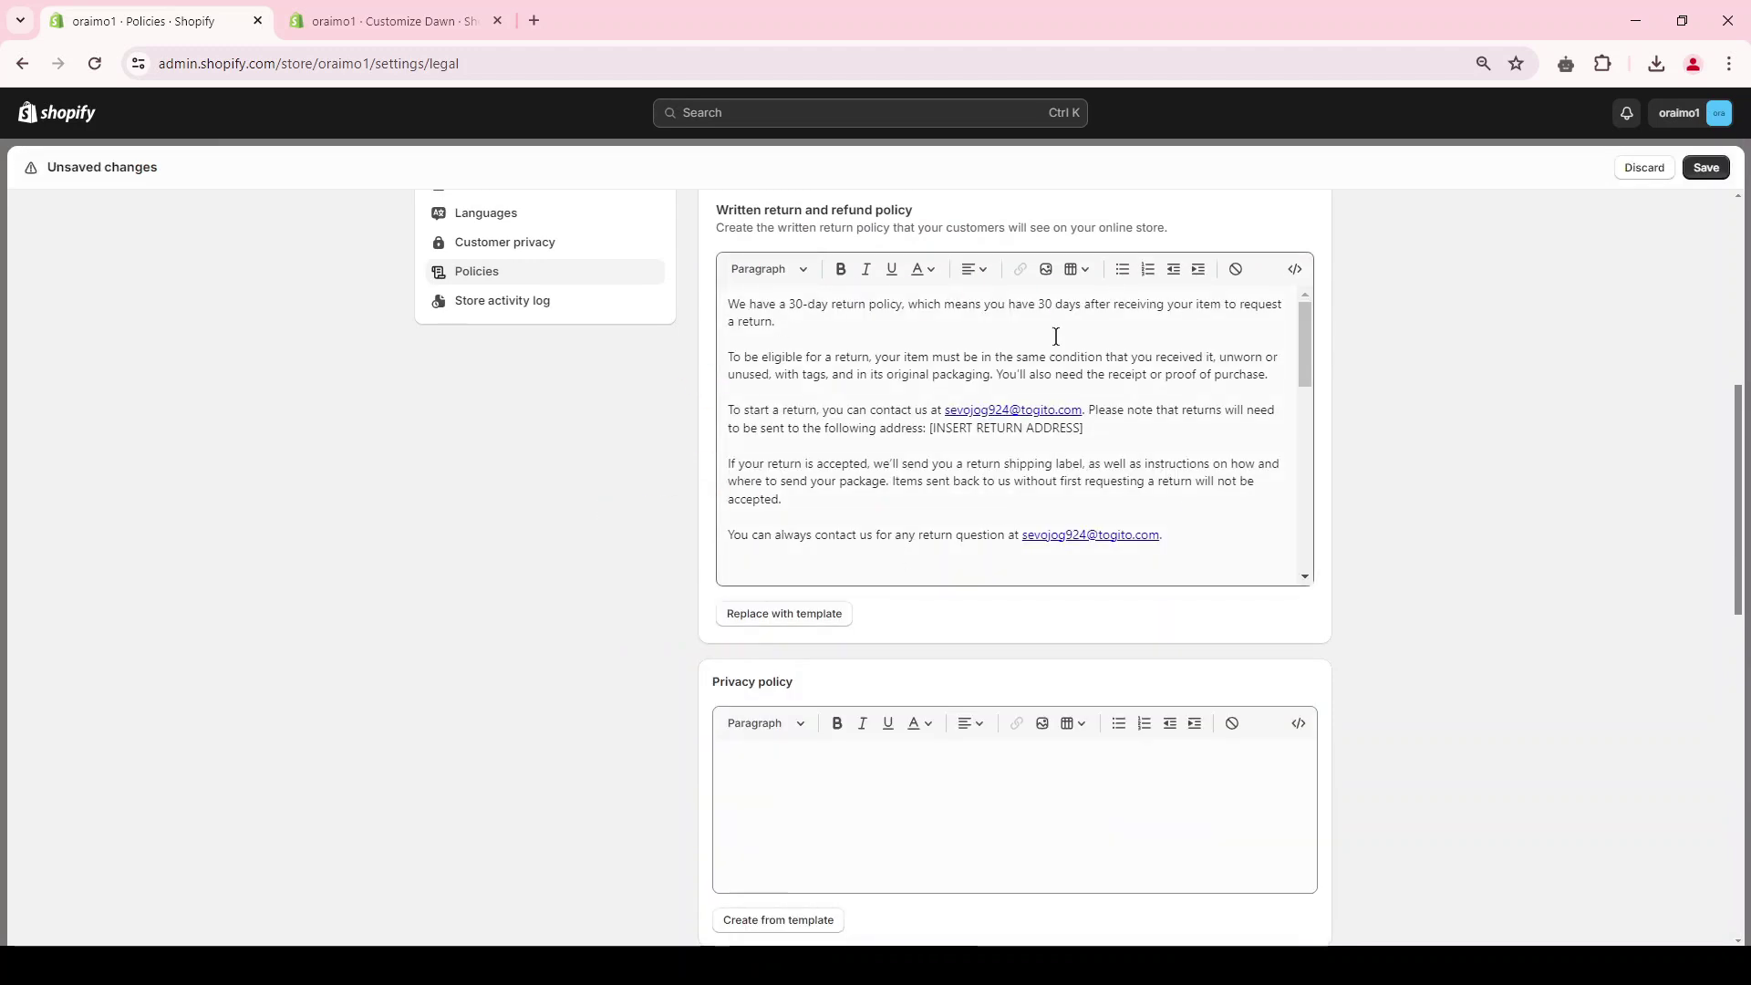
pyautogui.moveTo(790, 305); pyautogui.dragTo(840, 302)
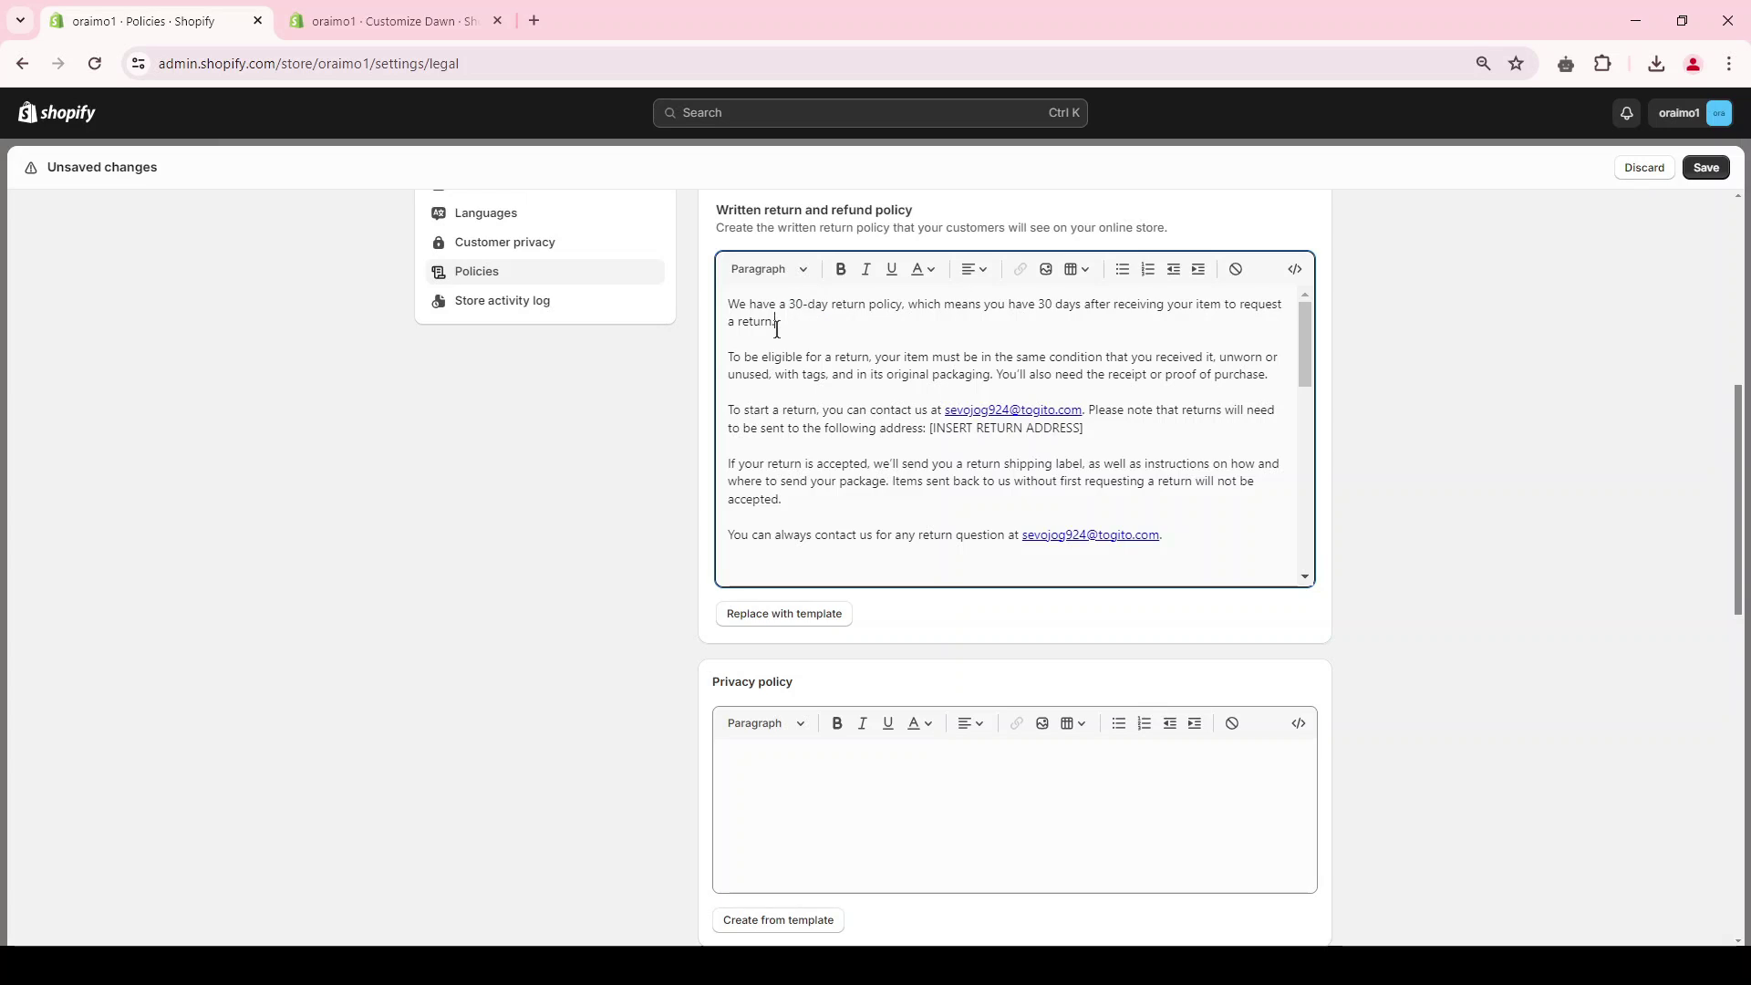
pyautogui.scroll(-7, 906, 438)
pyautogui.click(791, 313)
pyautogui.scroll(-5, 684, 633)
pyautogui.click(780, 272)
pyautogui.click(791, 756)
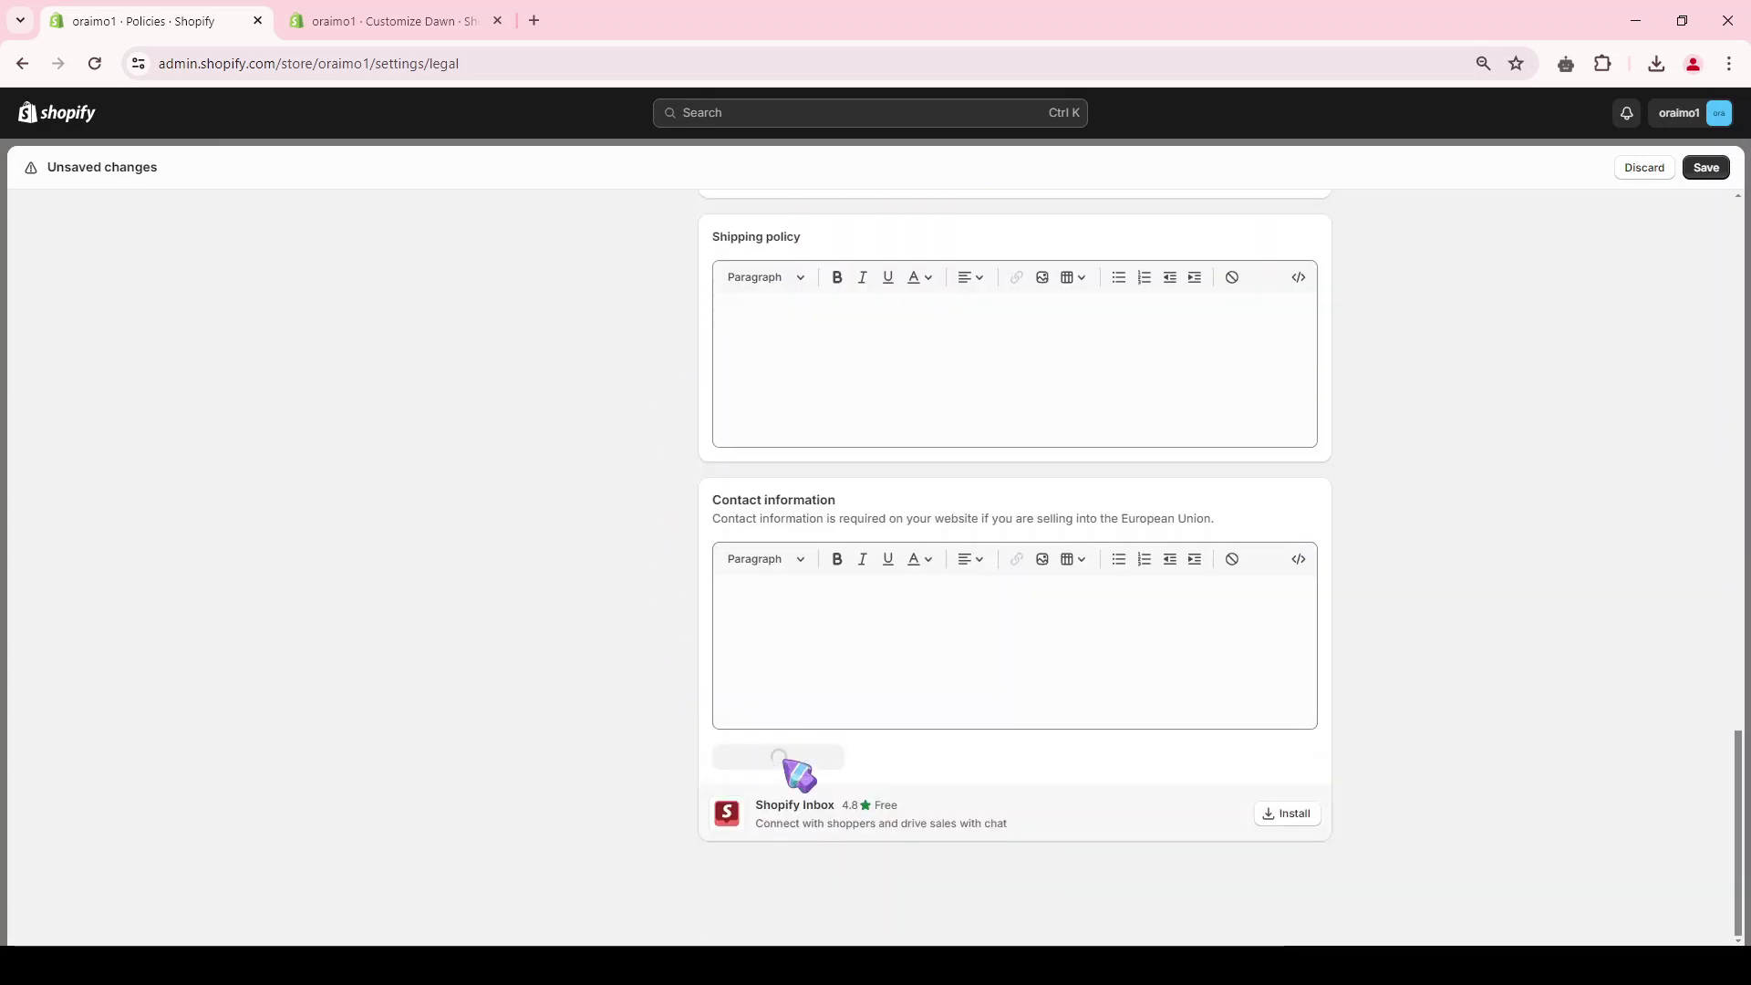
pyautogui.moveTo(714, 438); pyautogui.dragTo(811, 442)
pyautogui.click(829, 549)
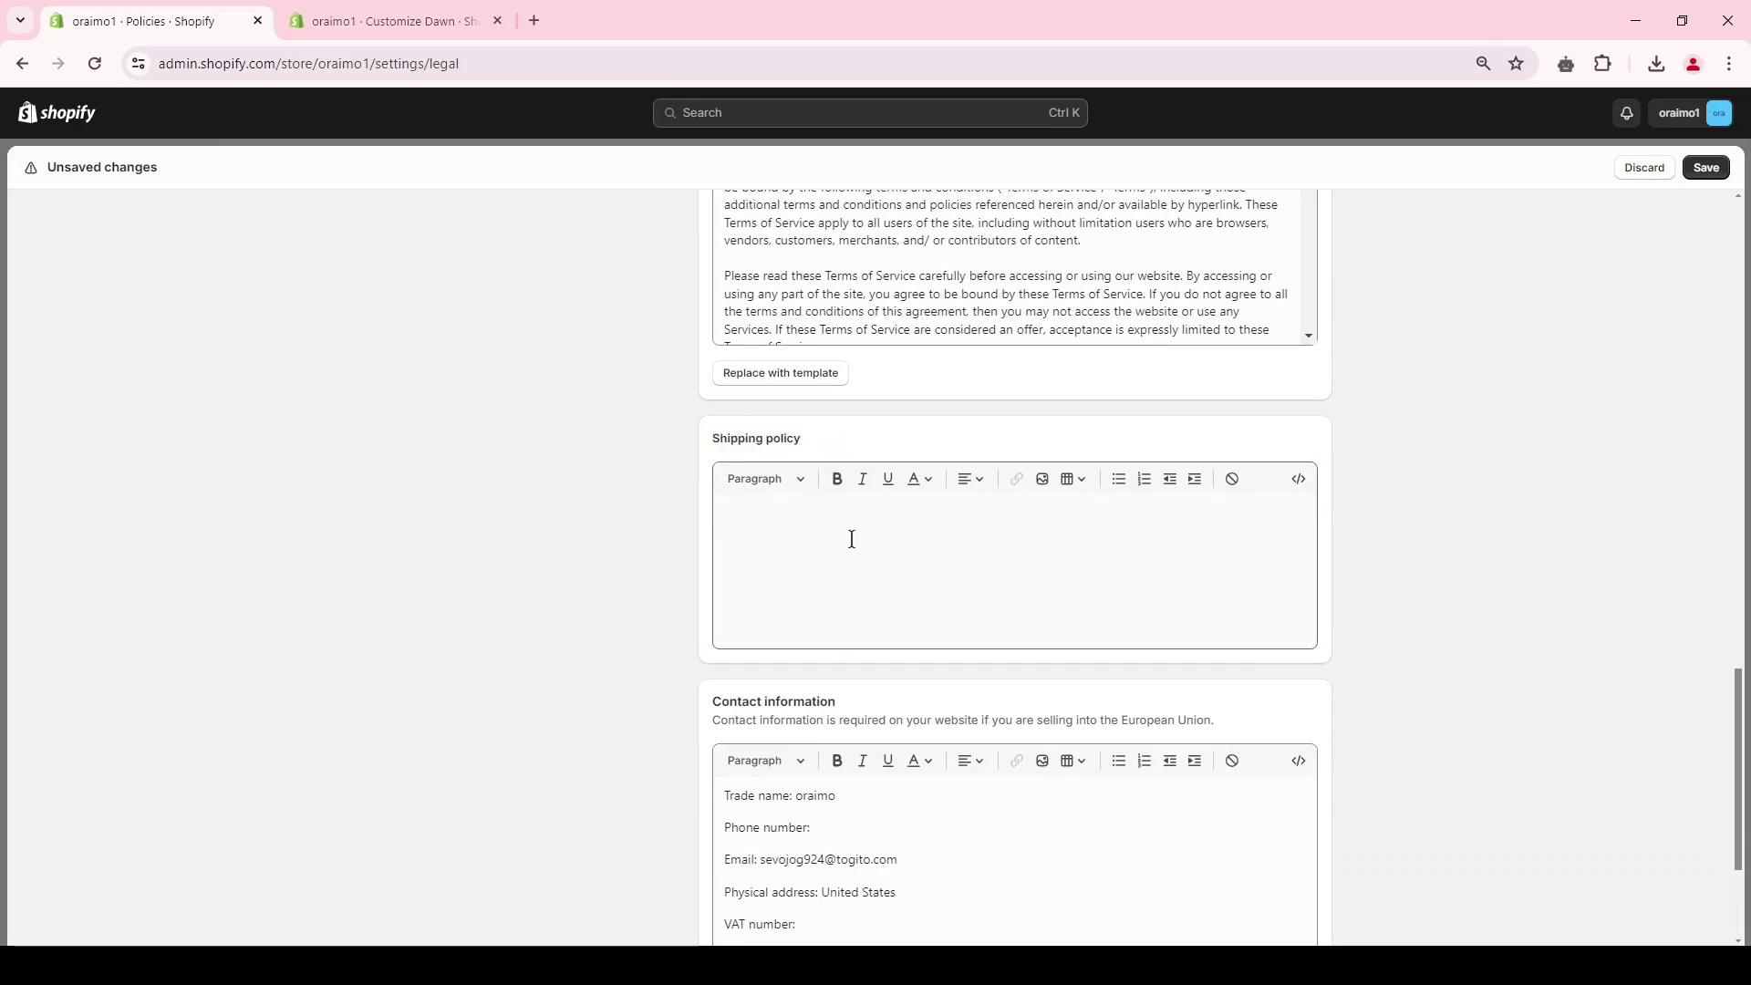
# Delete the highlighted note to the merchant at the start of the privacy policy and save the store policies.
pyautogui.scroll(10, 843, 570)
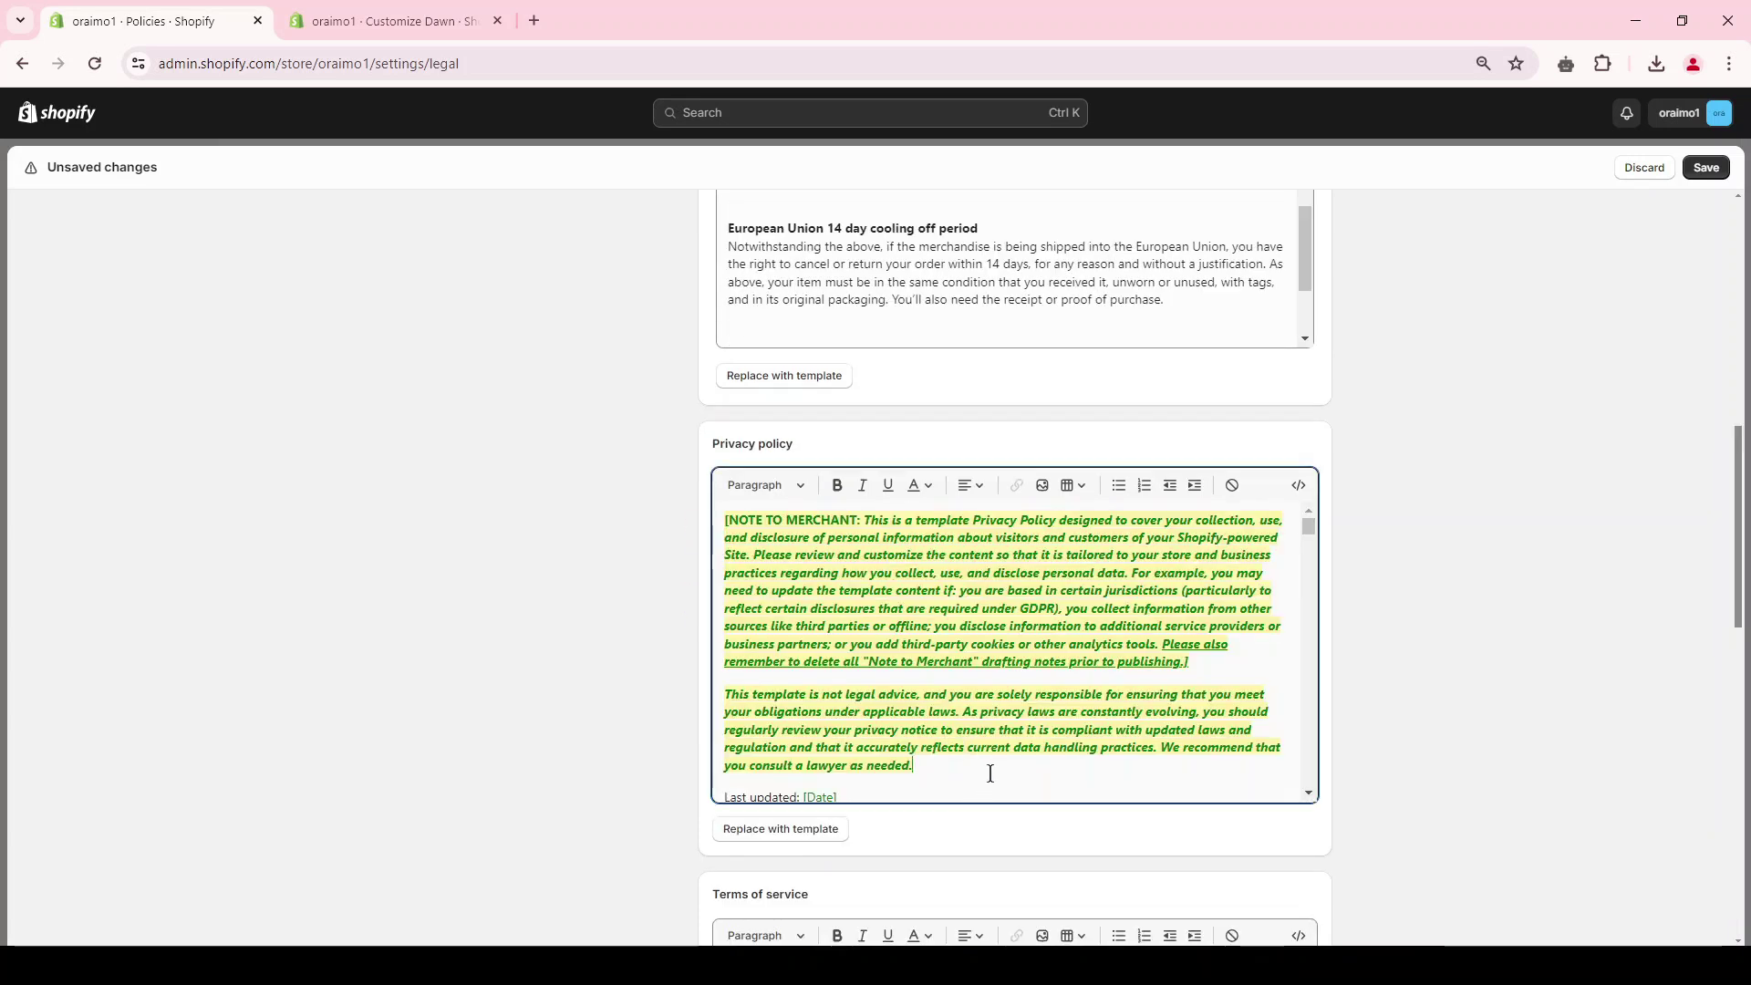
pyautogui.moveTo(988, 770); pyautogui.dragTo(675, 527)
pyautogui.click(691, 538)
pyautogui.press('BackSpace')
pyautogui.scroll(-2, 847, 699)
pyautogui.scroll(3, 1509, 507)
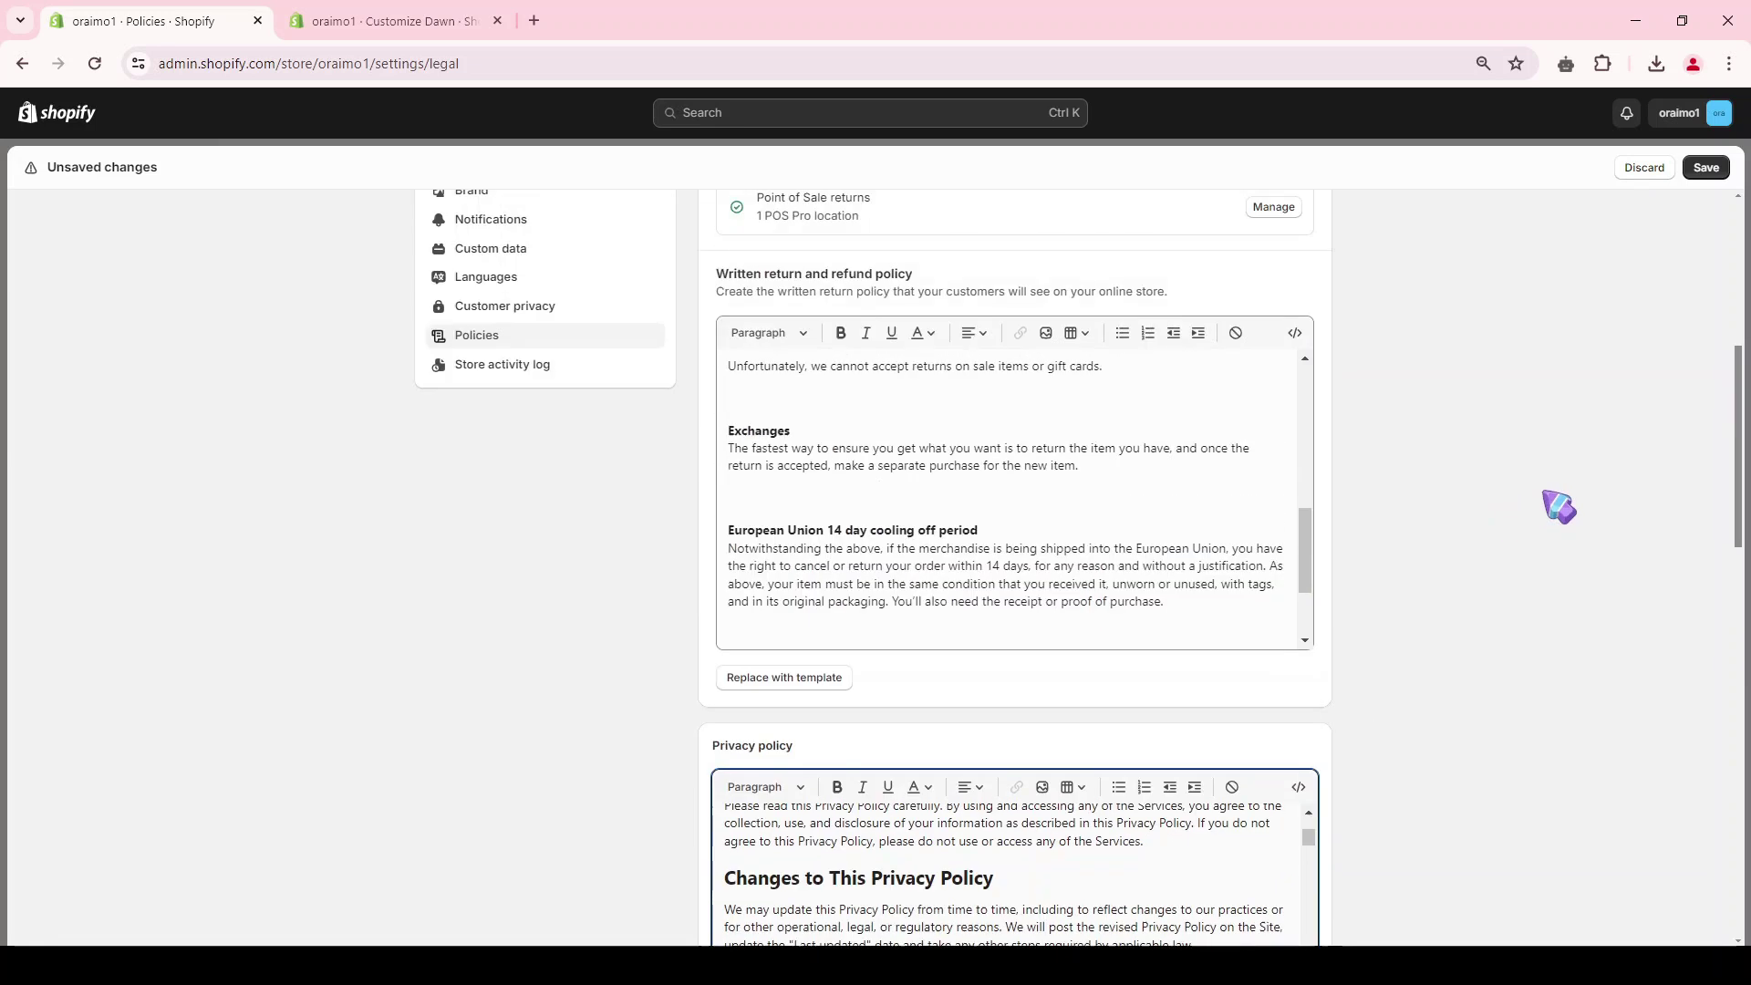
pyautogui.click(1705, 168)
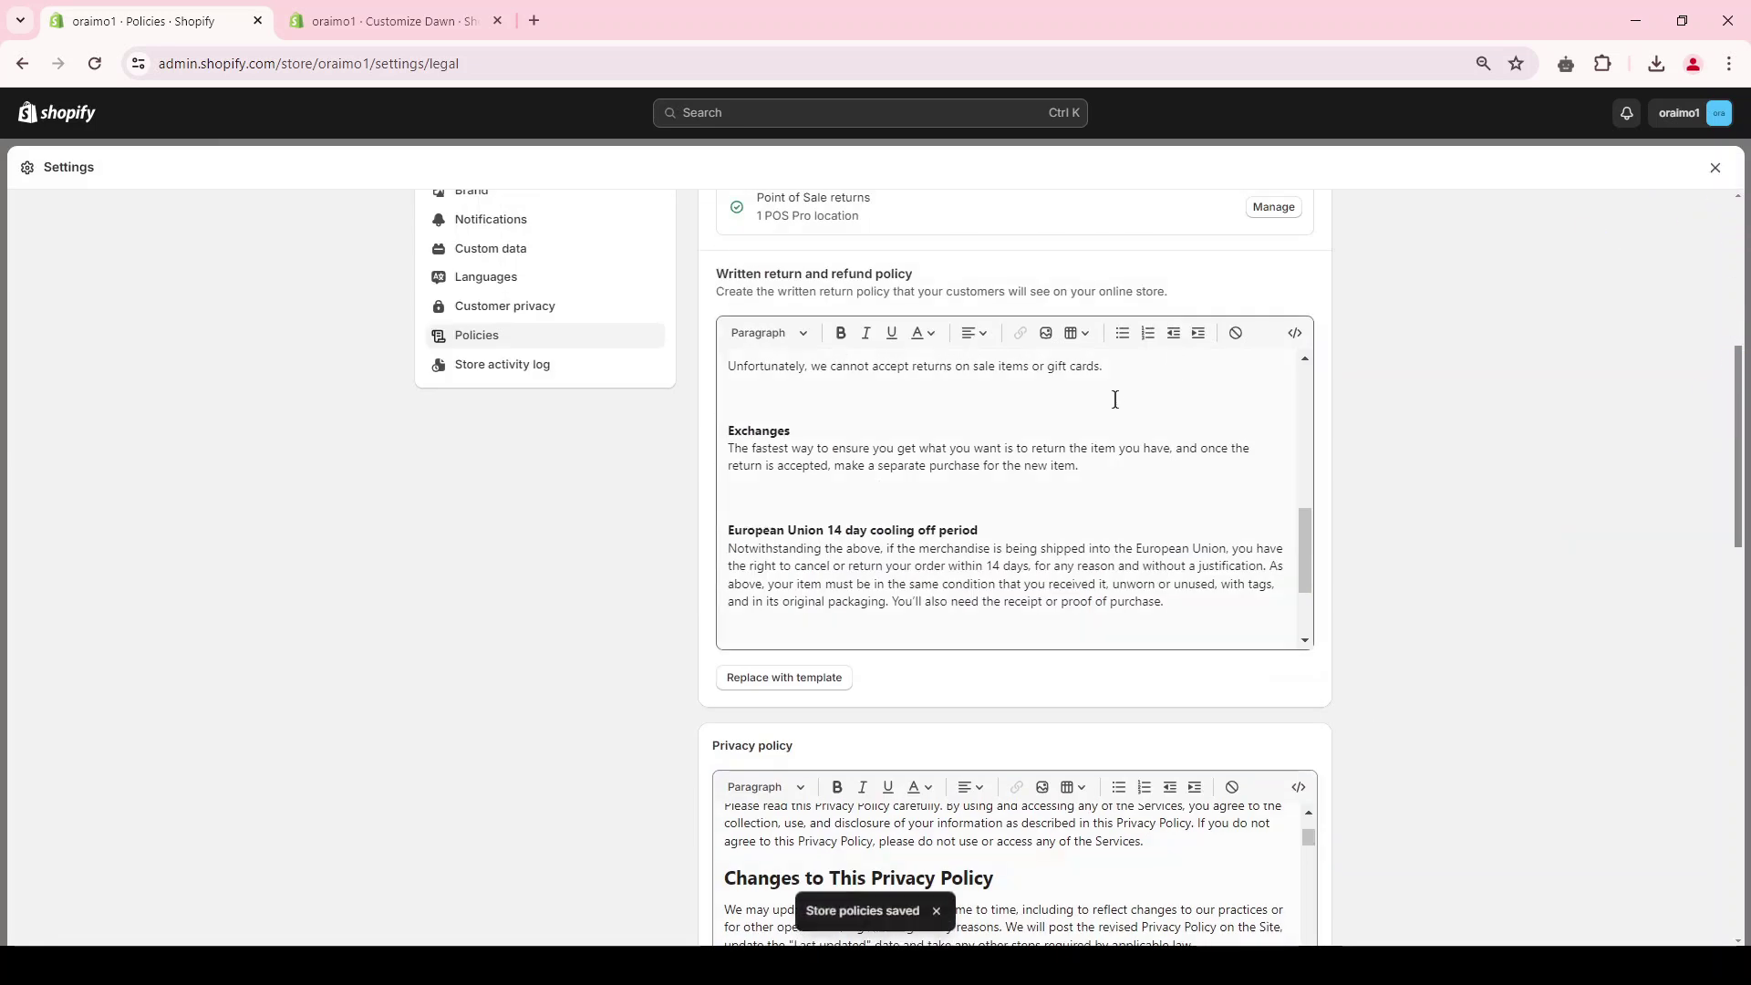
# Enable the policy links in the Footer section of the Dawn theme and save the theme.
pyautogui.scroll(1, 759, 559)
pyautogui.scroll(3, 1015, 745)
pyautogui.scroll(-3, 861, 626)
pyautogui.scroll(-3, 869, 628)
pyautogui.scroll(-3, 870, 627)
pyautogui.click(441, 18)
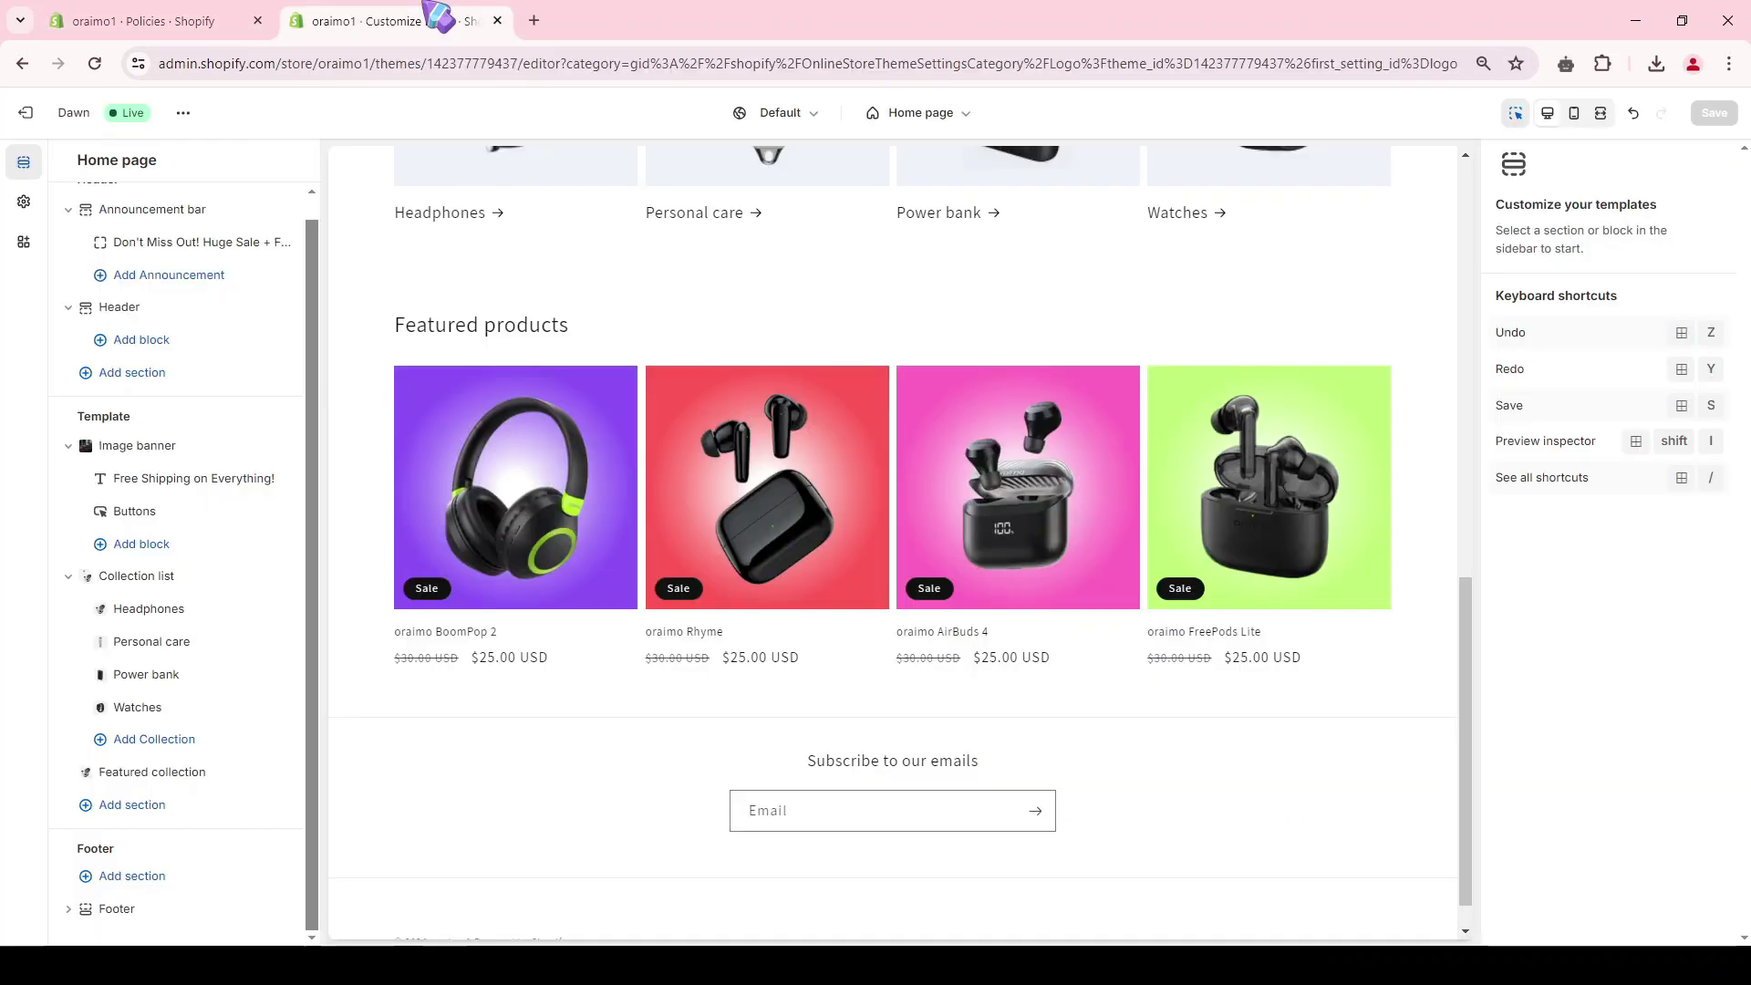
pyautogui.click(116, 909)
pyautogui.scroll(-10, 1551, 474)
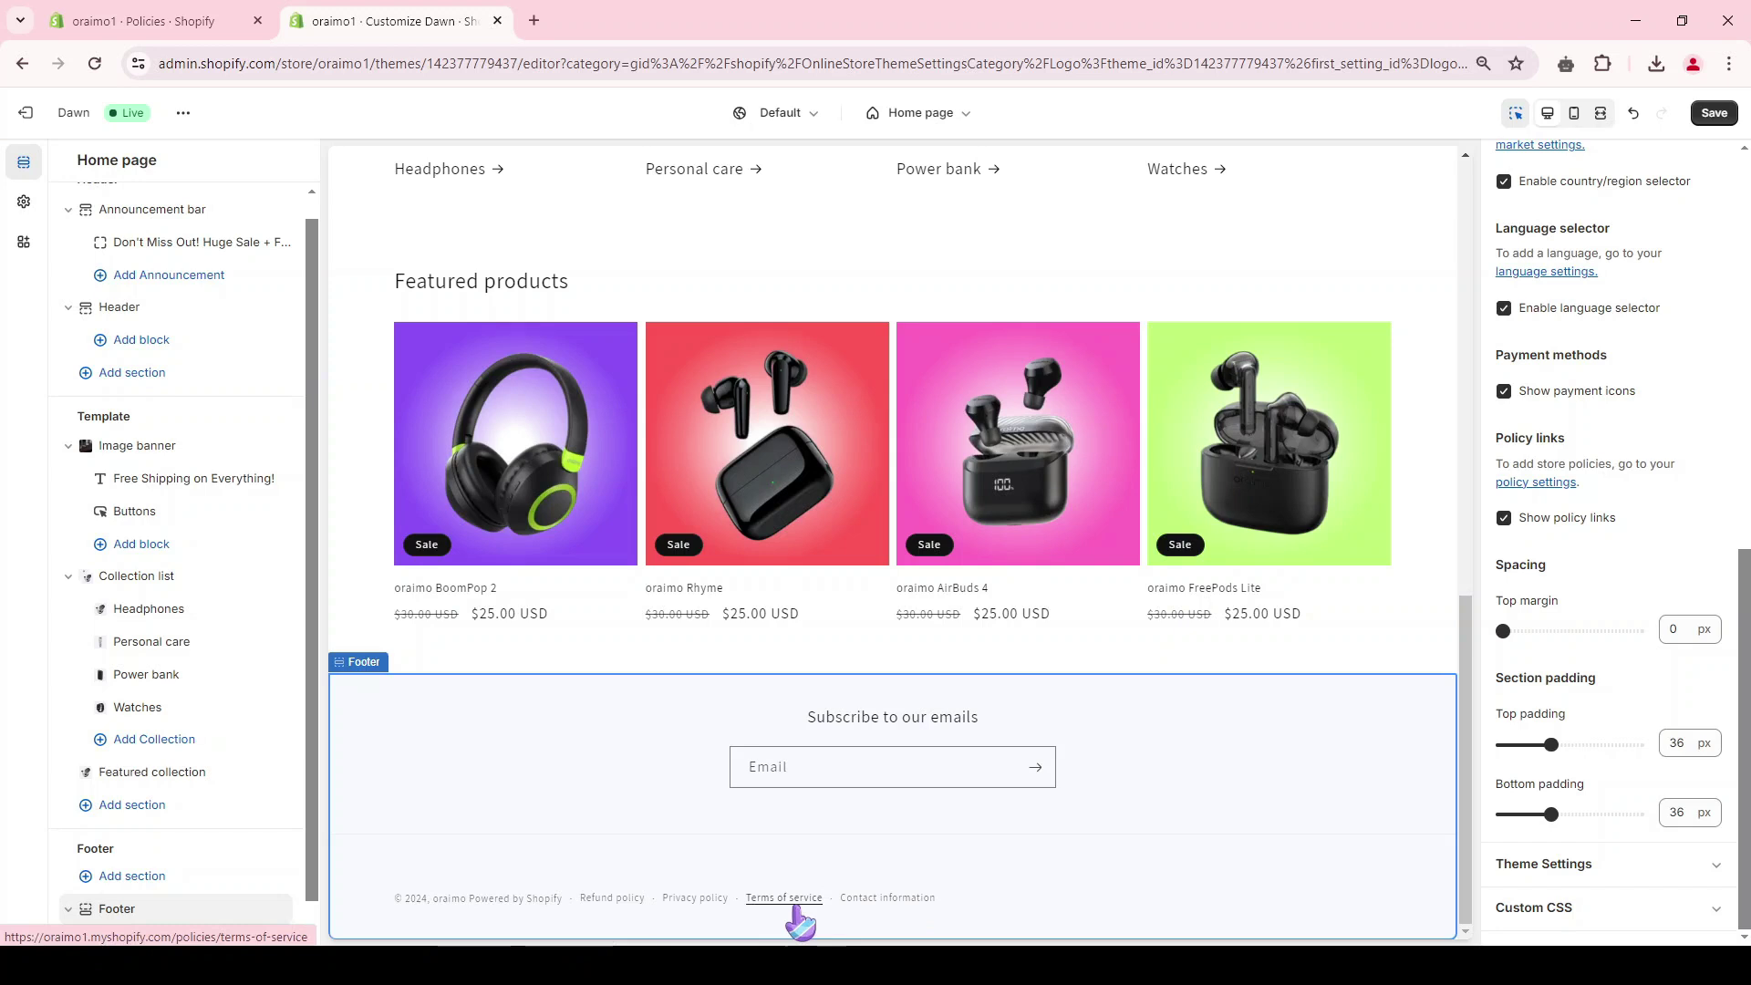
pyautogui.click(1715, 113)
# Open the online store's Main menu for editing and delete its Catalog and Contact items.
pyautogui.scroll(11, 746, 613)
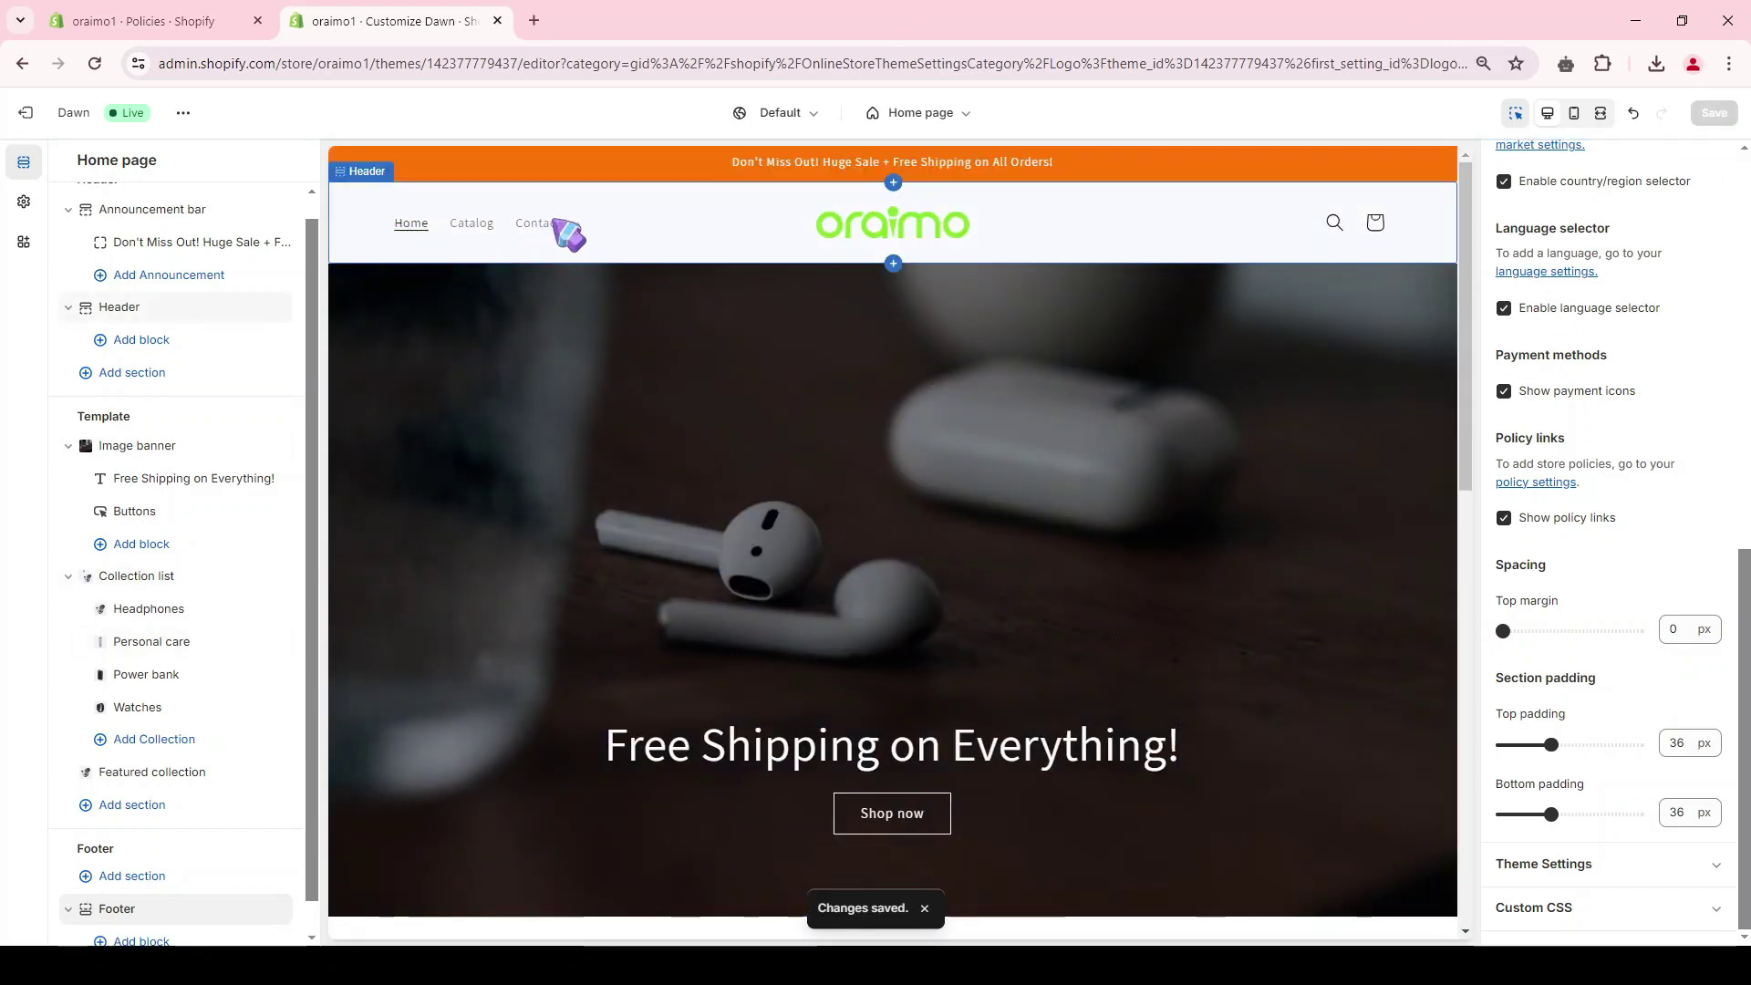
pyautogui.click(181, 7)
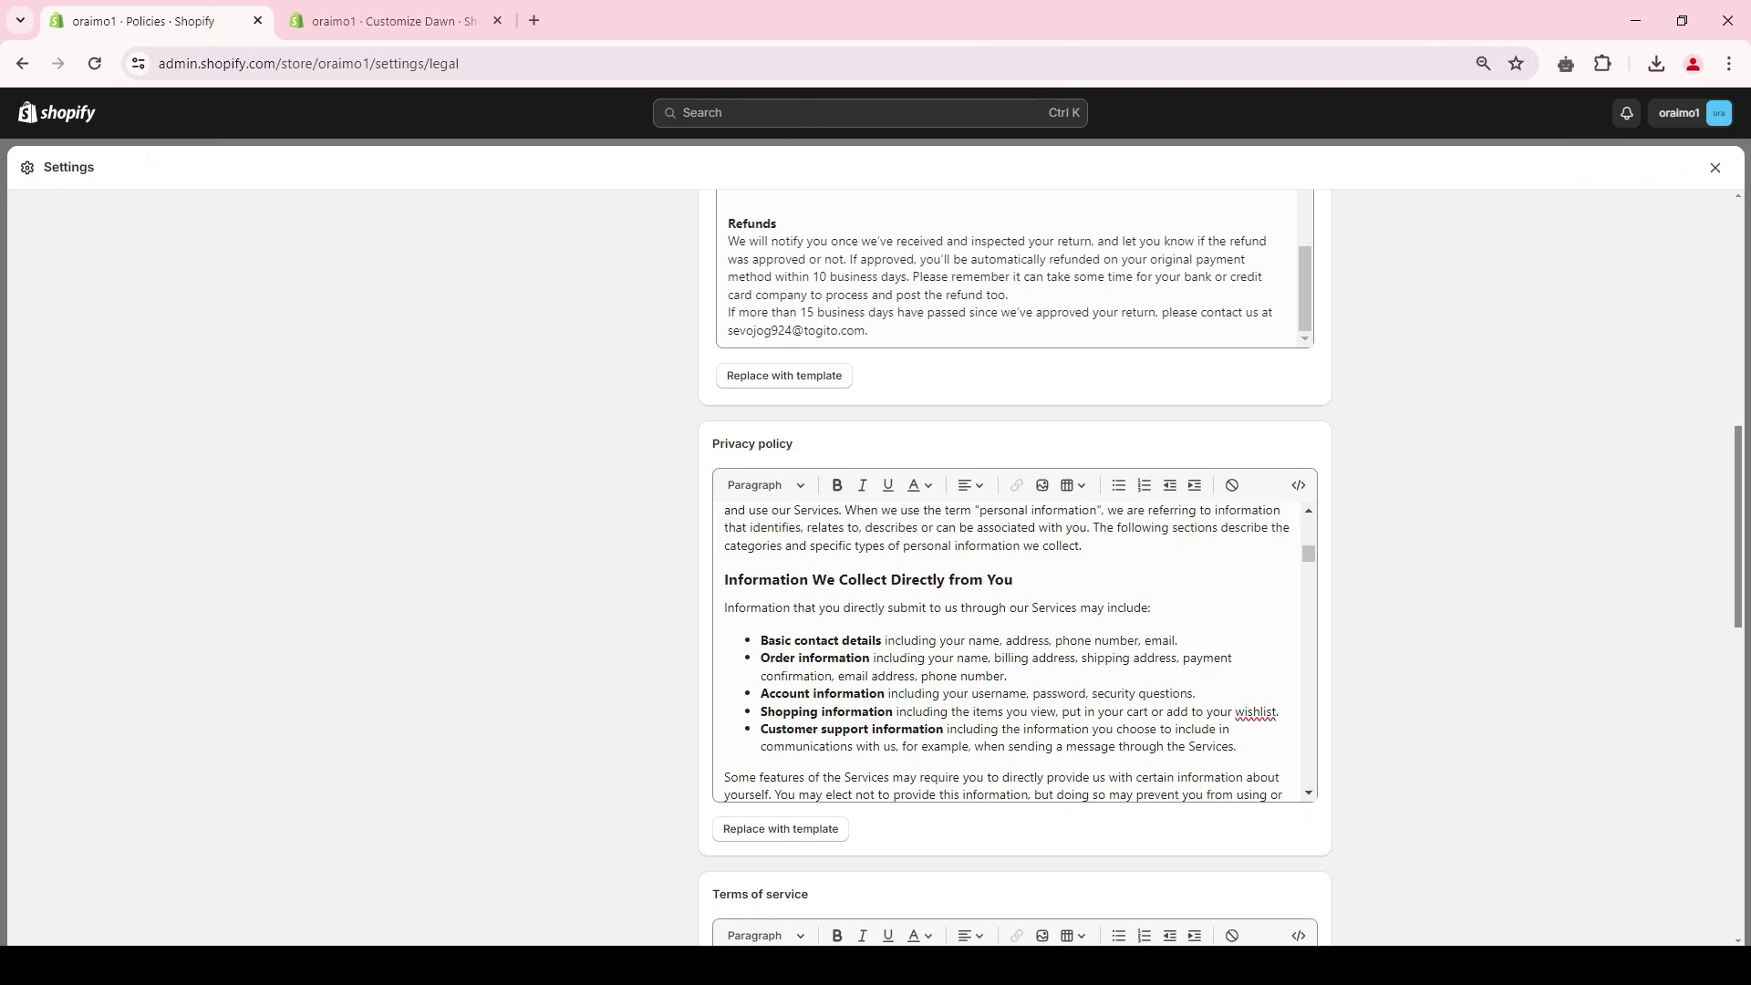
pyautogui.click(1716, 167)
pyautogui.click(80, 591)
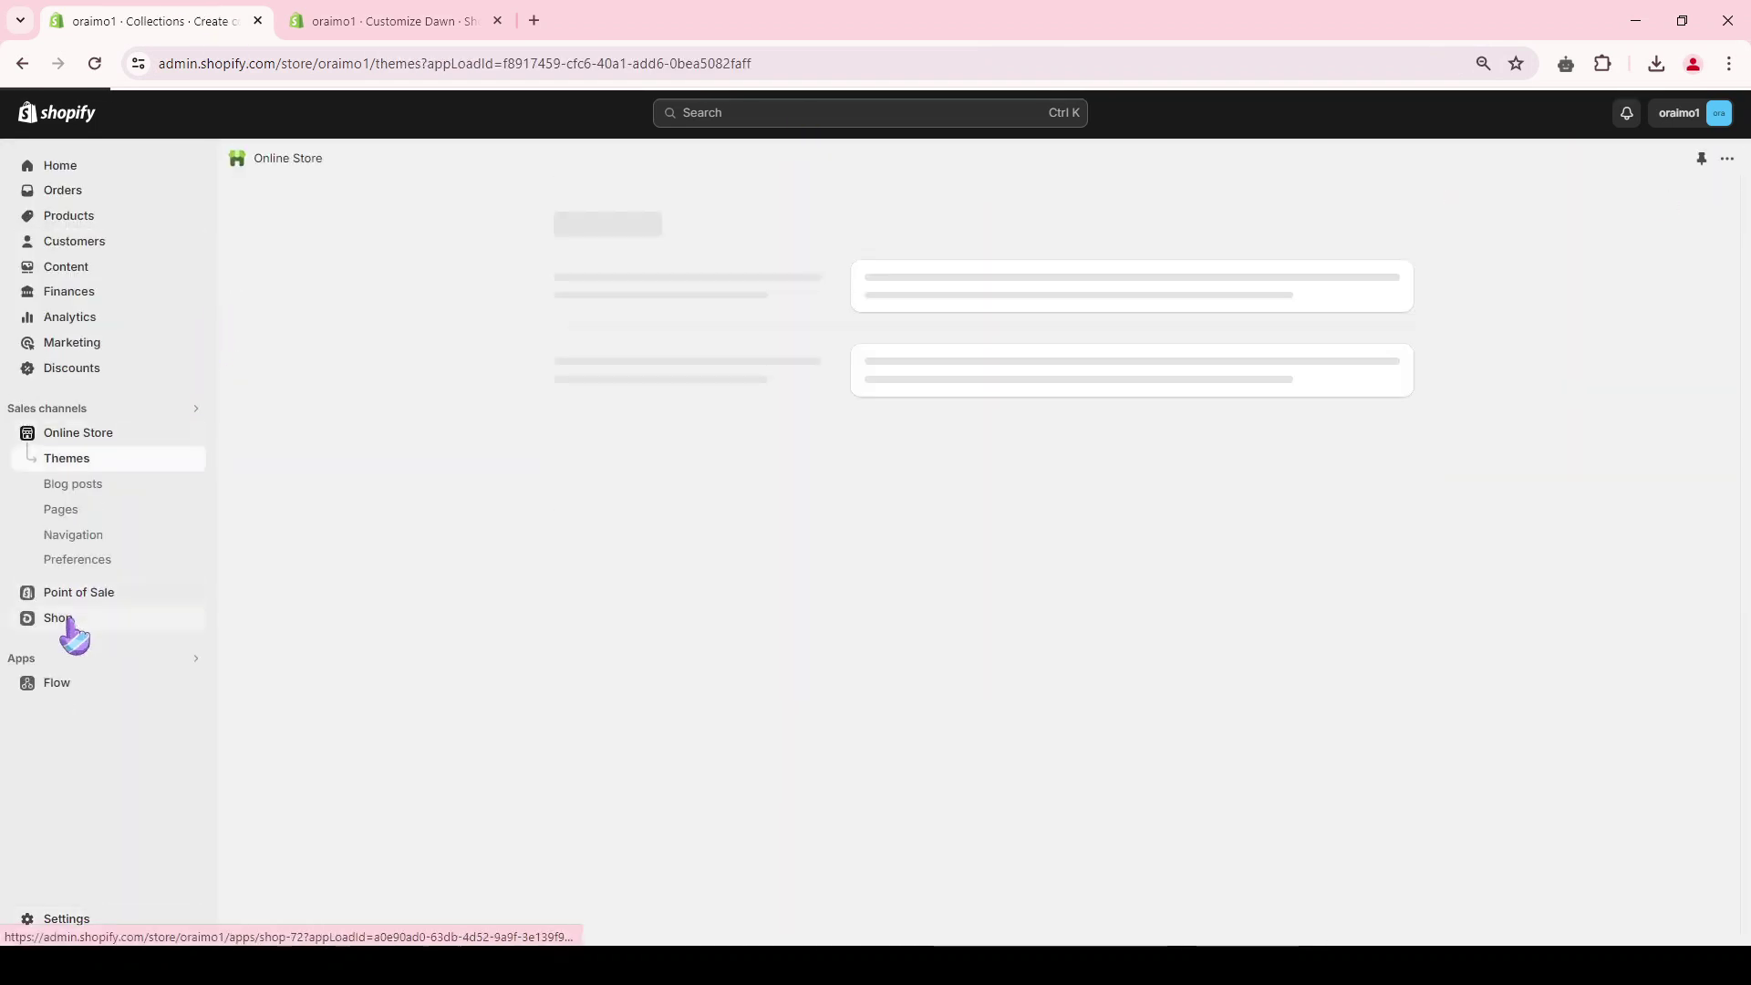
pyautogui.click(77, 536)
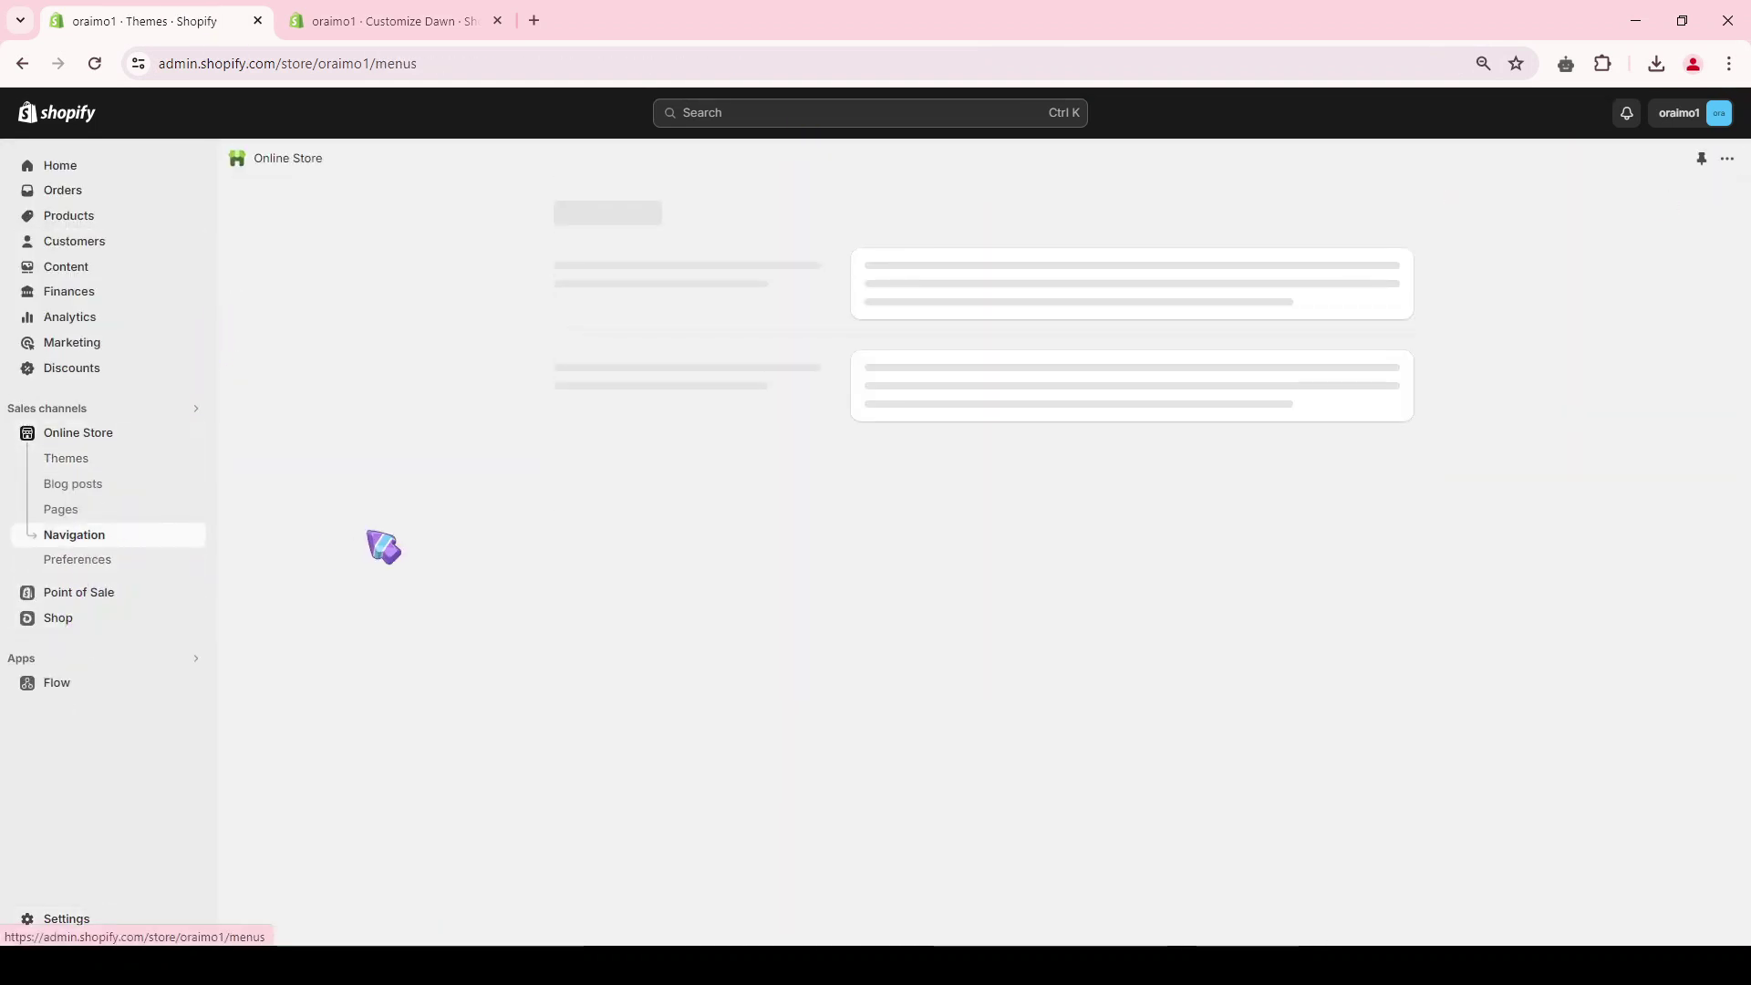
pyautogui.click(891, 509)
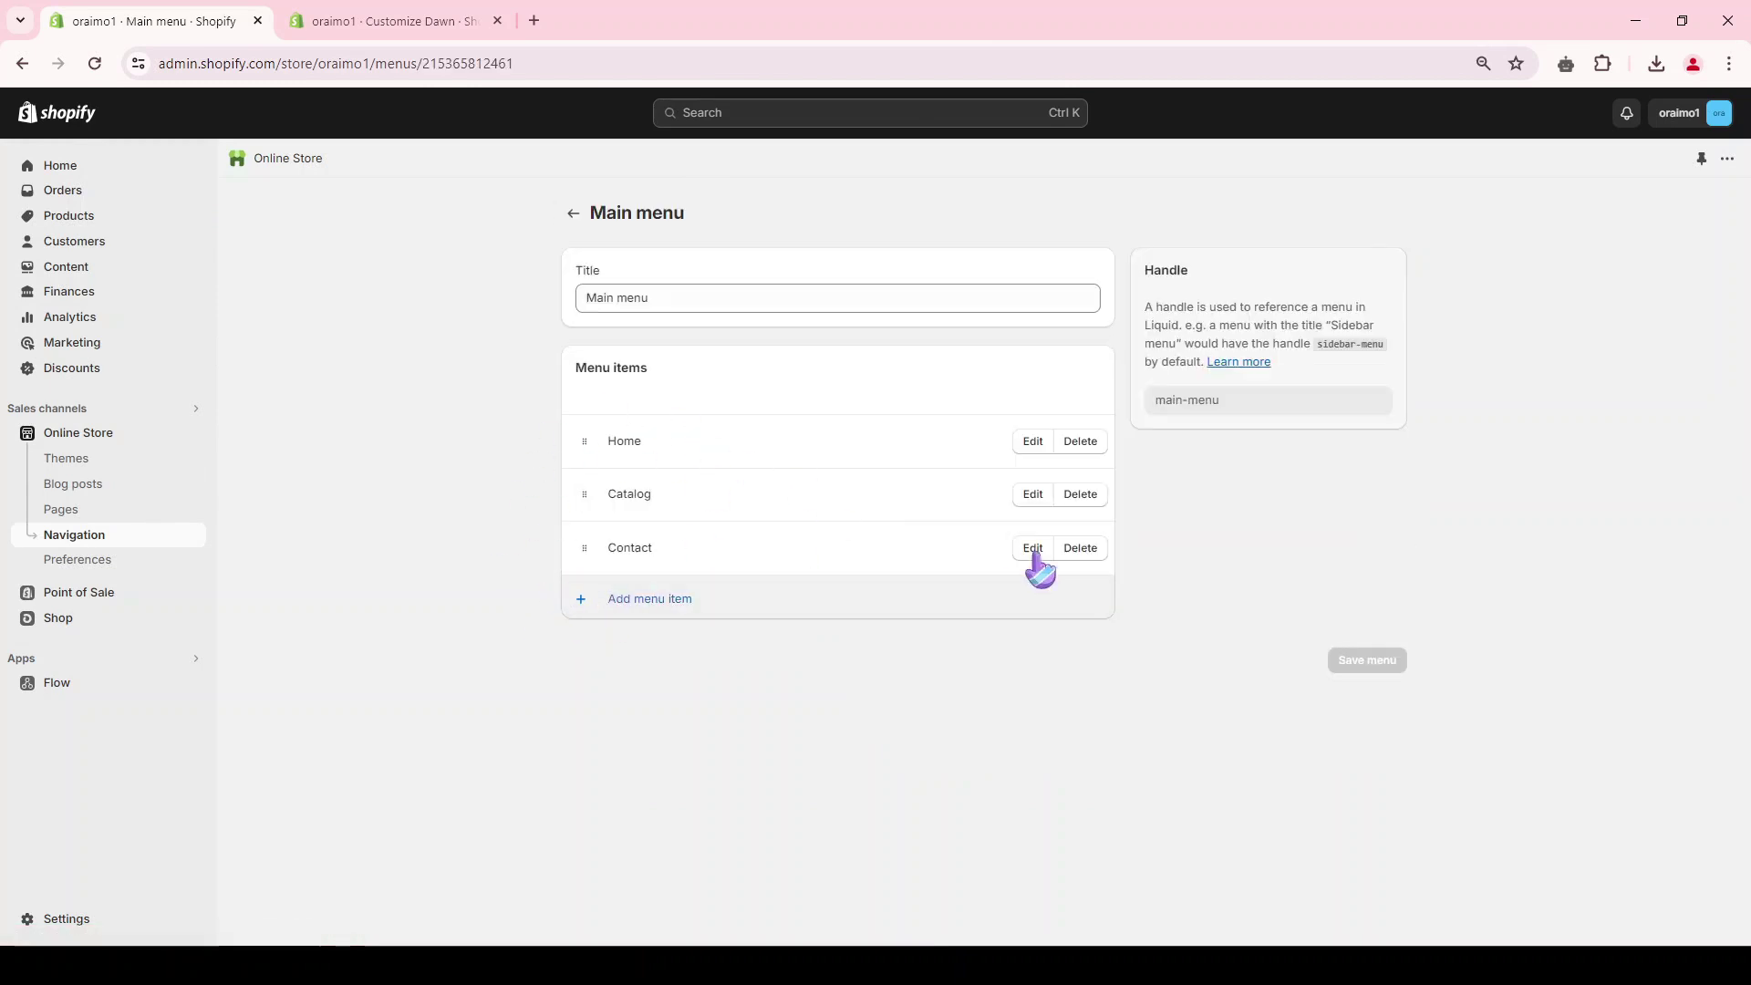
pyautogui.click(1076, 501)
pyautogui.click(1106, 580)
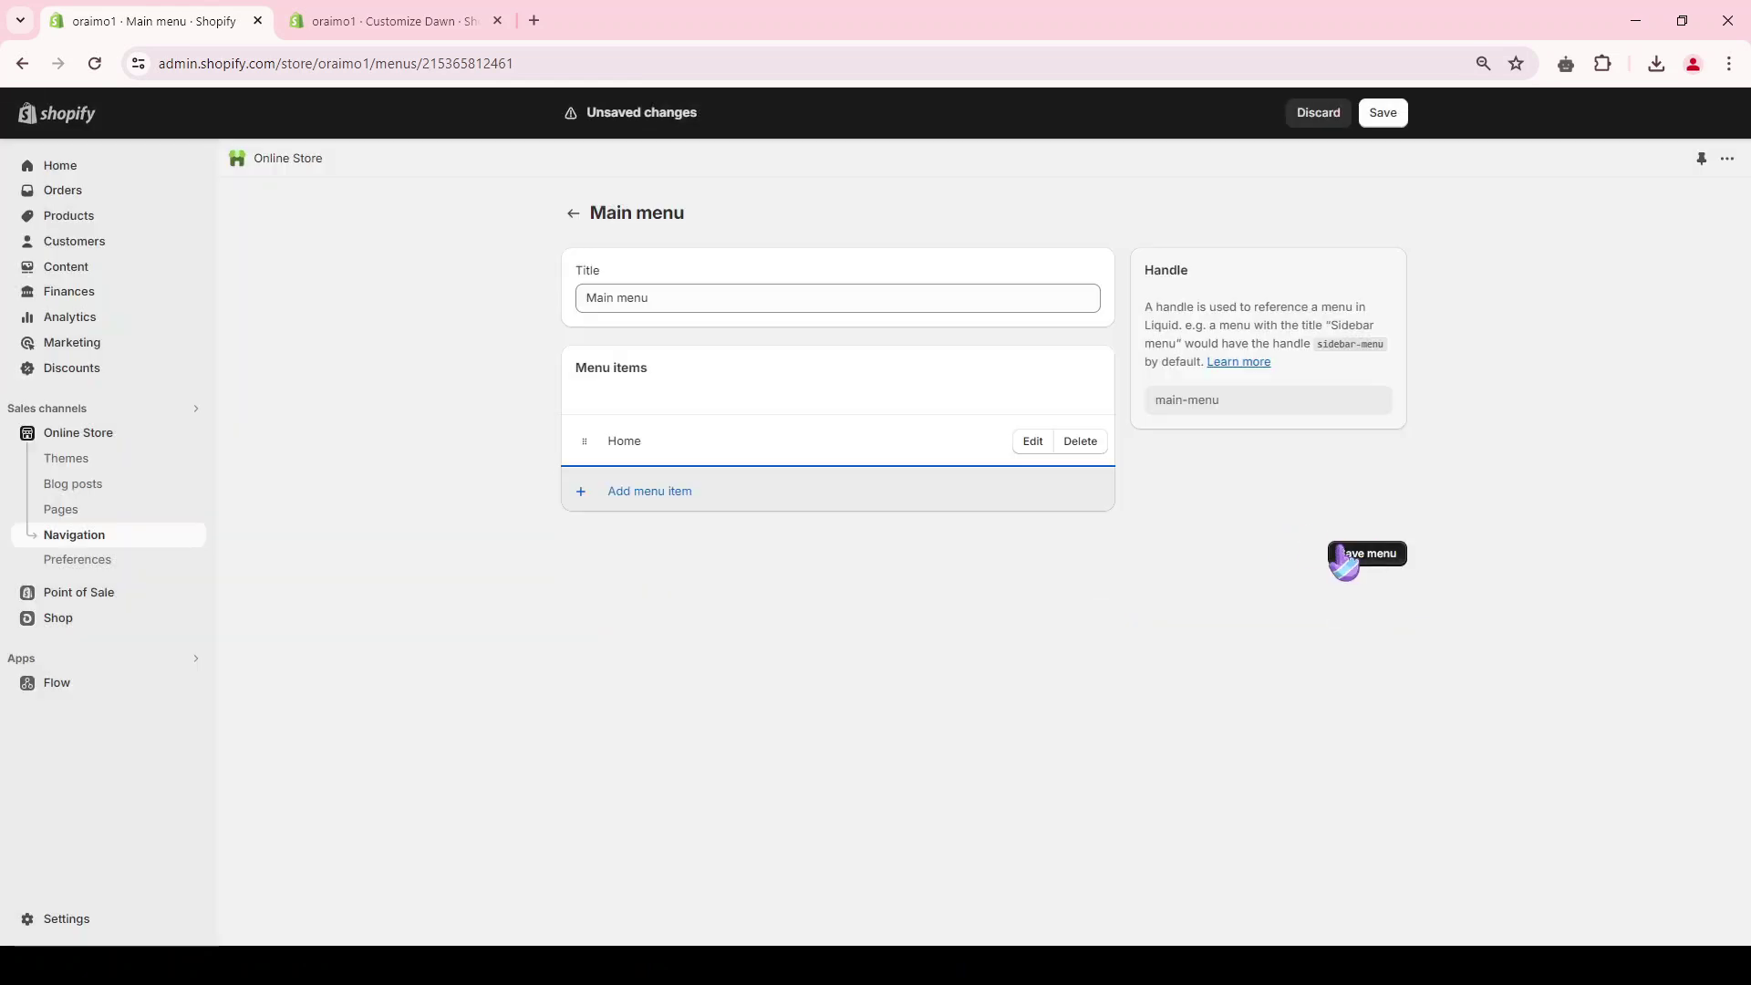
# Add a Main menu item that links to the Headphones collection.
pyautogui.click(627, 497)
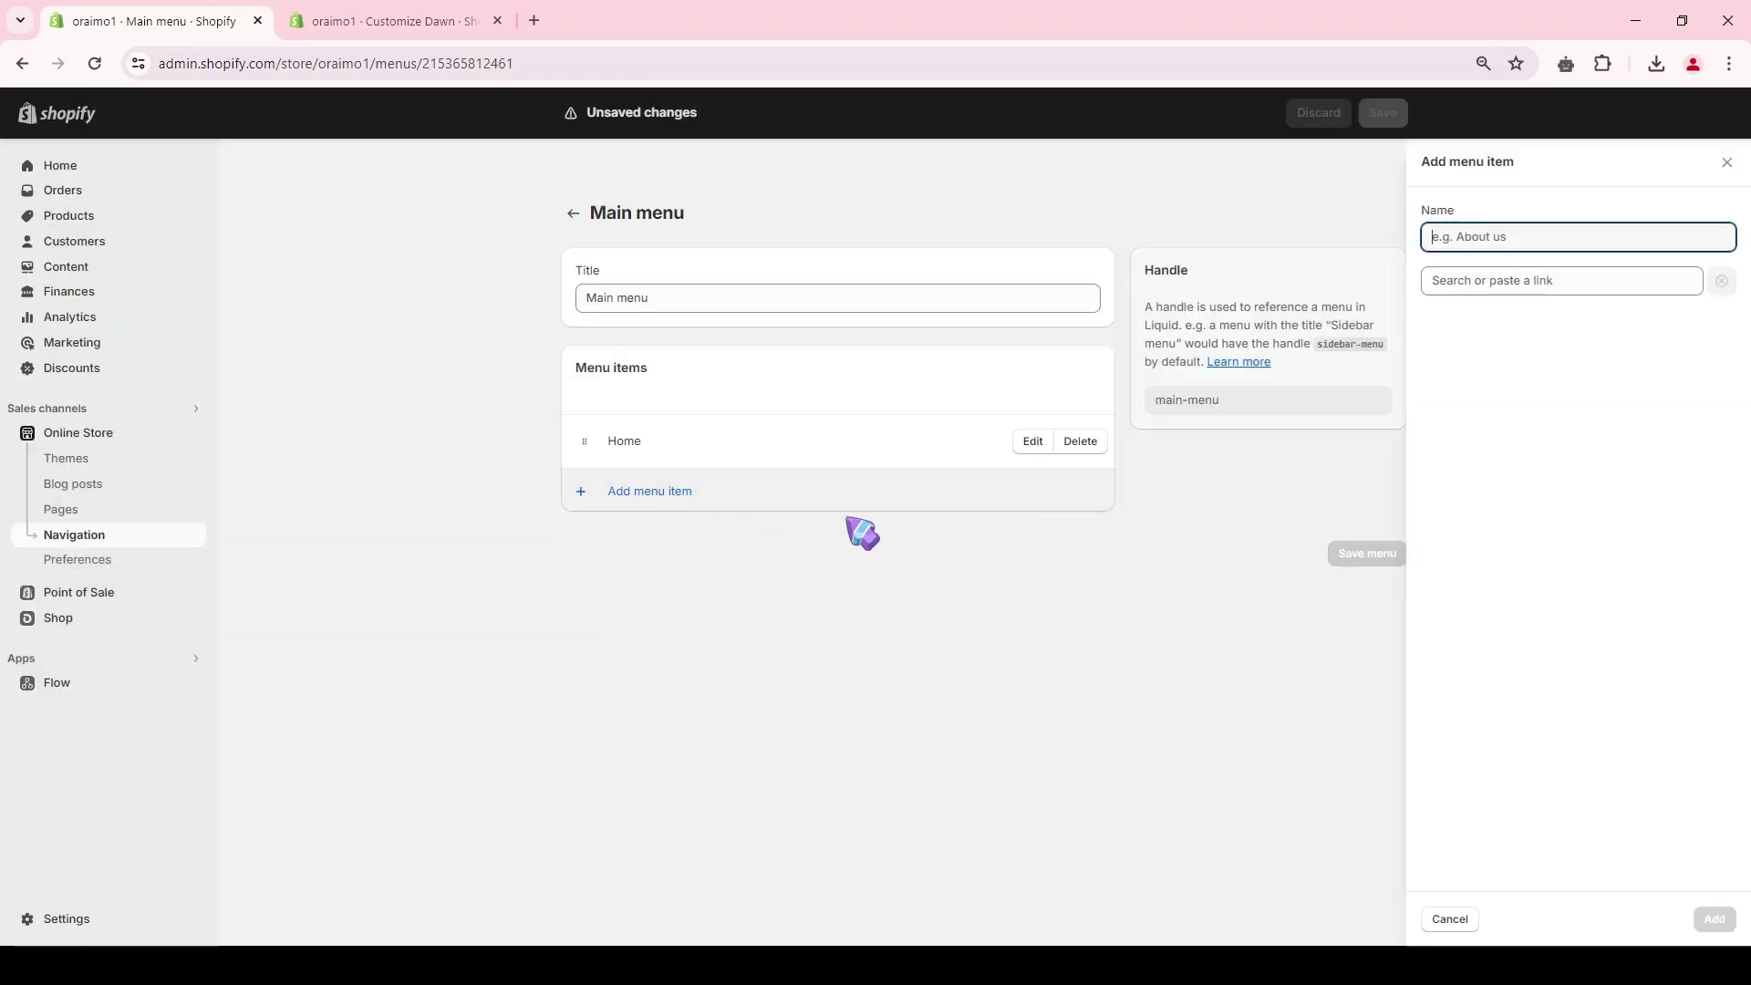
pyautogui.click(1467, 280)
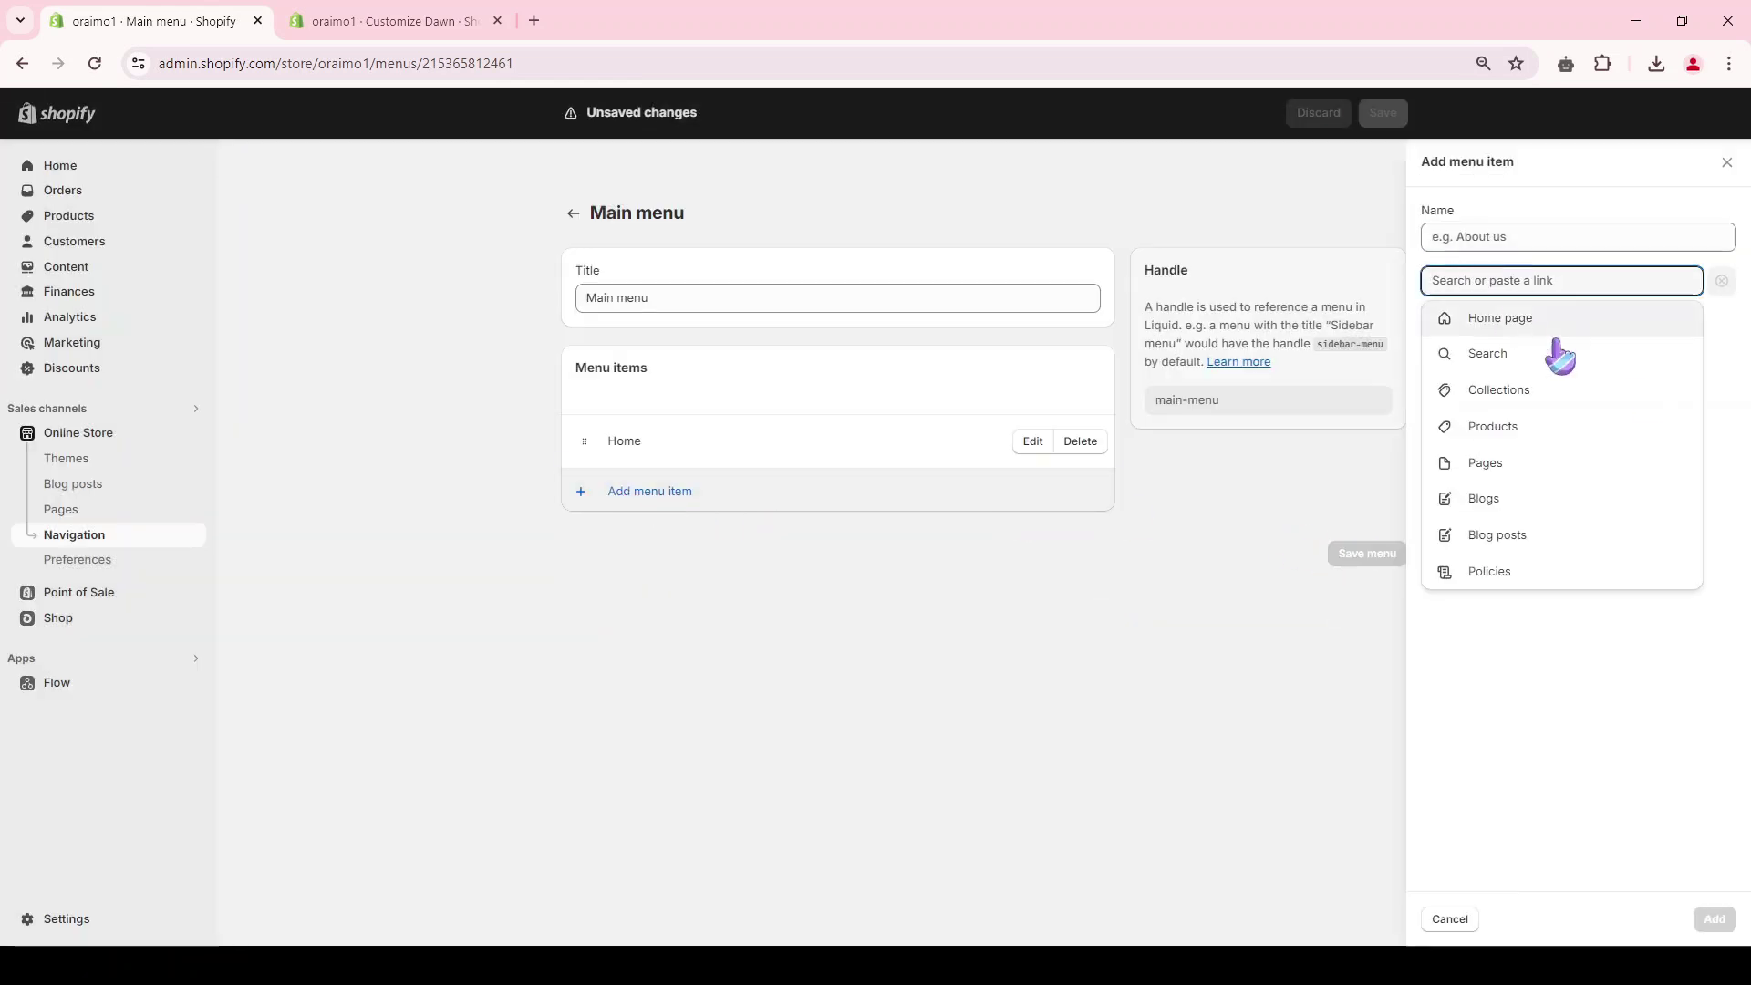
pyautogui.click(1514, 387)
pyautogui.click(1532, 316)
pyautogui.click(1715, 918)
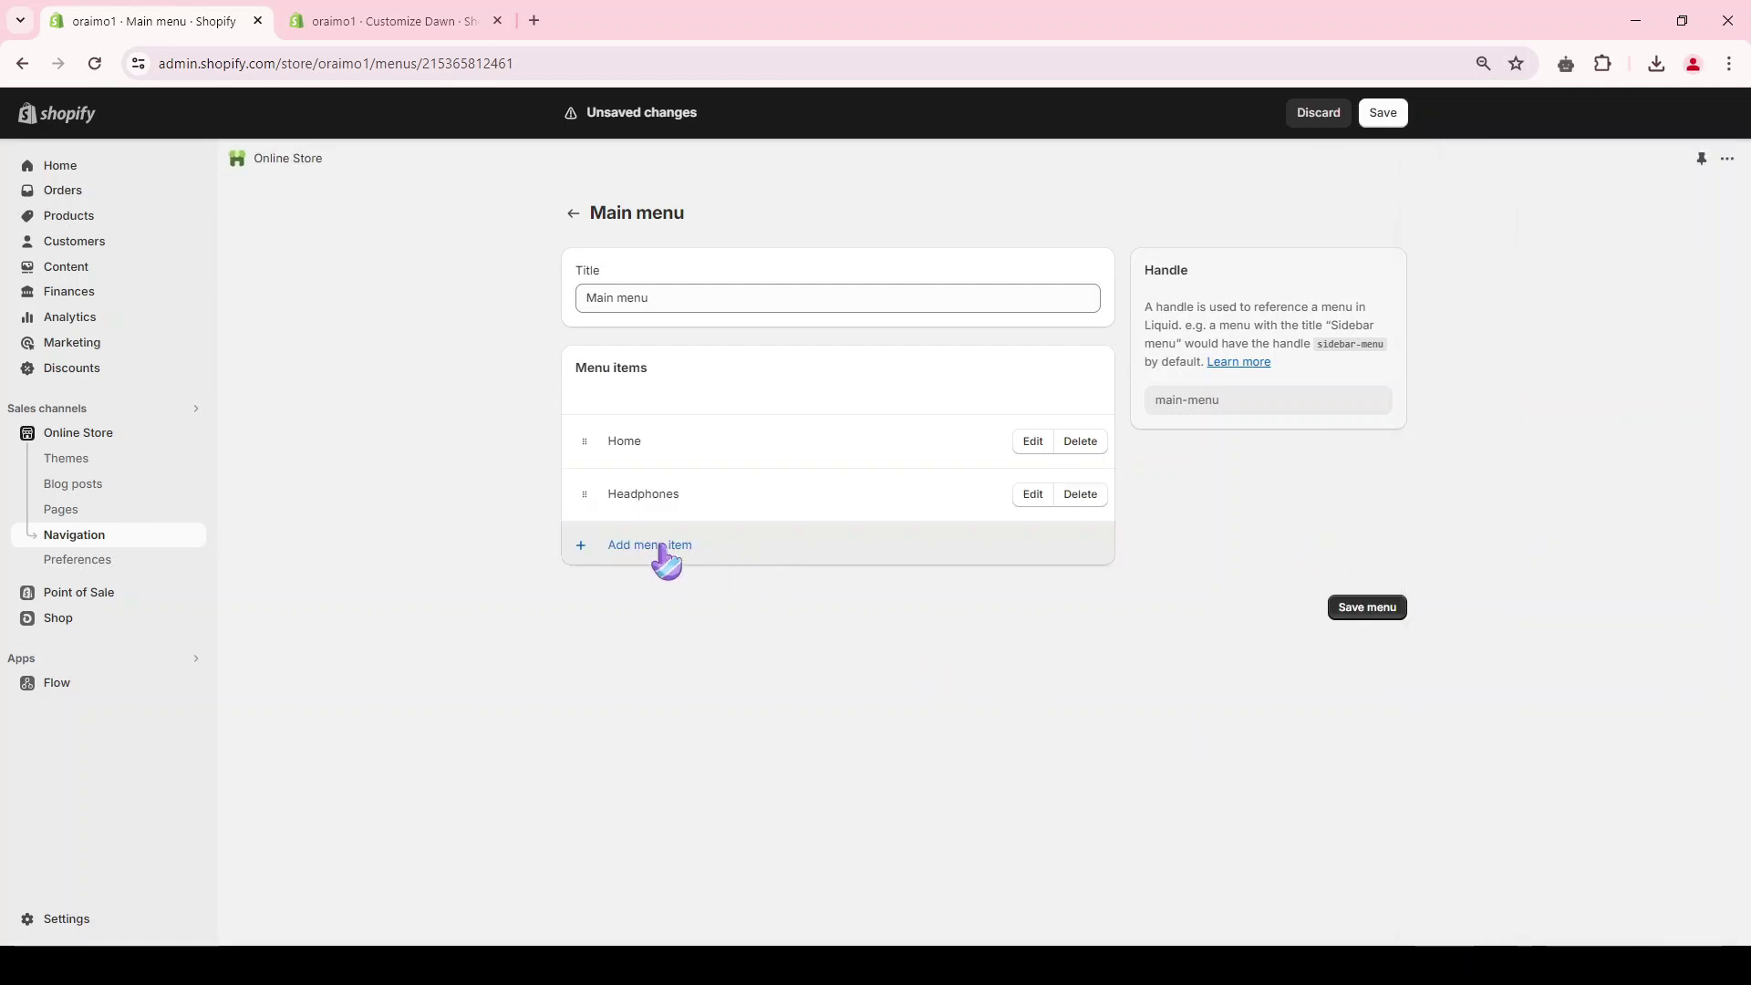
# Add Main menu items for the Watches and Personal care collections and save the menu.
pyautogui.click(661, 547)
pyautogui.click(1487, 280)
pyautogui.click(1514, 387)
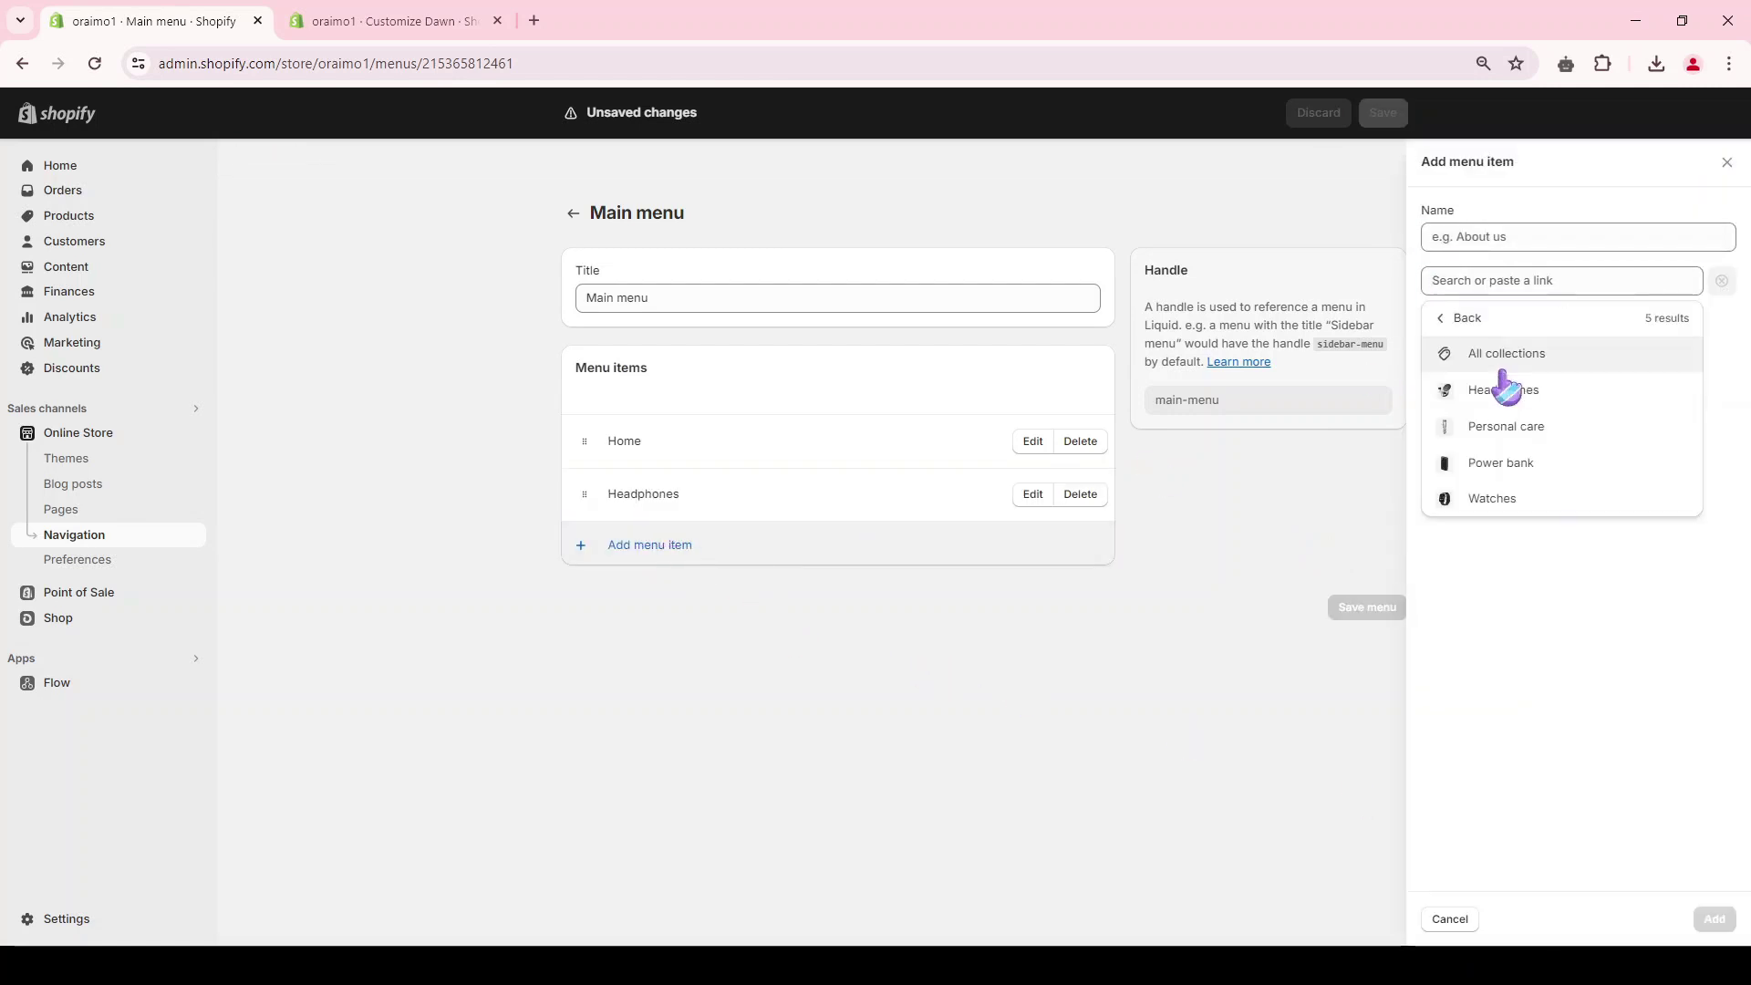
pyautogui.click(1507, 427)
pyautogui.click(1359, 716)
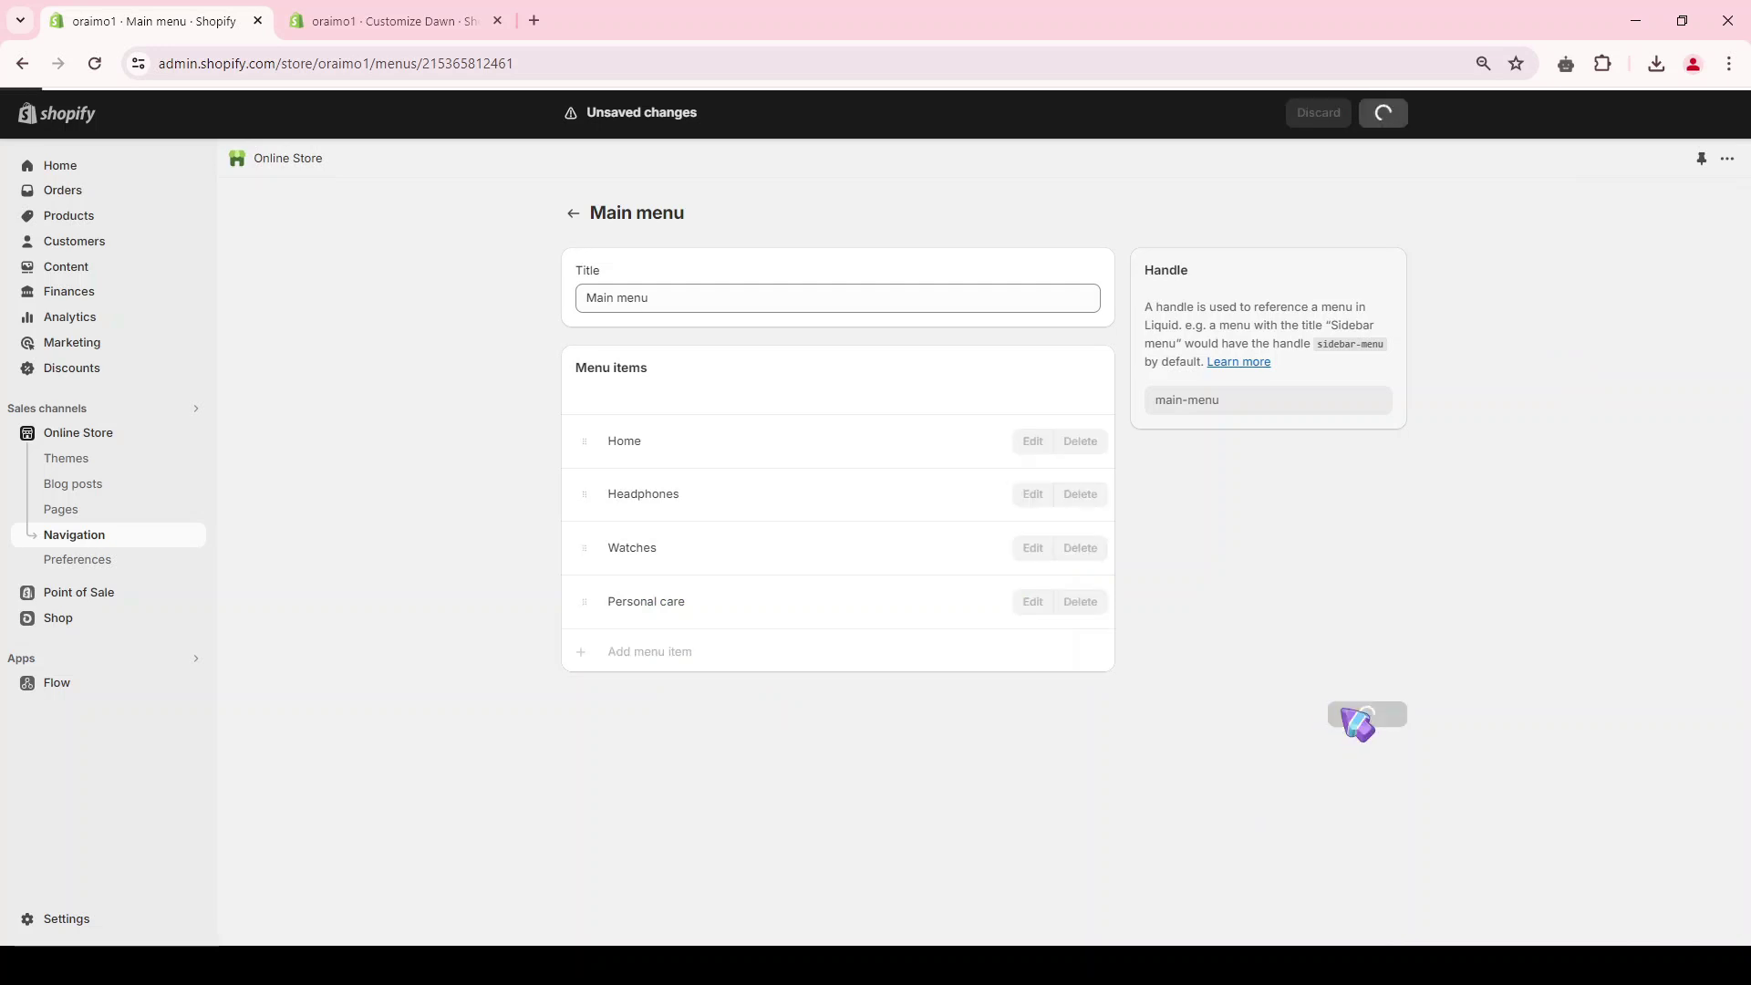
# Reload the theme editor and check the header menu, collection list and featured products on the home page.
pyautogui.hotkey('ctrl', 'Tab')
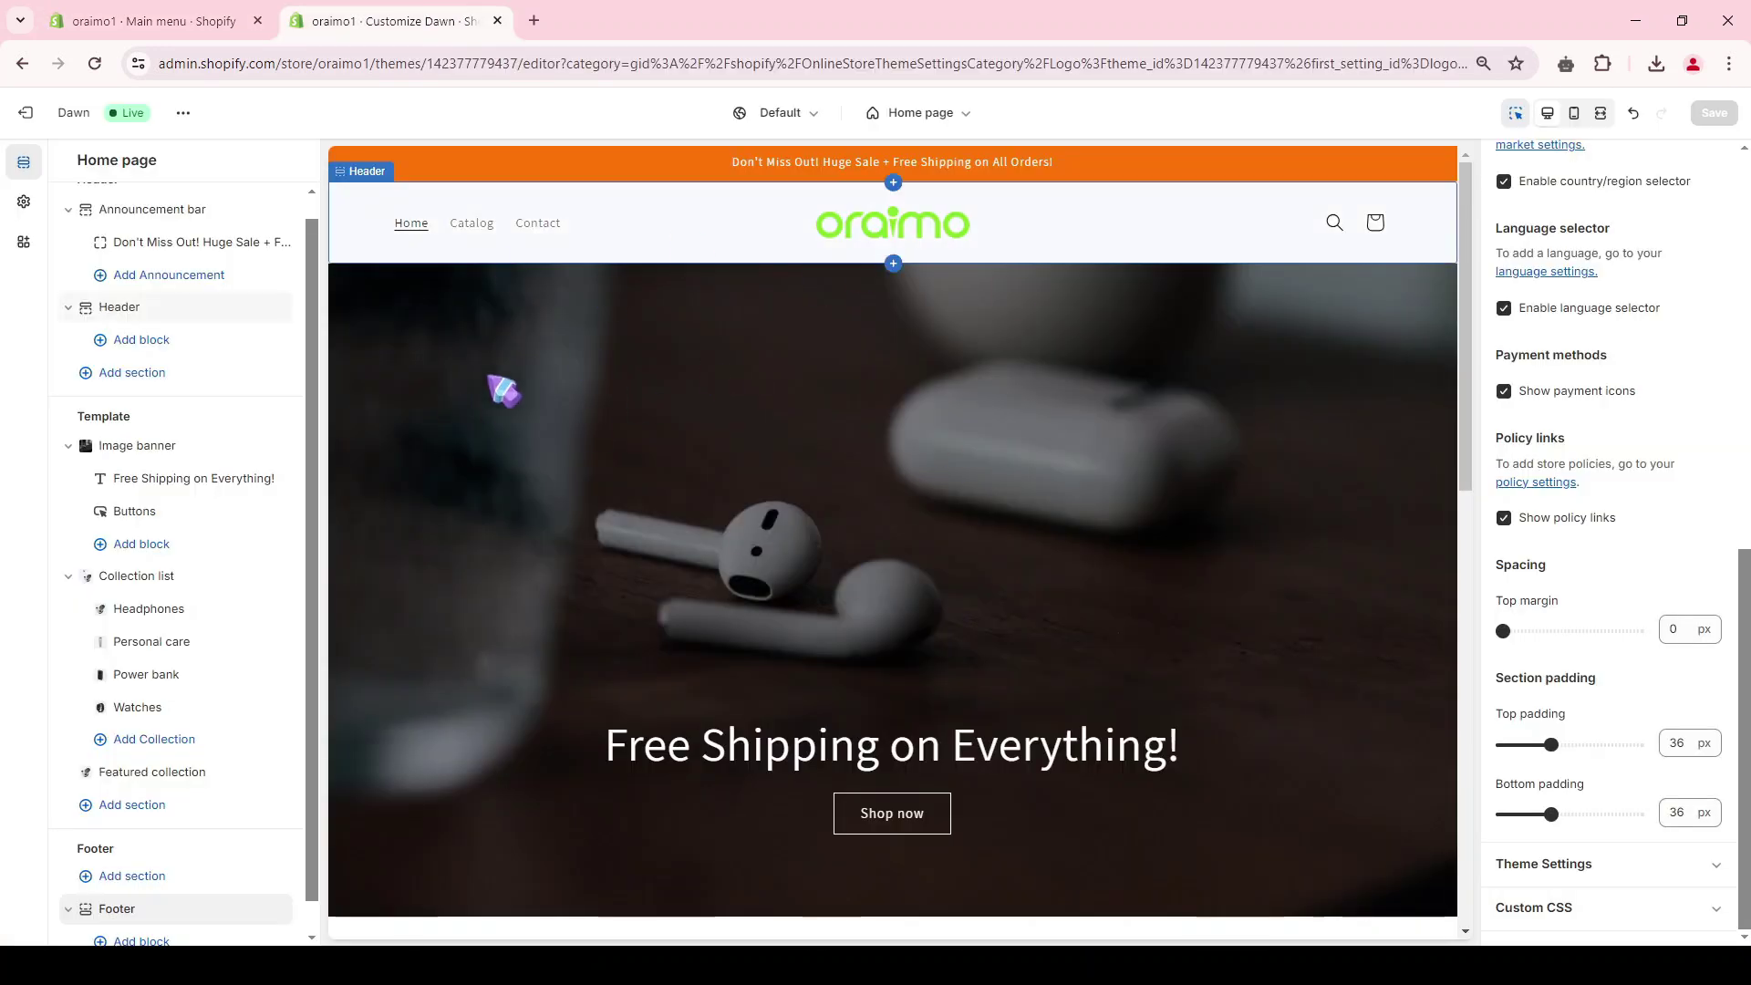
pyautogui.click(94, 63)
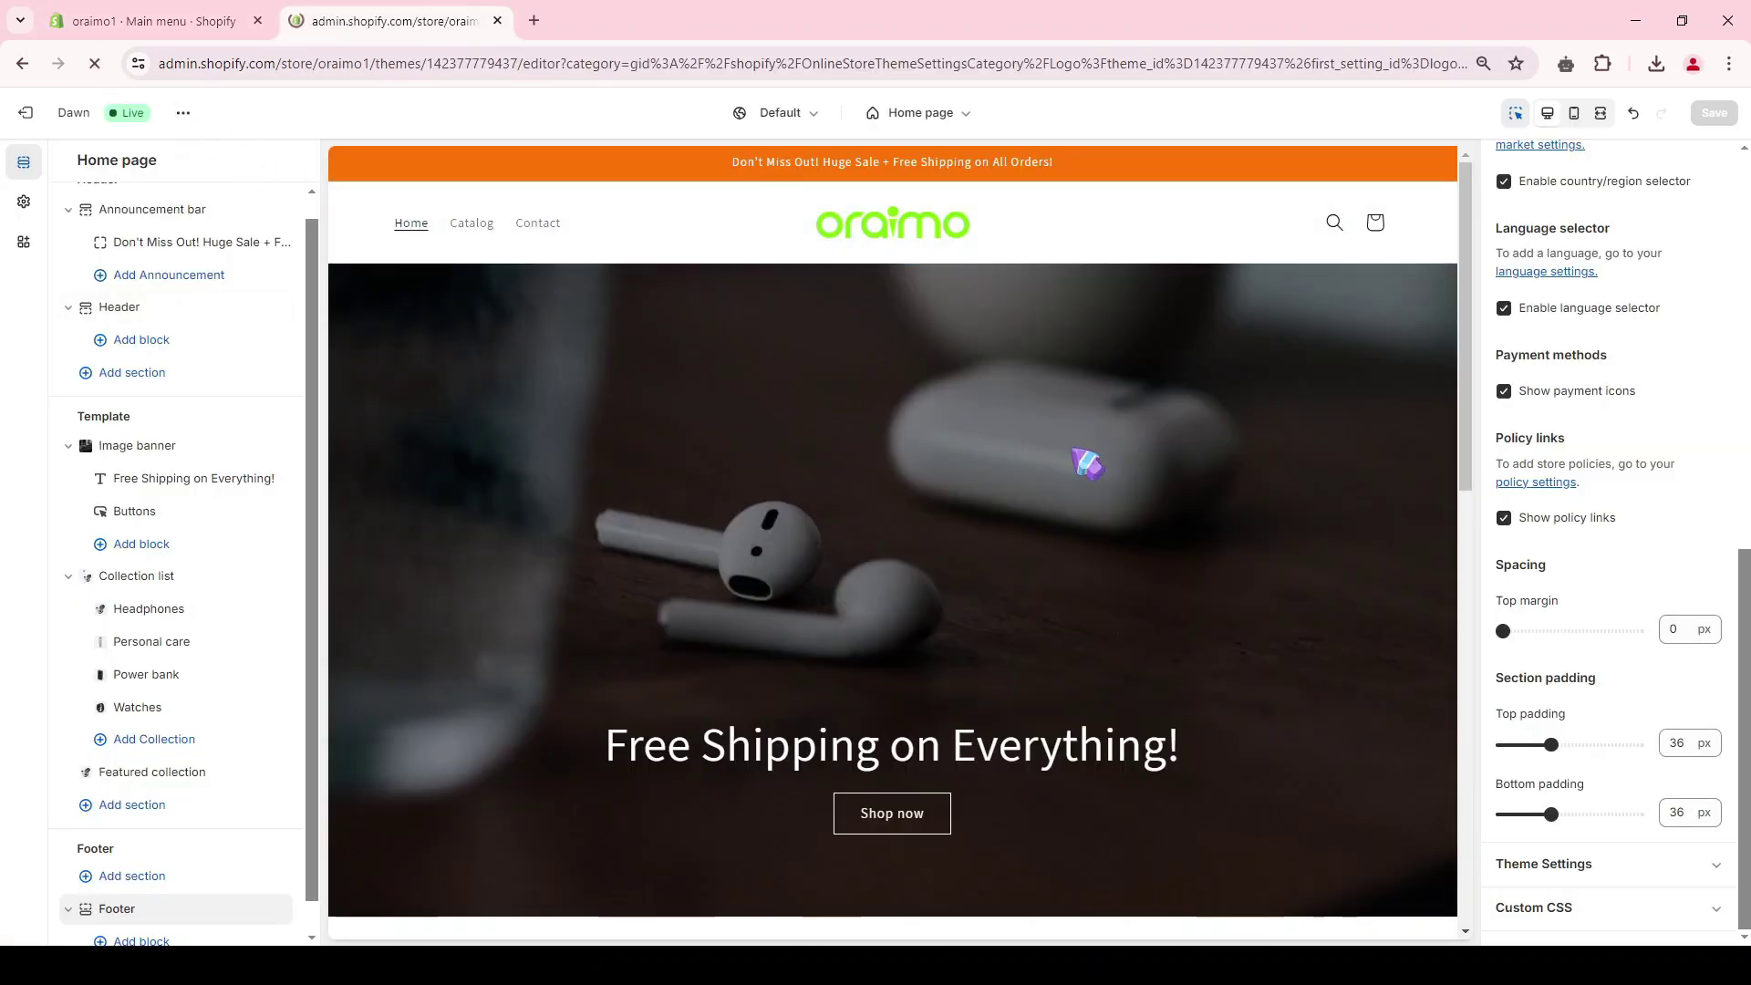
pyautogui.click(728, 248)
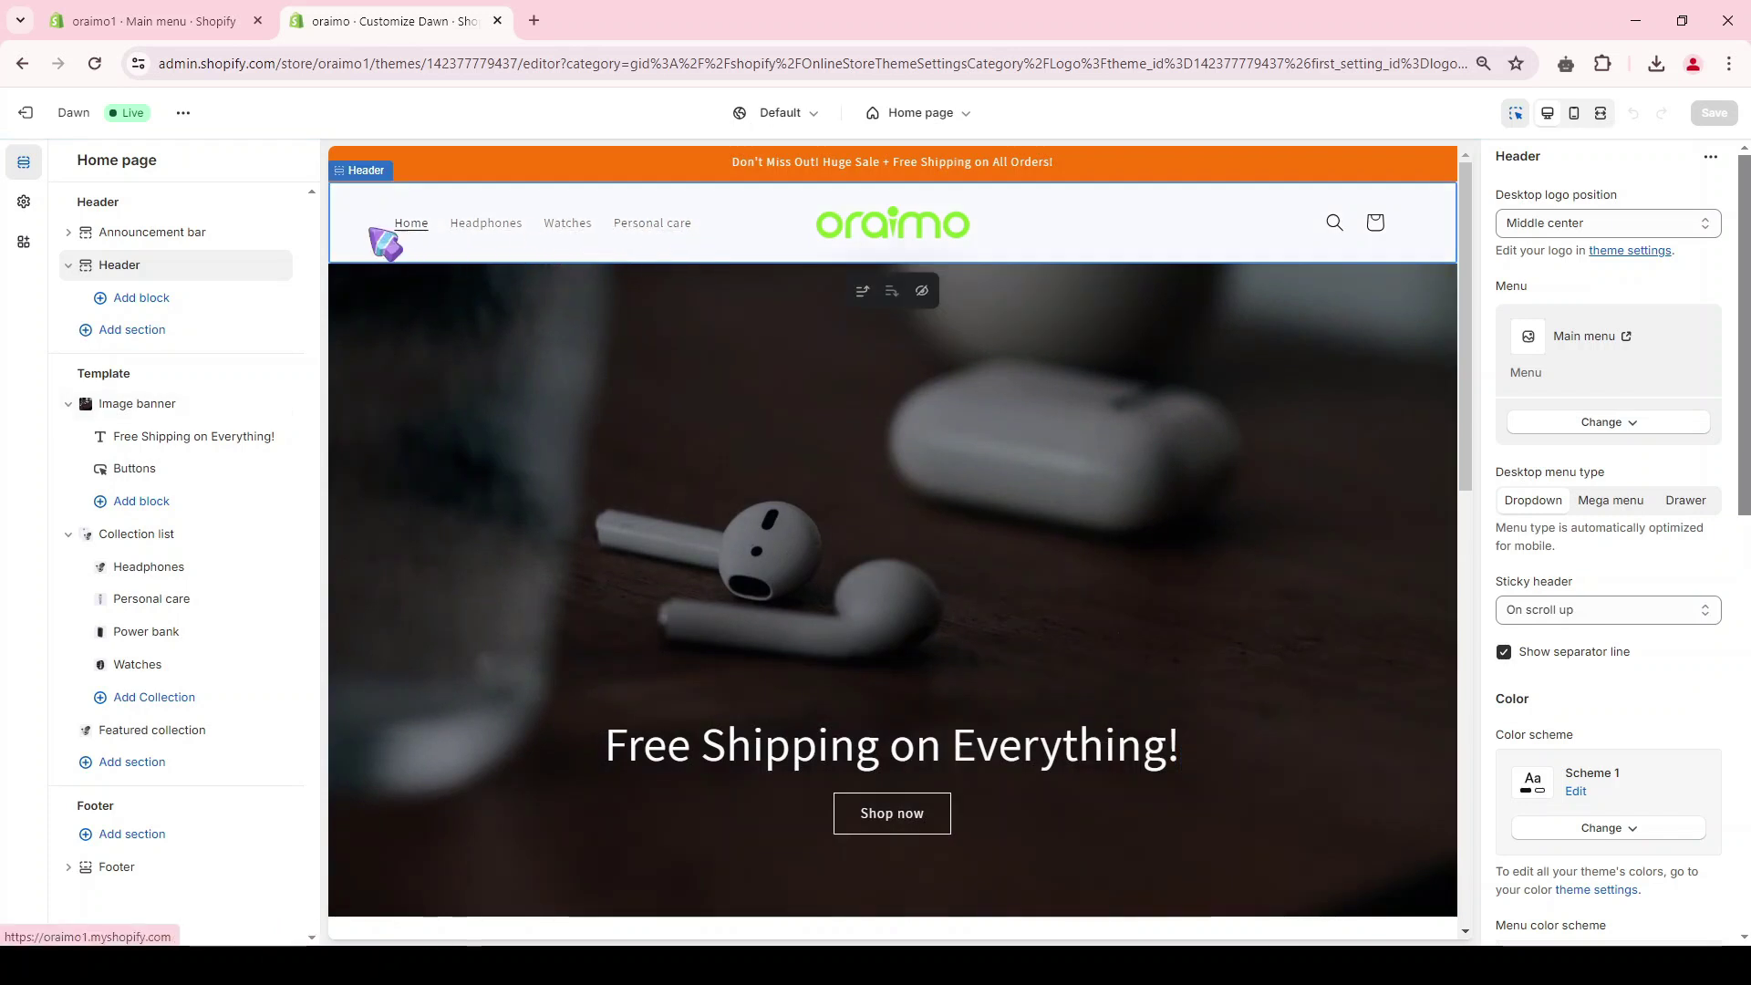
pyautogui.scroll(-5, 907, 344)
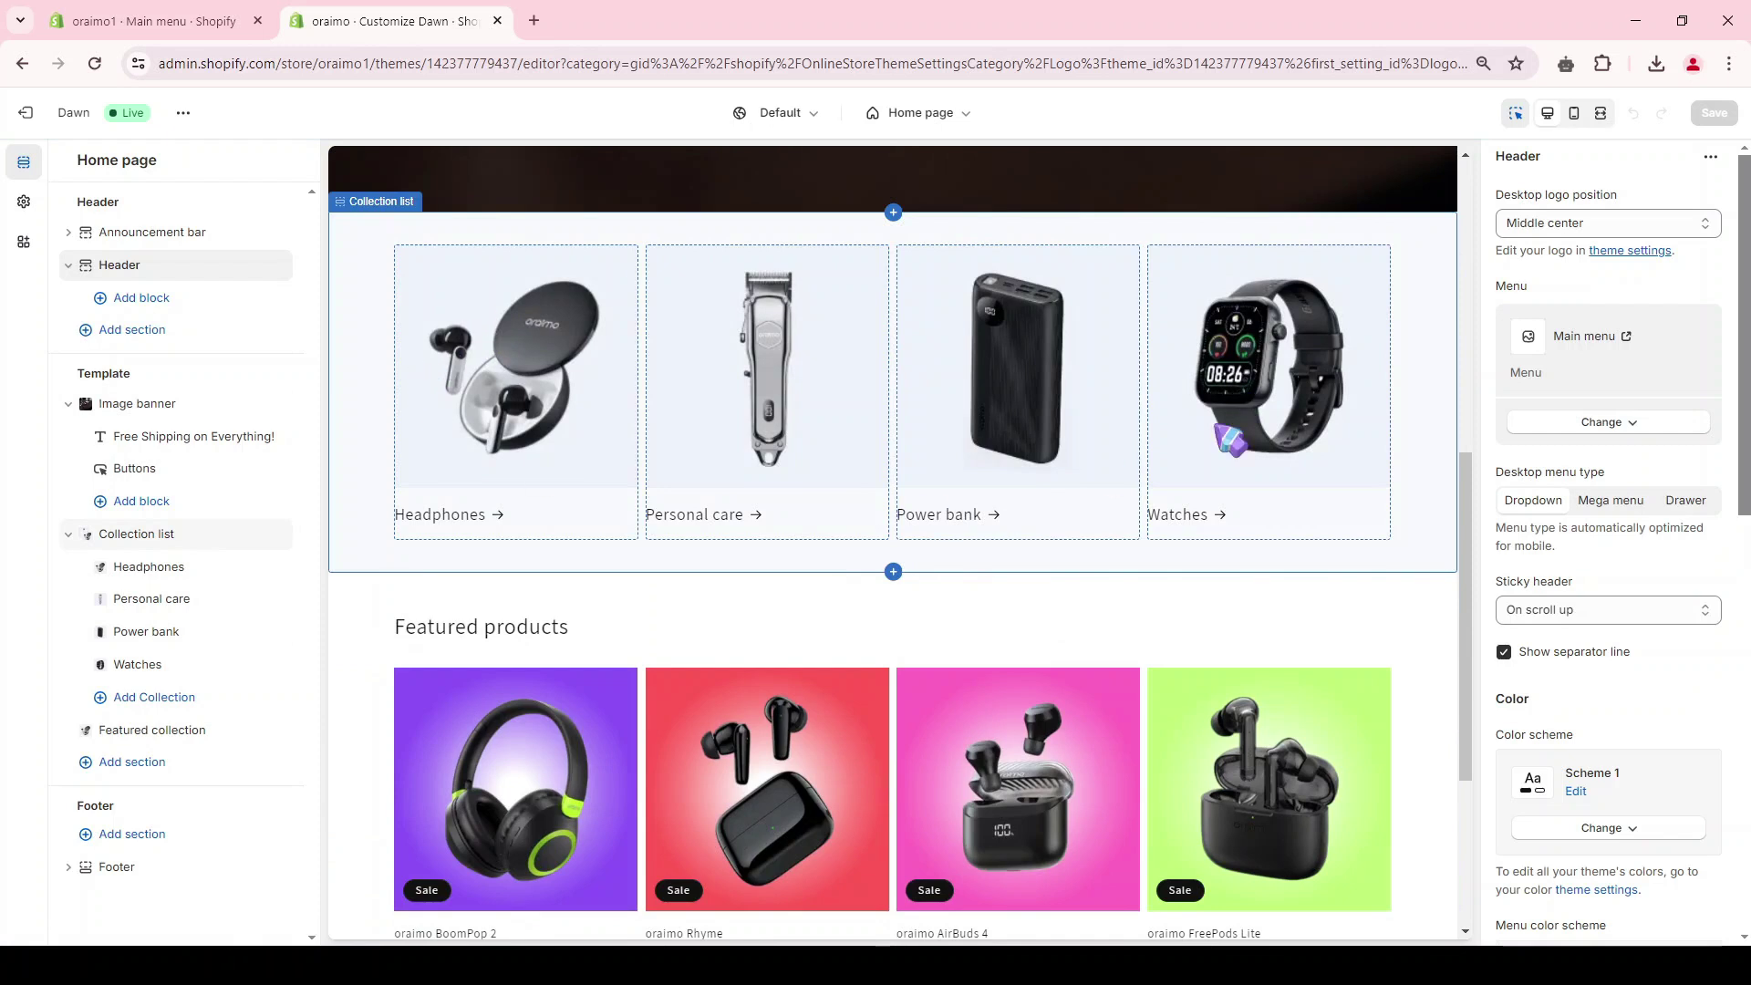
pyautogui.scroll(-3, 1245, 402)
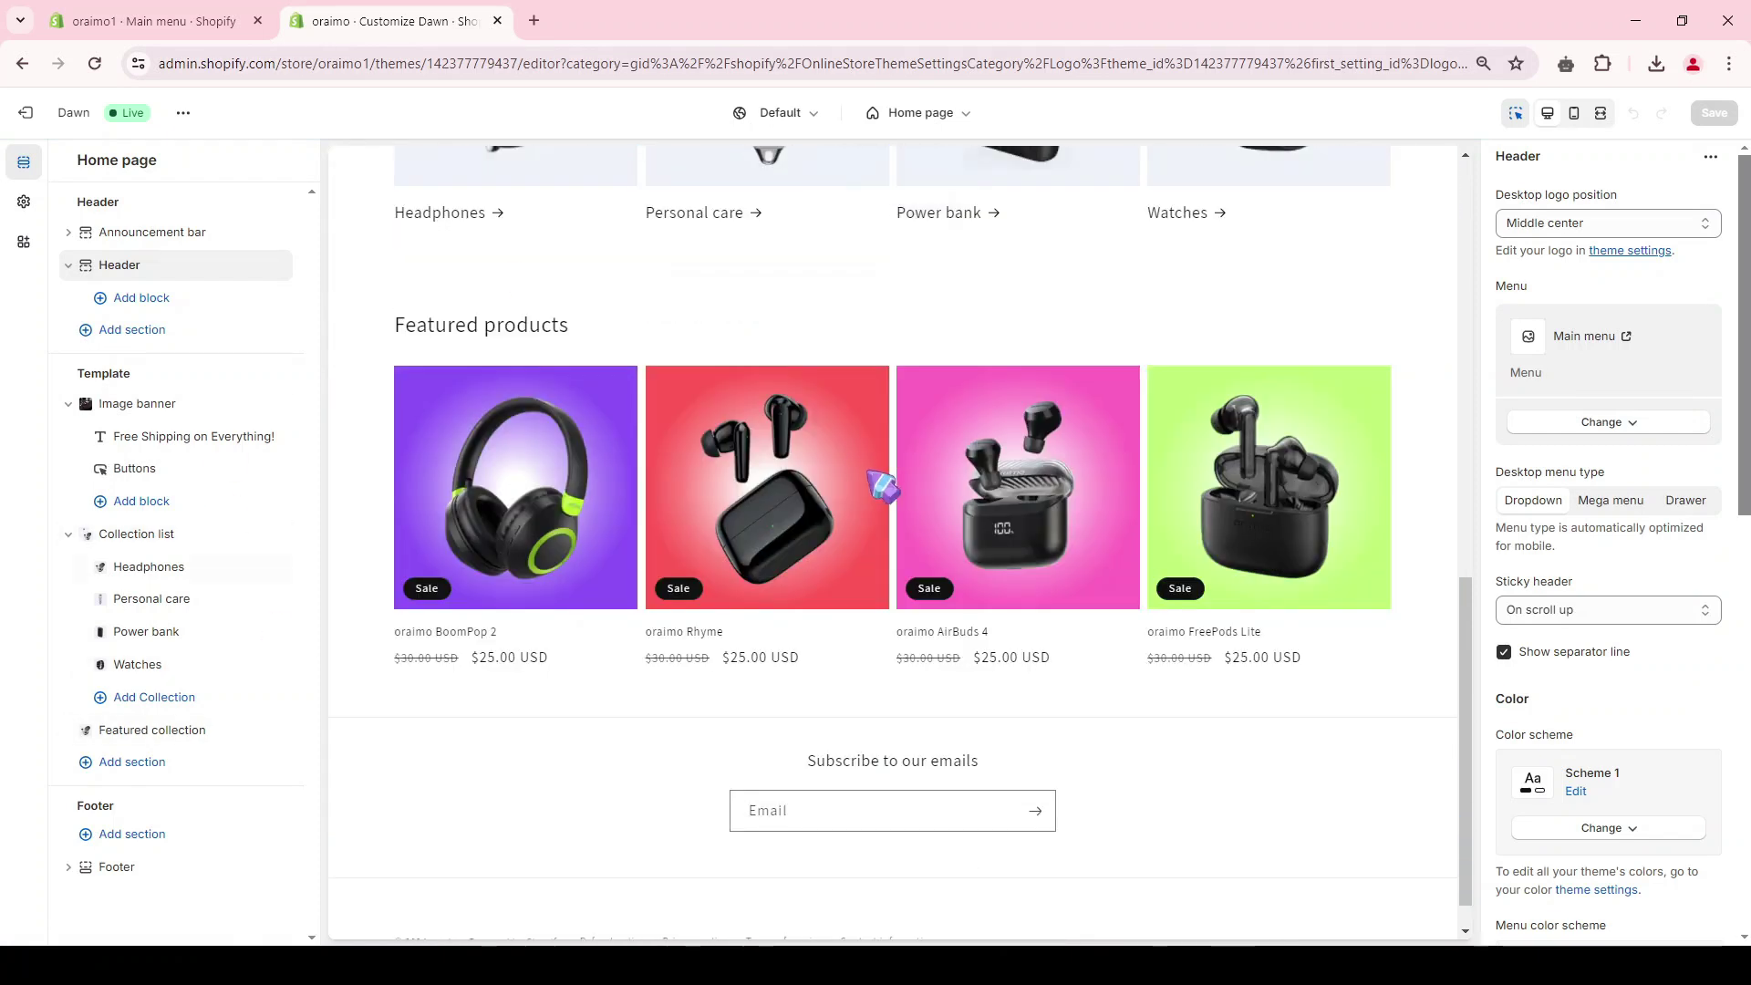
# Look through the theme settings, examining the Colors schemes and the Typography options.
pyautogui.click(23, 201)
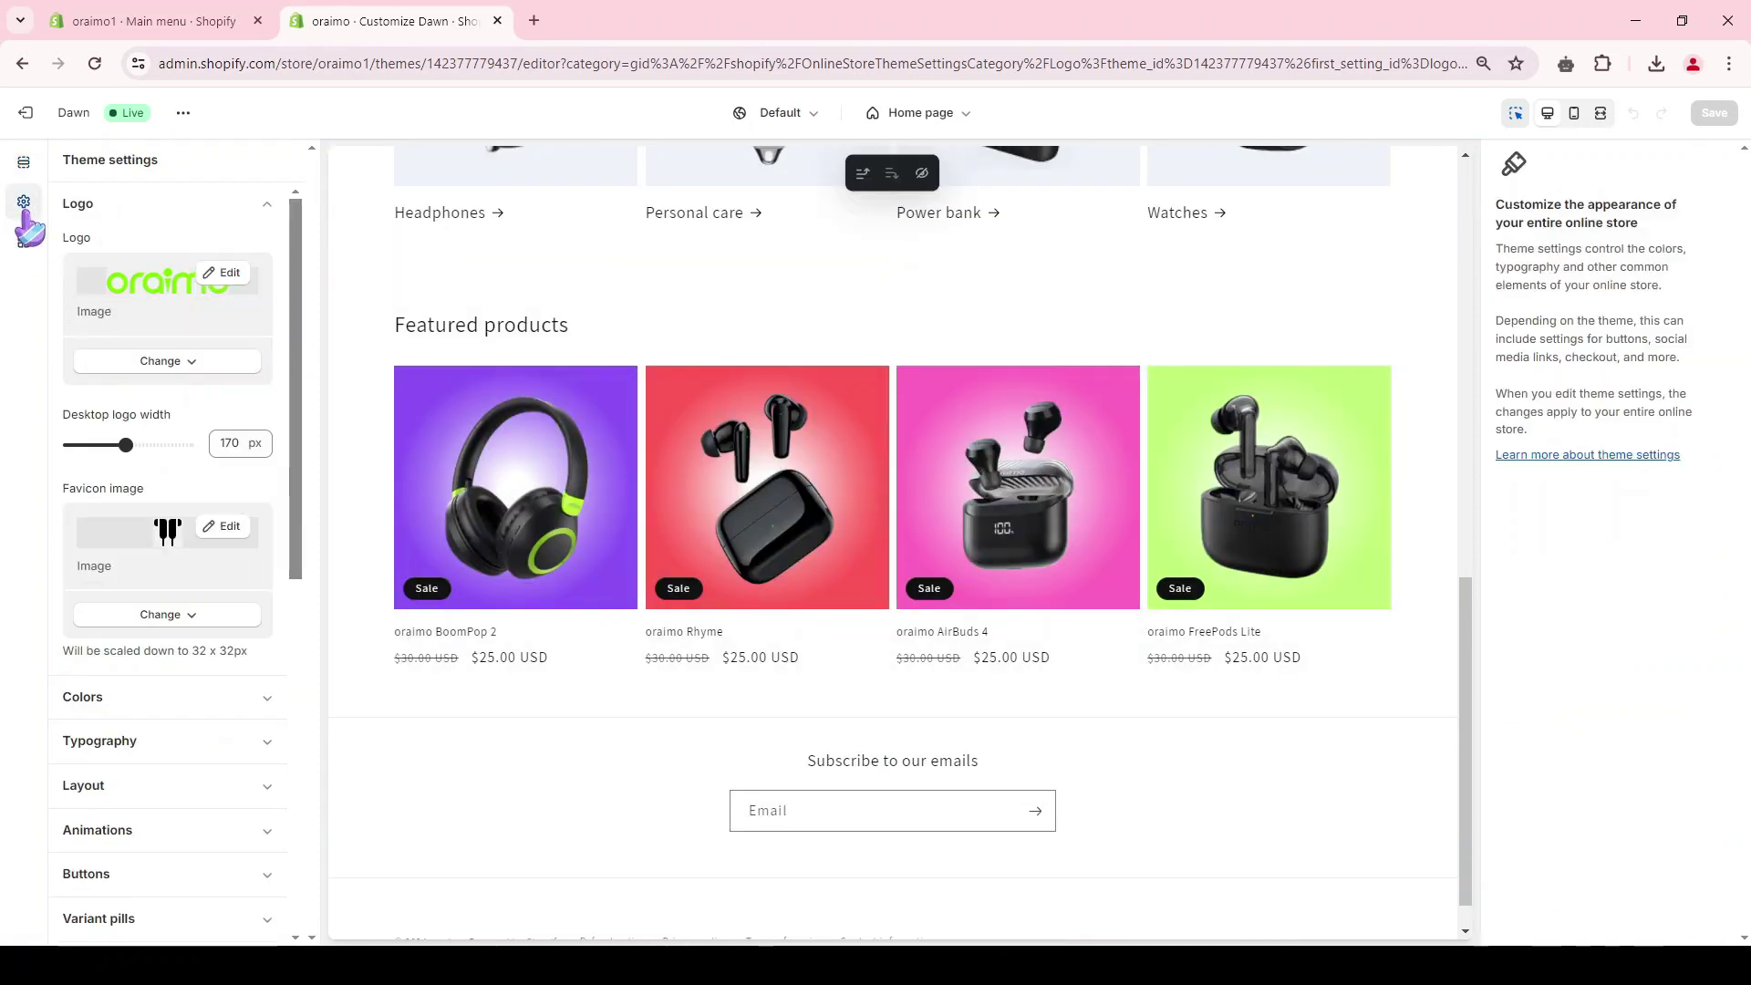
pyautogui.scroll(-4, 149, 346)
pyautogui.click(192, 401)
pyautogui.scroll(3, 198, 415)
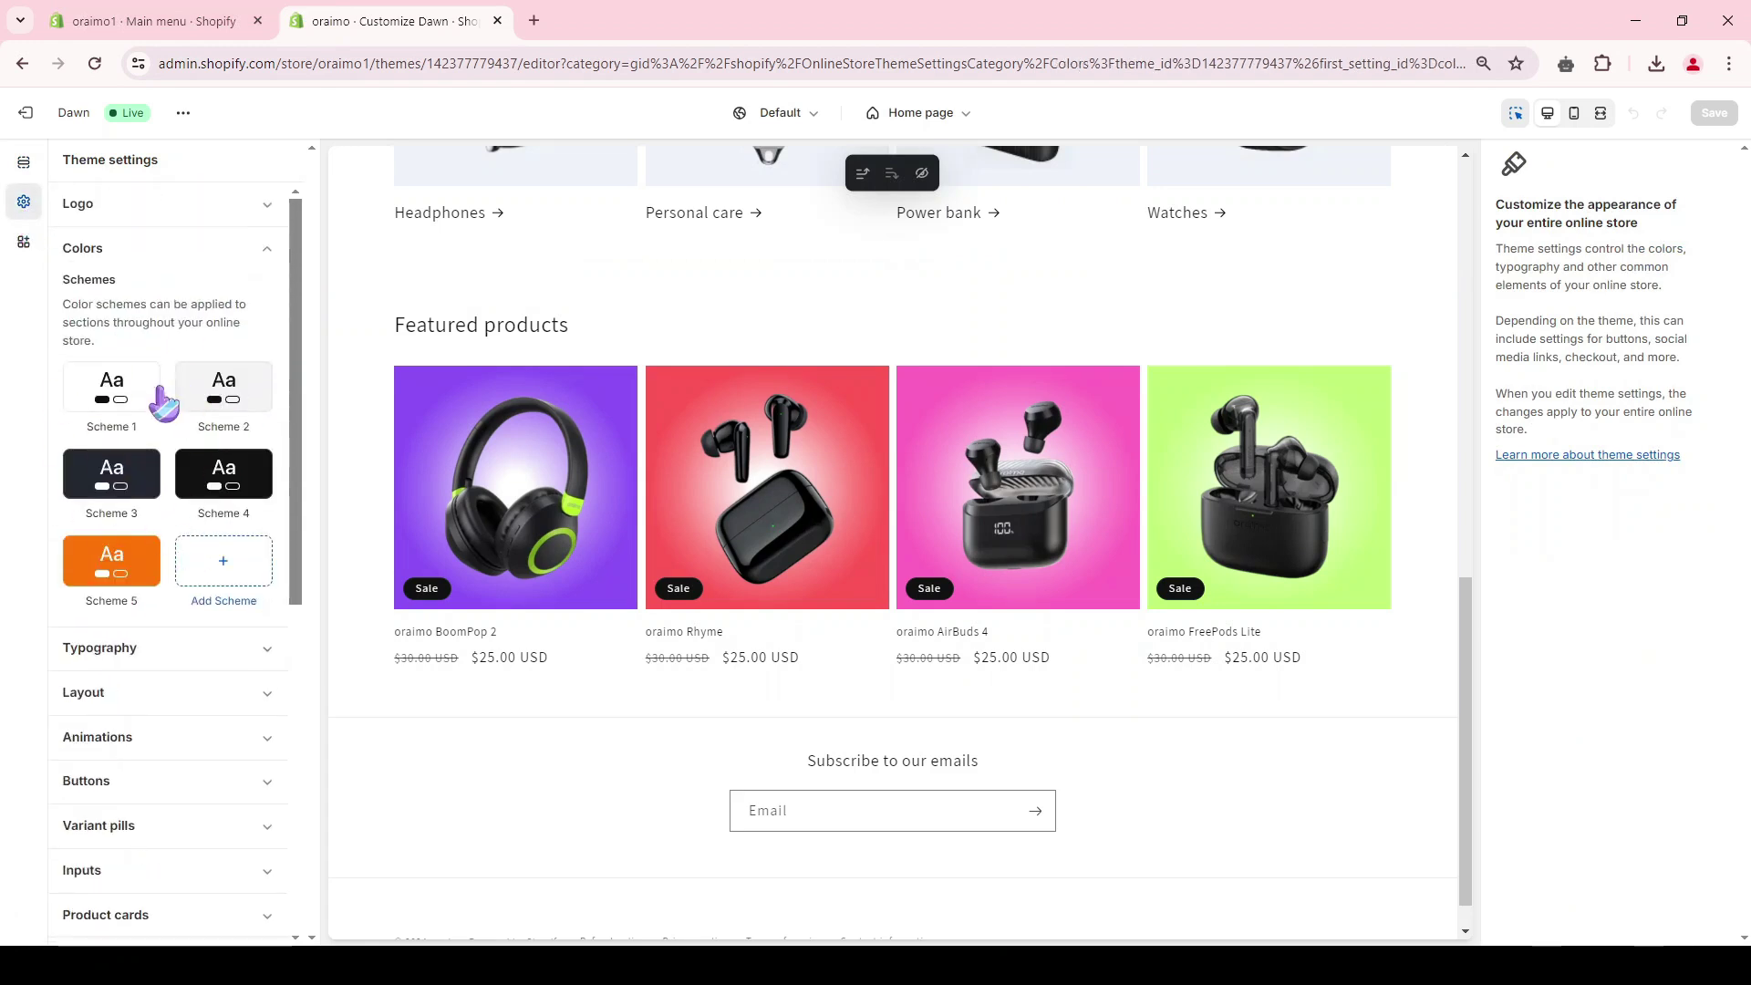
pyautogui.scroll(-2, 122, 563)
pyautogui.click(141, 442)
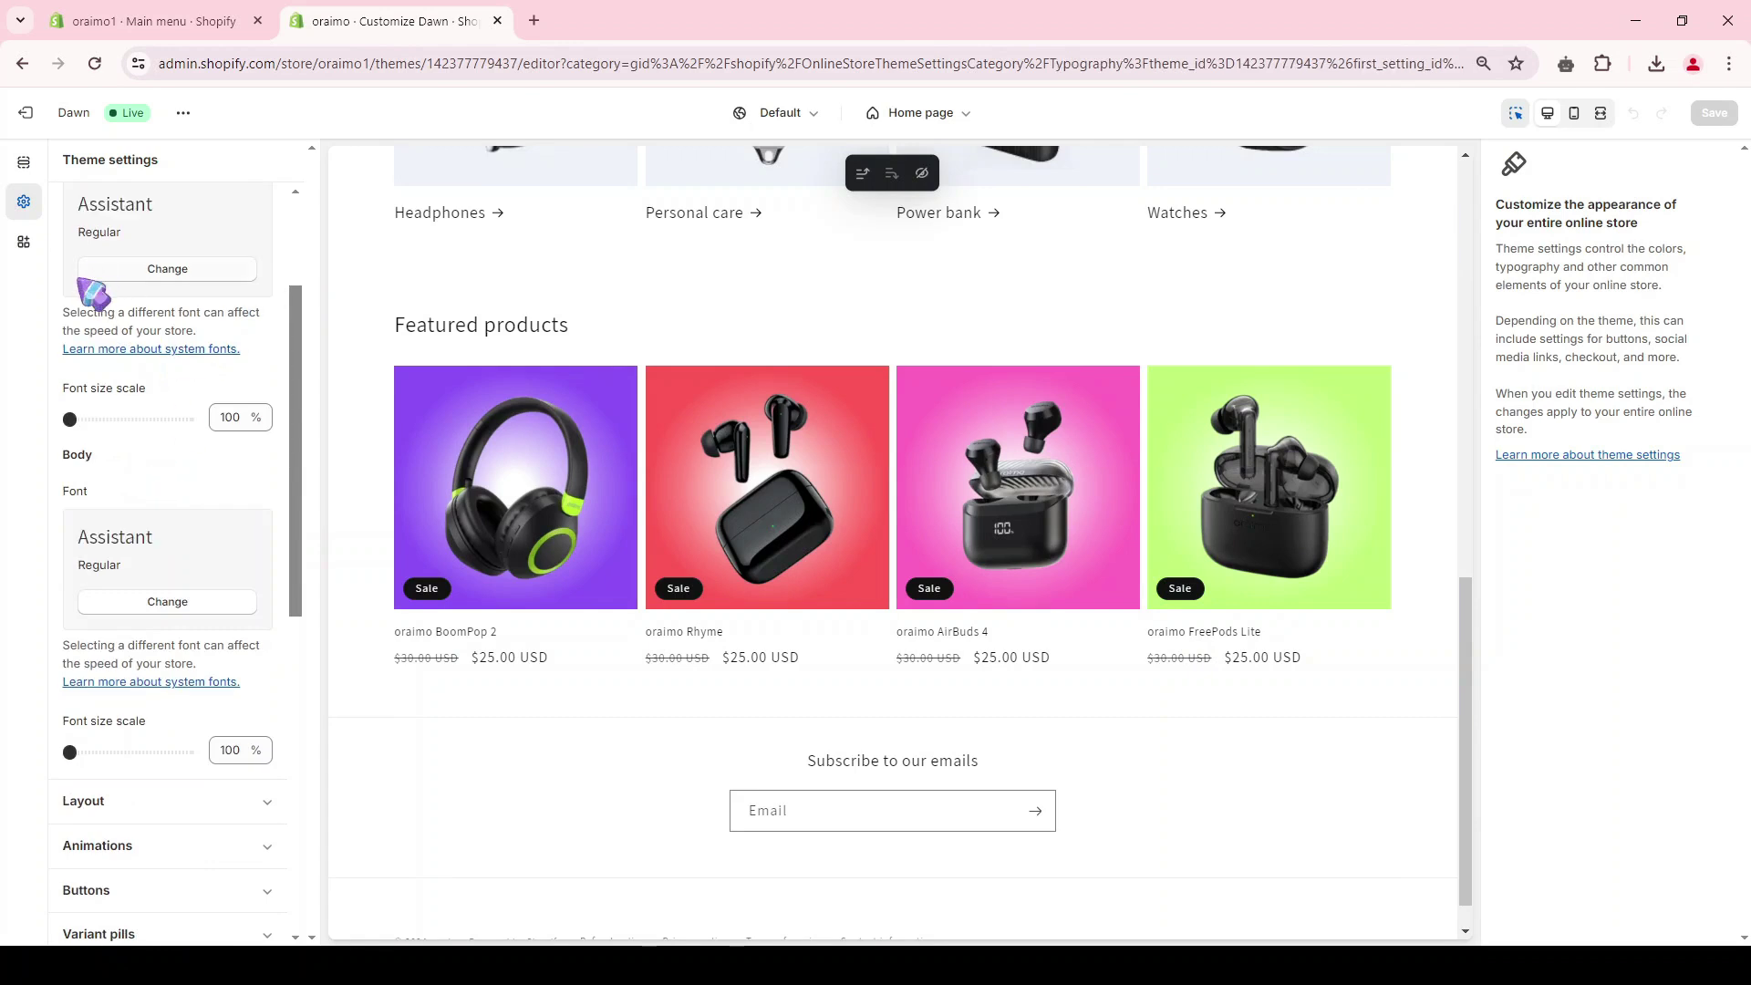
pyautogui.scroll(1, 121, 646)
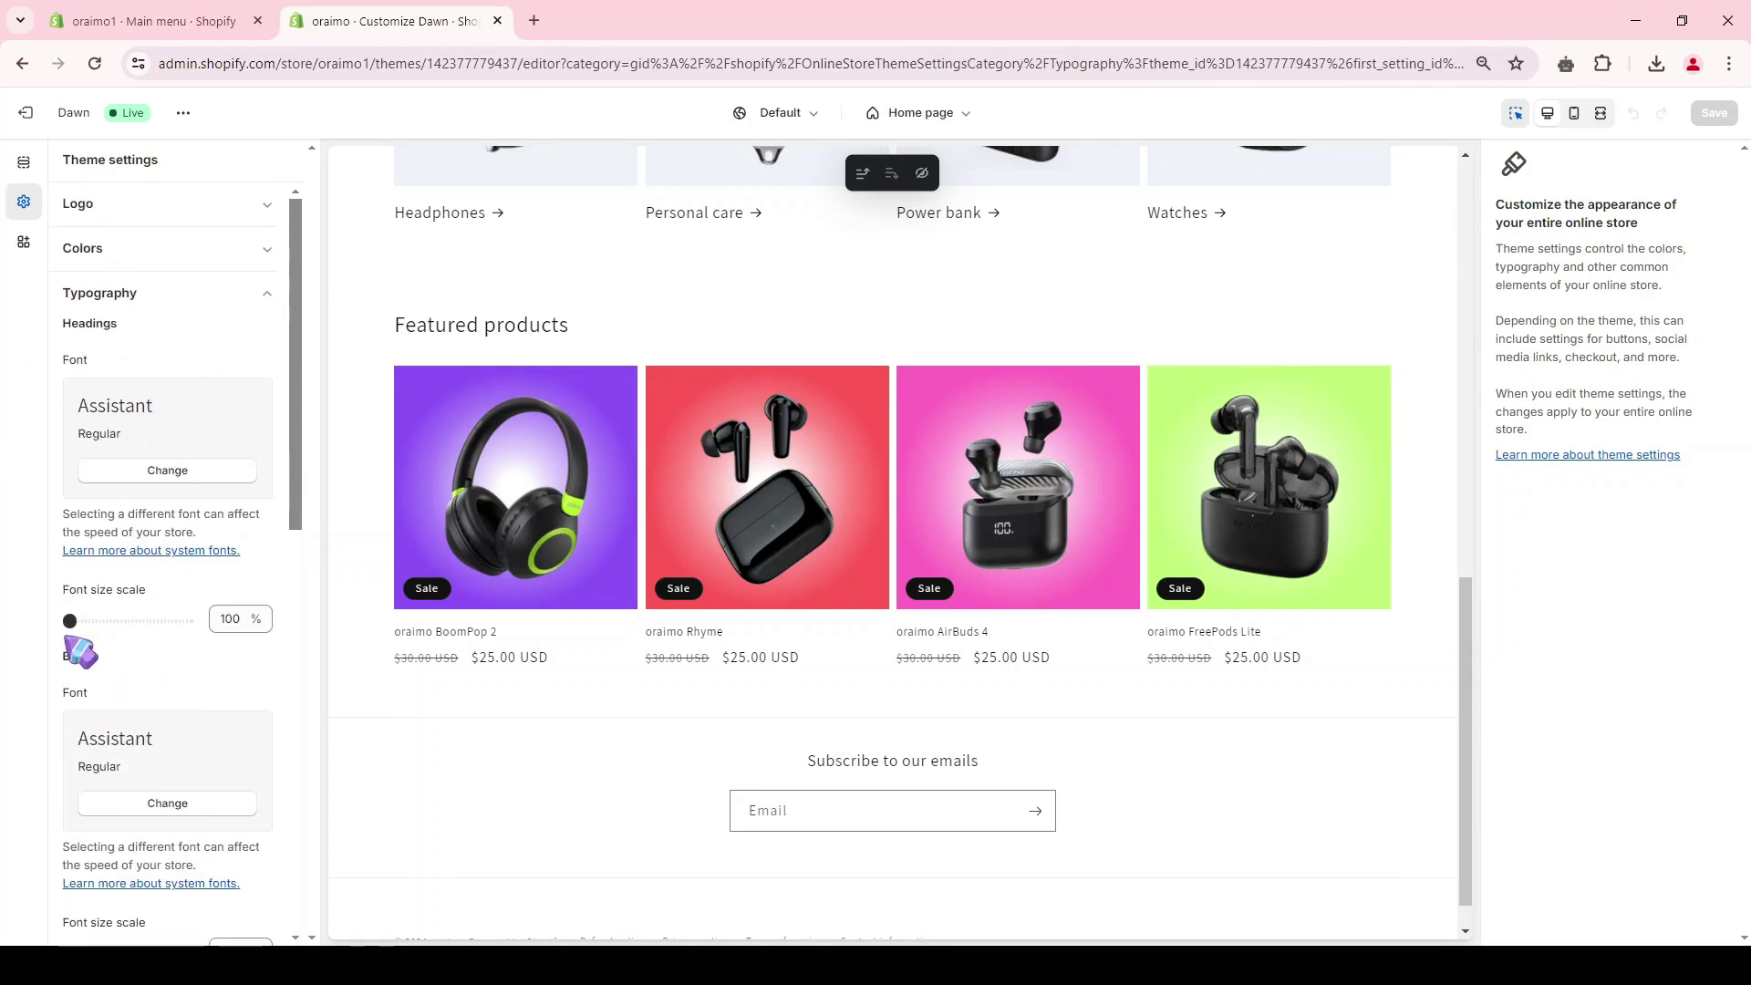
pyautogui.click(183, 298)
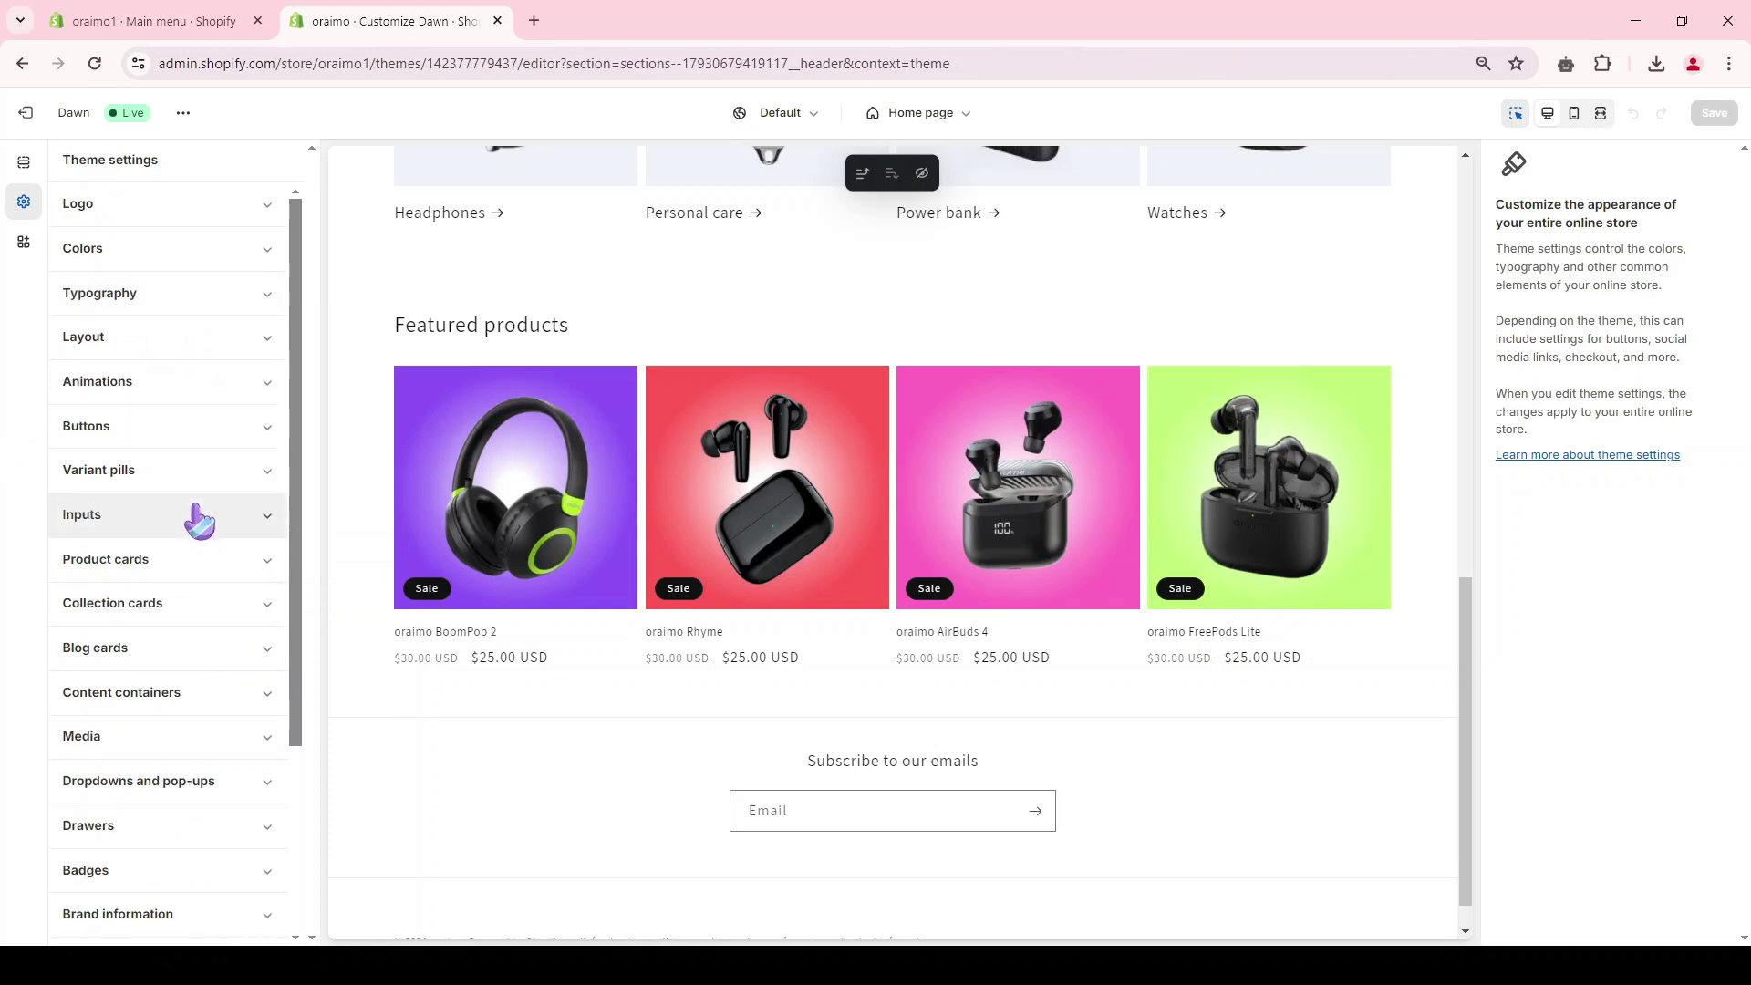
# View the published storefront in a new tab and open the store's settings in the Shopify admin.
pyautogui.click(183, 113)
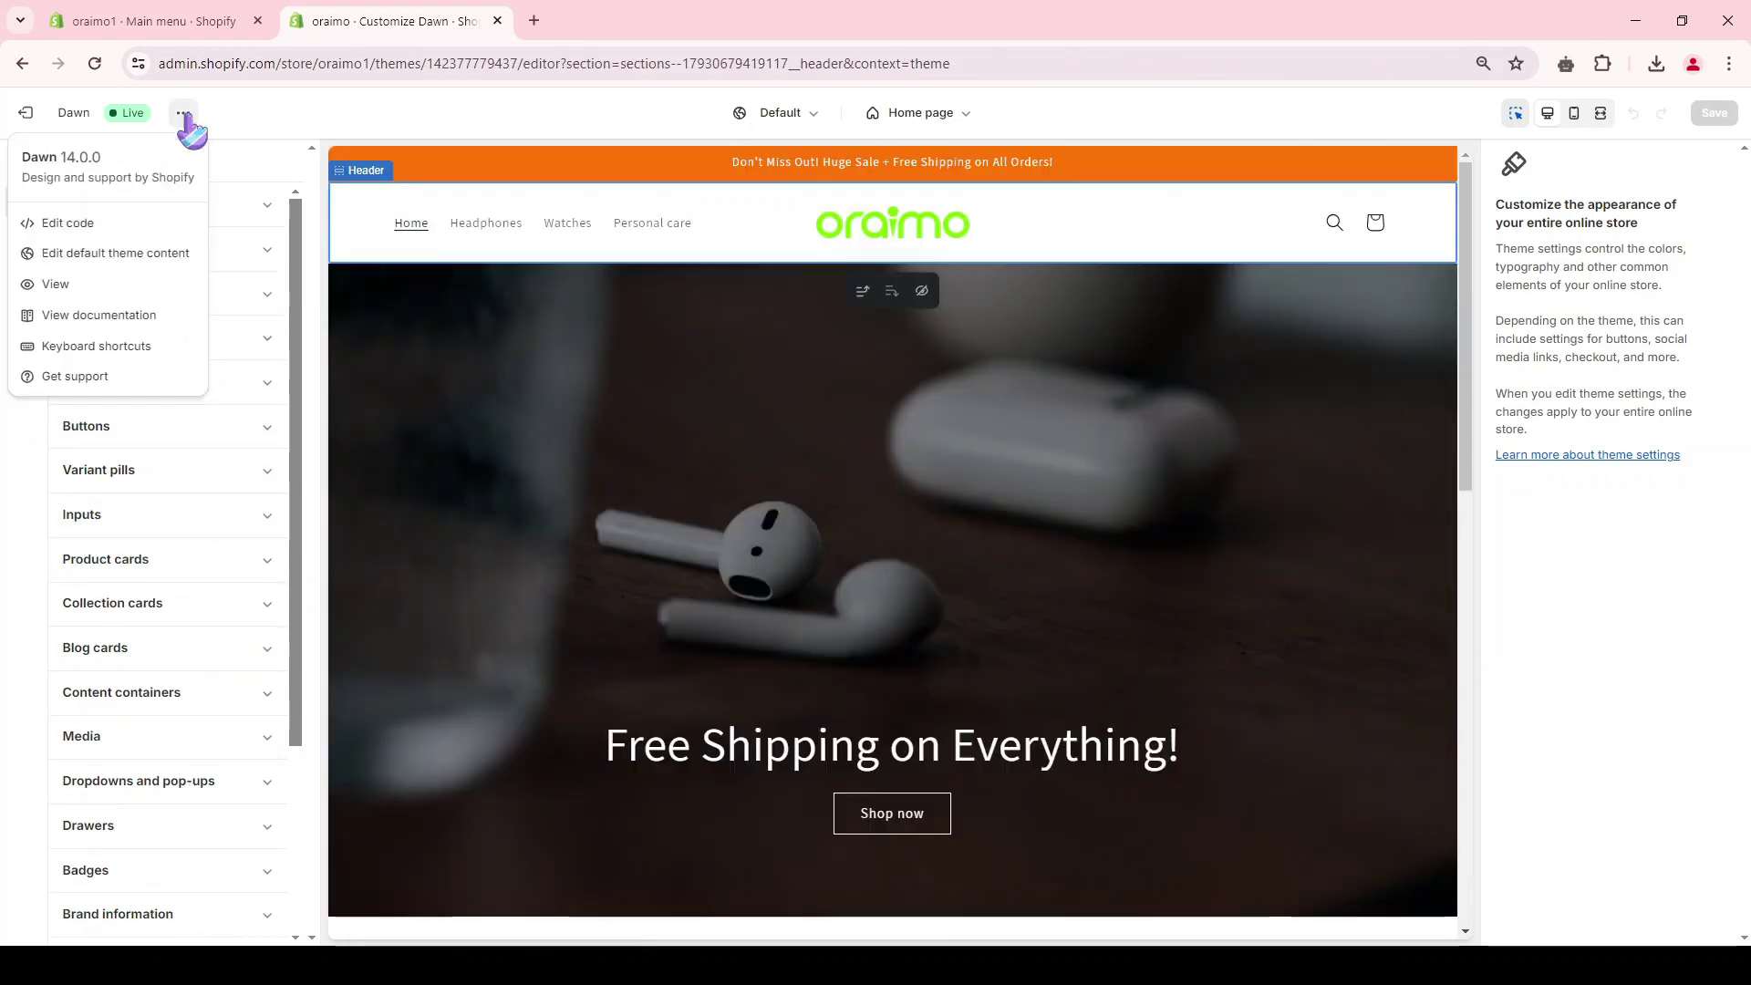
pyautogui.click(50, 288)
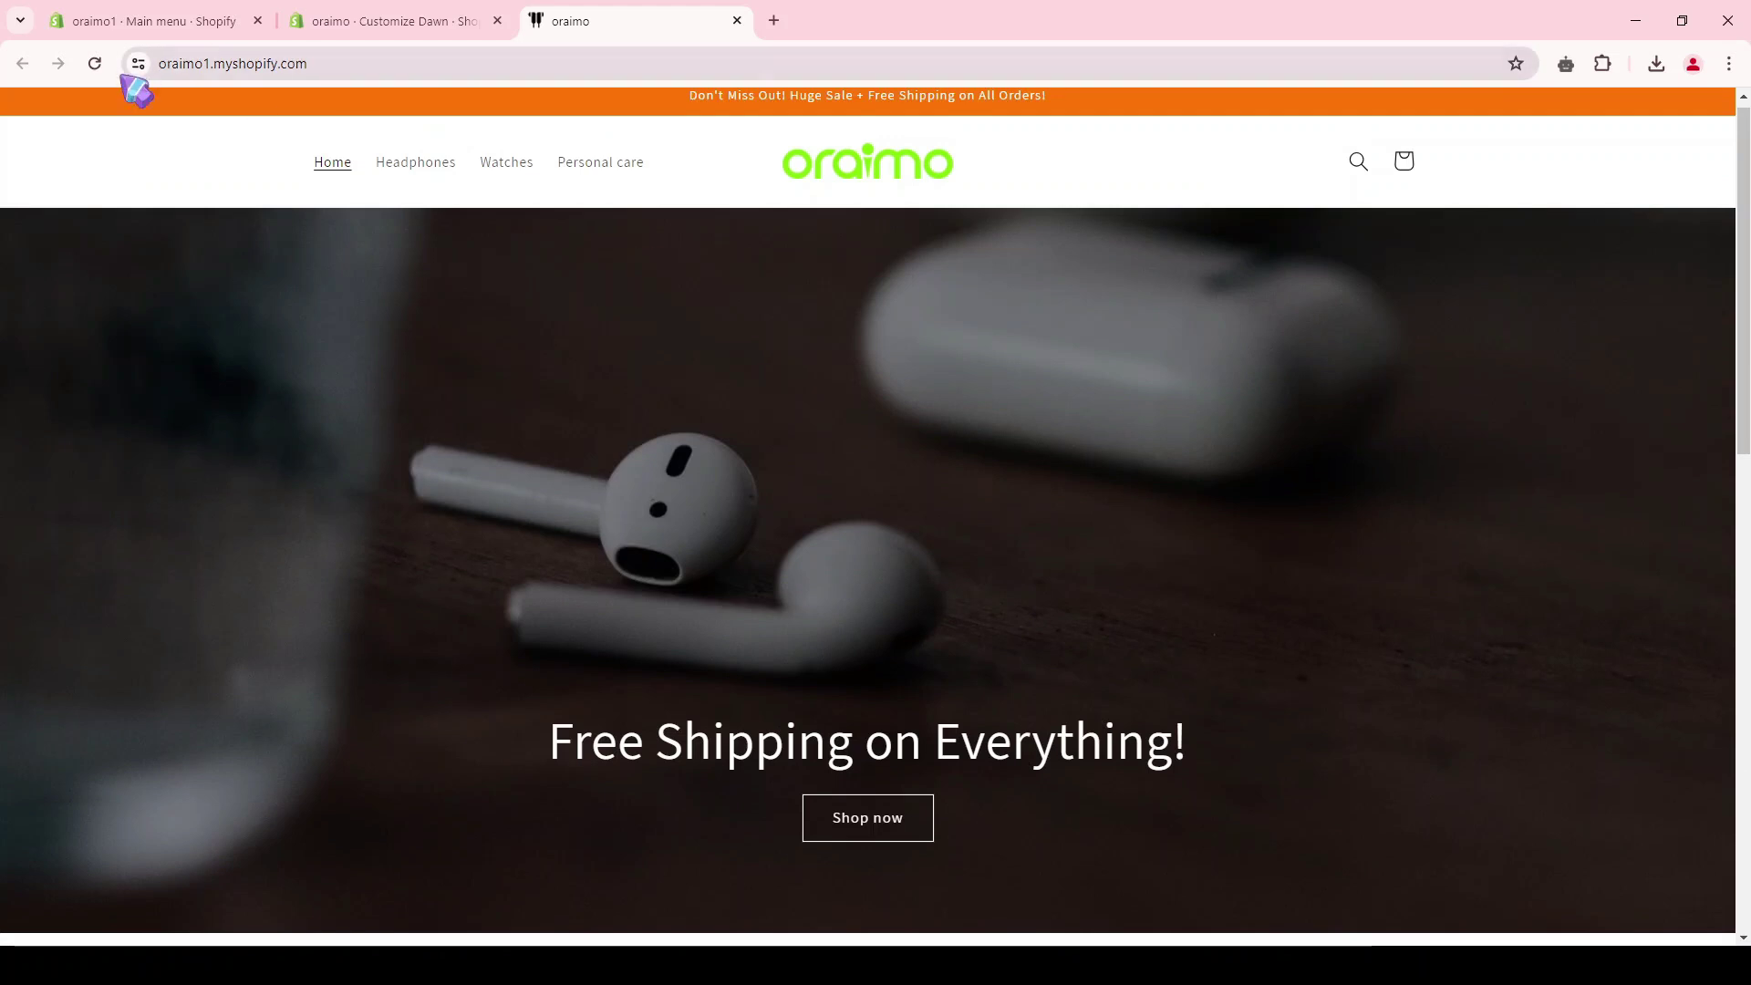
pyautogui.click(155, 20)
pyautogui.click(77, 919)
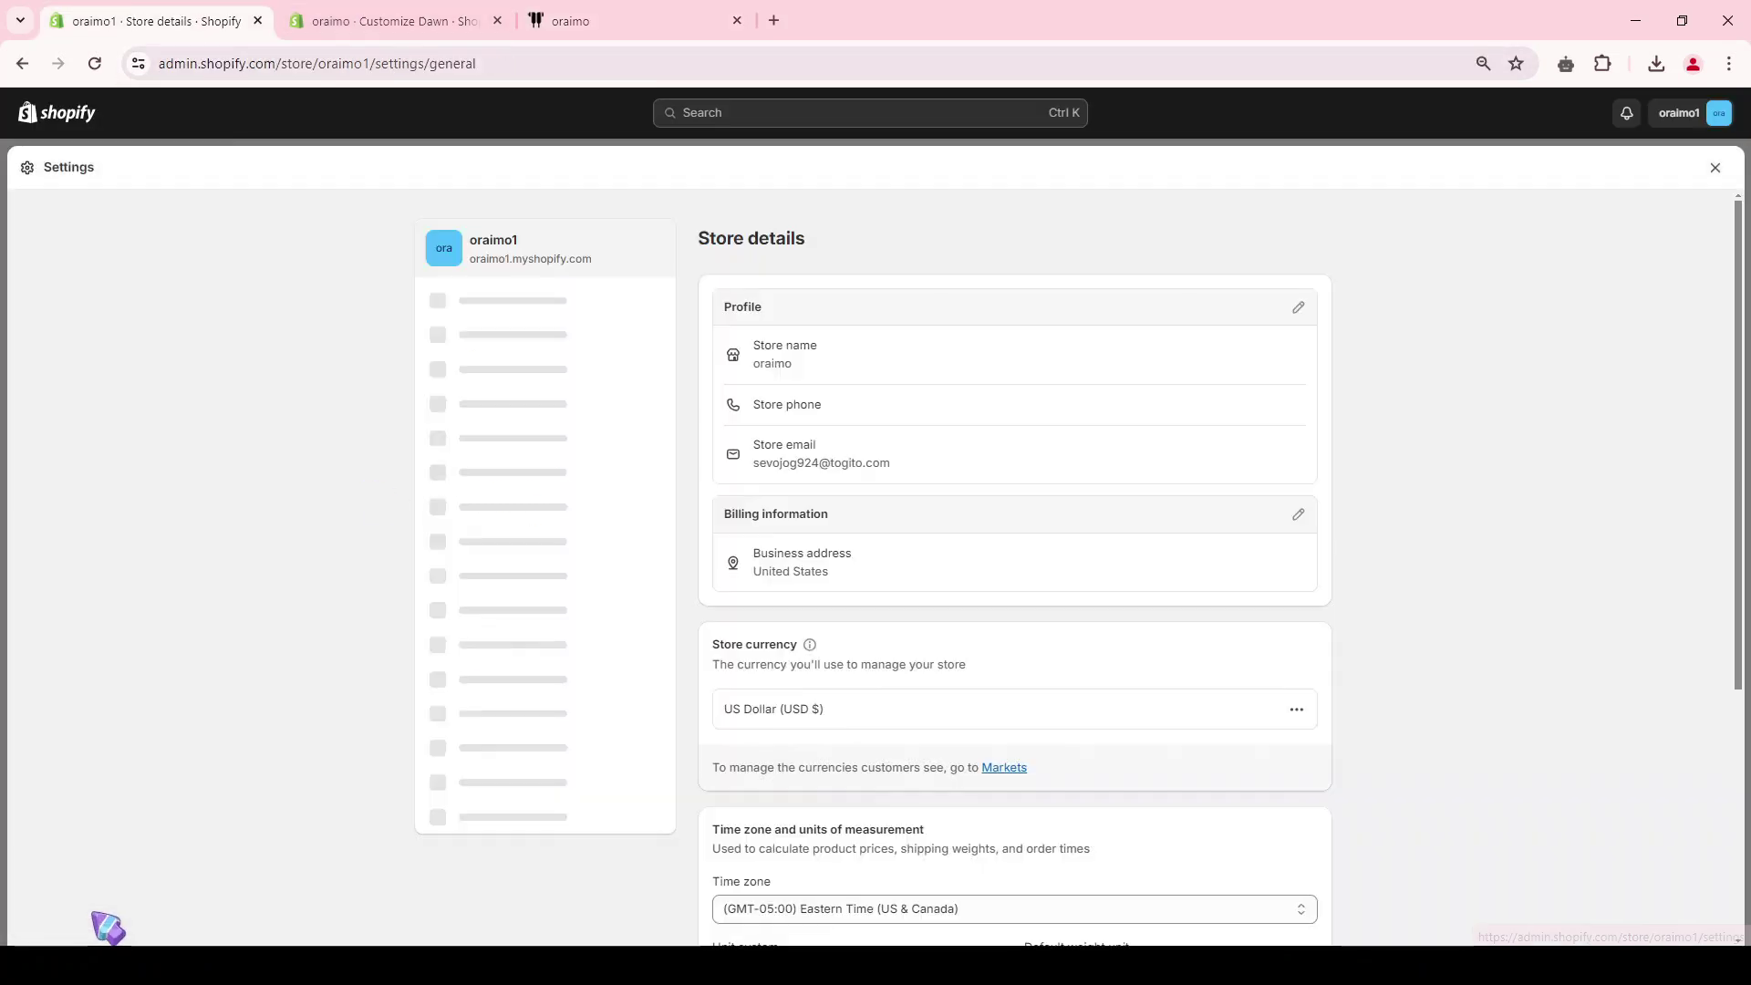
pyautogui.click(507, 692)
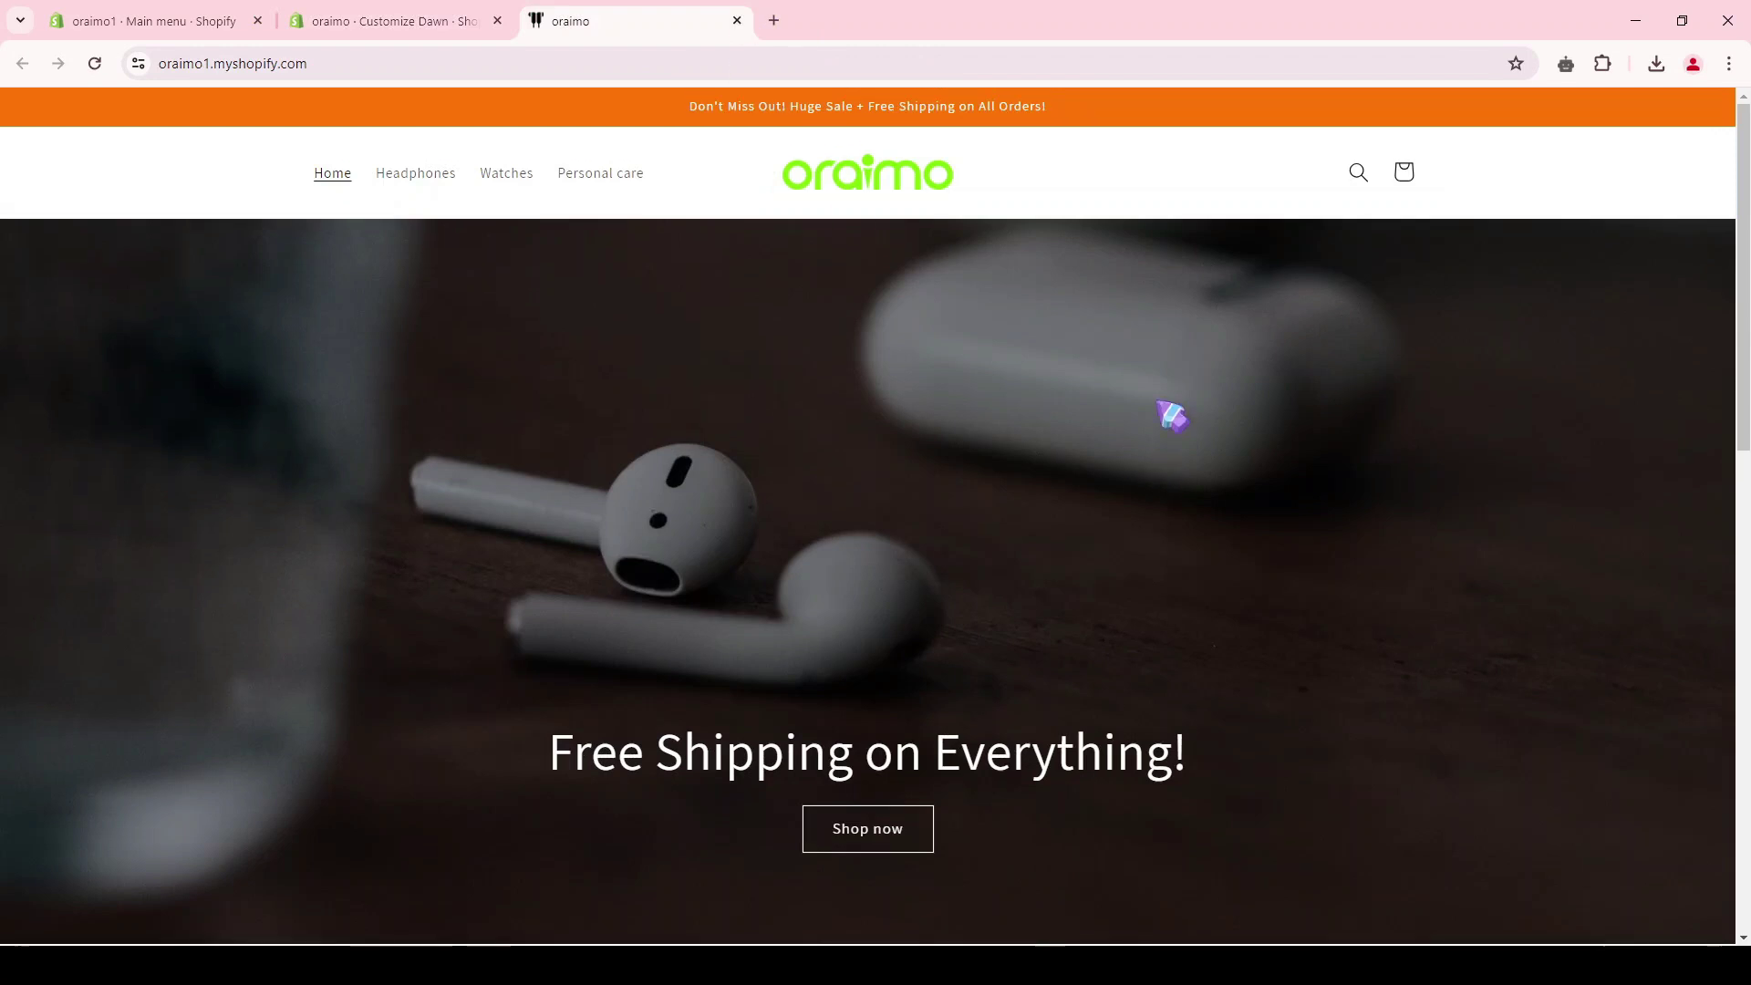
# Examine the live storefront's home page from the image banner through the collection list and featured products.
pyautogui.scroll(-4, 1172, 415)
pyautogui.scroll(-4, 1195, 421)
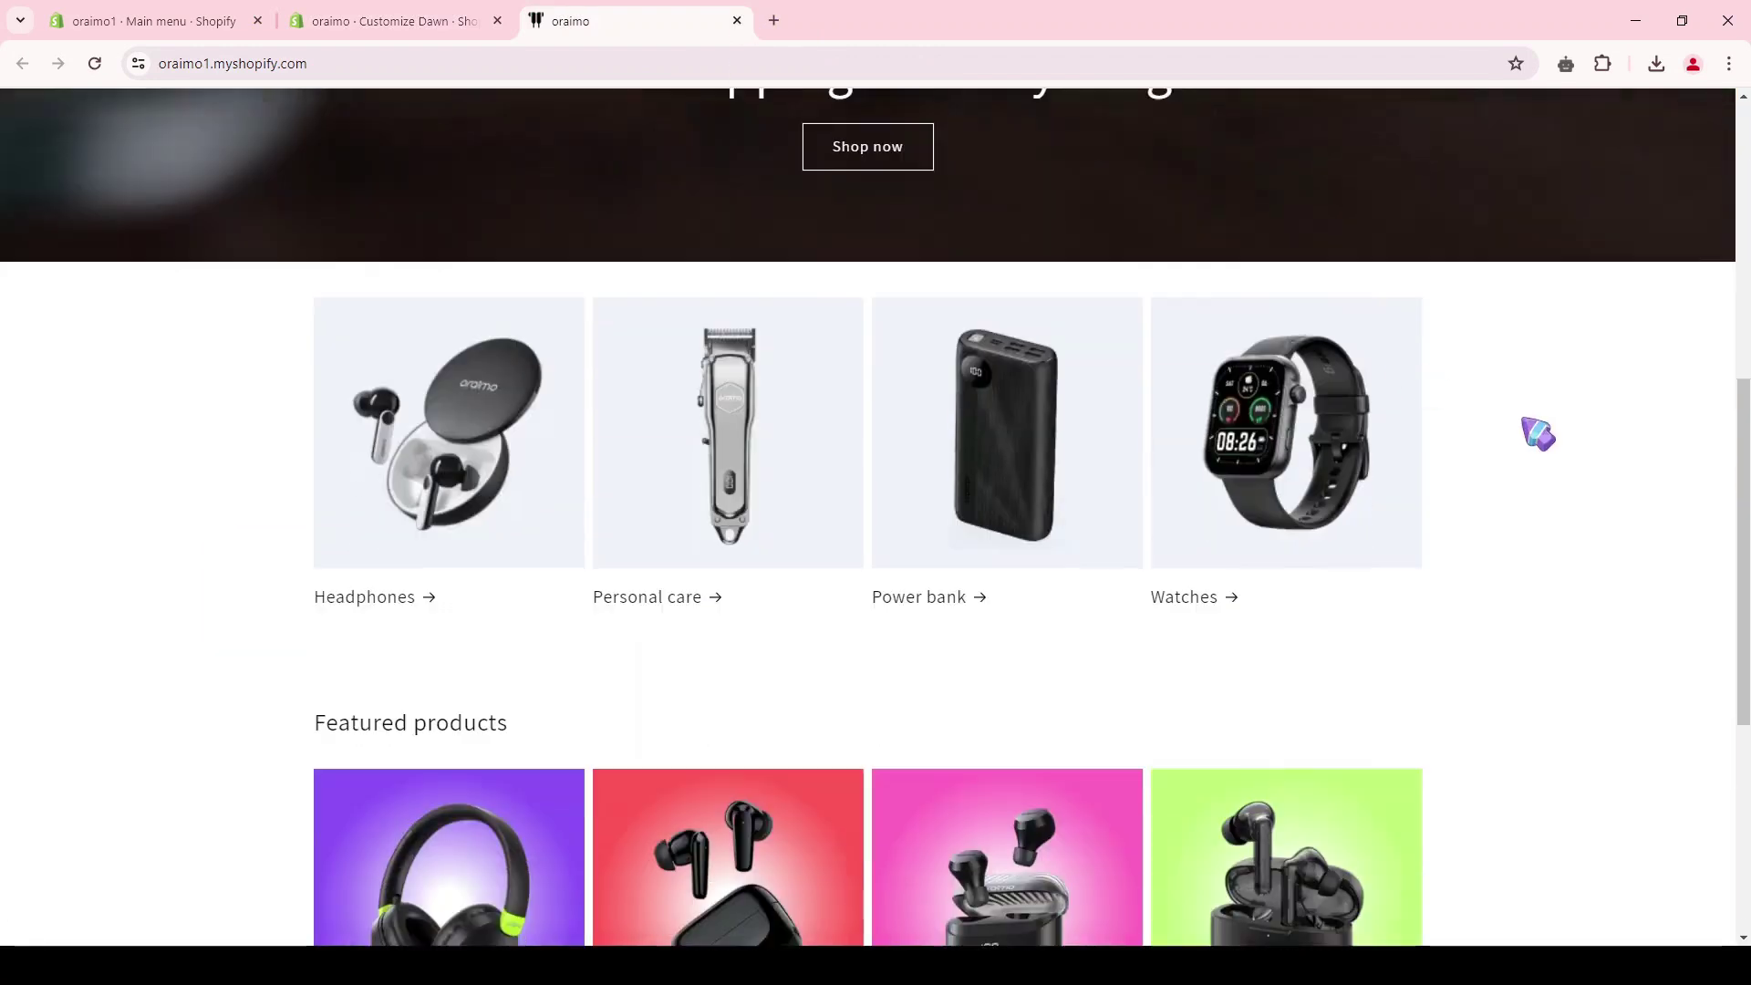
pyautogui.scroll(-3, 1489, 329)
pyautogui.scroll(3, 1541, 539)
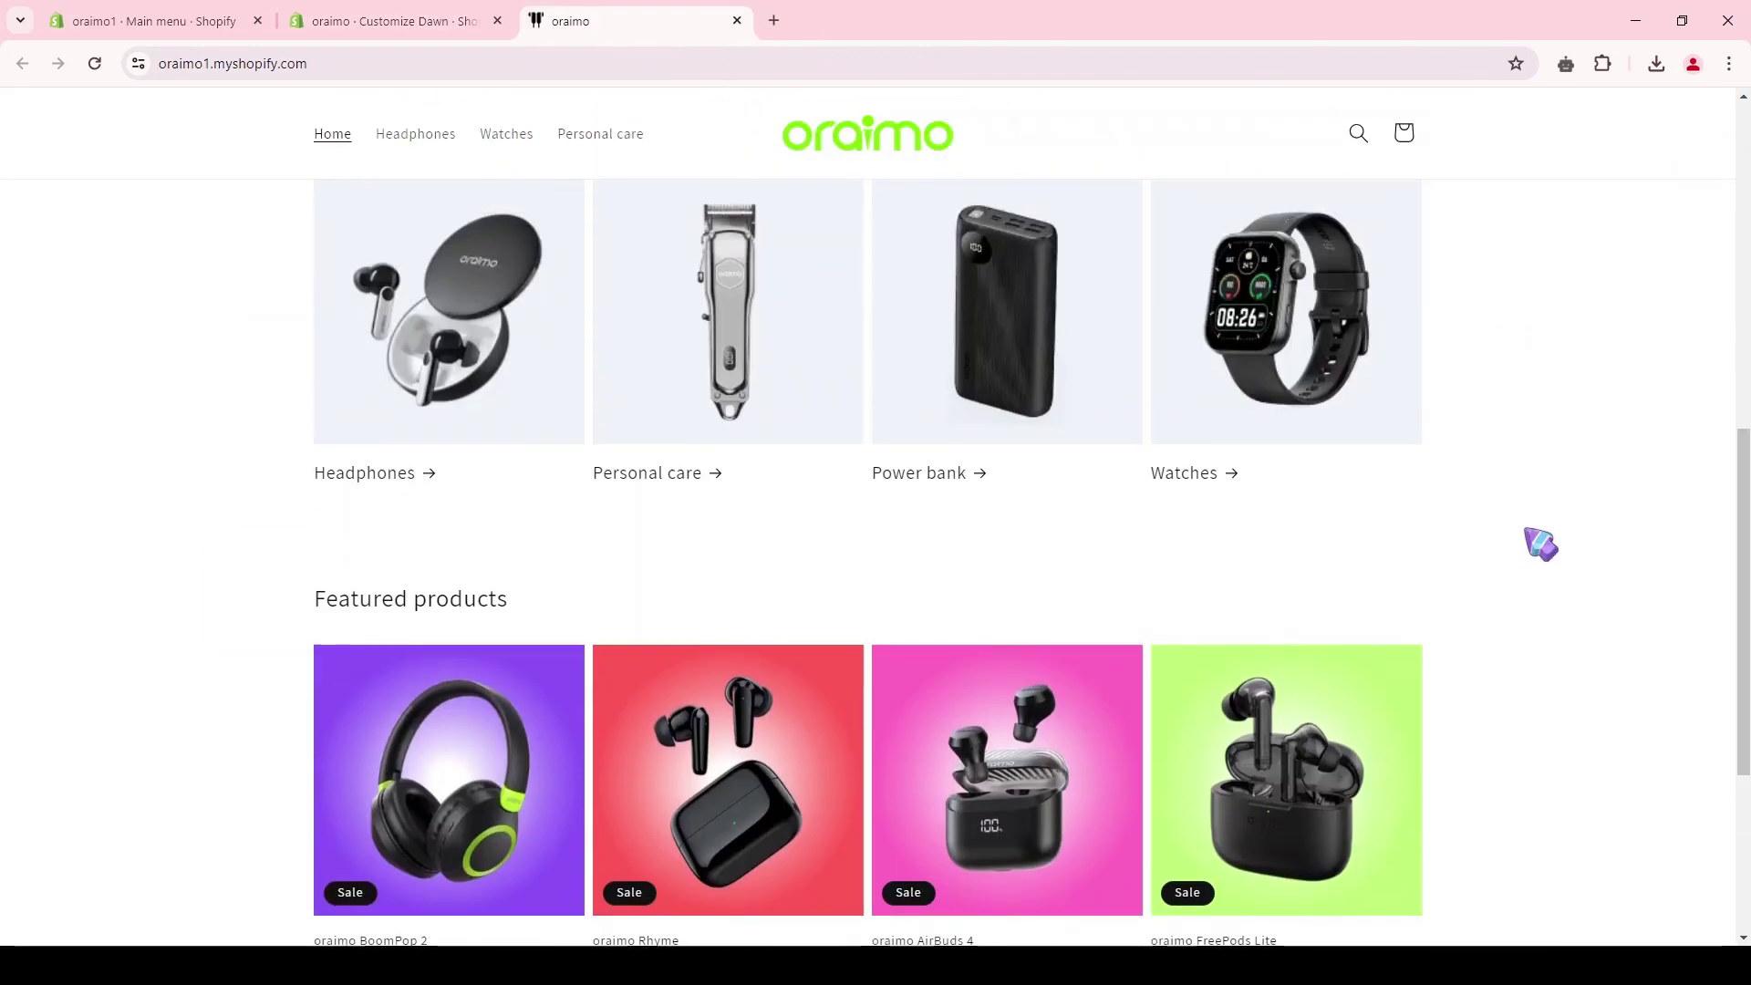